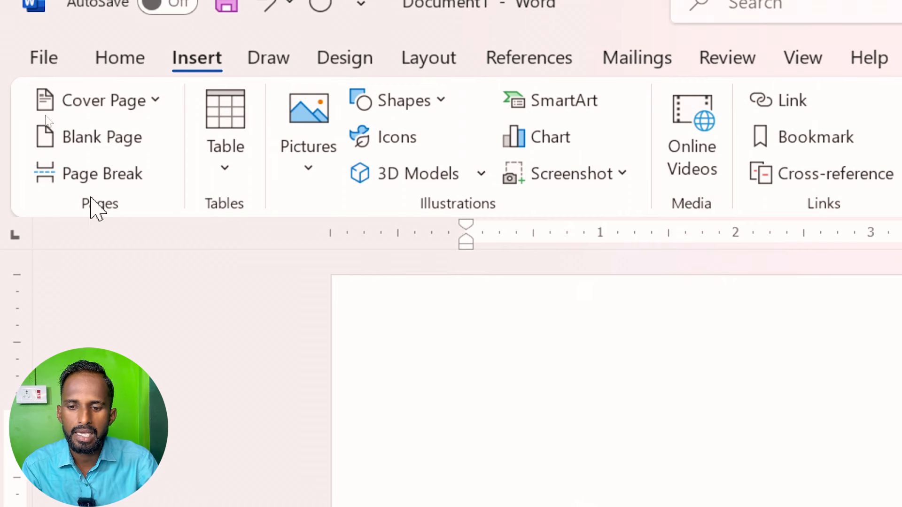
Insert the built-in Integral cover page into the blank document
left_click(105, 108)
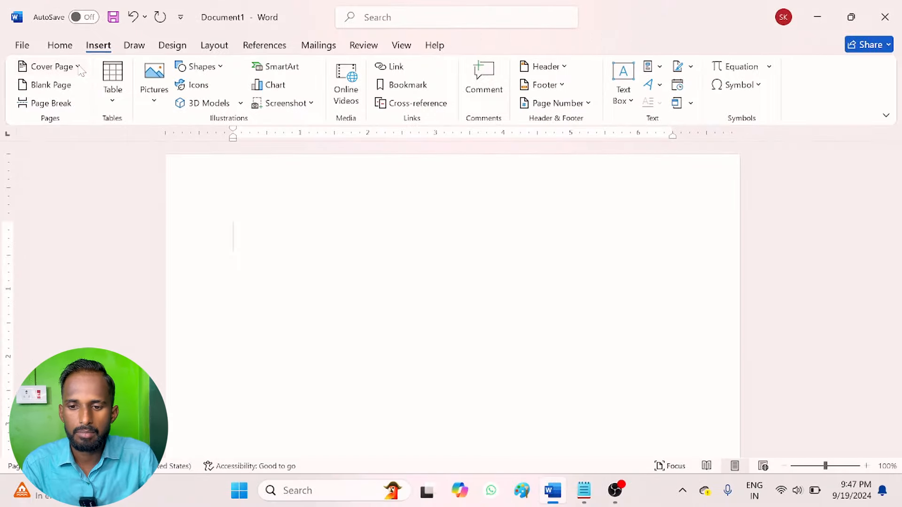
left_click(78, 67)
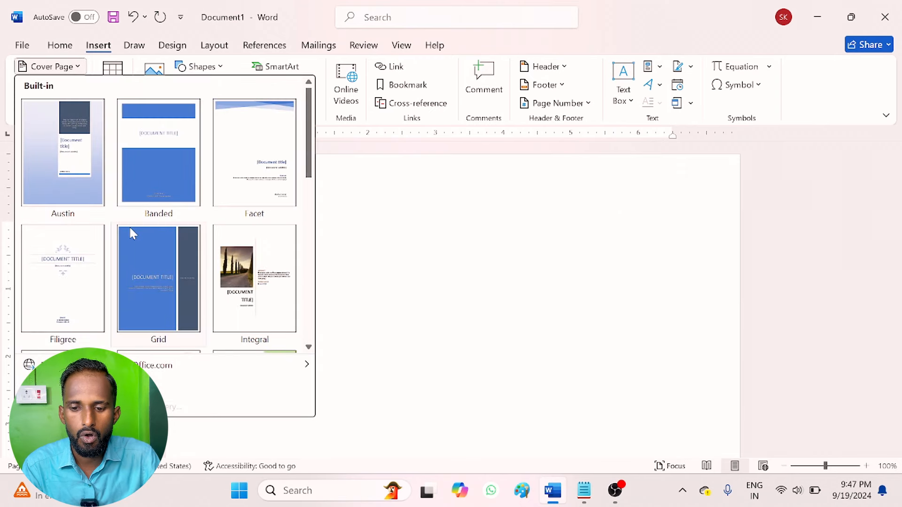
scroll(130, 232, "down", 5)
scroll(132, 232, "down", 3)
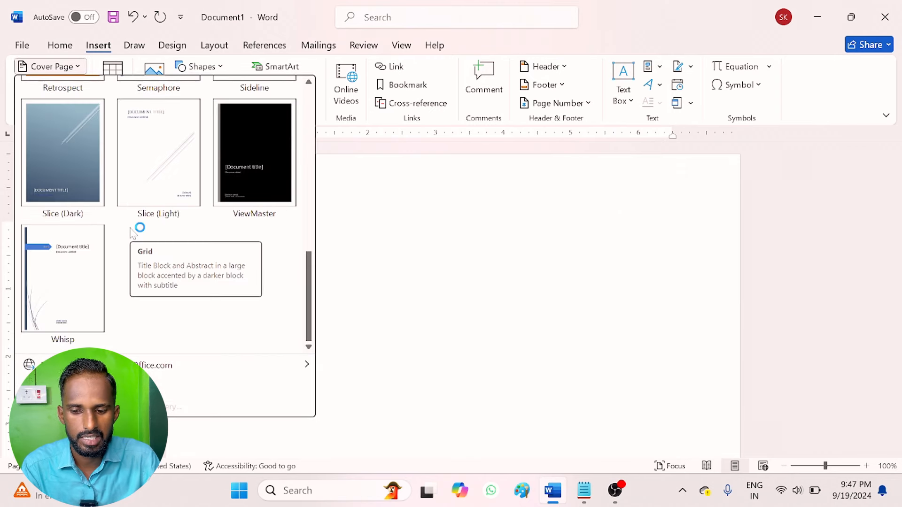
scroll(132, 232, "up", 10)
scroll(165, 230, "down", 8)
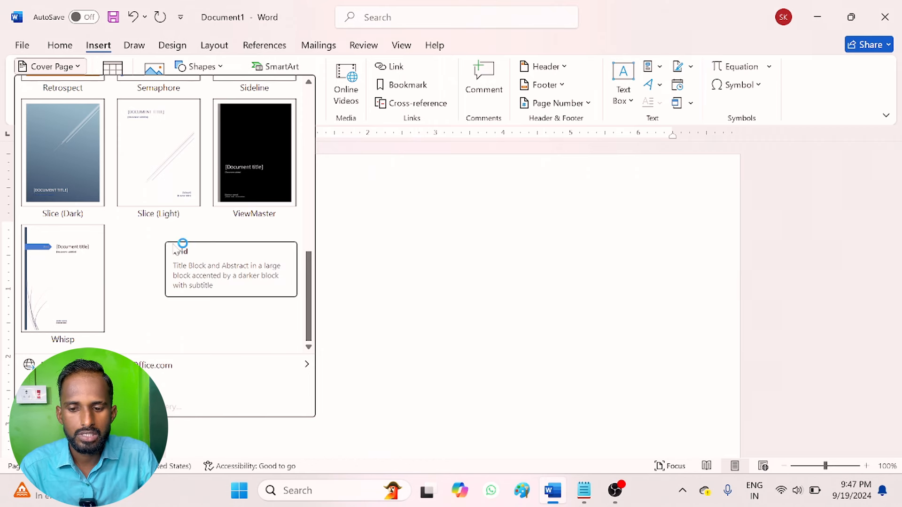
scroll(192, 188, "up", 8)
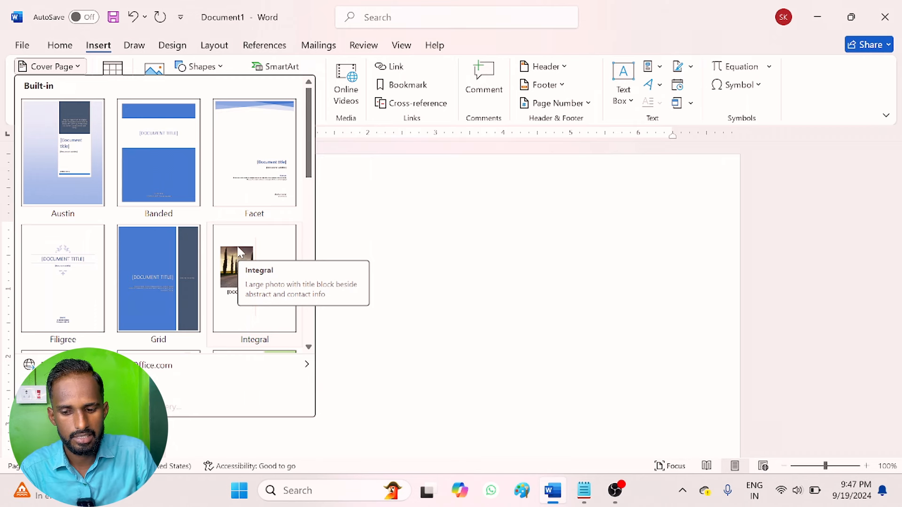
scroll(241, 253, "down", 8)
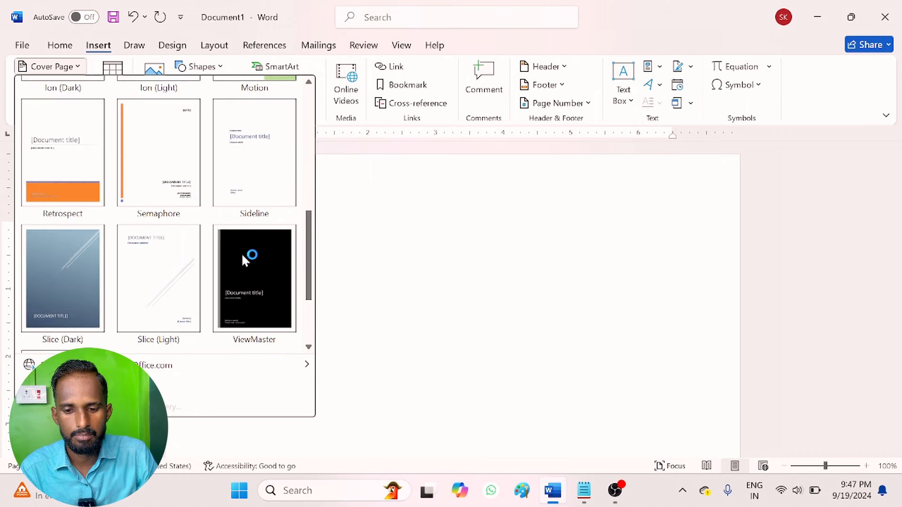
scroll(161, 249, "up", 3)
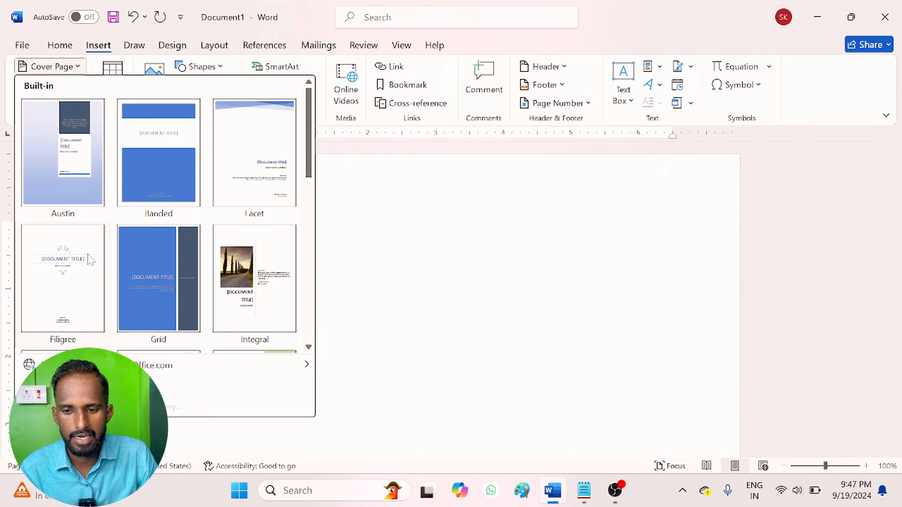
scroll(89, 259, "down", 4)
scroll(89, 259, "up", 3)
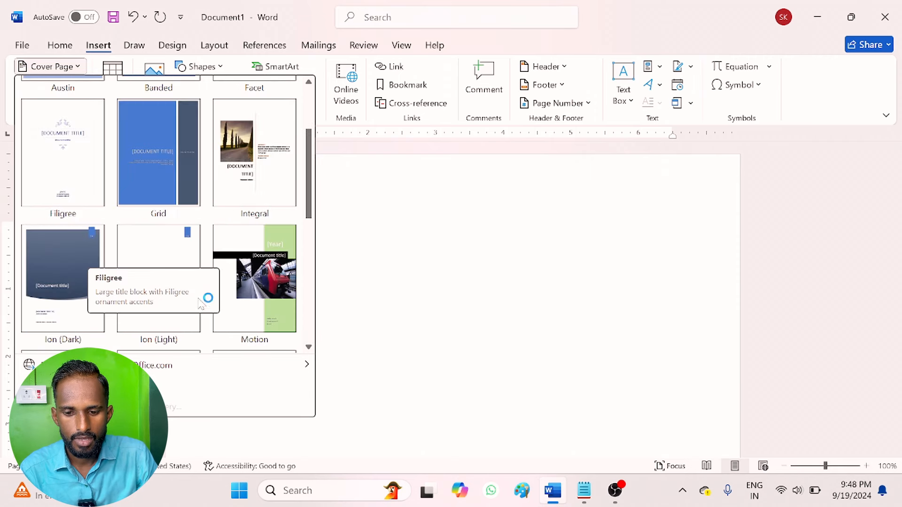
left_click(234, 197)
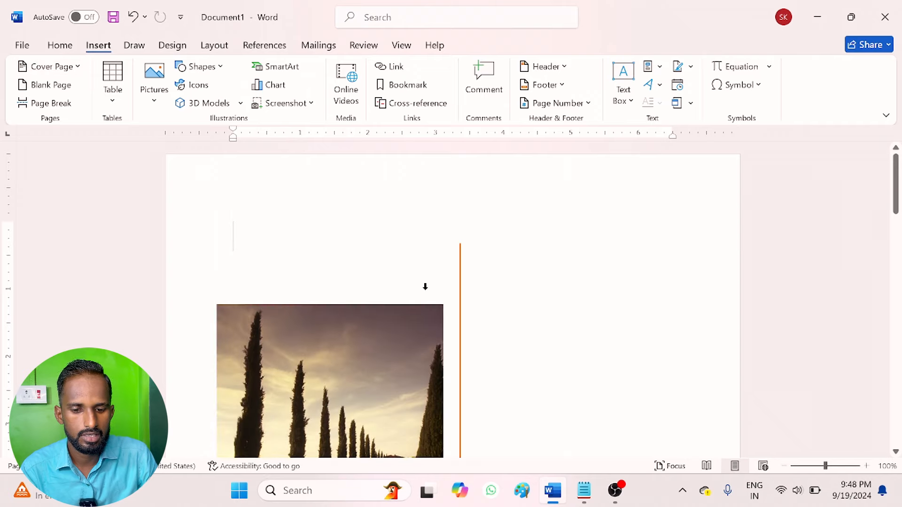
Replace the cover page photo with the nature-4518094_1280 image from the Desktop folder on this device
scroll(479, 256, "down", 4)
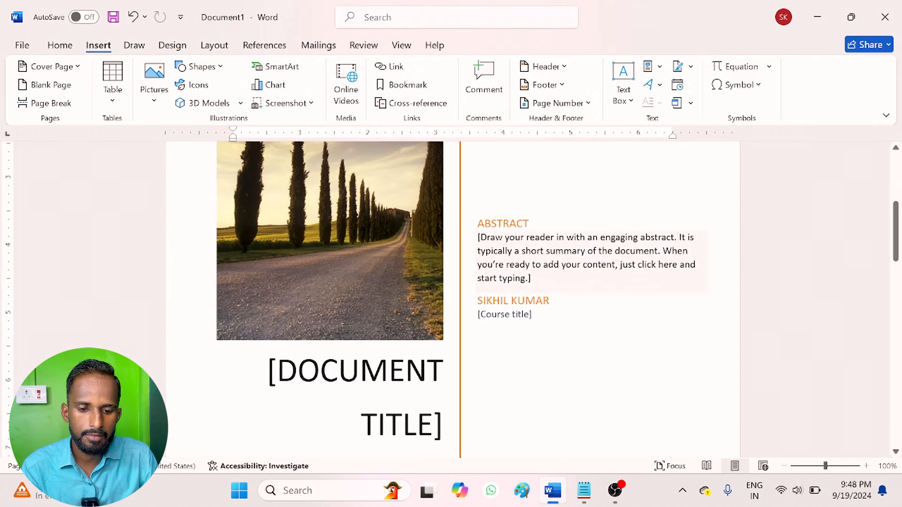
scroll(479, 256, "up", 5)
scroll(479, 256, "down", 10)
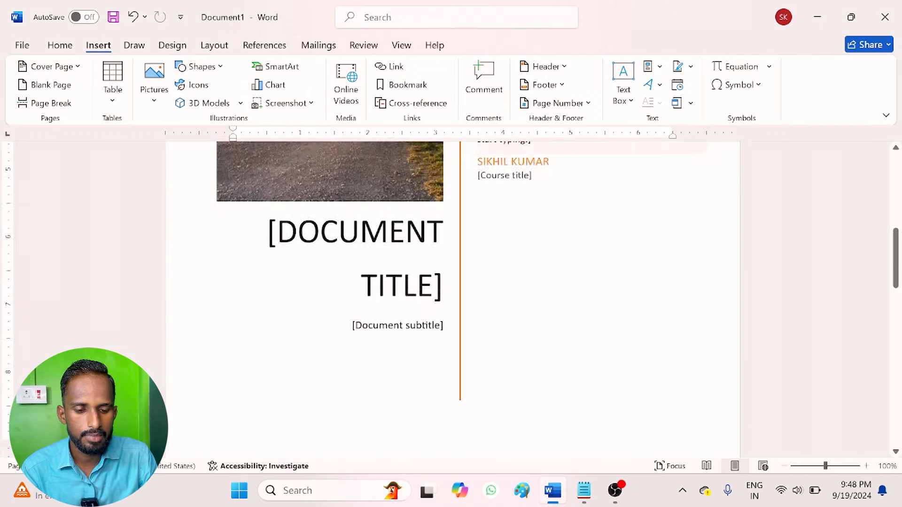
scroll(453, 301, "down", 3)
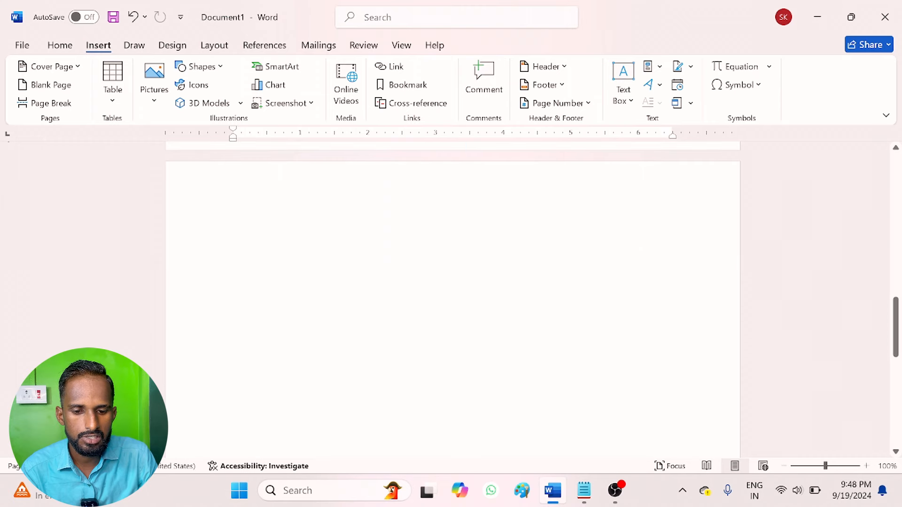
scroll(522, 254, "up", 12)
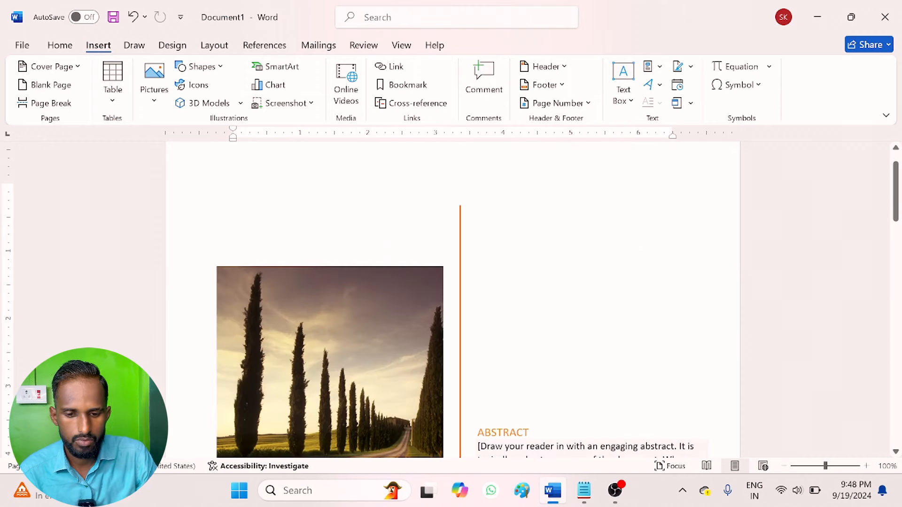
scroll(393, 265, "down", 4)
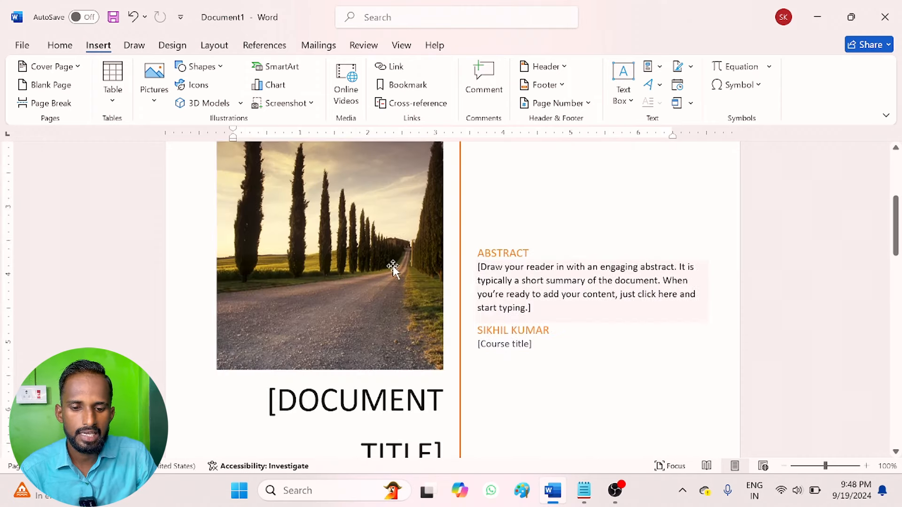
left_click(393, 266)
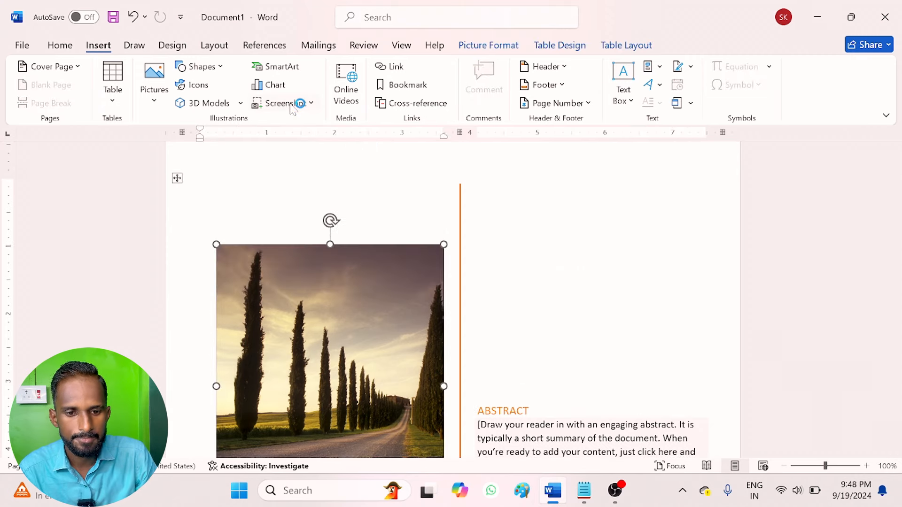
left_click(491, 47)
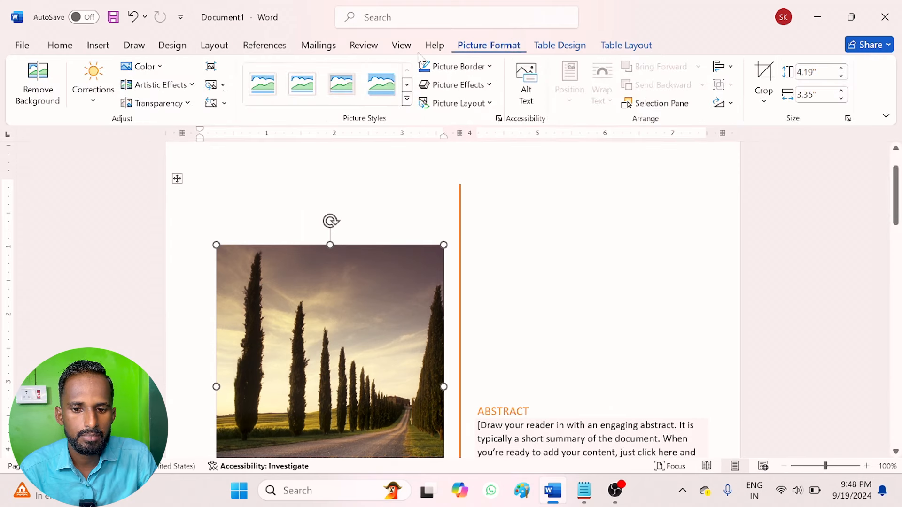
left_click(212, 87)
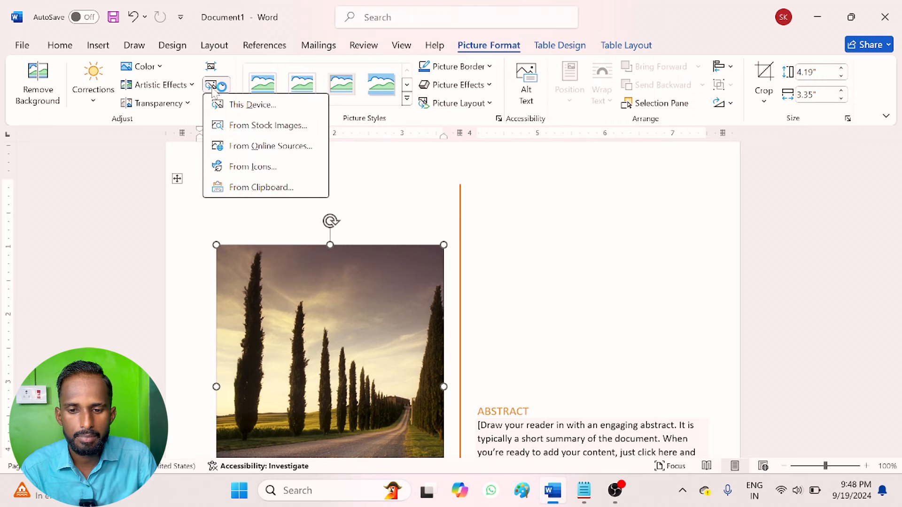
left_click(248, 104)
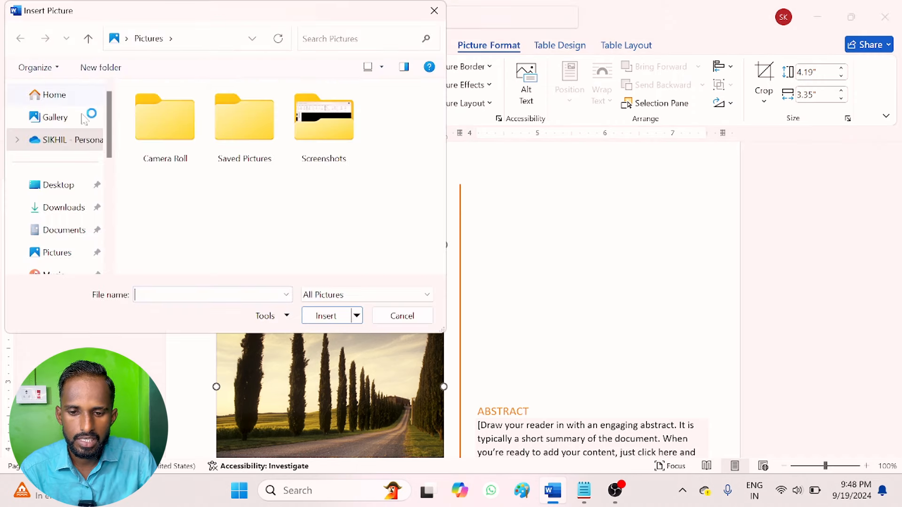
left_click(49, 185)
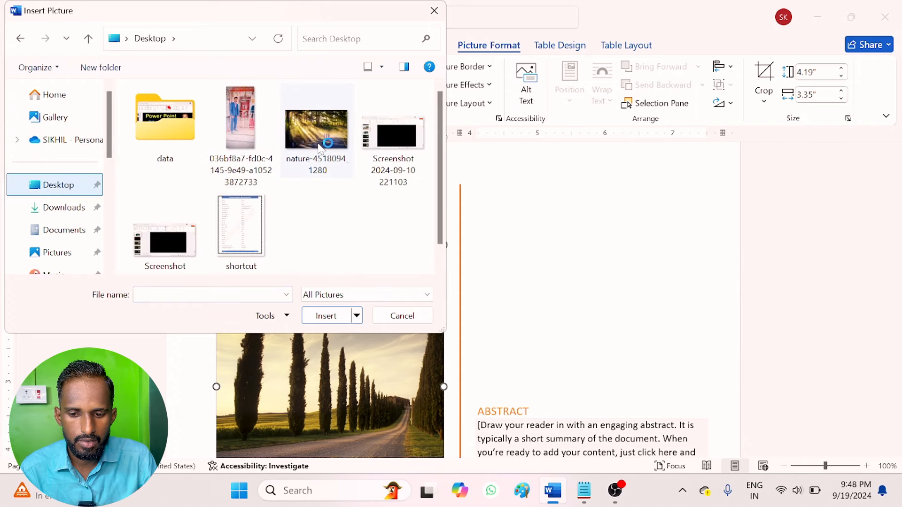
double_click(319, 147)
Fill in the cover page's document title as TECHNICAL SHIDHANT
scroll(319, 147, "down", 4)
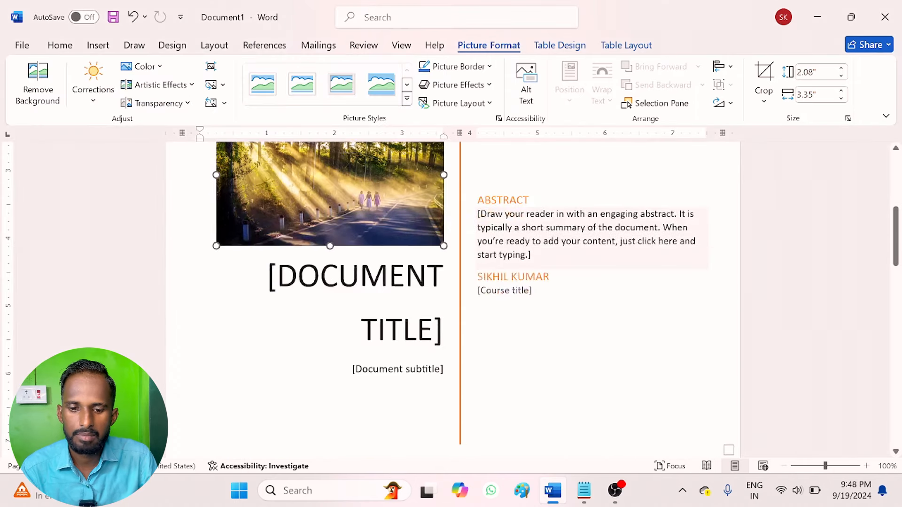
scroll(358, 324, "up", 3)
left_click(329, 358)
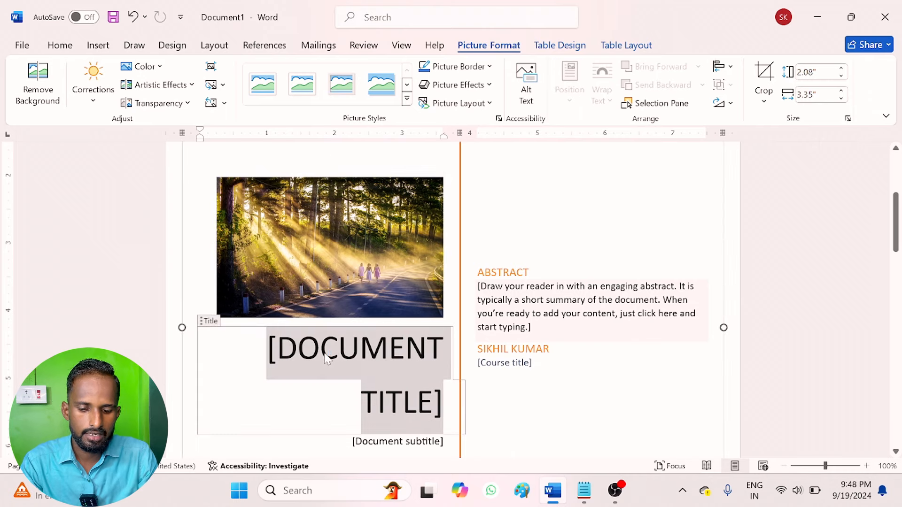
type("TECHNI")
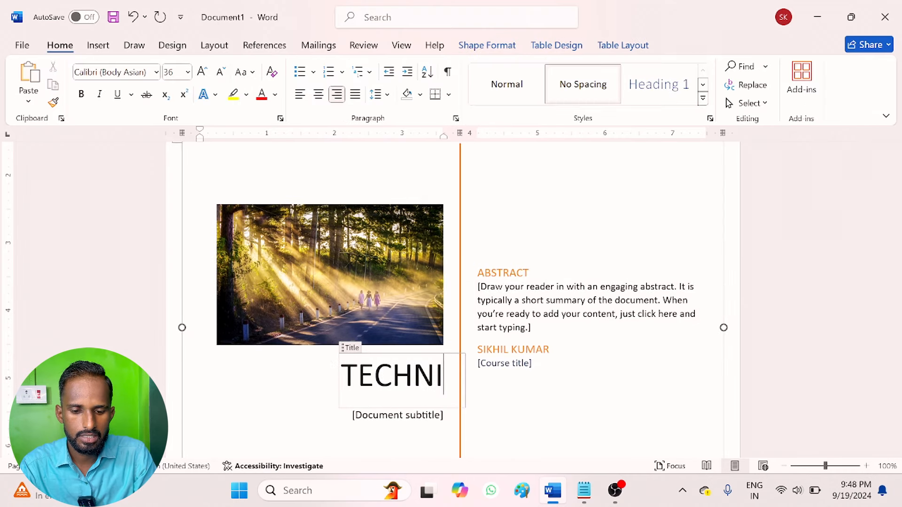
key("BackSpace")
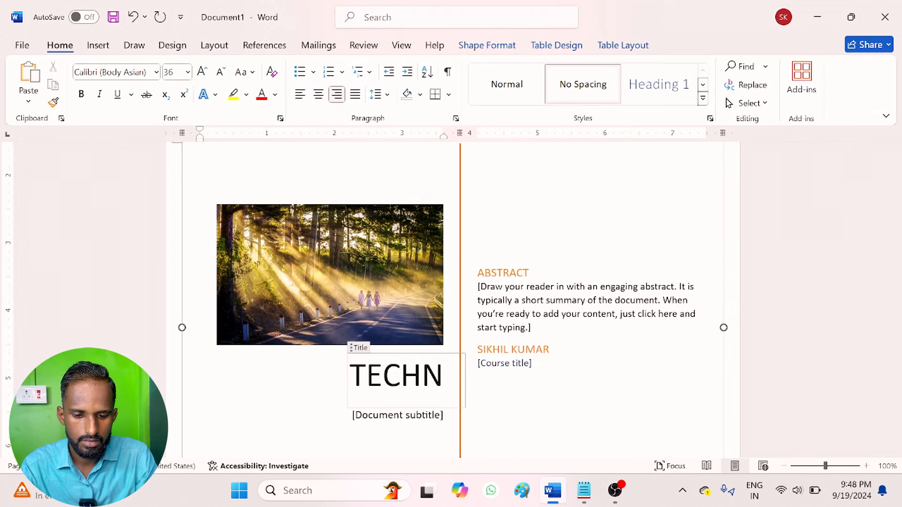
type("ICAL SHD")
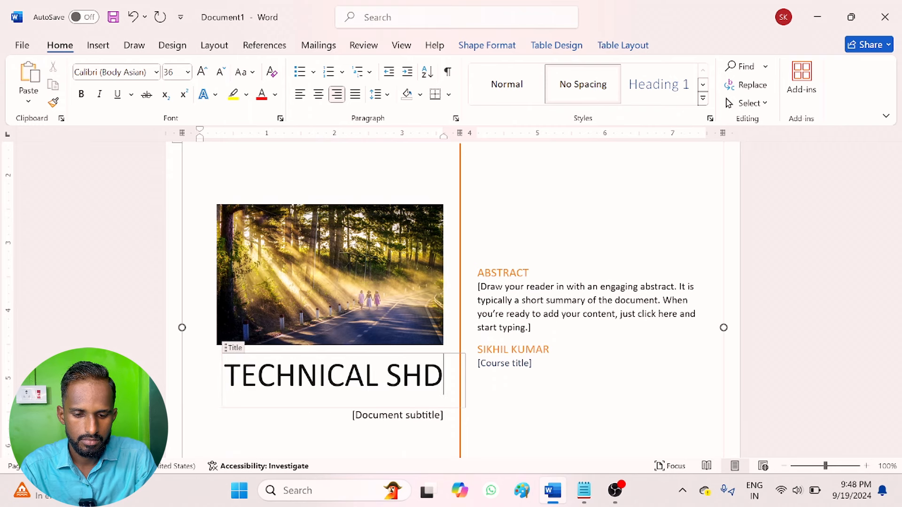
key("BackSpace")
type("IDHANT")
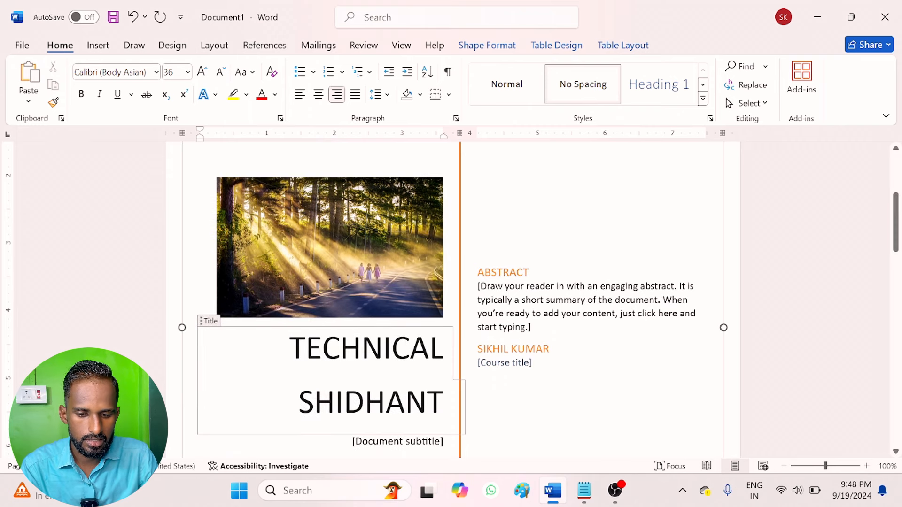
Reduce the font size of the whole cover page title so it fits on one line
key("ctrl+a")
left_click(368, 406)
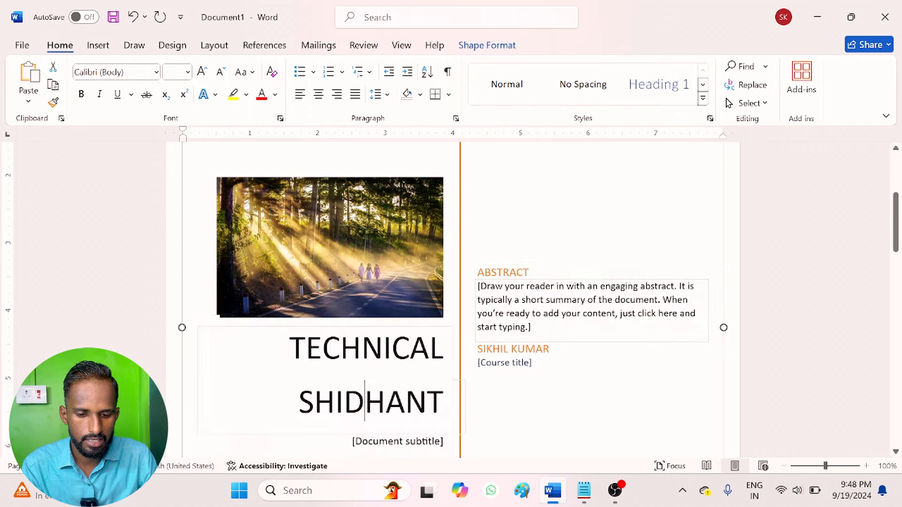
key("ctrl+a")
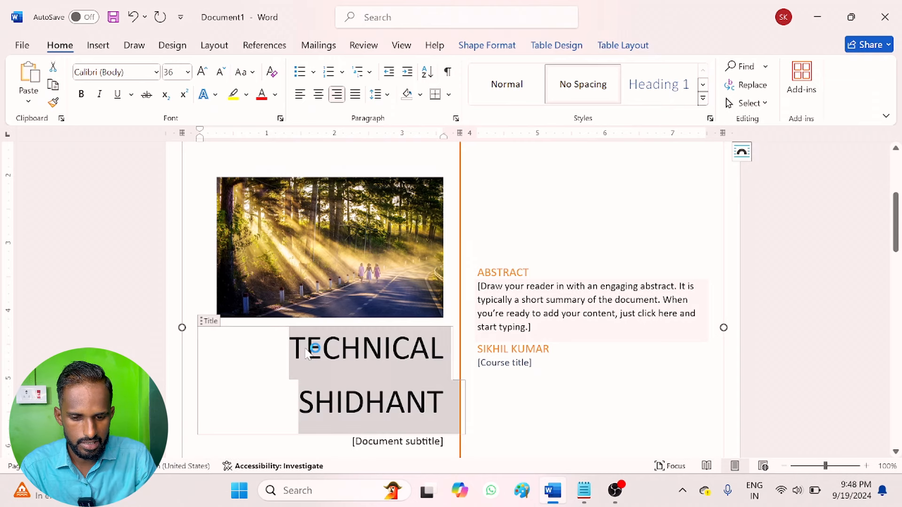
key("ctrl+shift+comma")
Fill in the document subtitle below the title with the author's full name
left_click(397, 409)
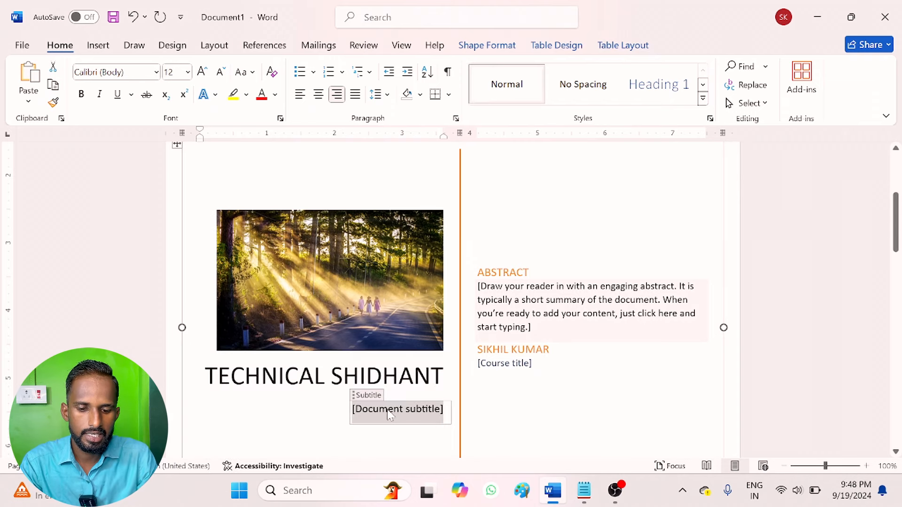
type("Sikhil kuar")
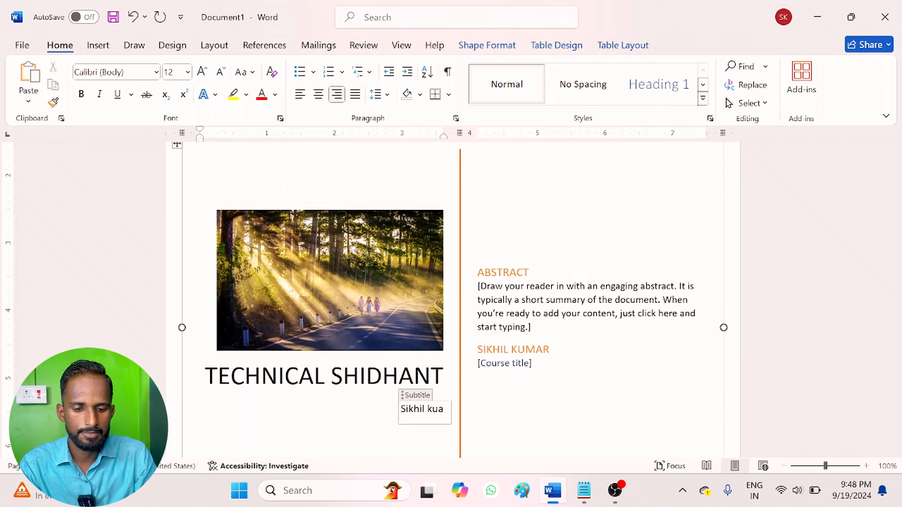
key("BackSpace")
key("BackSpace")
type("mar")
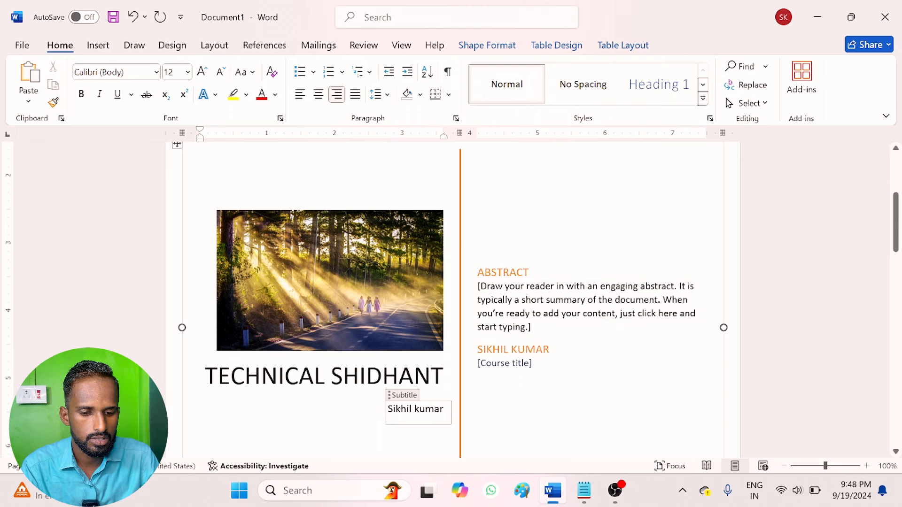
Fill in the course title under the author name in the abstract column as adca
left_click(504, 364)
type("adca")
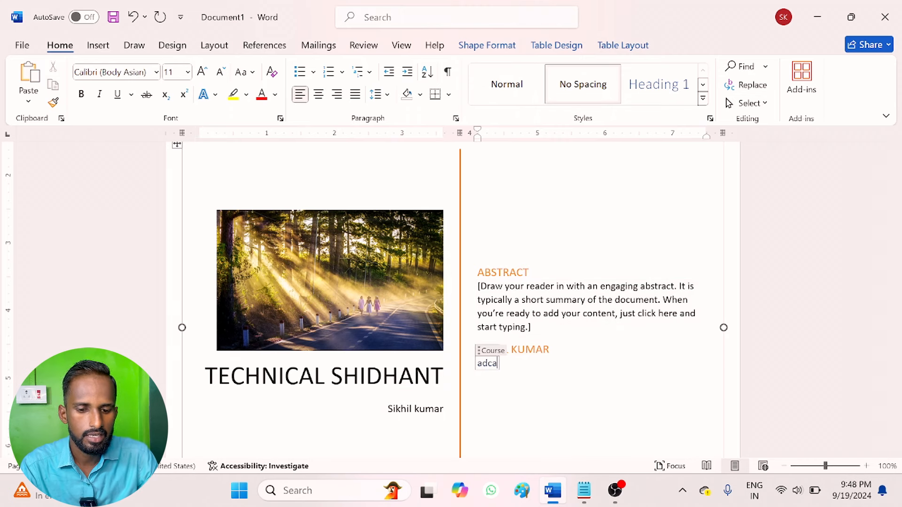
scroll(452, 296, "down", 3)
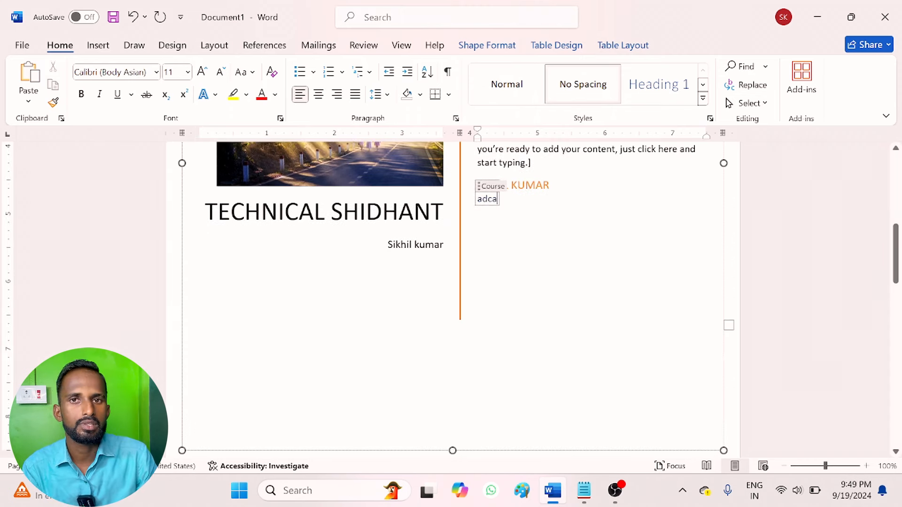
left_click(98, 46)
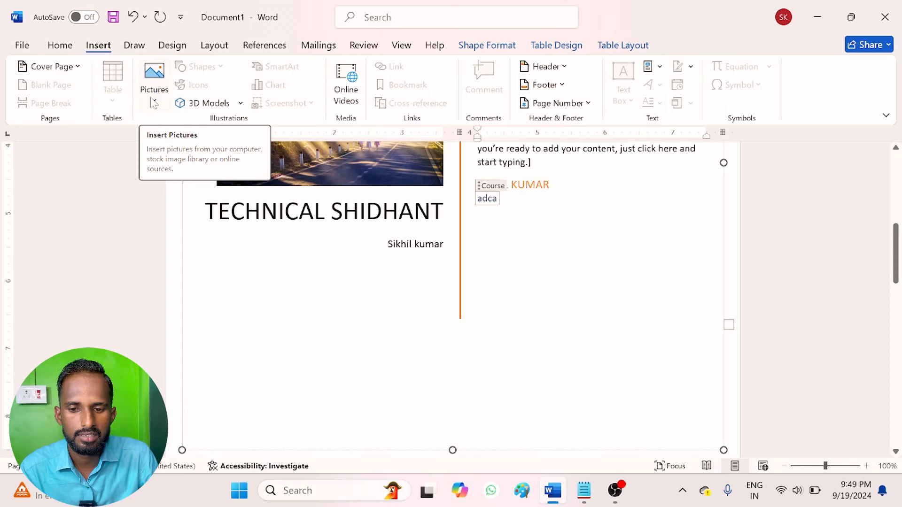
left_click(387, 245)
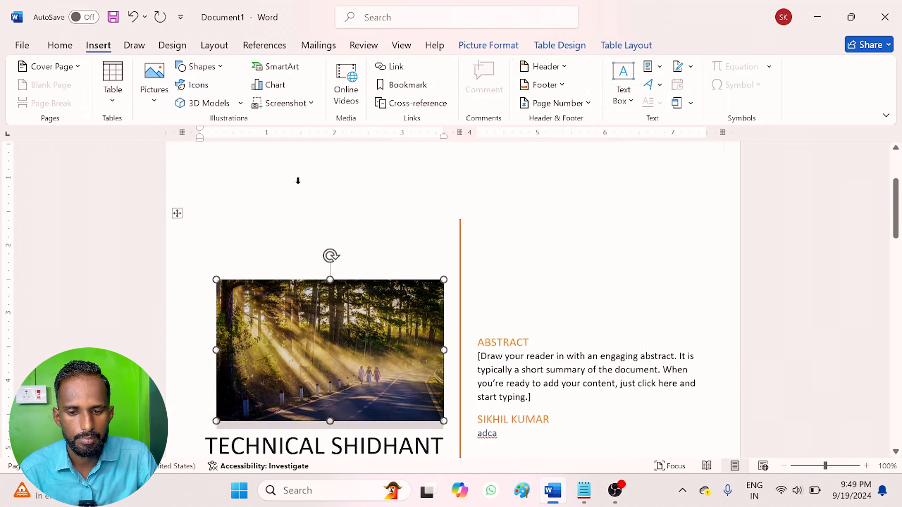
left_click(505, 228)
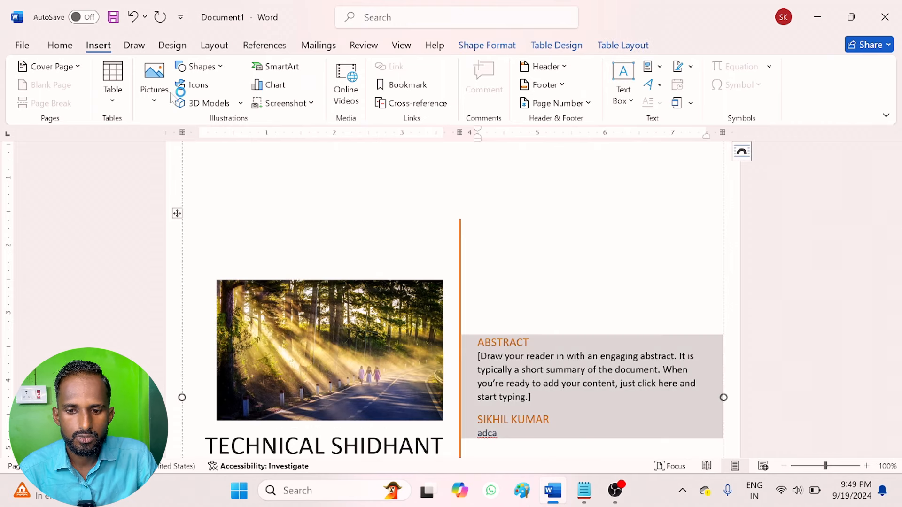
Remove the current cover page from the document
left_click(209, 70)
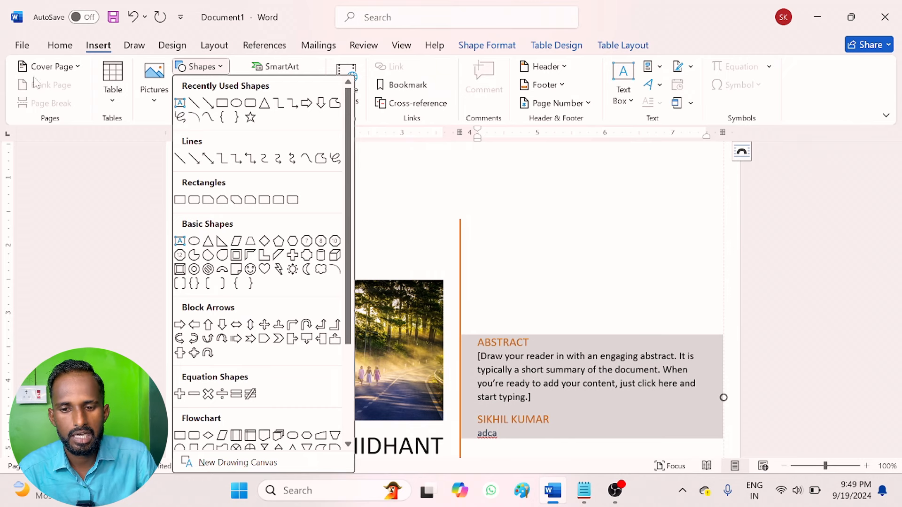
left_click(76, 67)
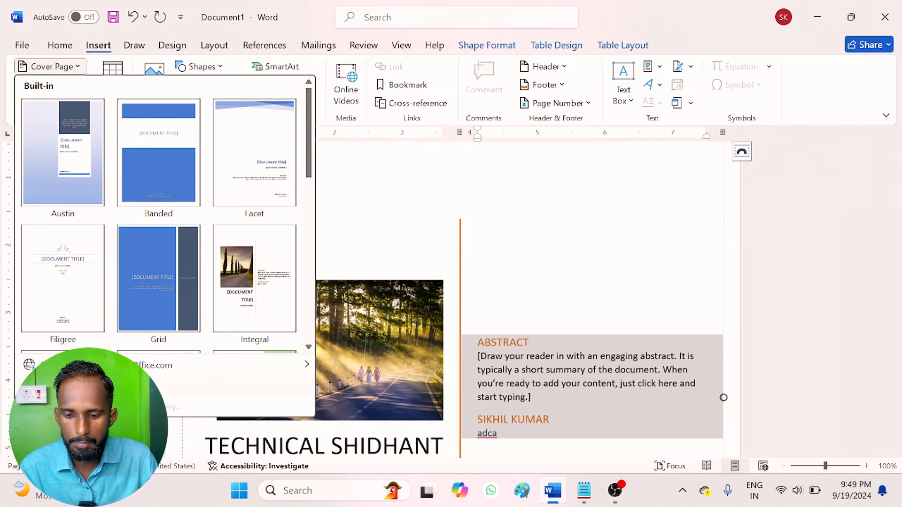
left_click(94, 386)
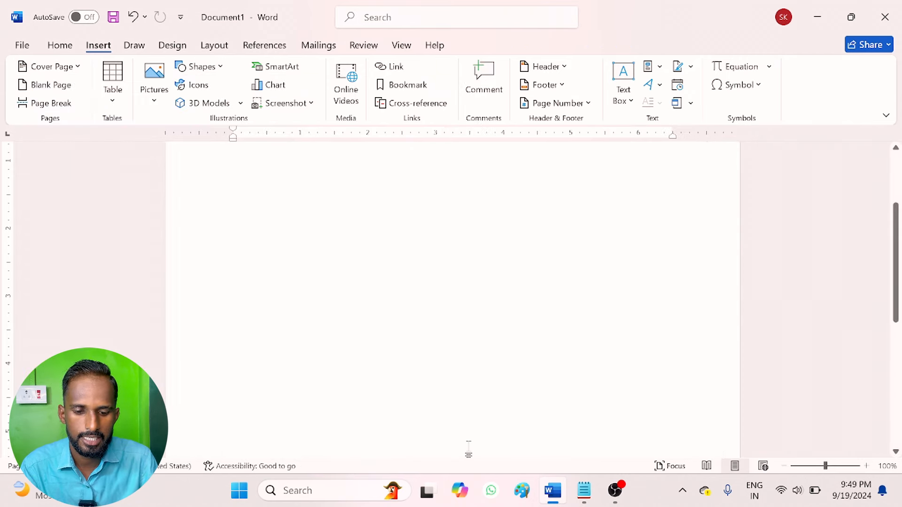
scroll(469, 449, "down", 5)
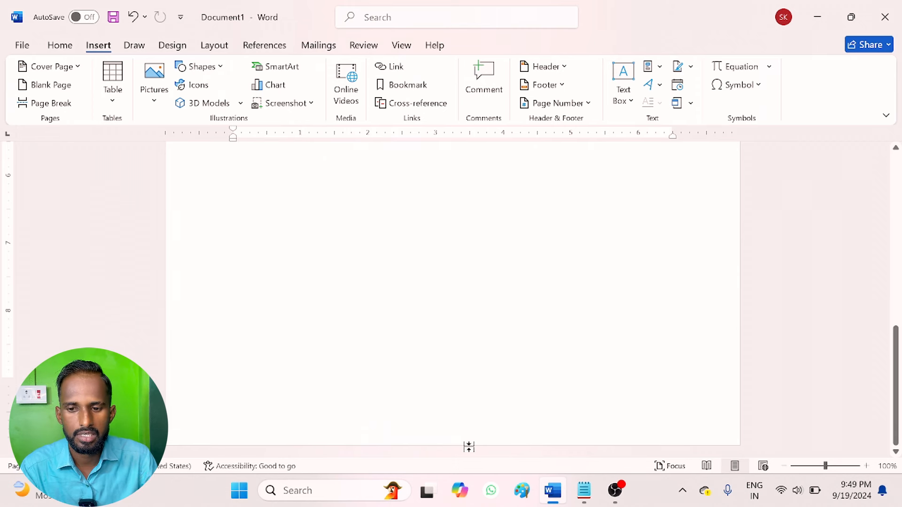
Insert a blank page into the empty document and undo the insertion
left_click(43, 86)
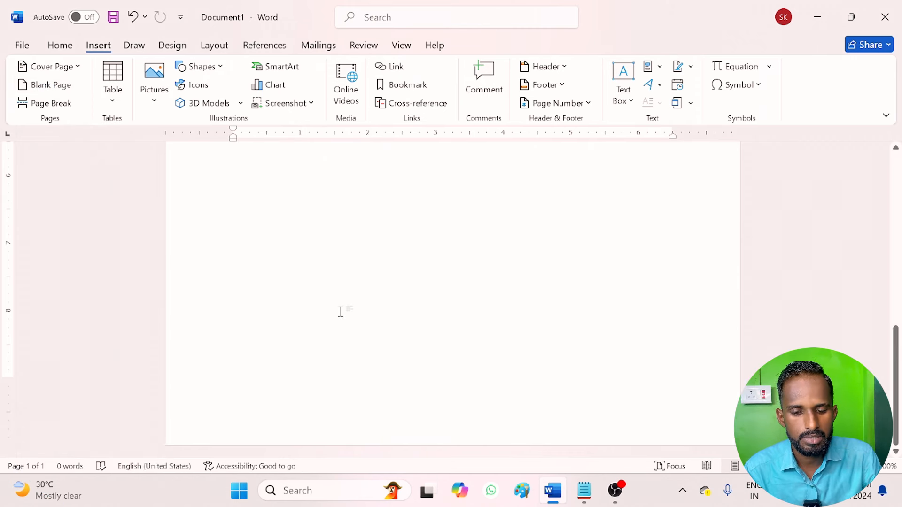
scroll(341, 312, "down", 5)
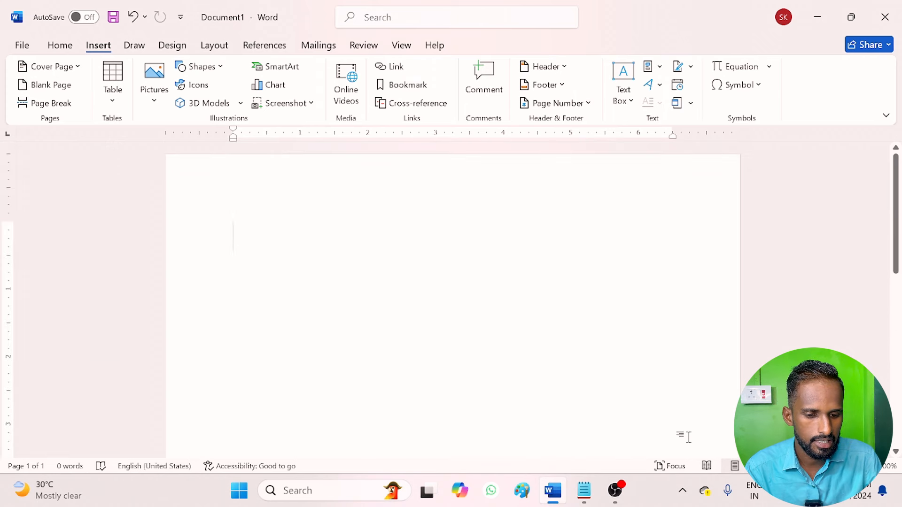
scroll(458, 296, "down", 2)
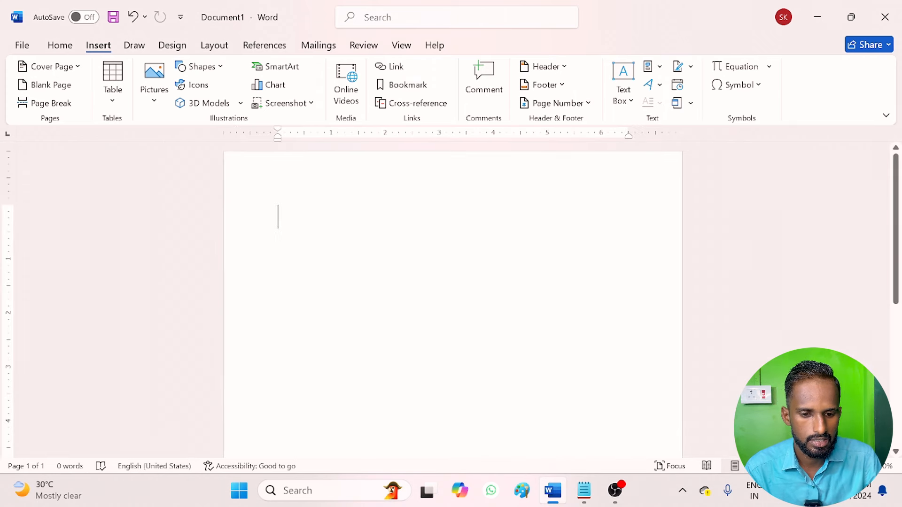
scroll(458, 297, "down", 5)
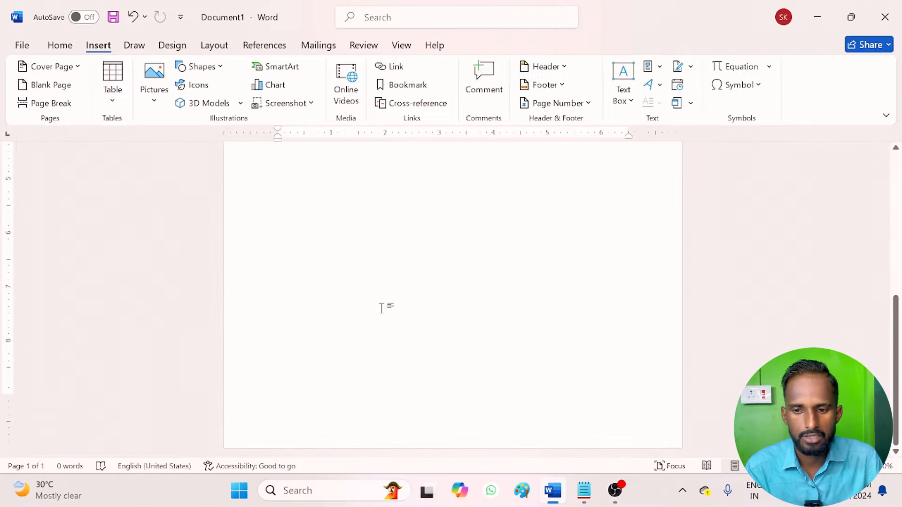
left_click(51, 85)
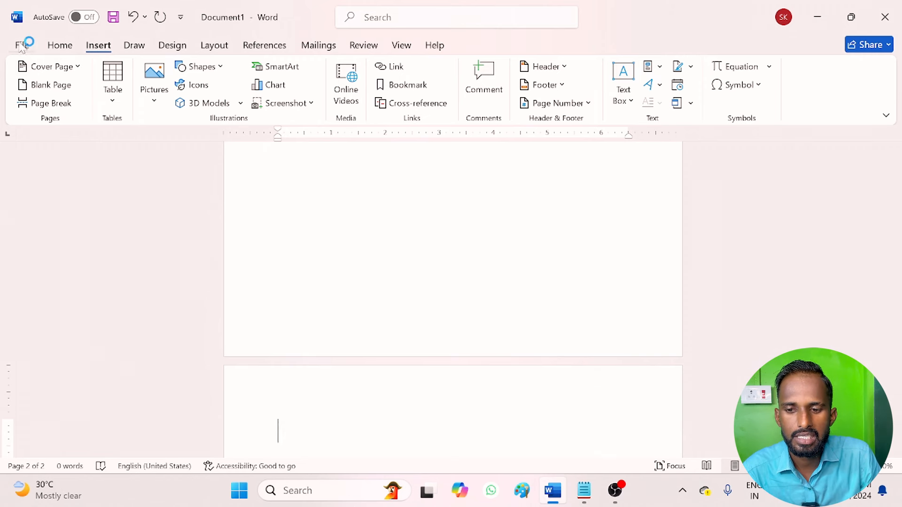
key("ctrl+z")
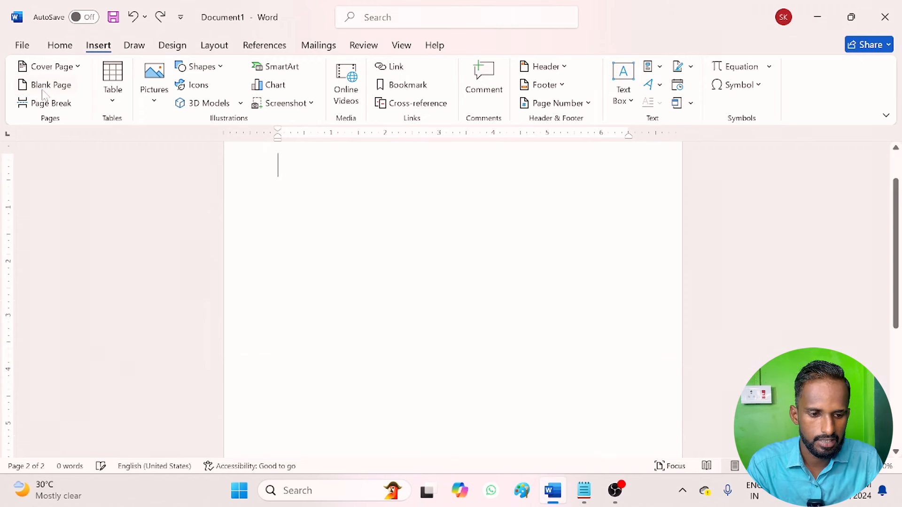
Generate sample text in the empty document with the formula =rand(20,5)
type("=rnad")
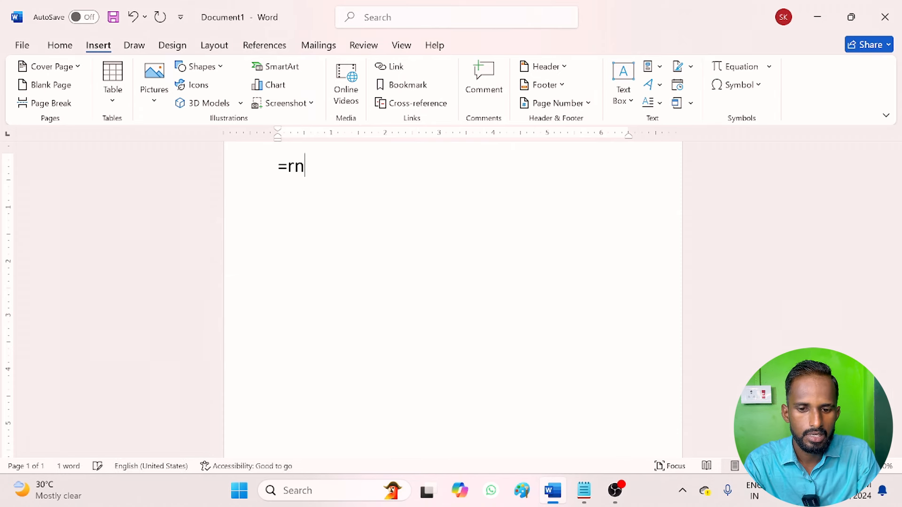
key("BackSpace")
key("BackSpace")
key("BackSpace")
type("nad")
key("BackSpace")
key("BackSpace")
key("BackSpace")
type("and(20,")
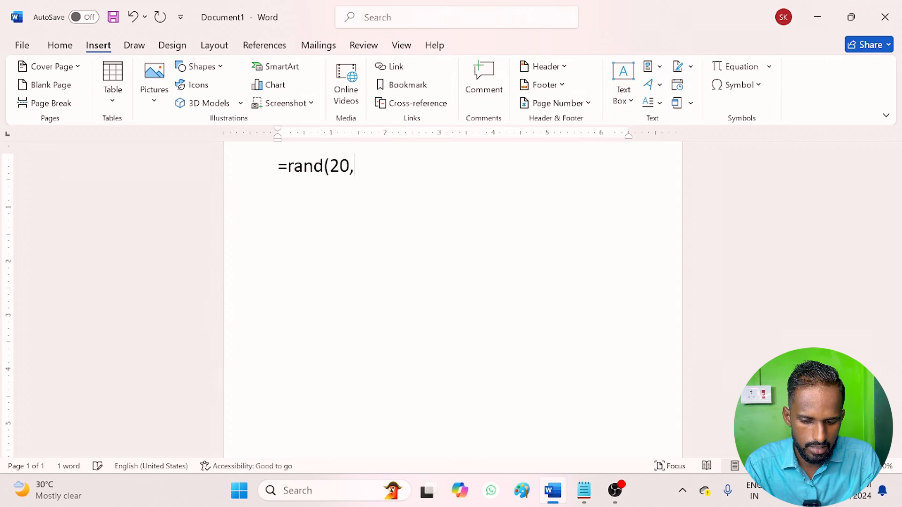
type("2")
key("BackSpace")
type("5")
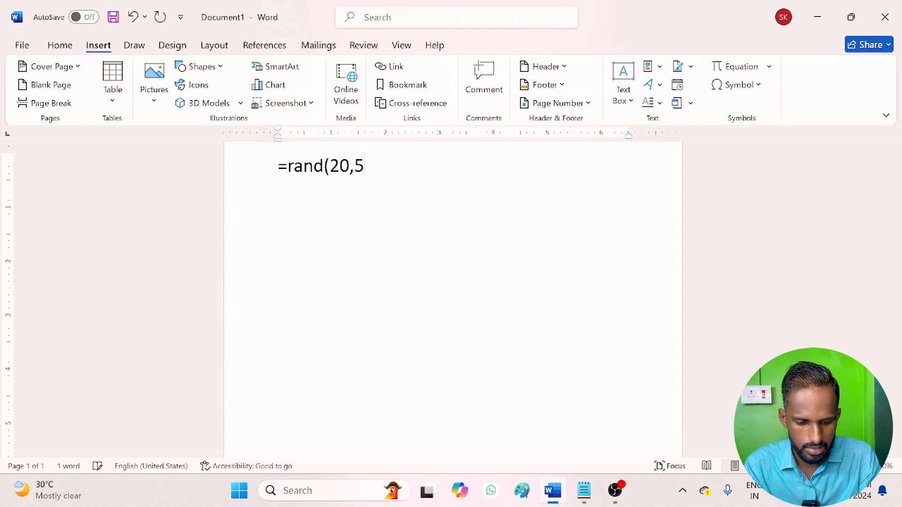
type(")")
key("Return")
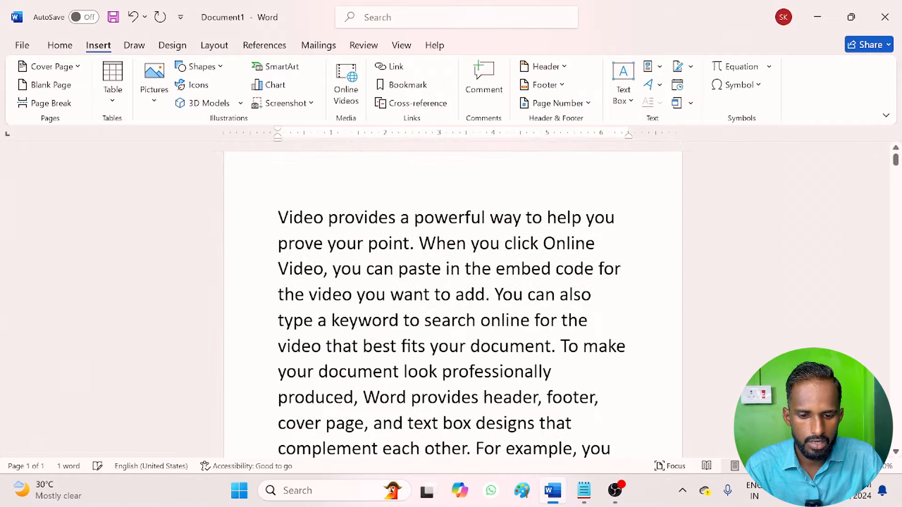
Insert a blank page before the third page's text starting with "Video, you can paste in the embed code"
scroll(184, 377, "down", 15)
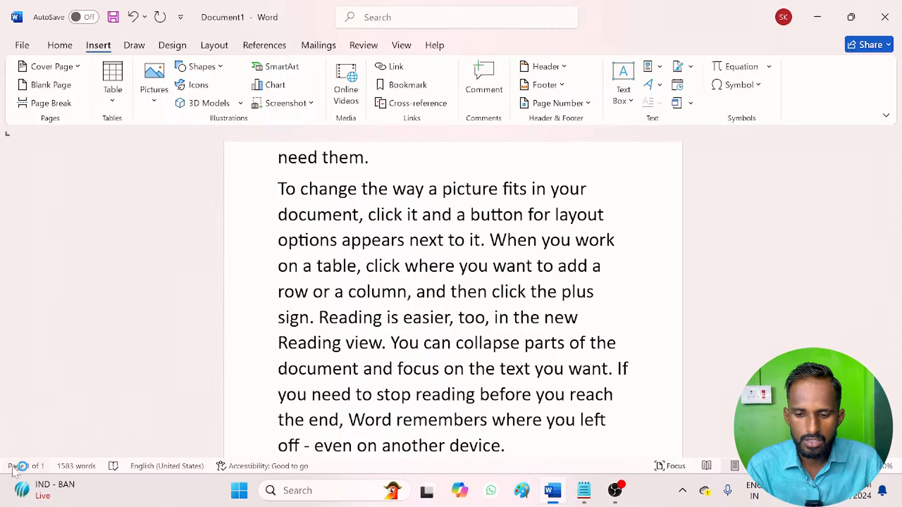
left_click(13, 468)
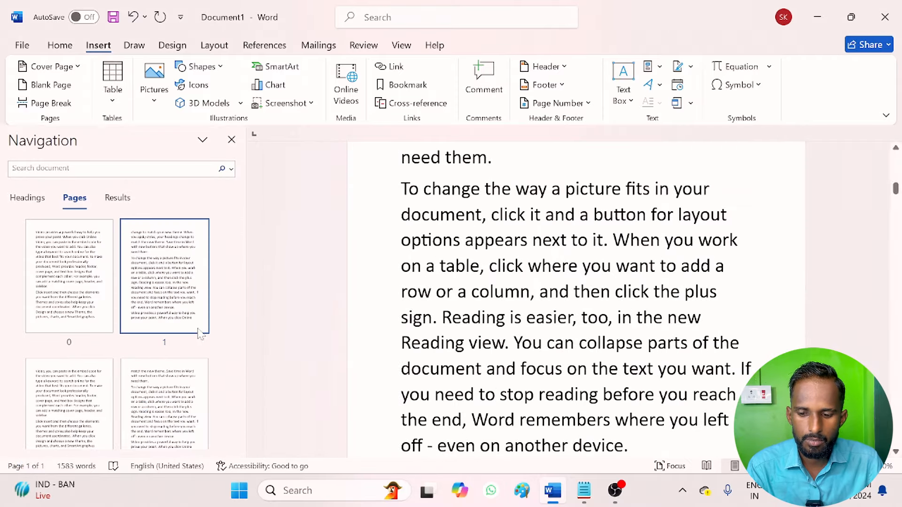
left_click(39, 468)
scroll(453, 282, "down", 2)
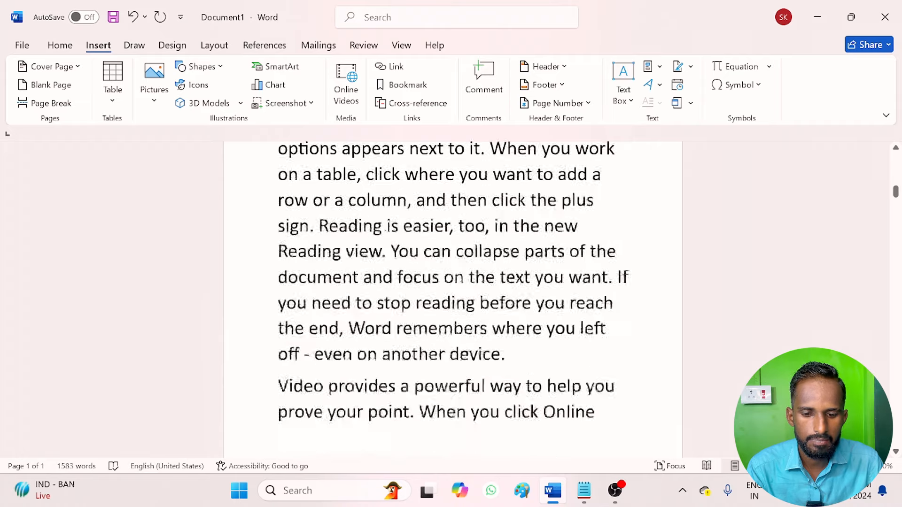
scroll(453, 301, "down", 5)
scroll(453, 300, "up", 2)
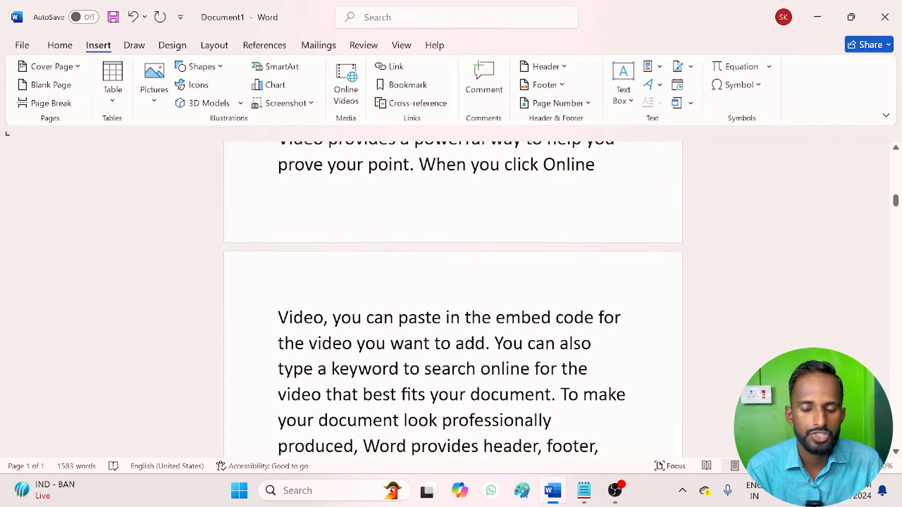
left_click(279, 318)
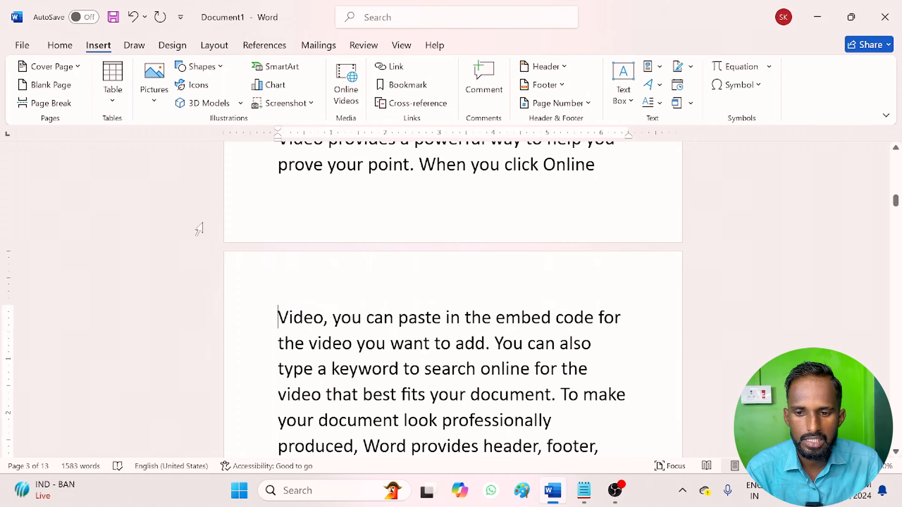
left_click(50, 90)
scroll(275, 182, "up", 8)
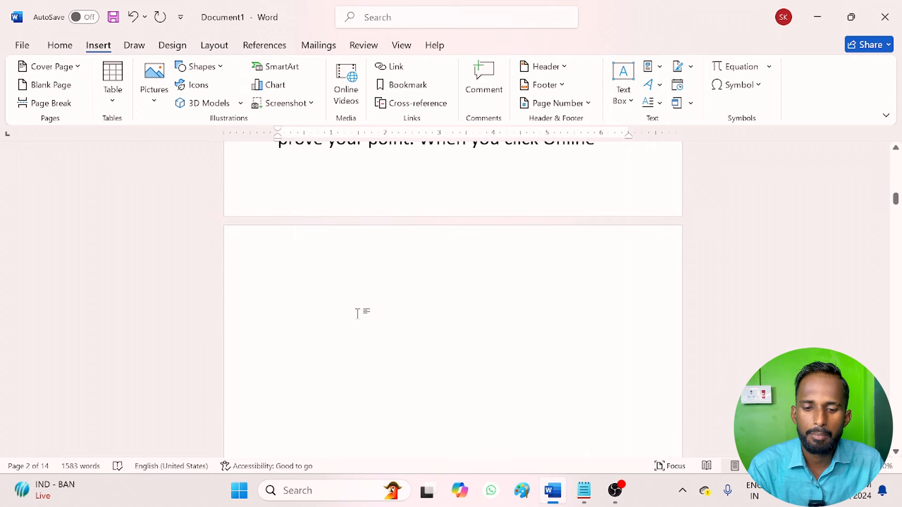
scroll(357, 313, "down", 9)
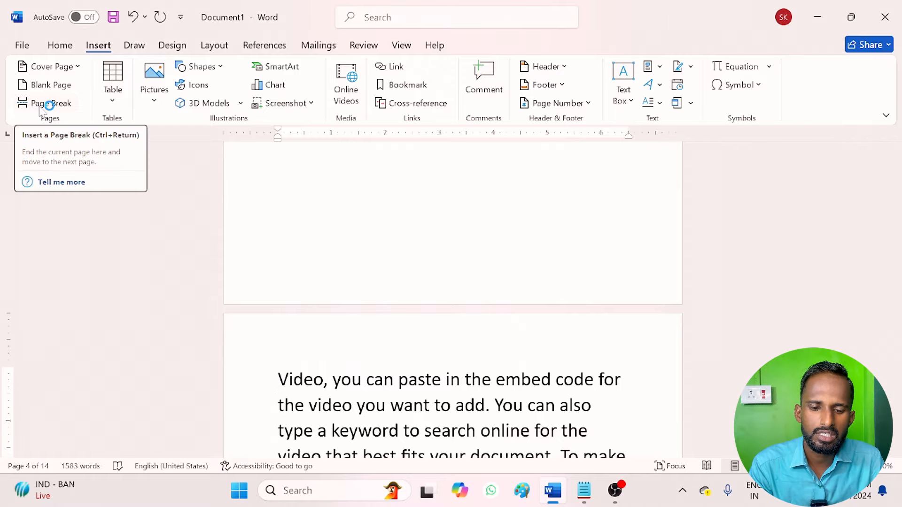
Insert a page break on the first page before the line starting with "video that best fits your document"
scroll(391, 226, "up", 20)
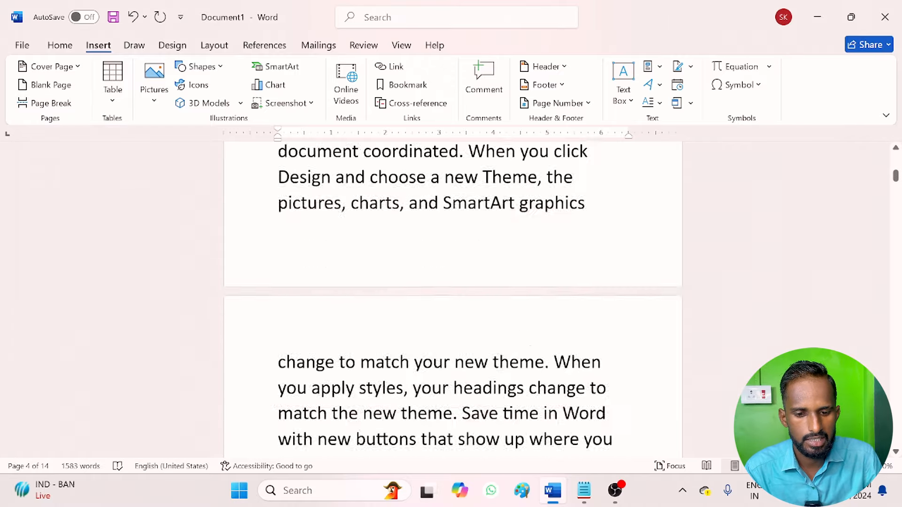
scroll(391, 226, "down", 6)
scroll(452, 300, "down", 3)
scroll(452, 300, "up", 9)
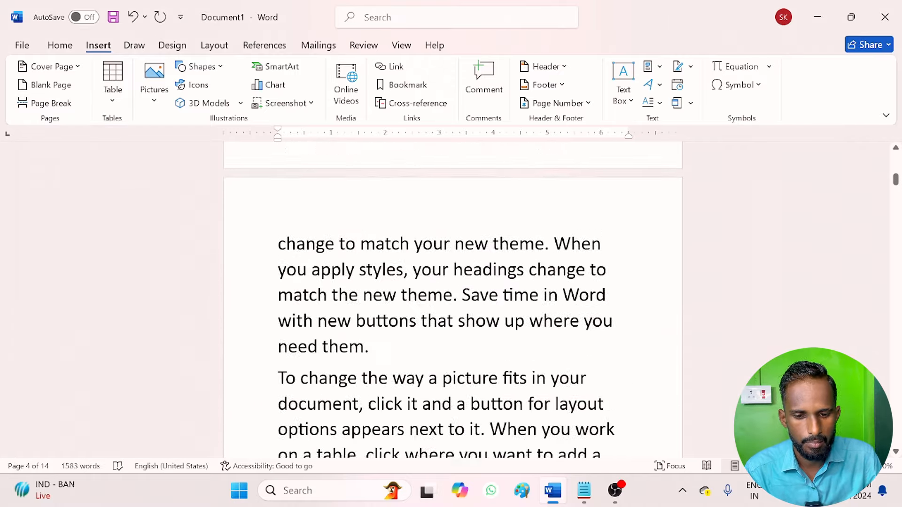
scroll(240, 286, "down", 1)
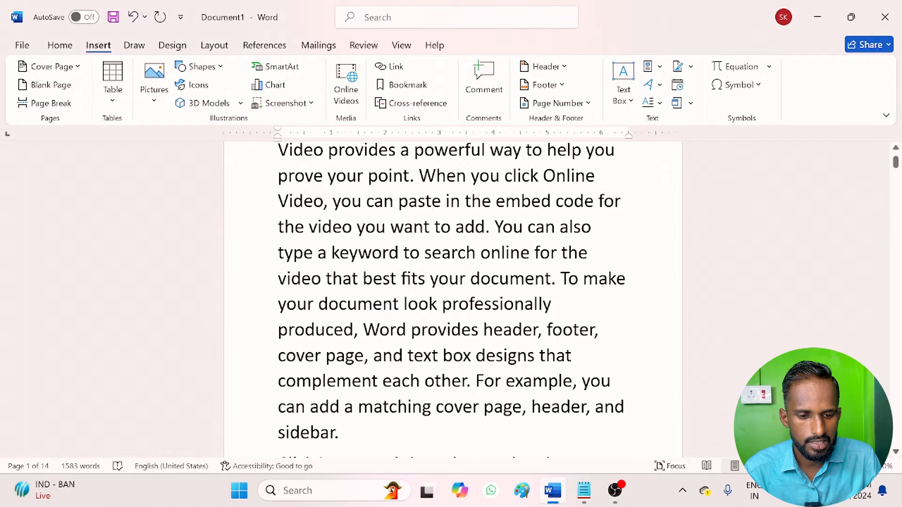
key("shift+Up")
key("shift+Up")
key("shift+Up")
key("shift+Up")
key("shift+Up")
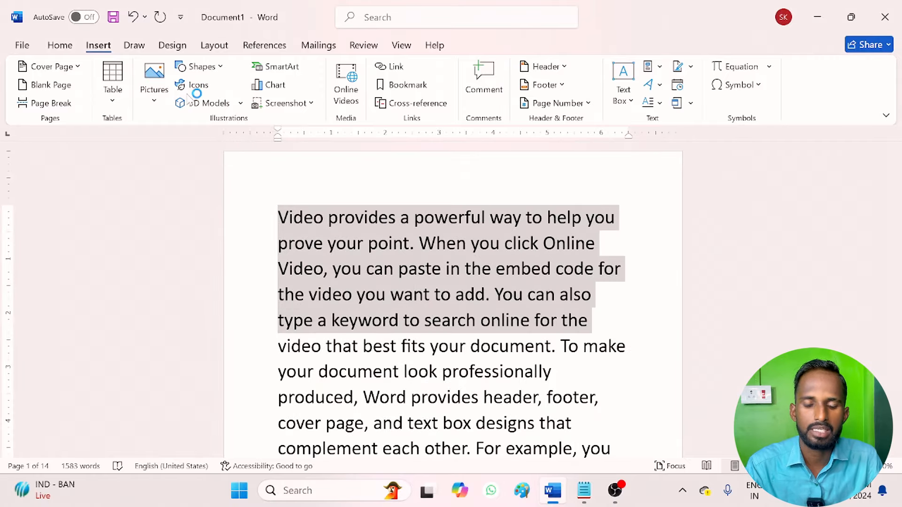
key("Right")
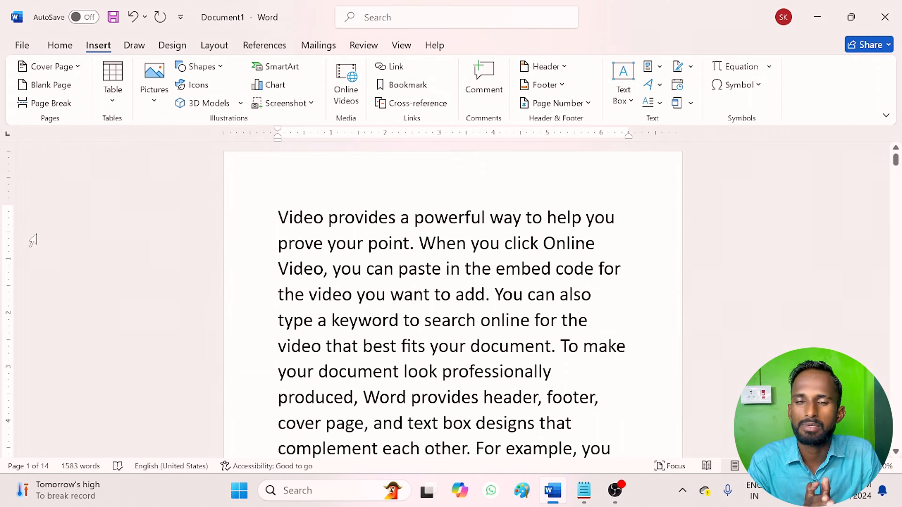
left_click(51, 104)
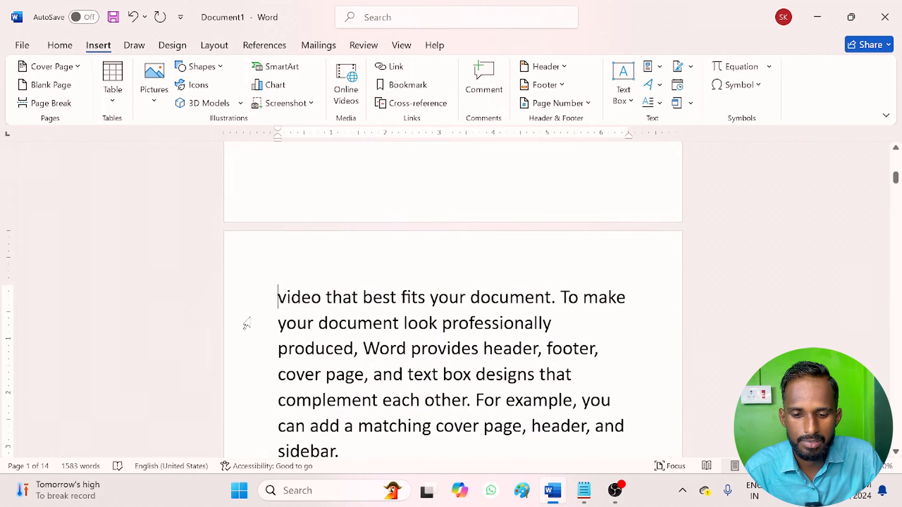
scroll(303, 324, "up", 3)
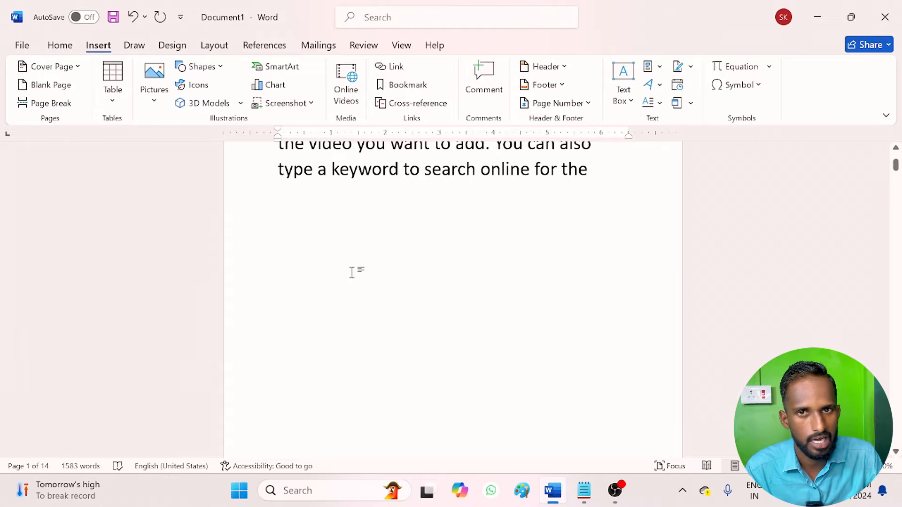
scroll(351, 272, "down", 15)
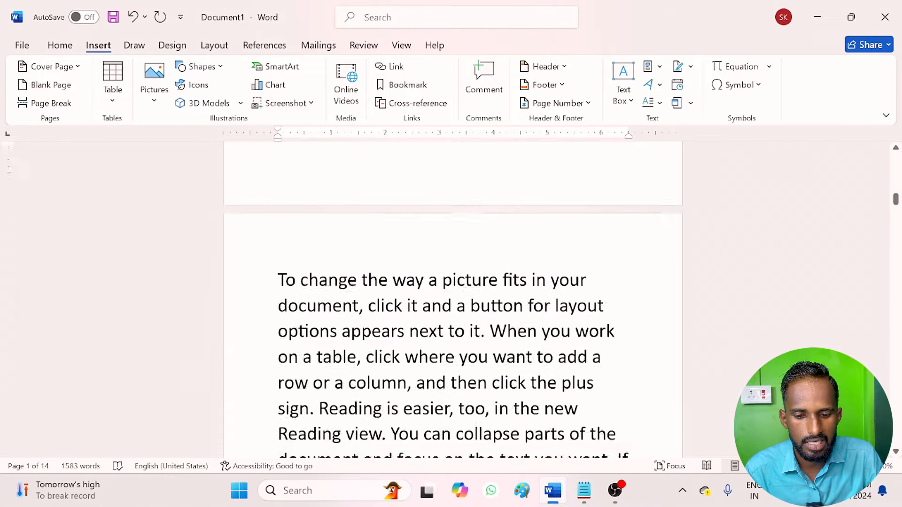
scroll(453, 301, "down", 10)
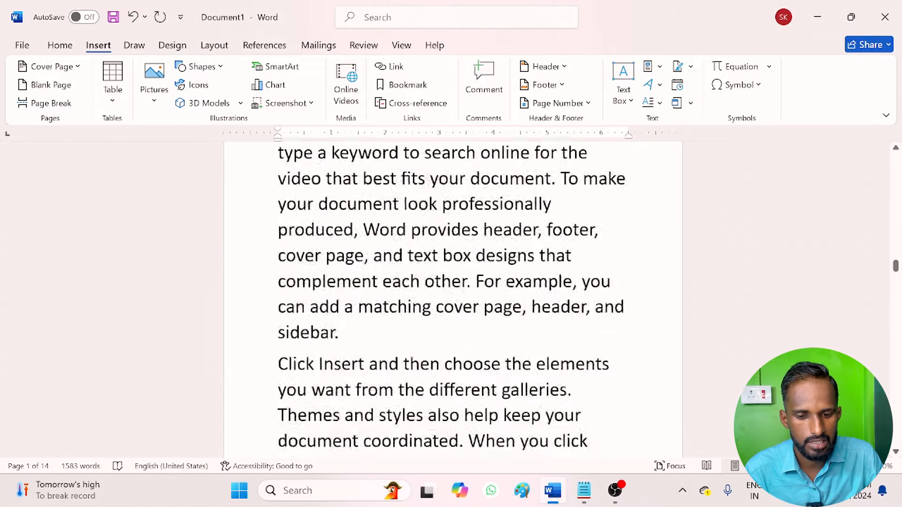
scroll(343, 352, "up", 15)
scroll(342, 353, "down", 2)
scroll(342, 352, "up", 2)
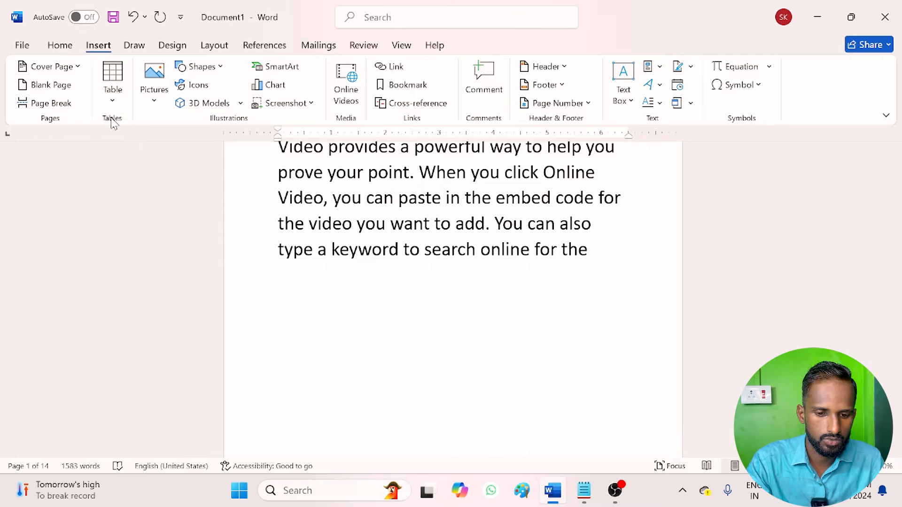
Clear the document's entire content and insert a table with 10 columns and 8 rows
key("ctrl+a")
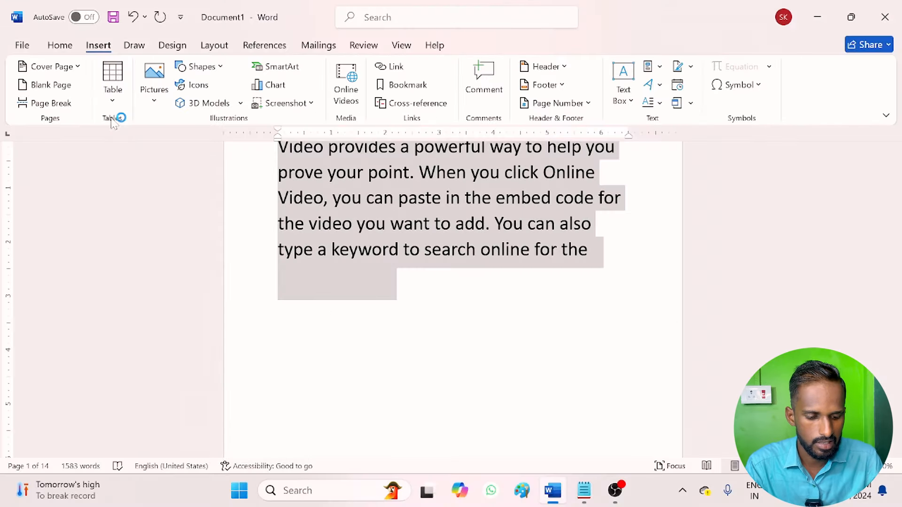
key("Delete")
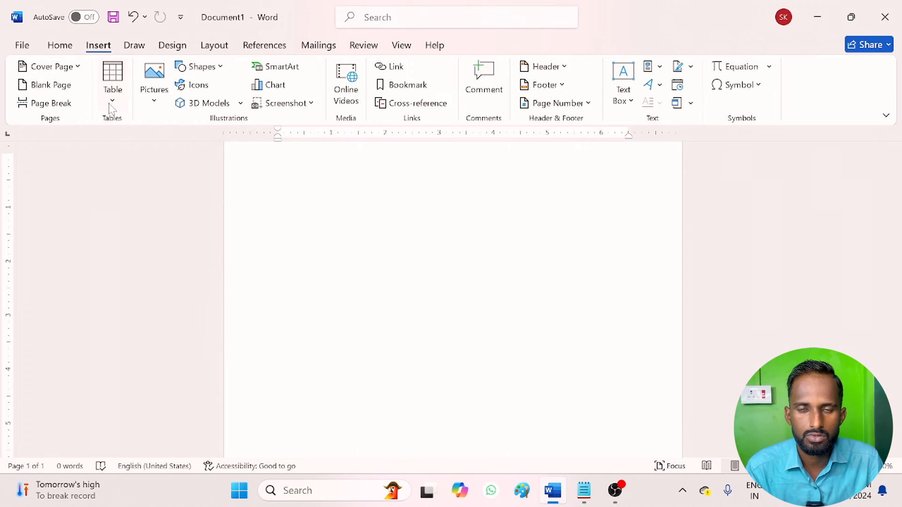
left_click(111, 101)
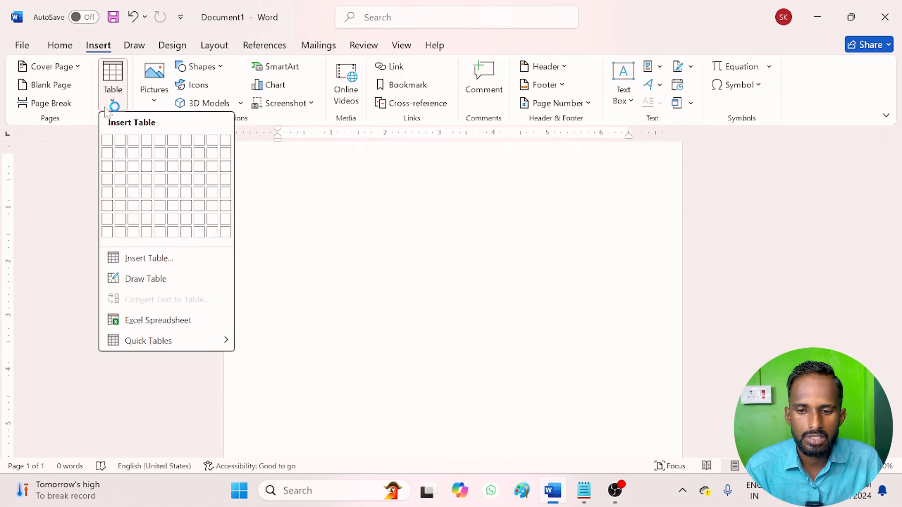
left_click(229, 235)
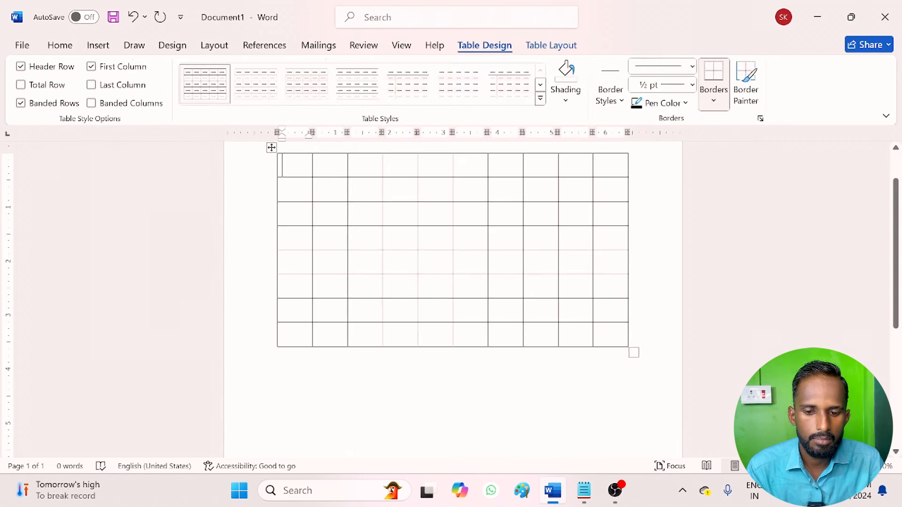
Select cells in the table's top two rows, the entire first row, and the entire fourth column in turn
left_click_drag(291, 164, 516, 188)
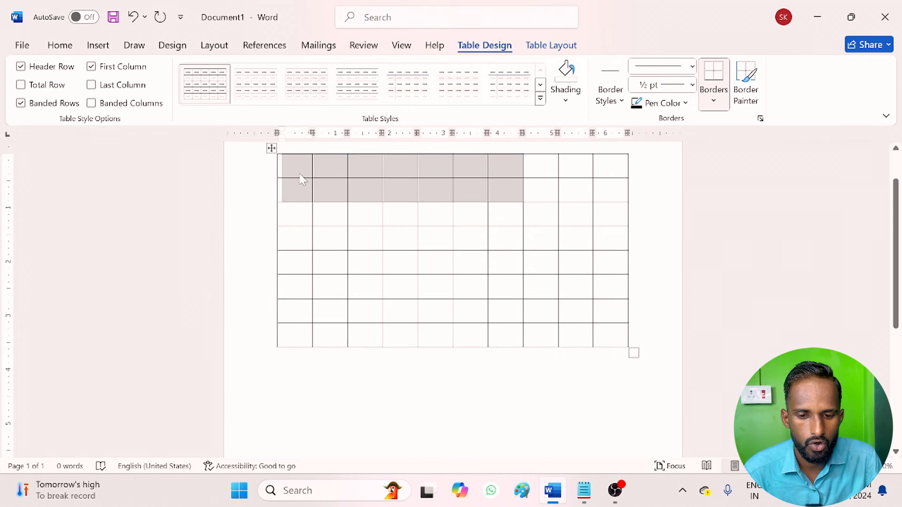
left_click_drag(300, 174, 628, 166)
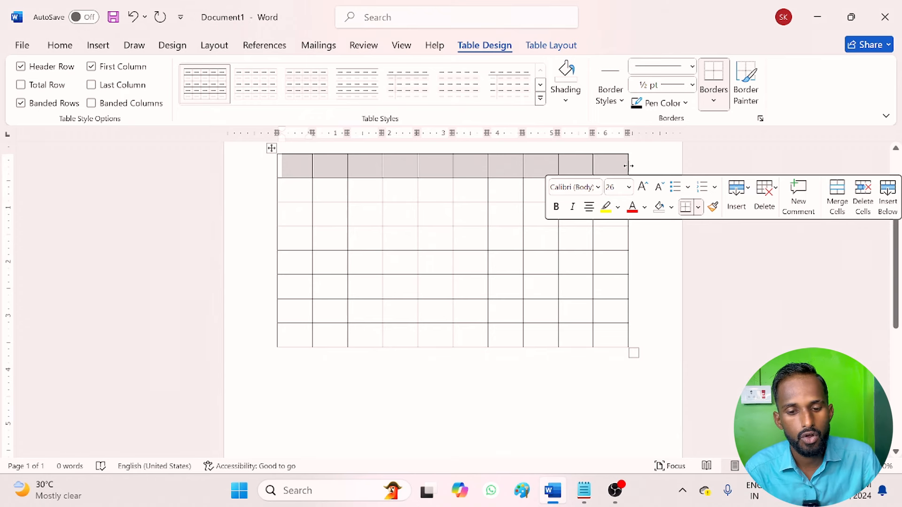
left_click_drag(400, 168, 407, 350)
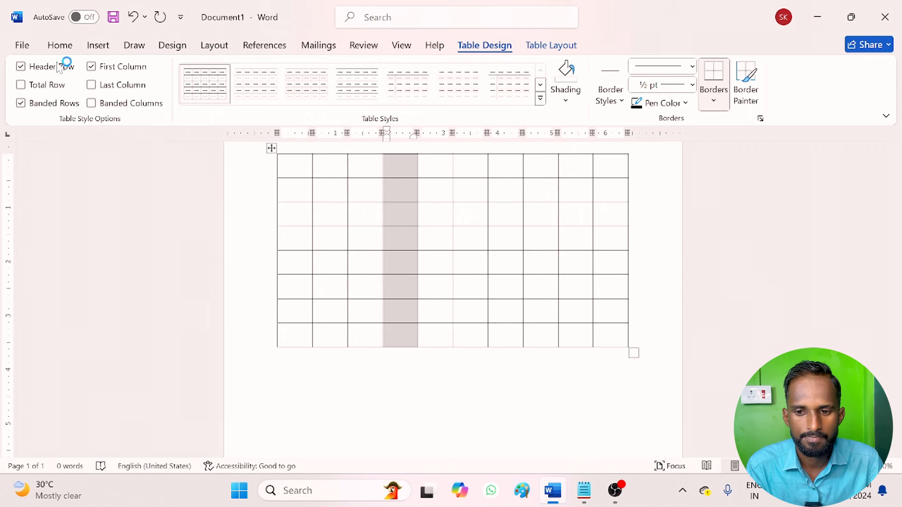
Delete the entire table with 10 columns and 8 rows
left_click(92, 47)
left_click(113, 92)
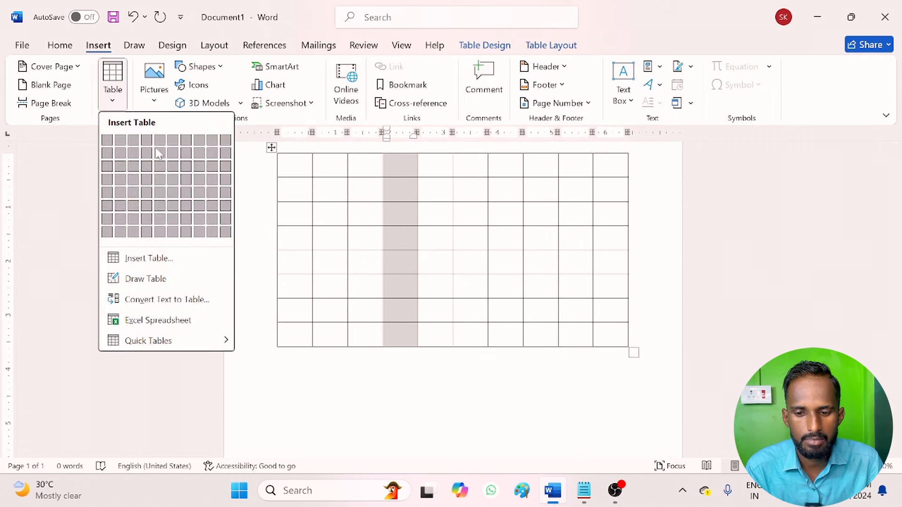
left_click(273, 148)
left_click(272, 148)
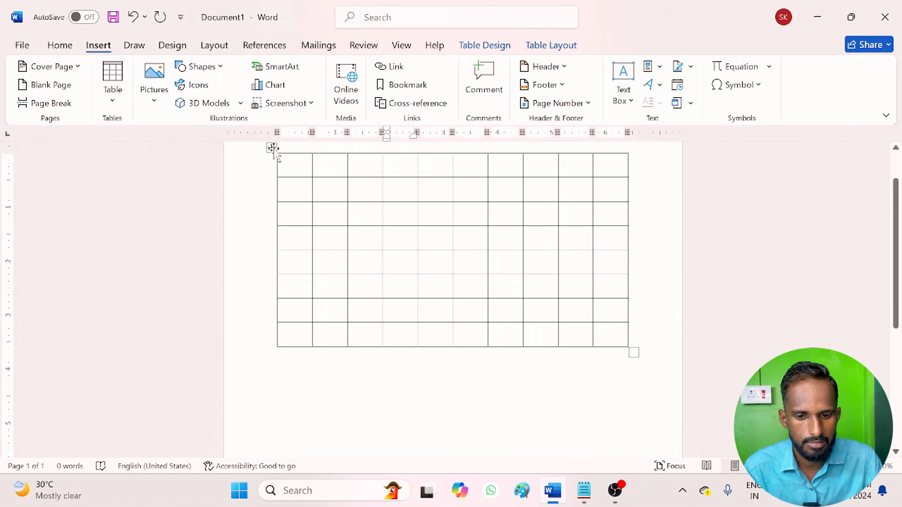
left_click(269, 147)
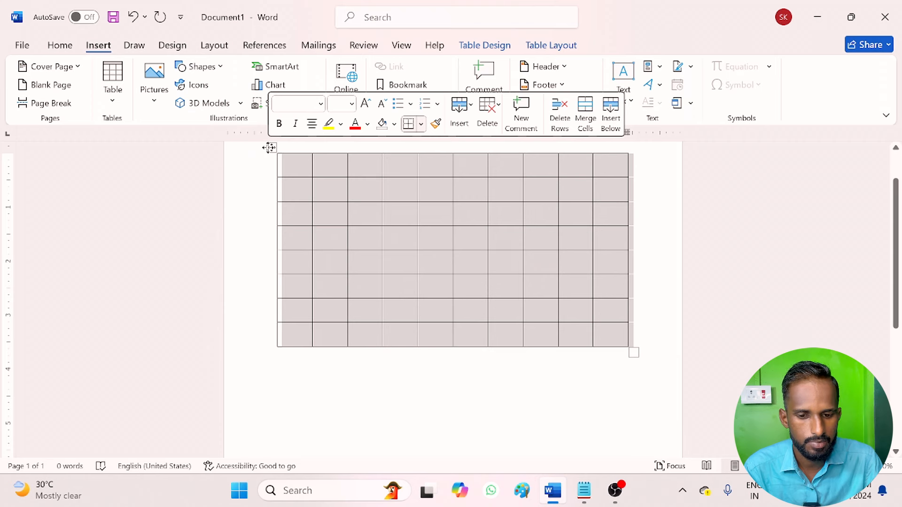
key("BackSpace")
Insert a table with 4 columns and 8 rows, using a fixed column width of Auto
left_click(113, 96)
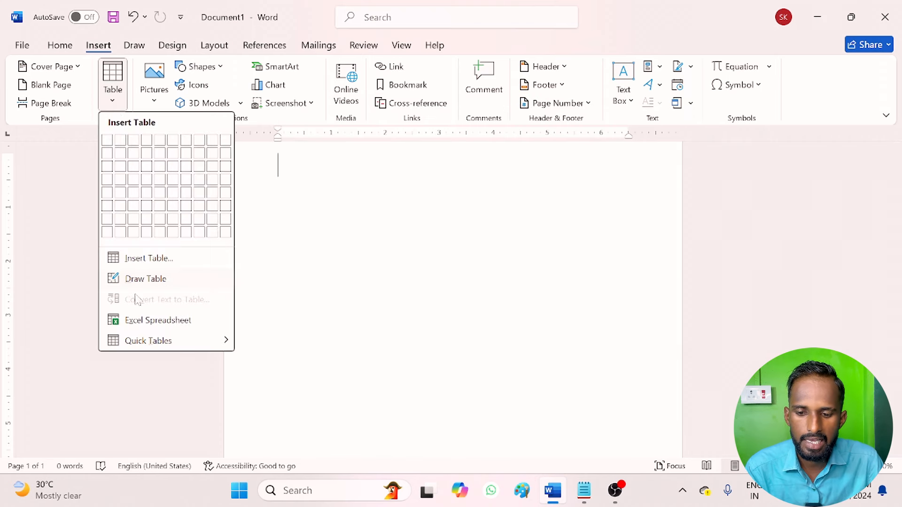
left_click(167, 258)
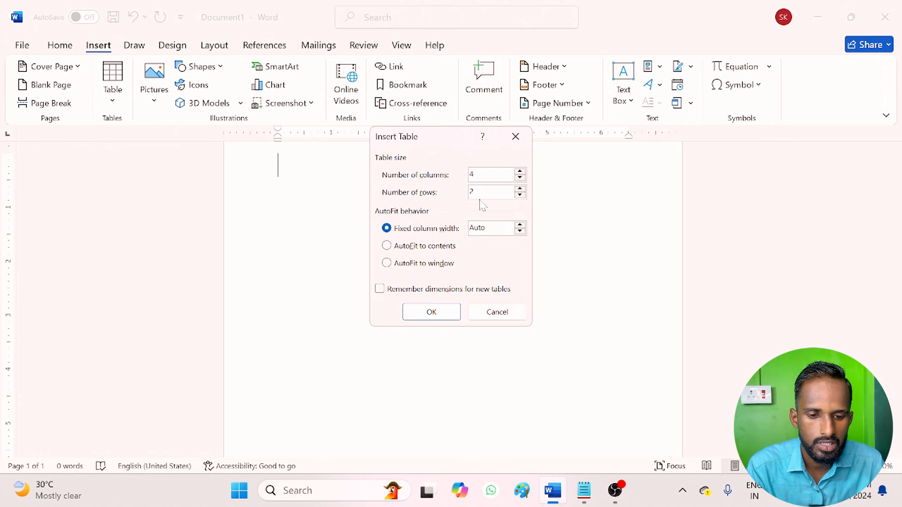
type("8")
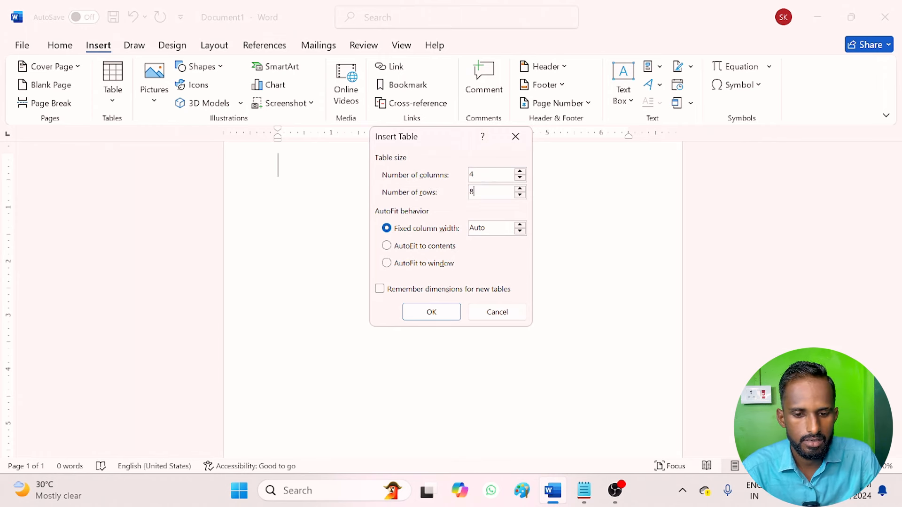
left_click(519, 230)
left_click(519, 231)
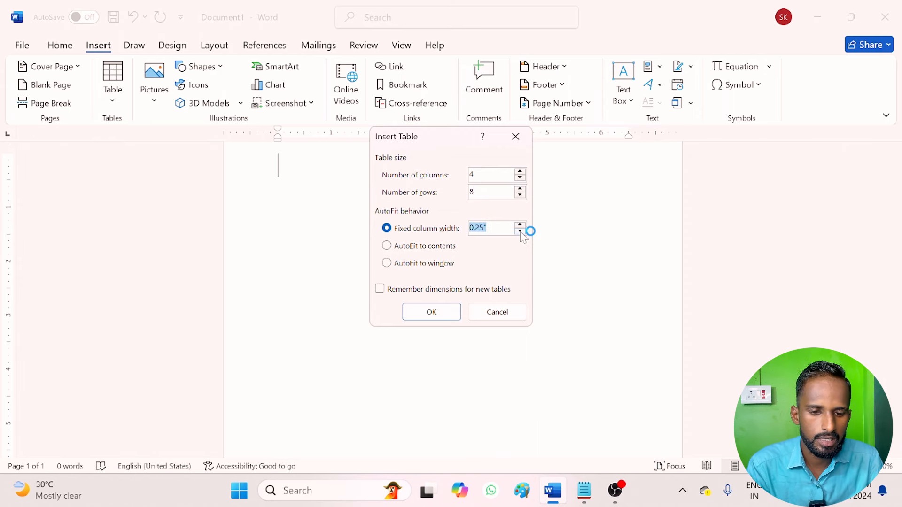
left_click(519, 232)
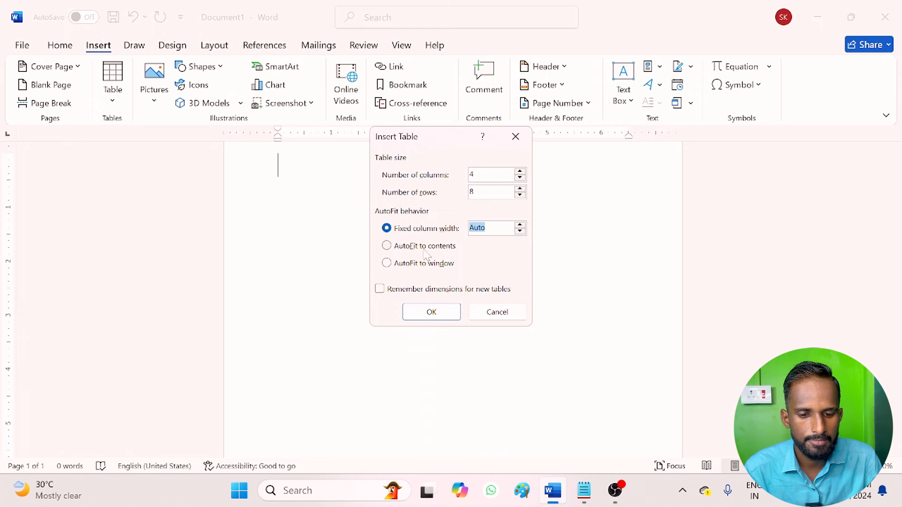
left_click(442, 308)
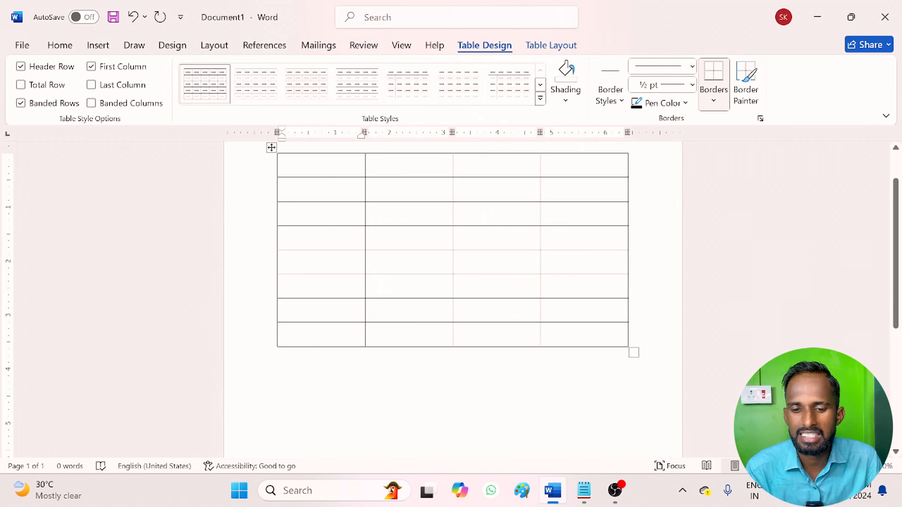
Delete the table and draw a single-cell table about 4.68" wide and 1.18" high with Draw Table
left_click(271, 147)
key("BackSpace")
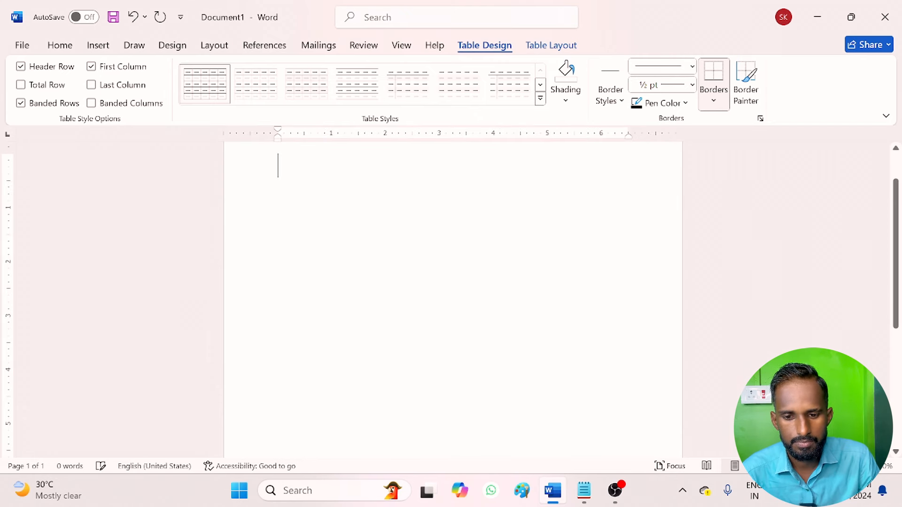
left_click(98, 47)
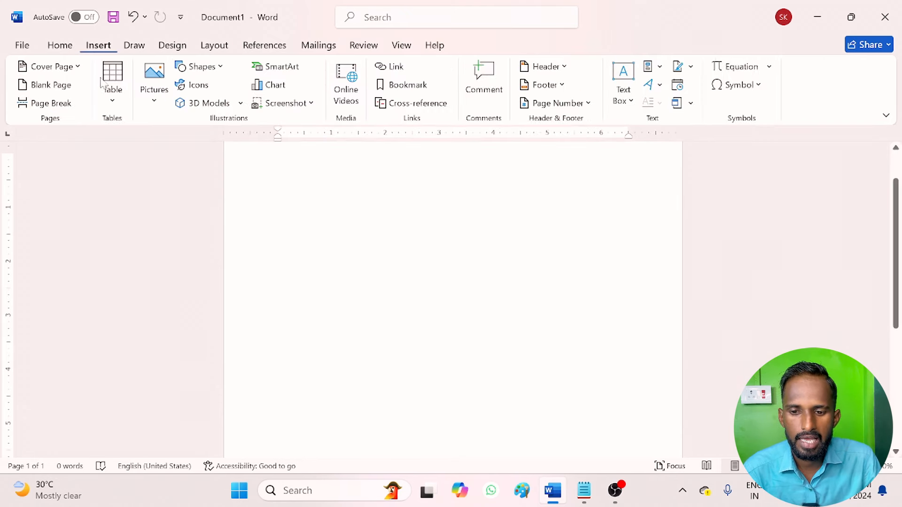
left_click(113, 100)
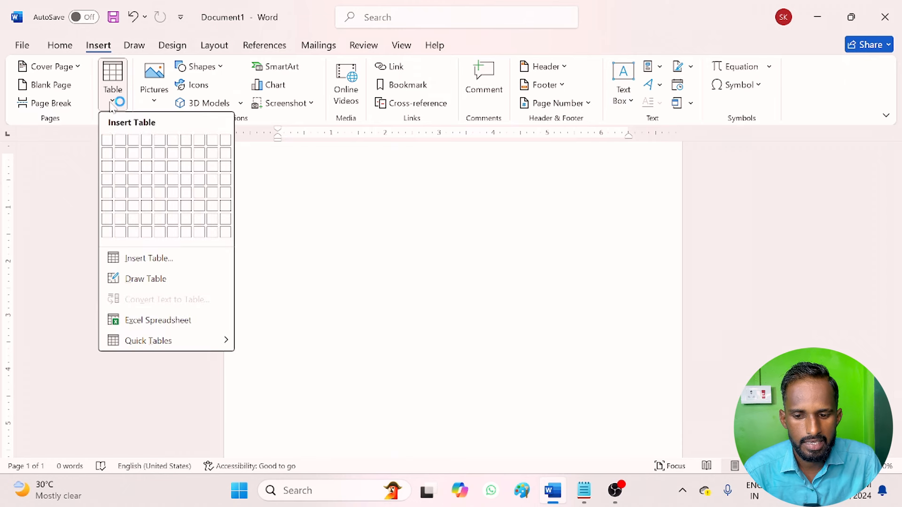
left_click(151, 288)
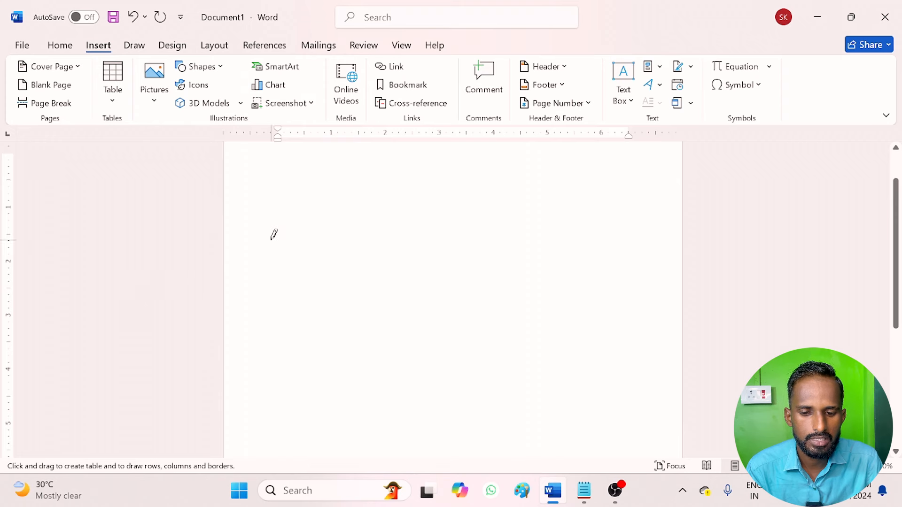
left_click_drag(271, 240, 524, 305)
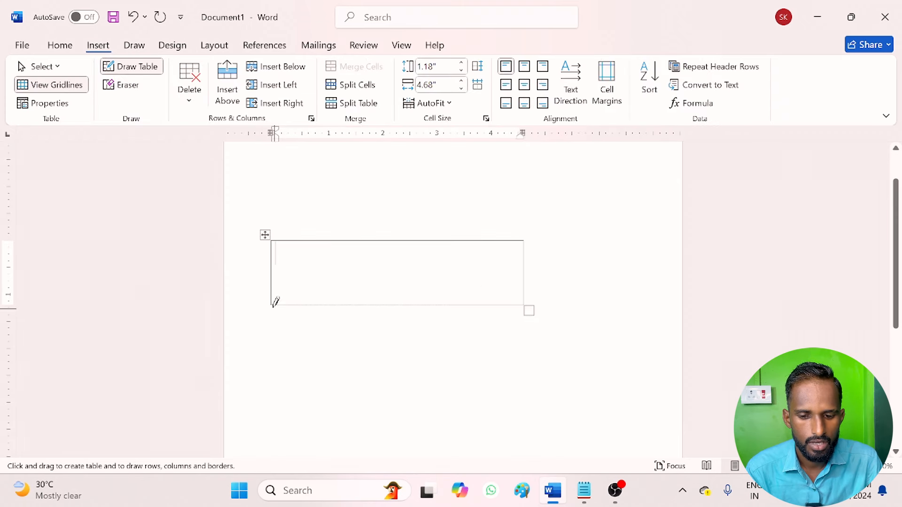
Draw a second row about 0.84" high, a vertical divider through both rows, and another divider splitting the lower-right cell
left_click_drag(269, 306, 529, 348)
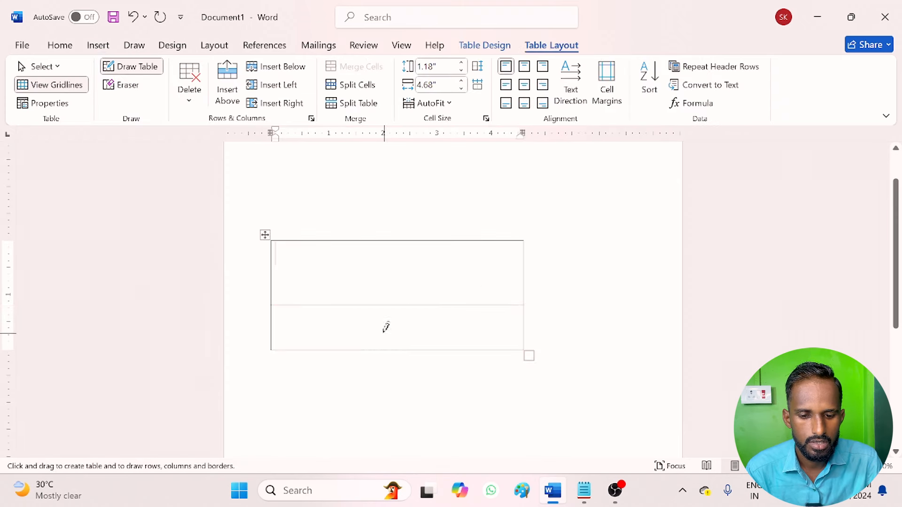
left_click_drag(385, 310, 385, 350)
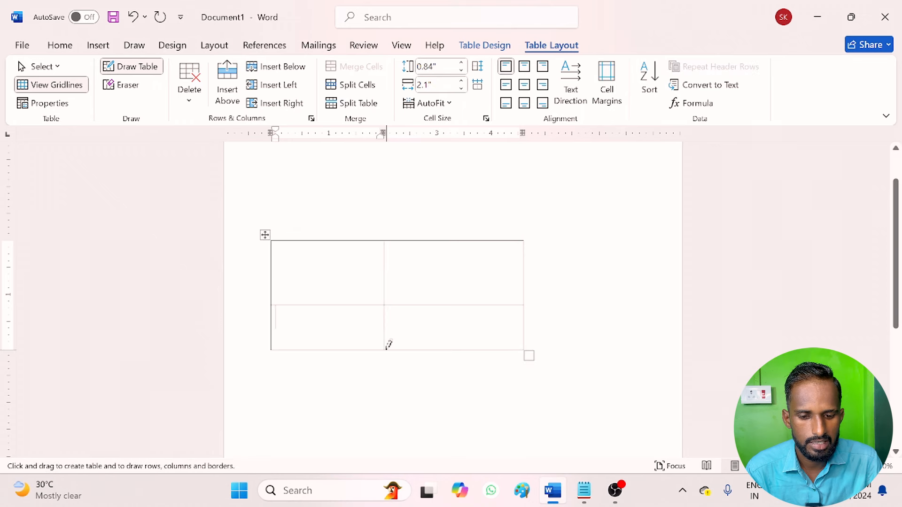
left_click_drag(469, 306, 466, 345)
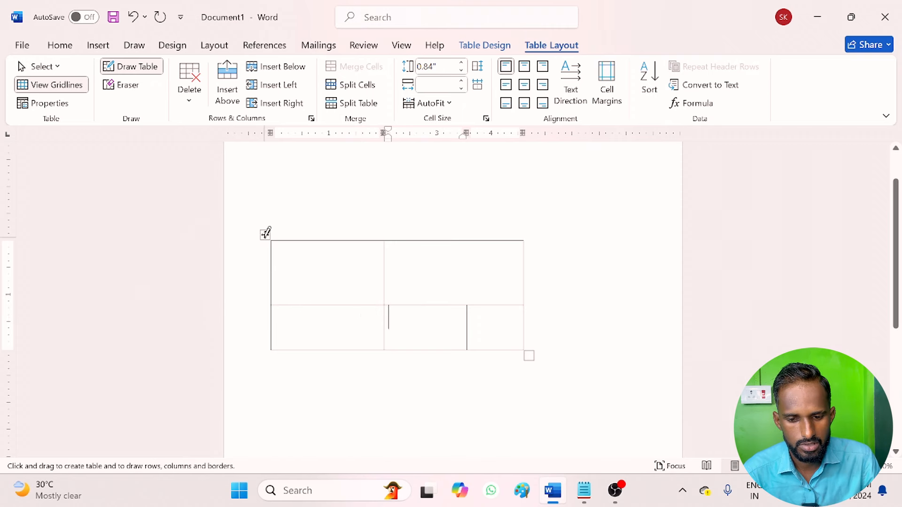
key("Escape")
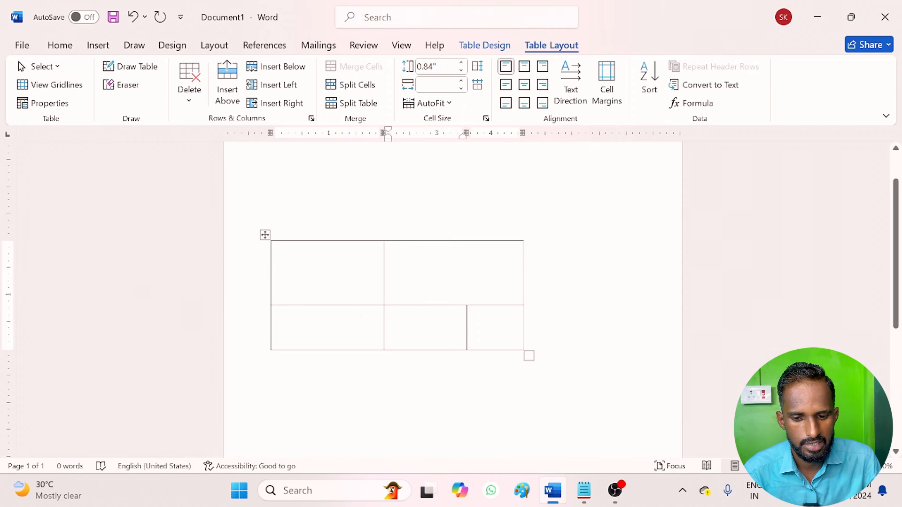
Delete the drawn table and enter the text "Name class course" in the empty document
left_click(264, 234)
left_click(259, 240)
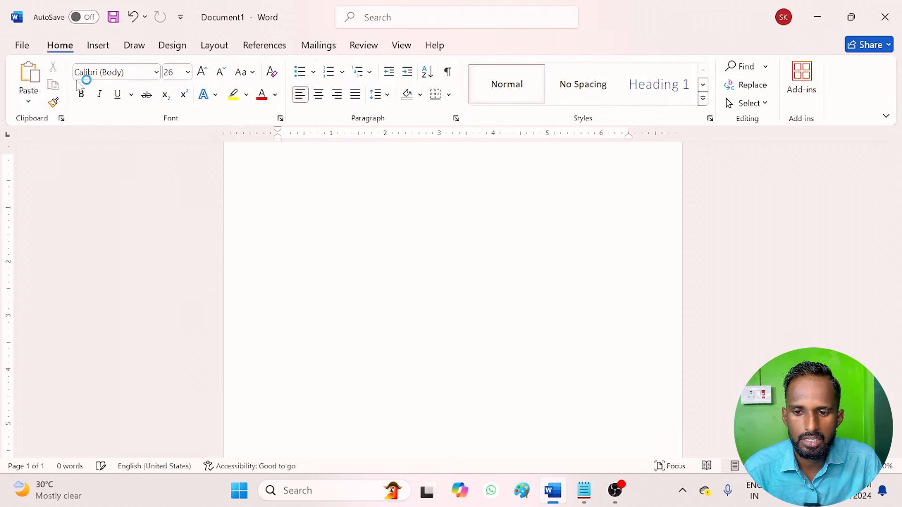
left_click(99, 45)
left_click(109, 102)
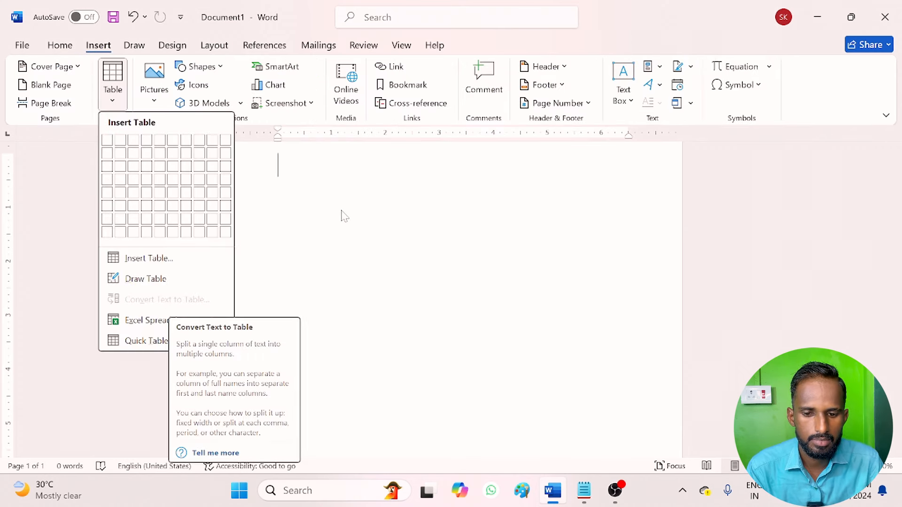
left_click(308, 194)
type("name ")
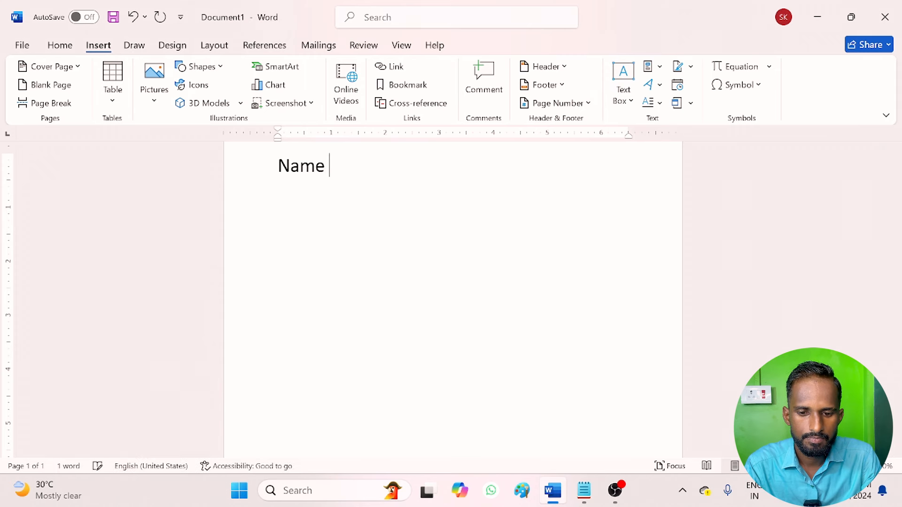
type("cal")
key("BackSpace")
key("BackSpace")
type("la")
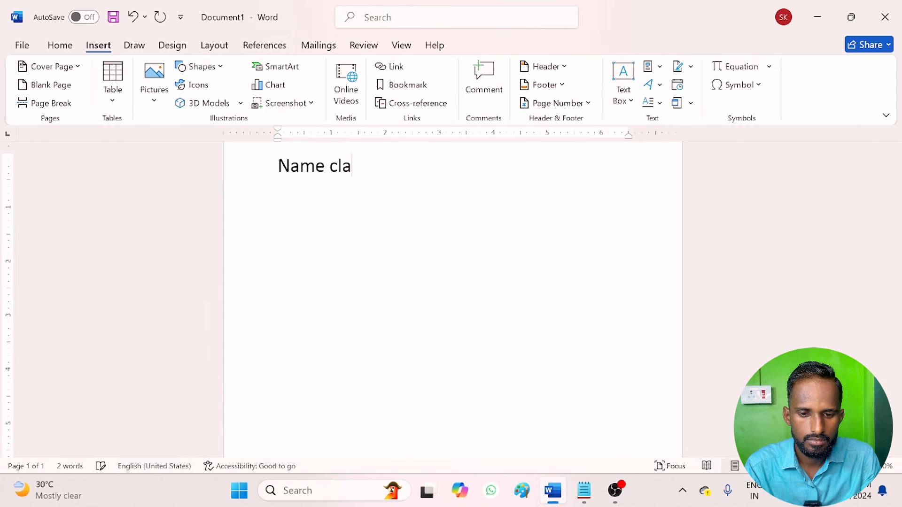
type("s course")
Try converting the line "Name class course" to a 1-column table separated at paragraphs, and undo the conversion
key("ctrl+a")
left_click(112, 77)
type("s")
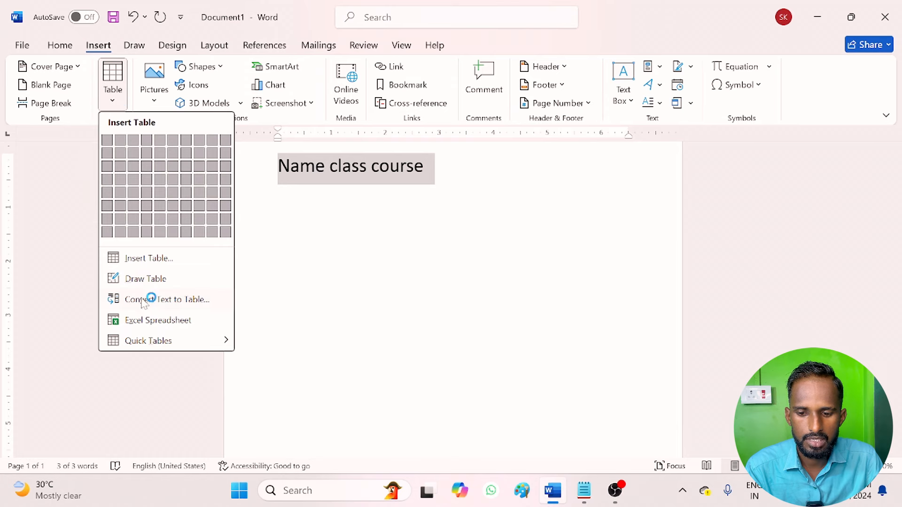
left_click(150, 299)
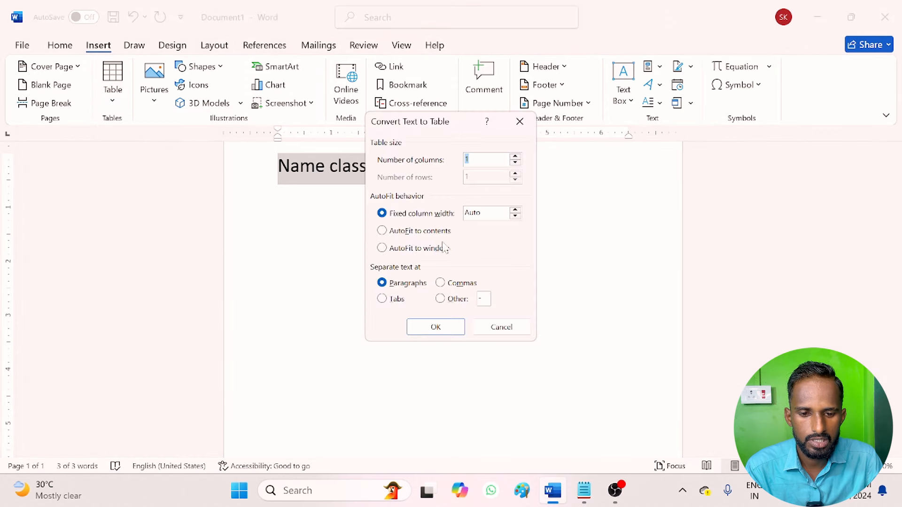
left_click(436, 327)
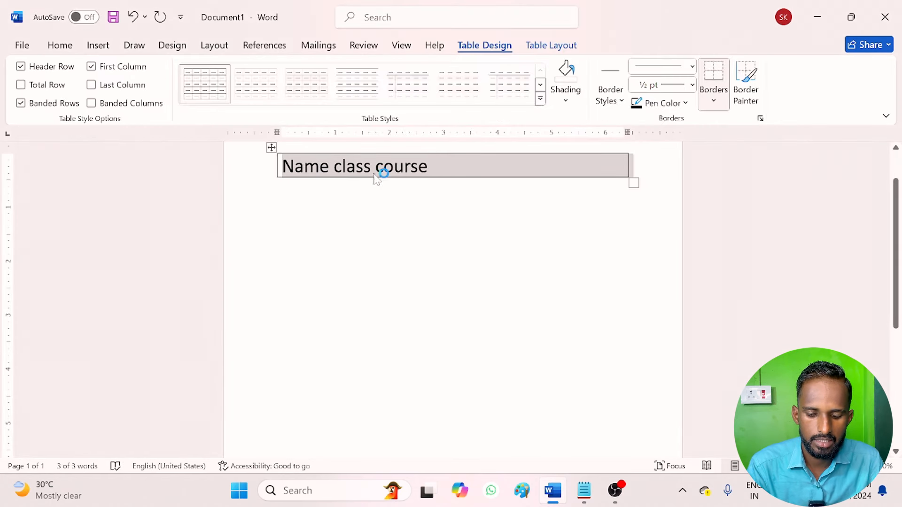
left_click(98, 46)
key("ctrl+z")
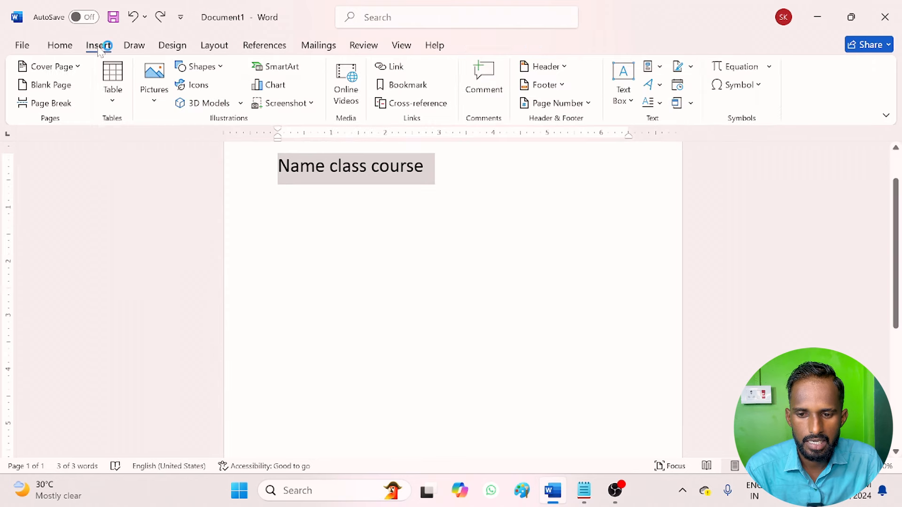
Convert the line "Name class course" to a table with 3 columns, separating text at paragraphs
left_click(113, 99)
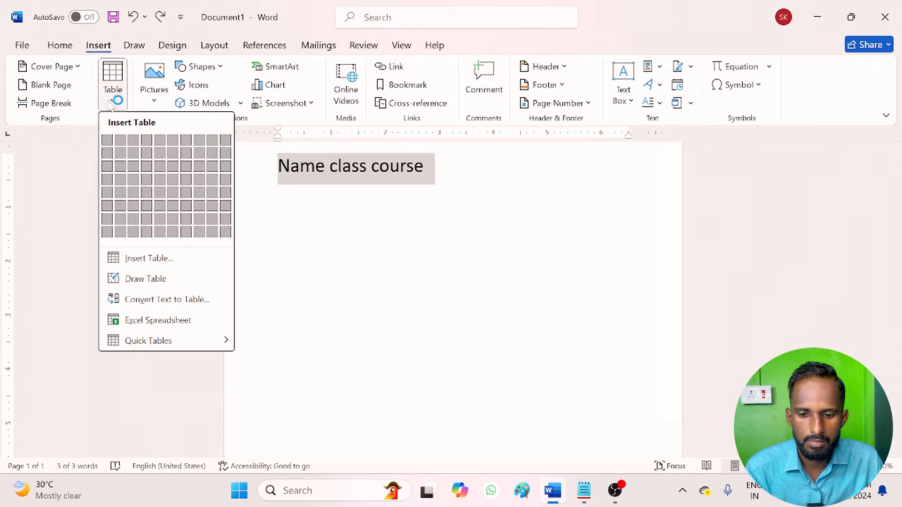
left_click(148, 301)
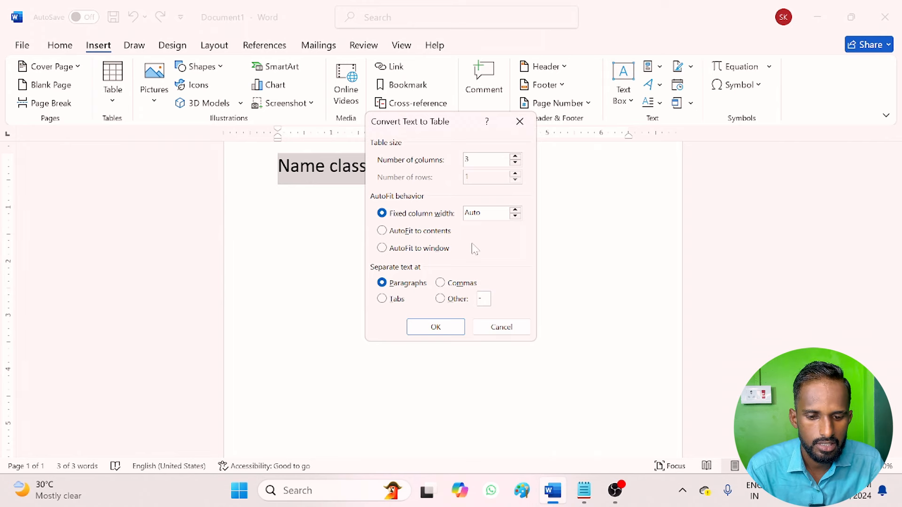
left_click(436, 327)
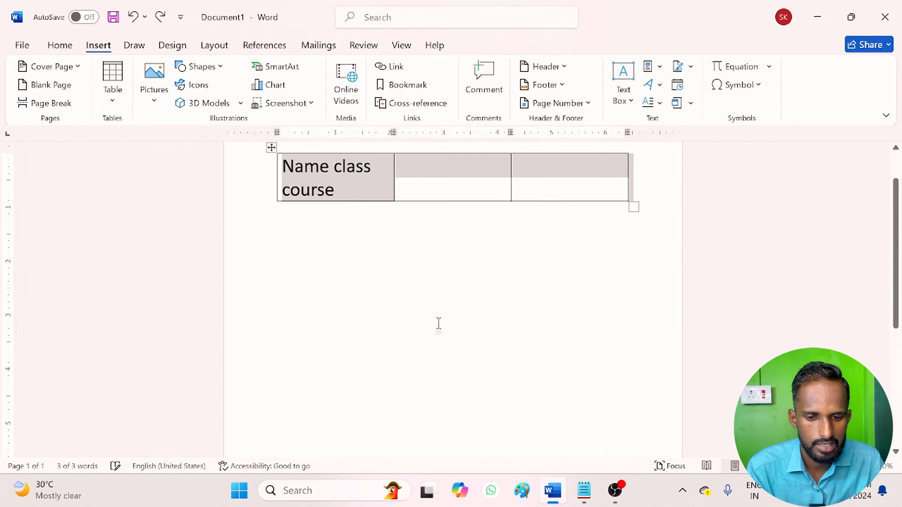
left_click(448, 183)
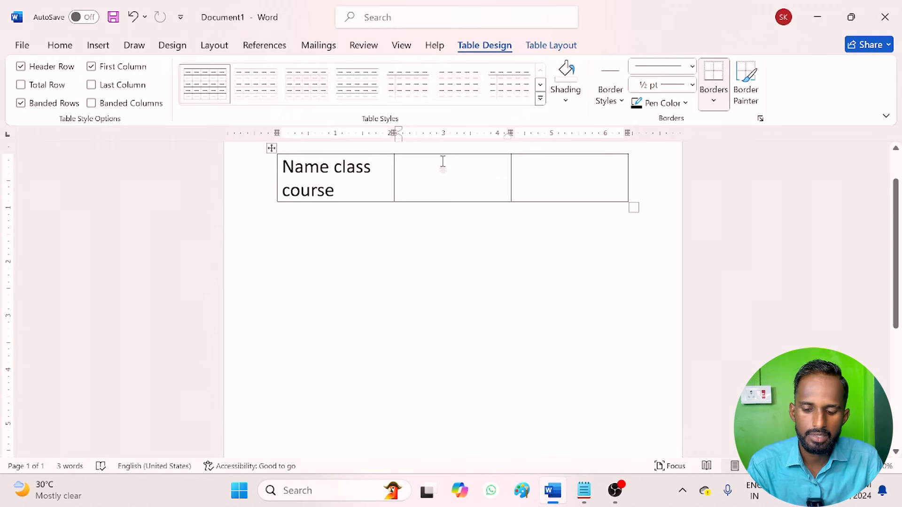
Undo the three-column table conversion and clear all remaining text from the document
key("ctrl+z")
key("ctrl+z")
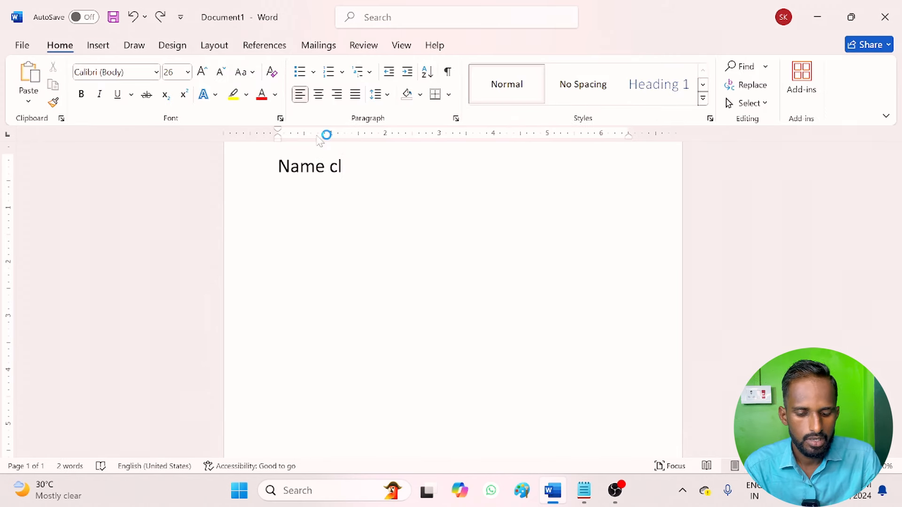
key("ctrl+a")
key("Delete")
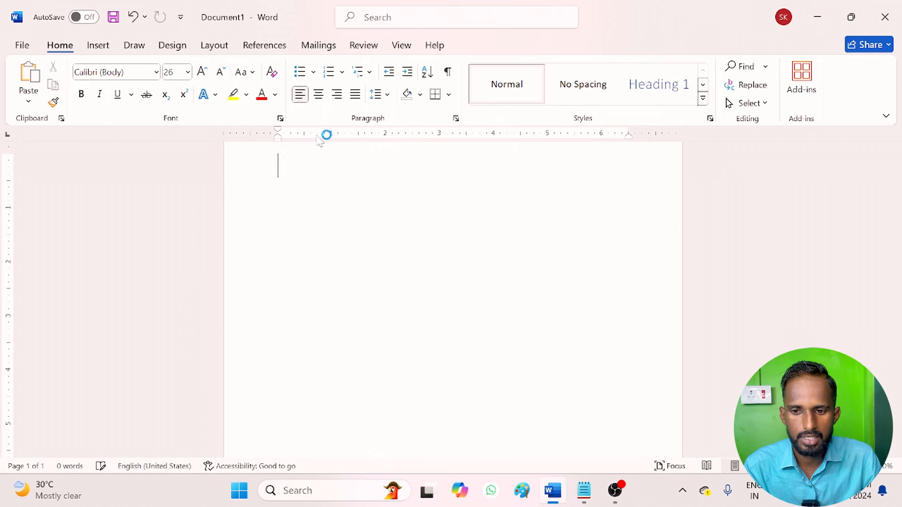
Insert an Excel spreadsheet as a table into the empty document
left_click(98, 45)
left_click(115, 97)
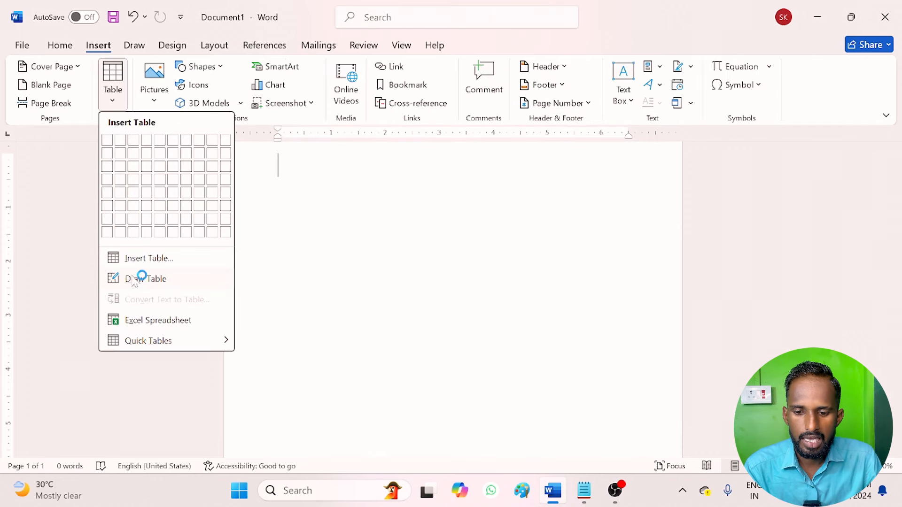
left_click(161, 328)
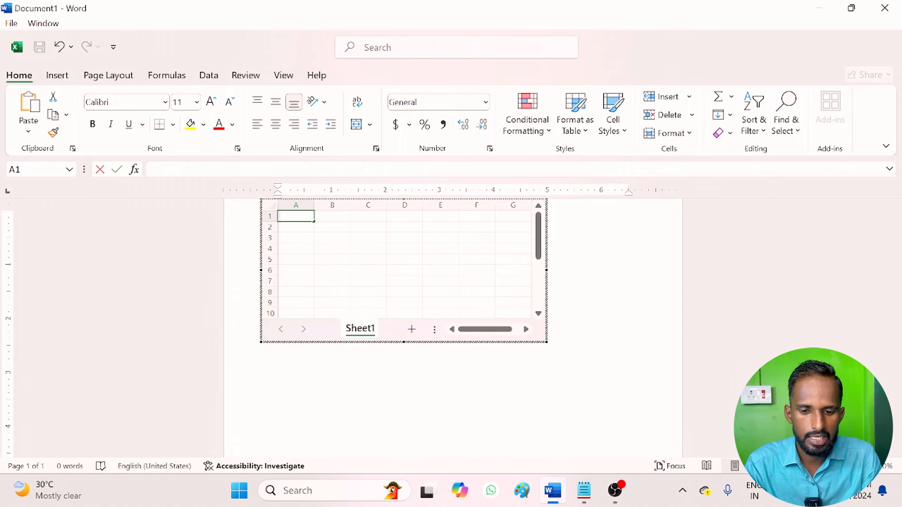
Enter the headers name, class, course and number in cells A1 to D1 of the embedded spreadsheet
type("name")
key("Tab")
type("cla")
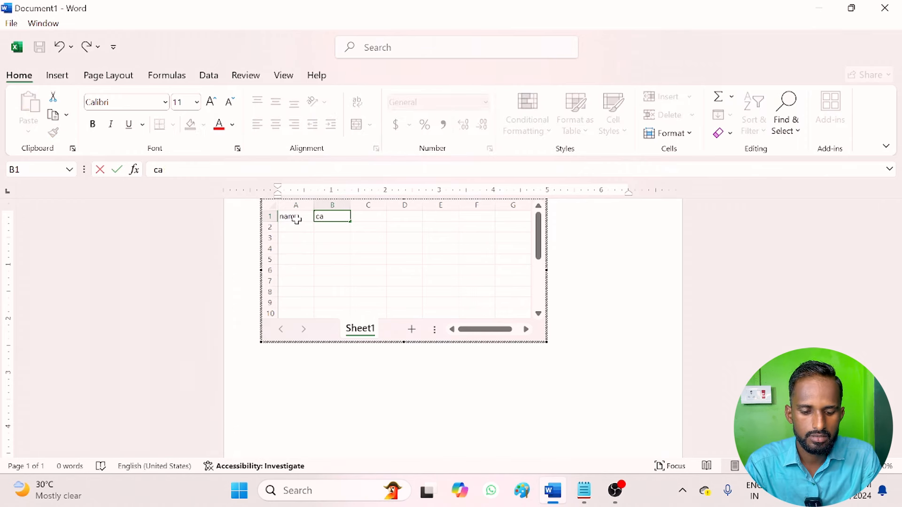
type("s")
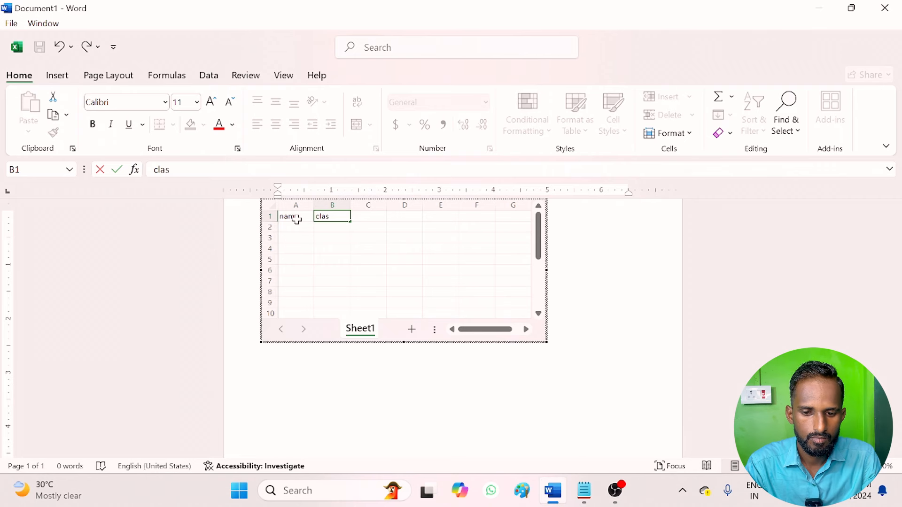
type("s")
key("Tab")
key("BackSpace")
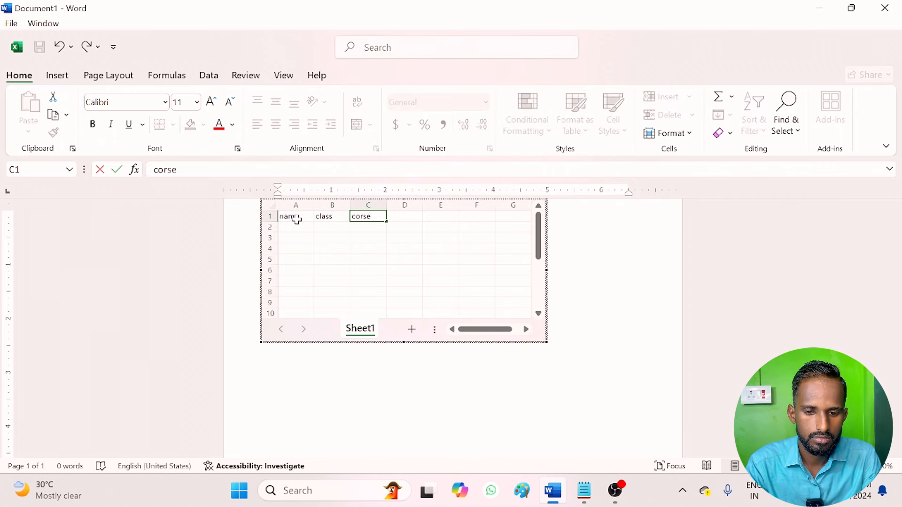
type("cousr")
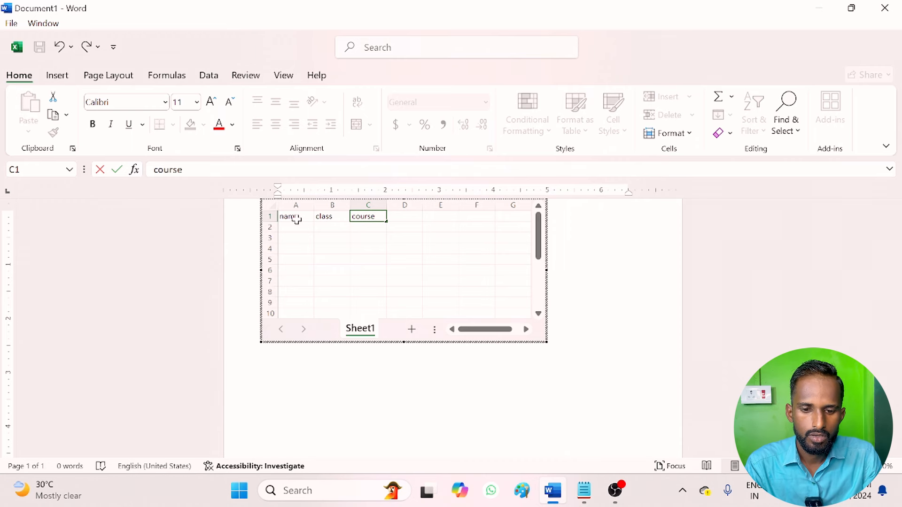
key("Tab")
type("nu")
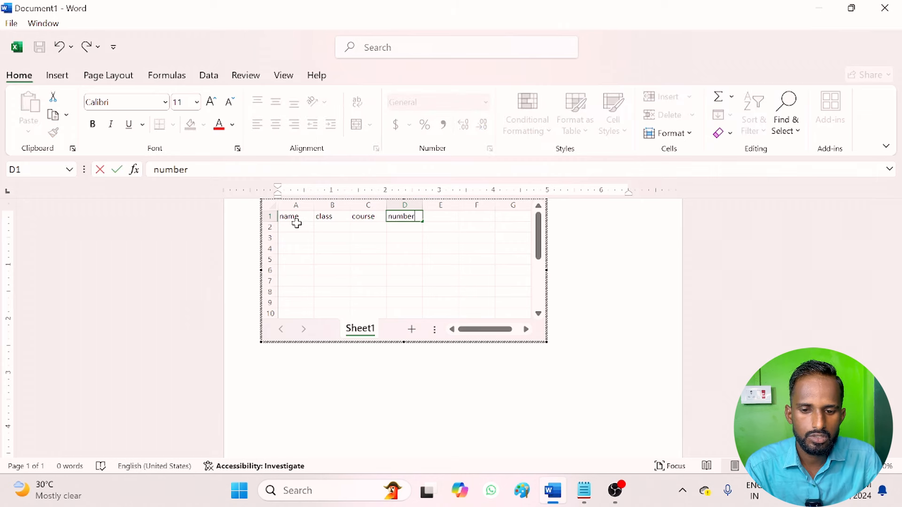
Format the header cells A1 to D1 as bold, red text at size 16
left_click_drag(296, 220, 410, 221)
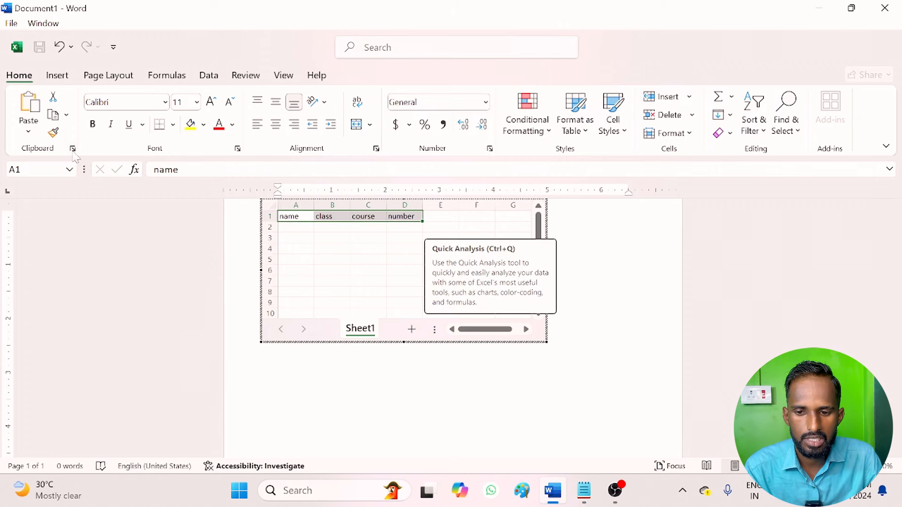
left_click(92, 125)
left_click(218, 124)
left_click(211, 101)
left_click(211, 102)
left_click(211, 102)
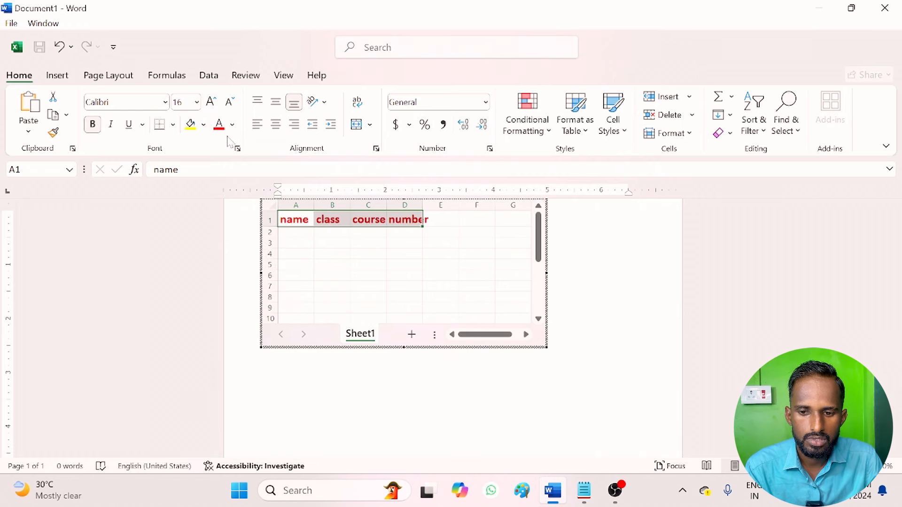
Set the header font to Arial Rounded MT Bold, widen columns A to D to fit the text, and finish editing the spreadsheet
left_click(166, 103)
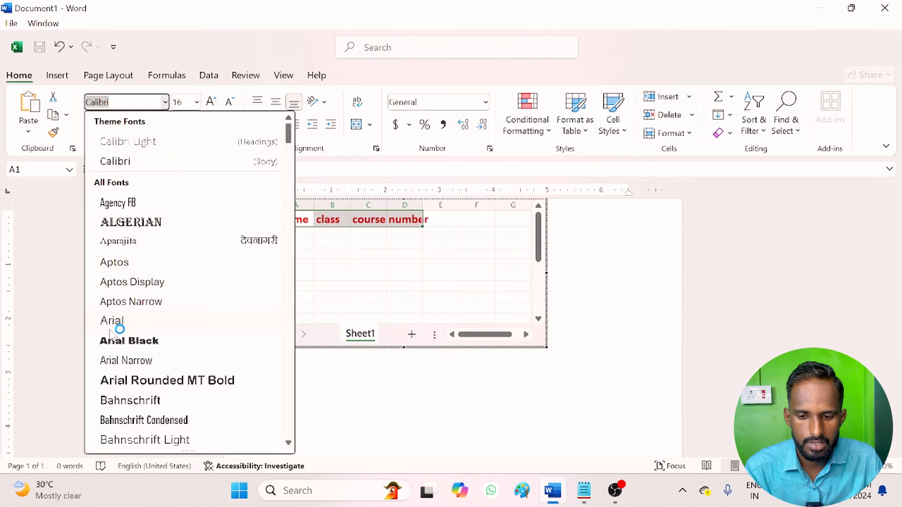
left_click(126, 383)
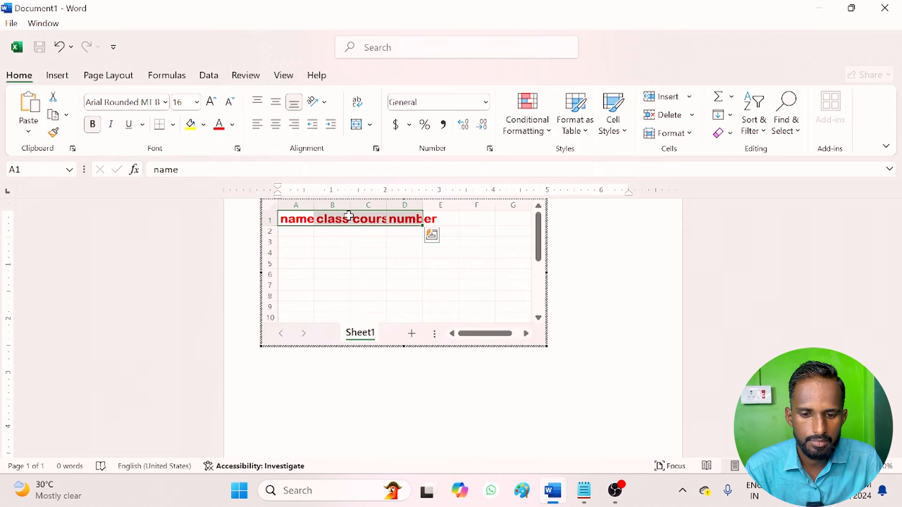
left_click_drag(314, 207, 534, 207)
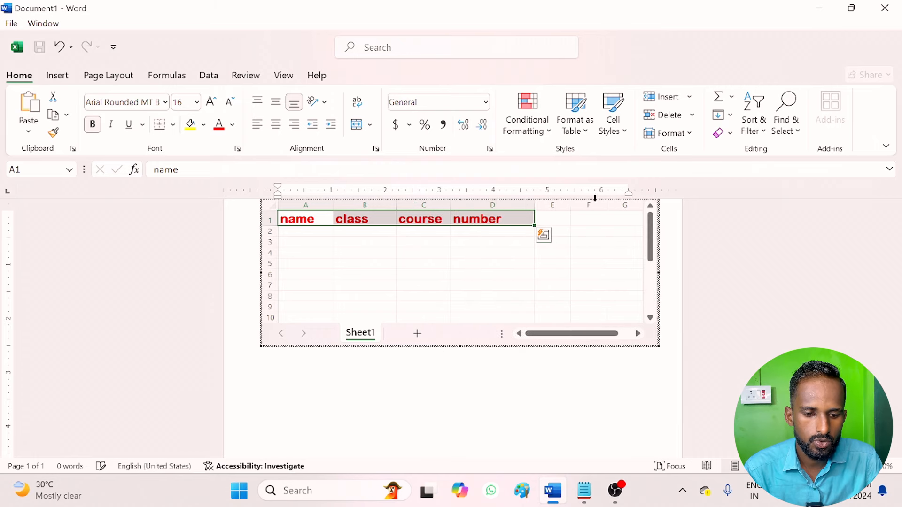
left_click(412, 419)
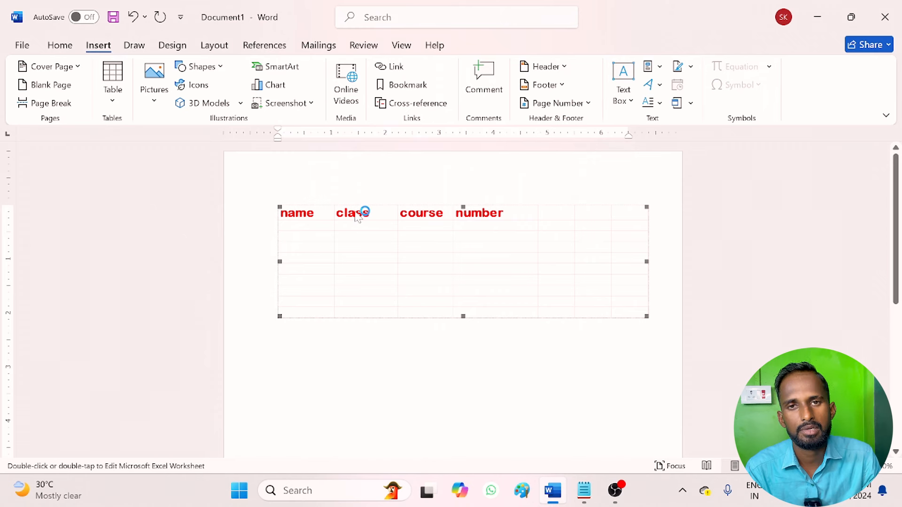
Replace the selected spreadsheet with the built-in Tabular List quick table
left_click(116, 93)
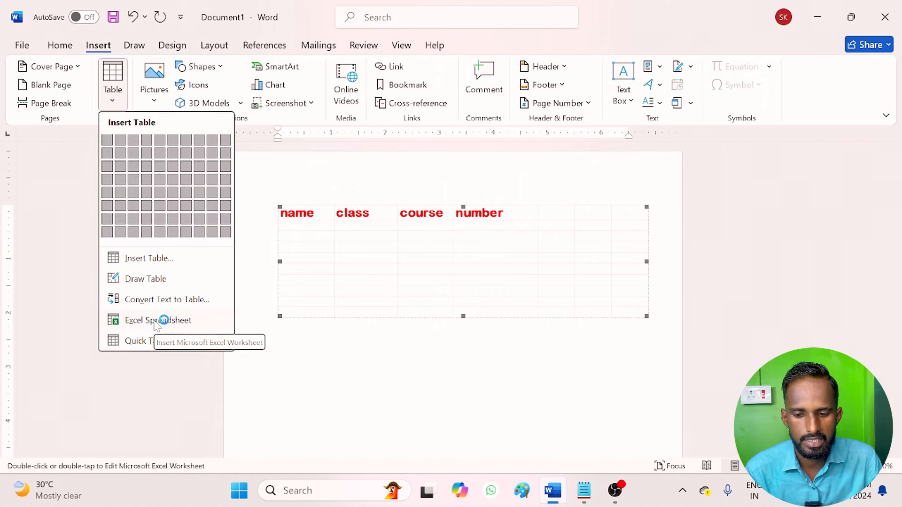
mouse_move(205, 339)
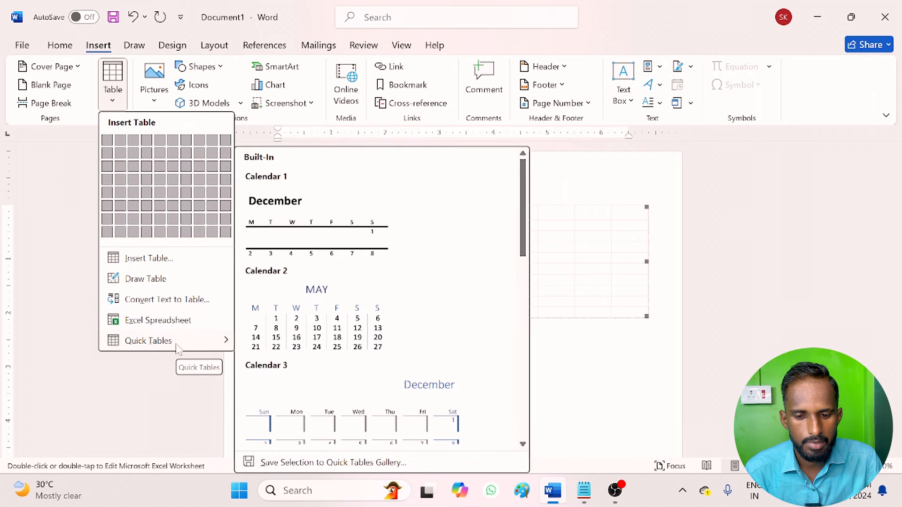
scroll(333, 345, "down", 10)
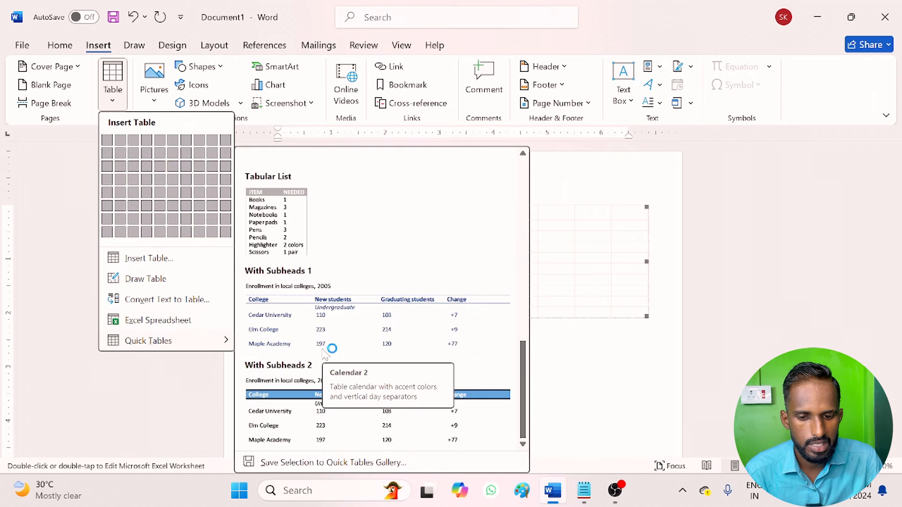
scroll(310, 289, "up", 10)
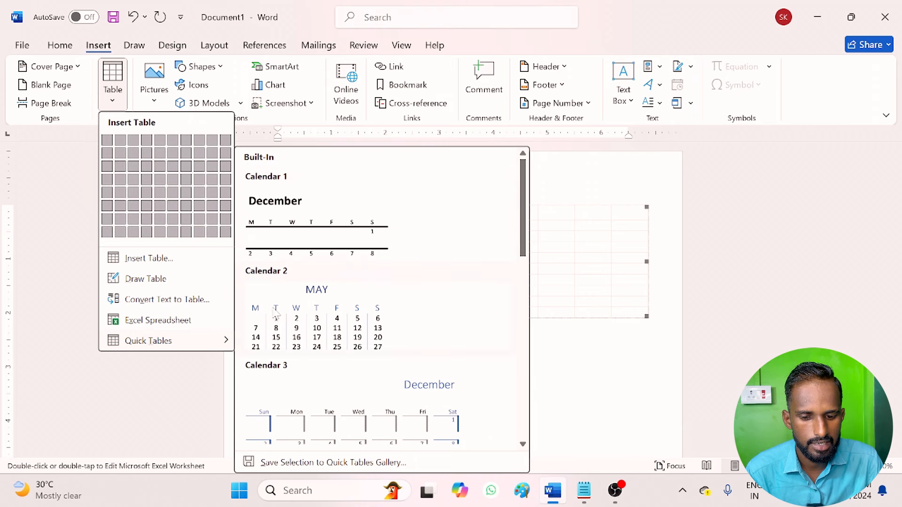
scroll(296, 329, "down", 10)
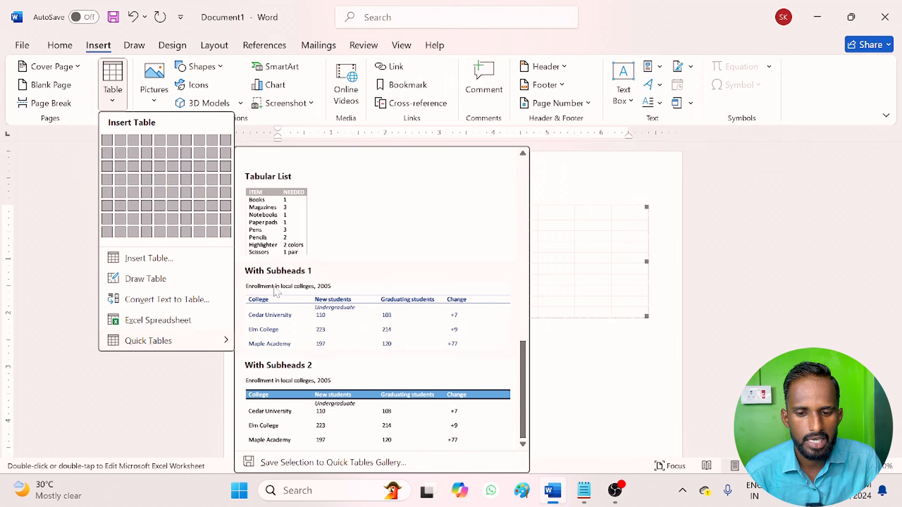
left_click(286, 199)
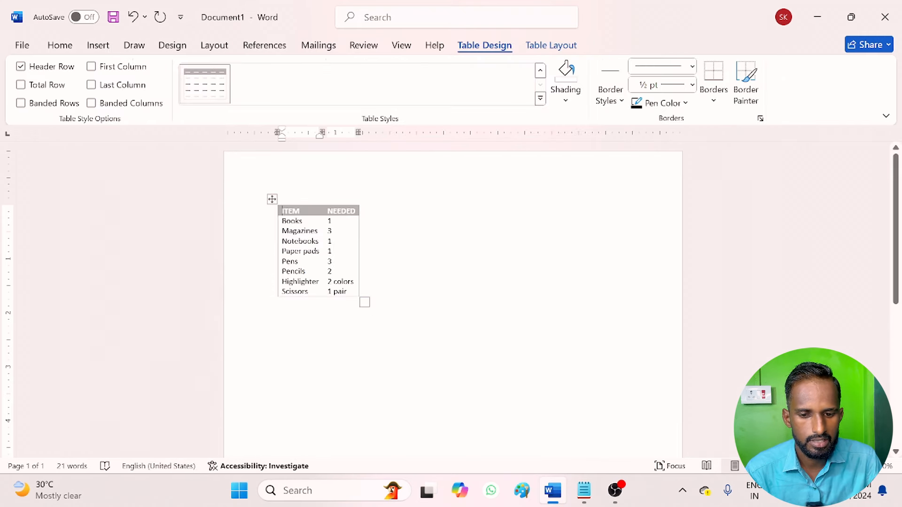
Change the item "Books" in the first row under the table header to "notebooks"
key("BackSpace")
key("BackSpace")
key("BackSpace")
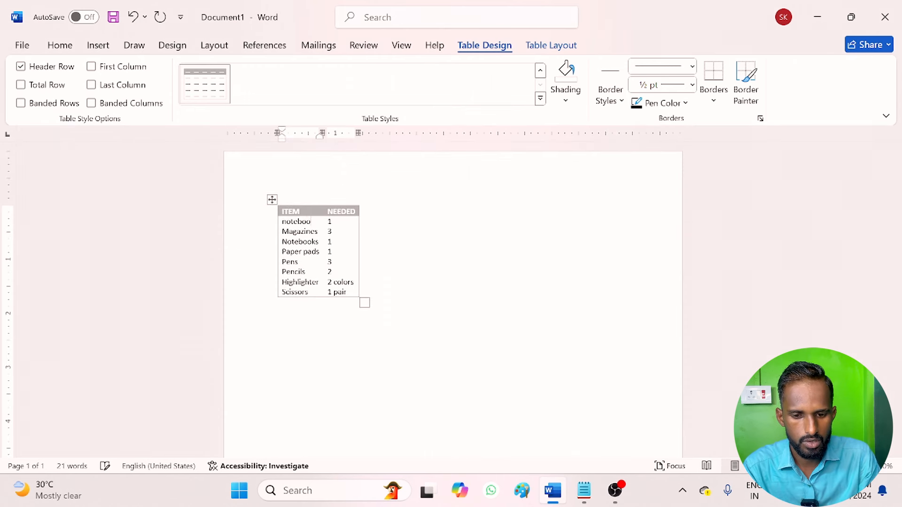
left_click(476, 273)
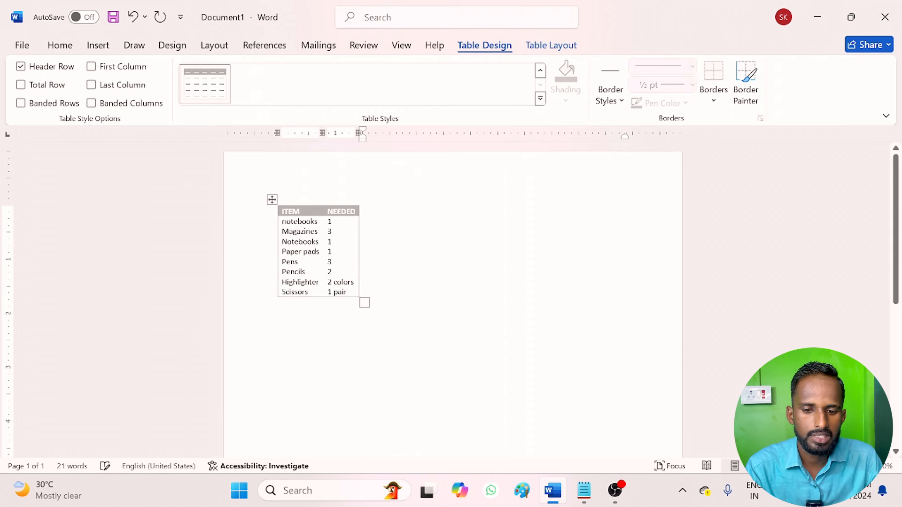
Delete the whole item list table from the document
left_click(99, 47)
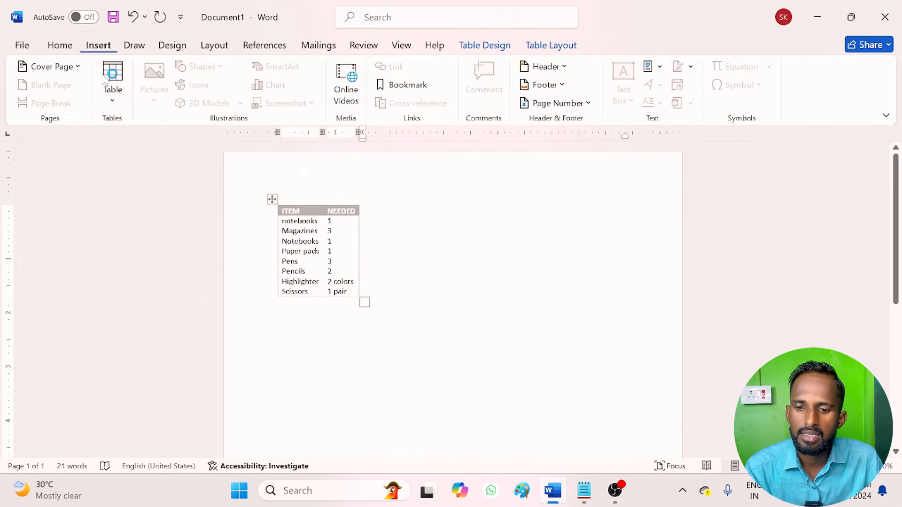
left_click(109, 112)
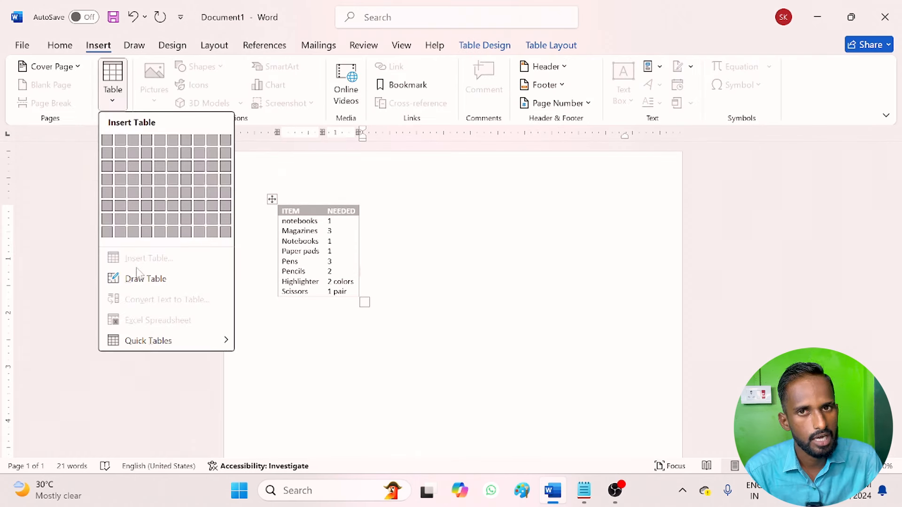
left_click(271, 198)
key("BackSpace")
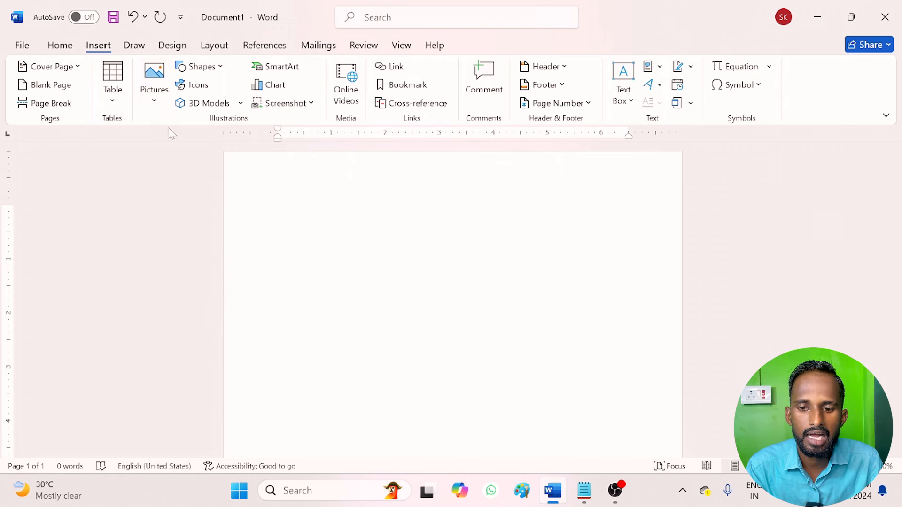
Insert the picture "shortcut" from the Desktop folder of this device
left_click(163, 106)
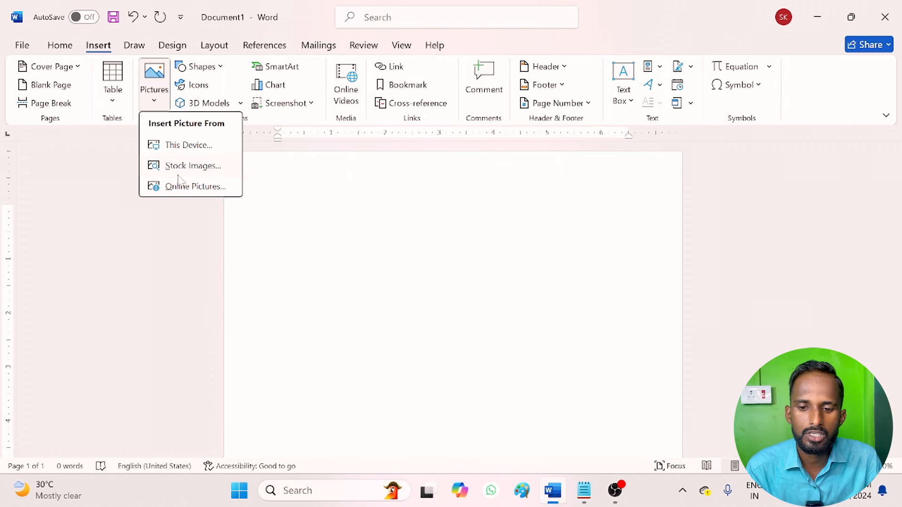
left_click(195, 151)
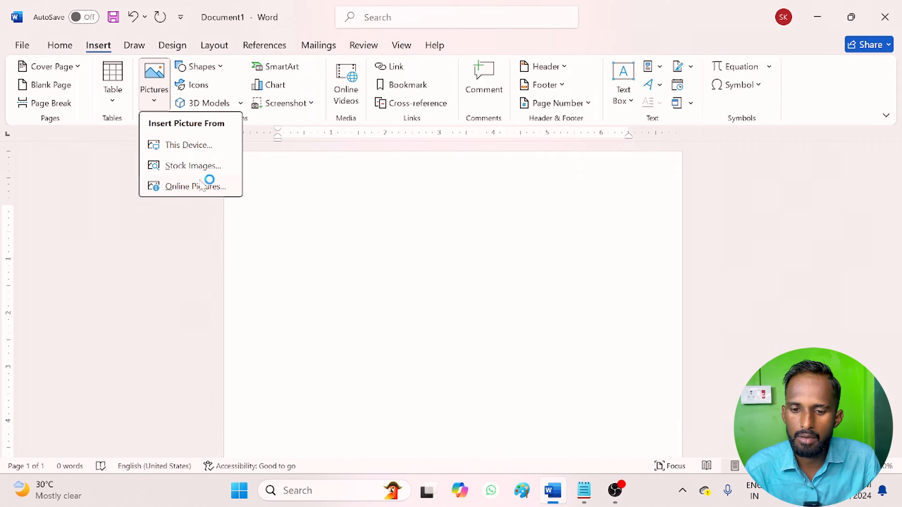
left_click(201, 143)
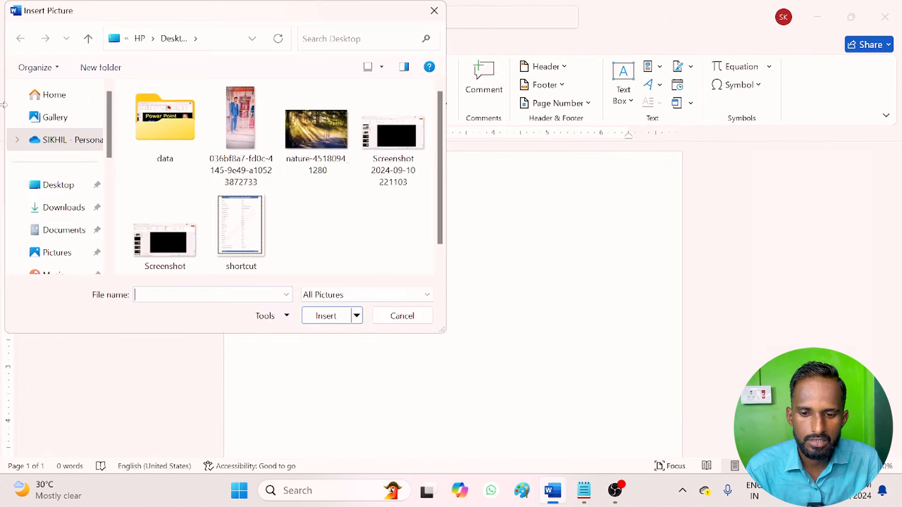
left_click(259, 230)
left_click(325, 316)
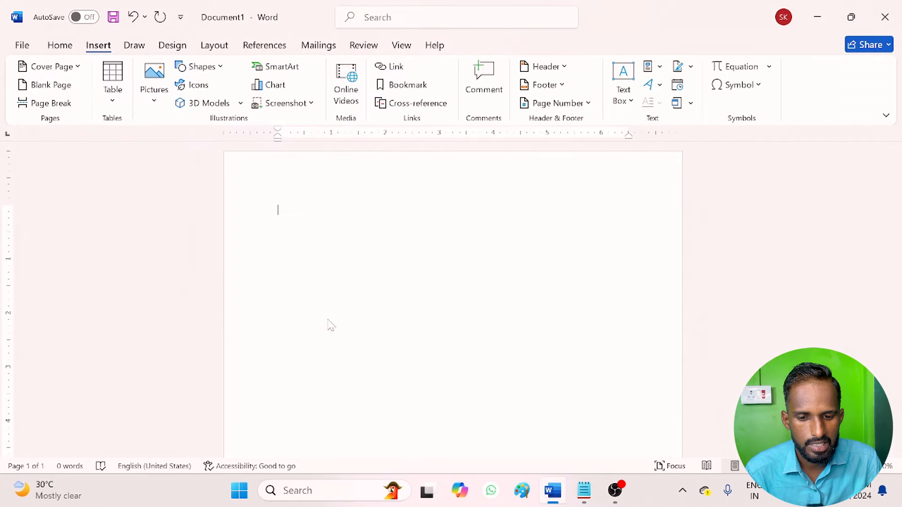
Shrink the inserted picture proportionally to about 5.79" high and 4.47" wide
scroll(378, 295, "down", 3)
scroll(378, 295, "down", 3)
scroll(376, 294, "up", 5)
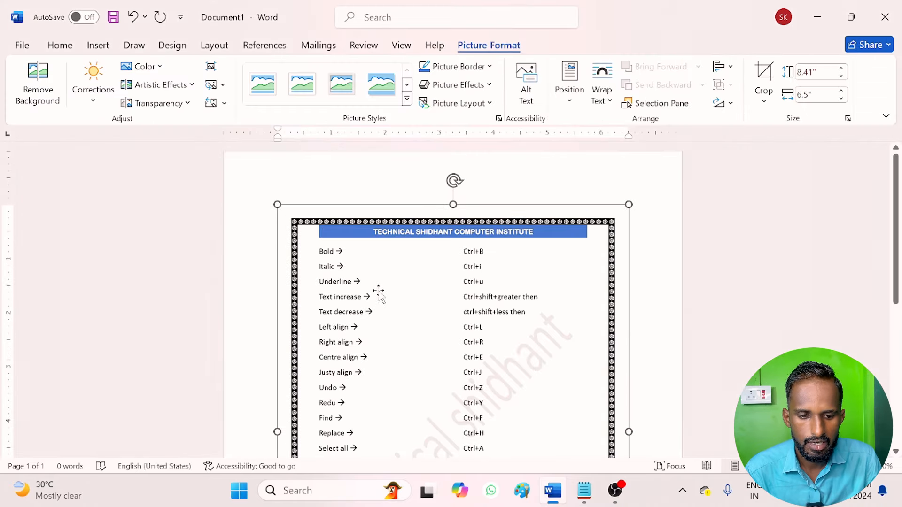
left_click_drag(630, 203, 519, 272)
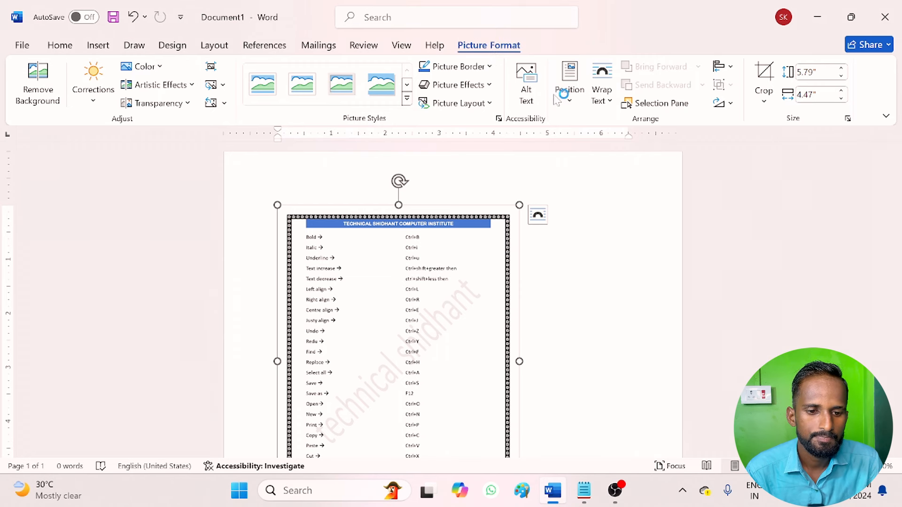
Set the picture's text wrapping to In Front of Text and move it slightly up and right on the page
left_click(607, 101)
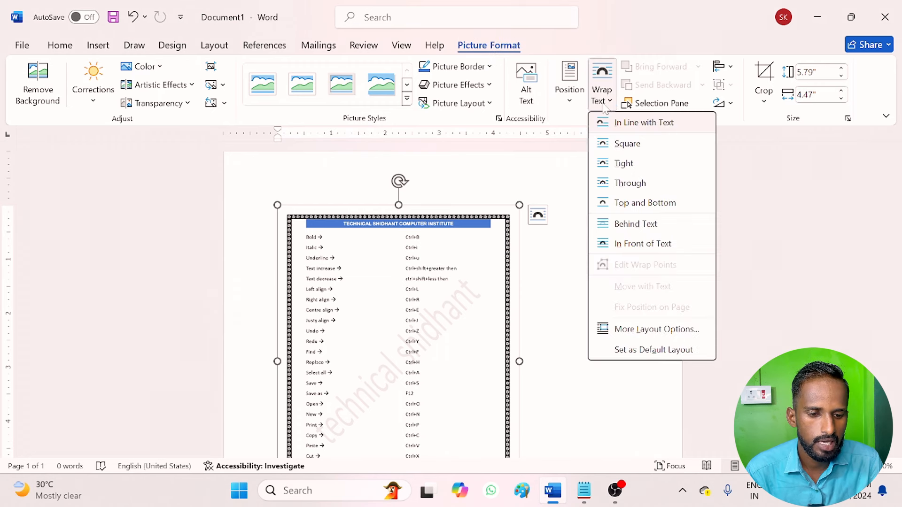
left_click(637, 249)
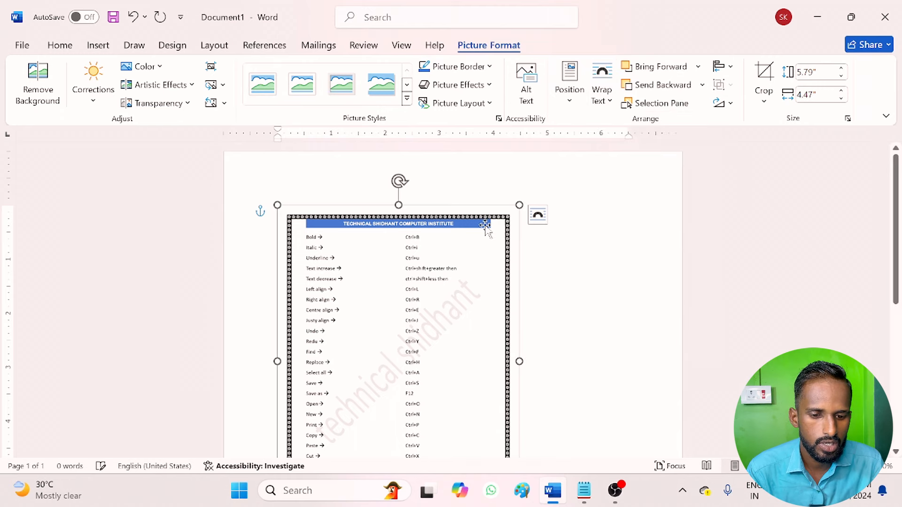
left_click_drag(467, 282, 489, 253)
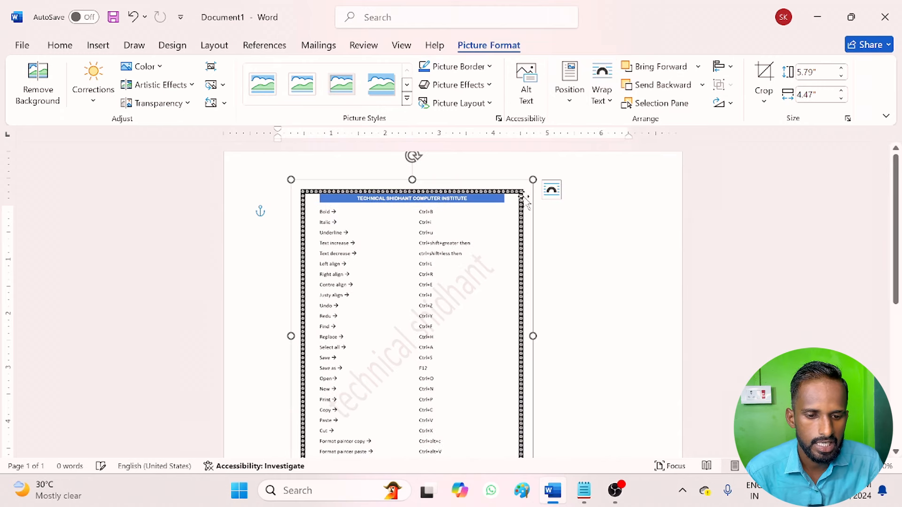
Shrink the picture to about 3.25" high and 2.51" wide and move it to the page's upper-right corner
left_click_drag(534, 178, 451, 277)
left_click_drag(353, 342, 527, 237)
left_click_drag(631, 180, 598, 217)
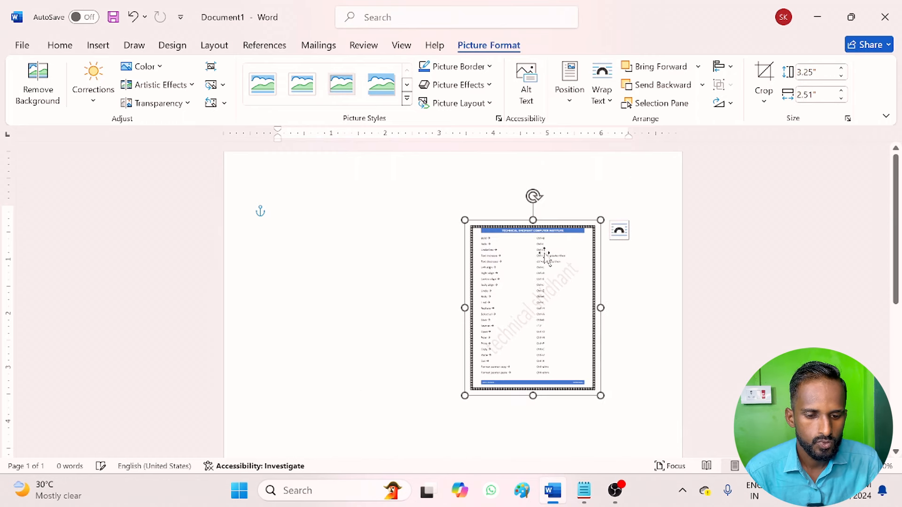
left_click_drag(543, 258, 590, 215)
left_click(90, 47)
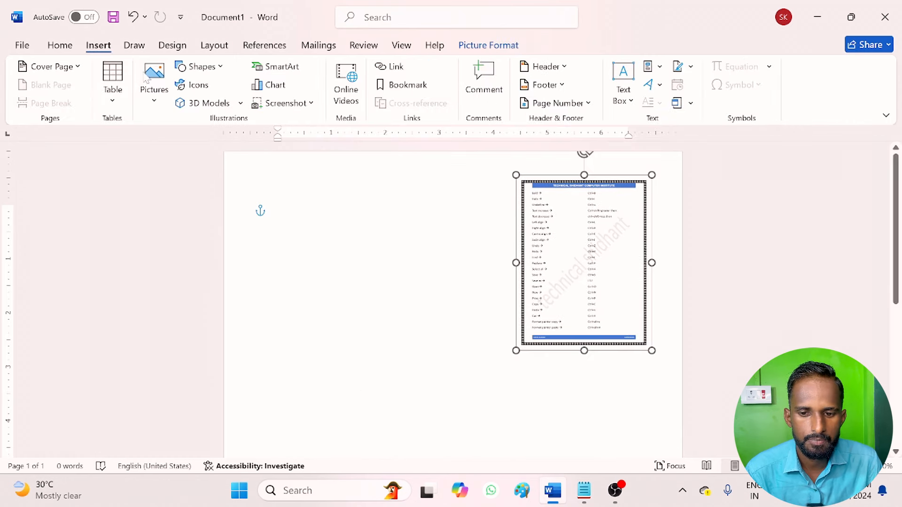
Examine the photos and icons available in the stock image library
left_click(149, 79)
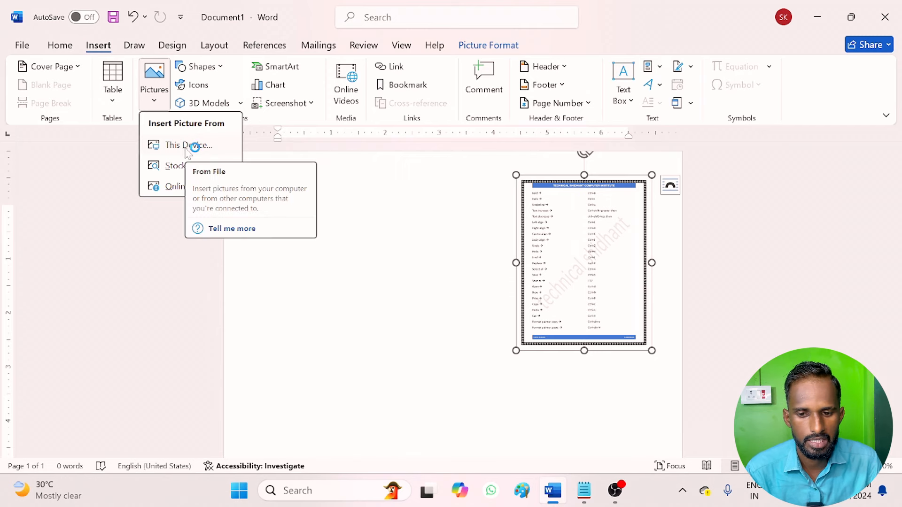
left_click(178, 172)
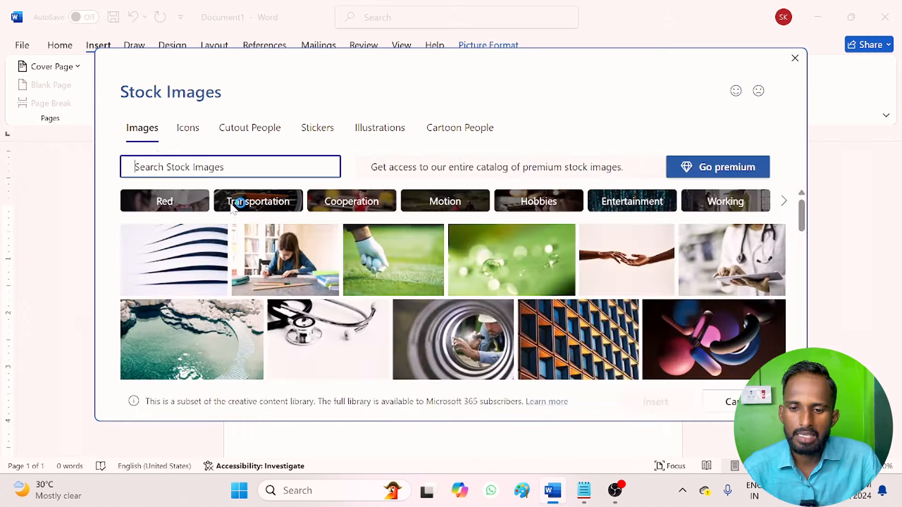
scroll(275, 297, "down", 3)
scroll(275, 297, "down", 10)
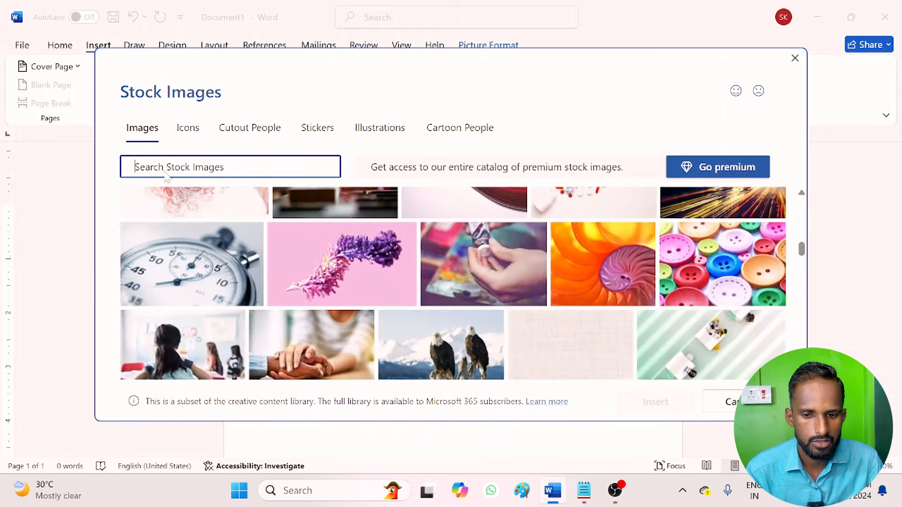
left_click(188, 129)
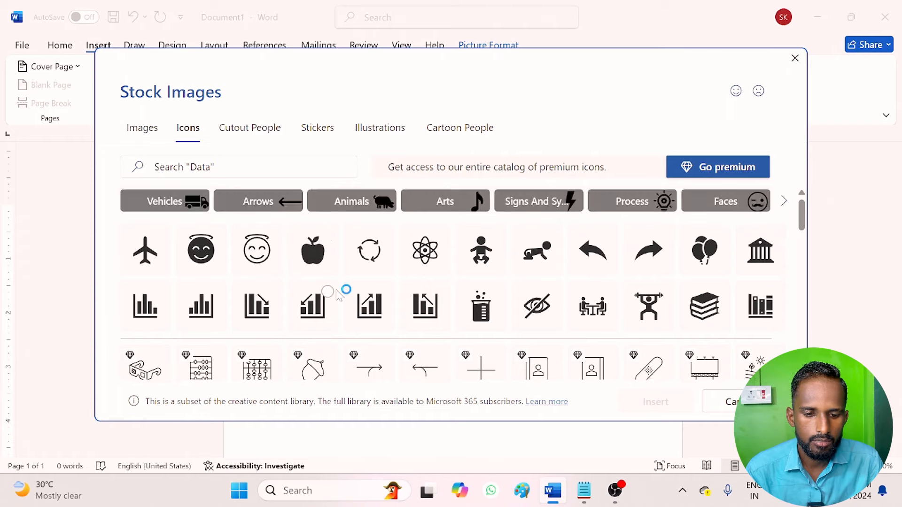
scroll(344, 292, "down", 3)
scroll(344, 291, "up", 3)
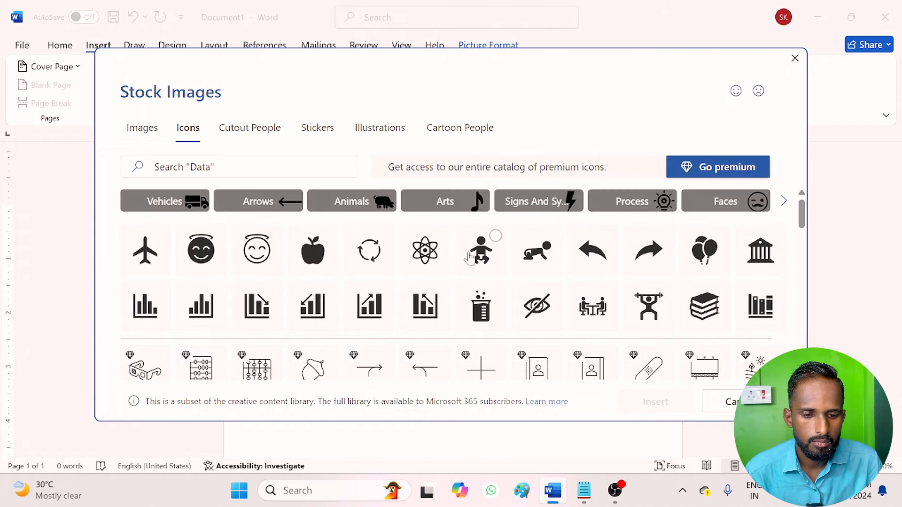
scroll(578, 256, "down", 1)
scroll(686, 252, "down", 5)
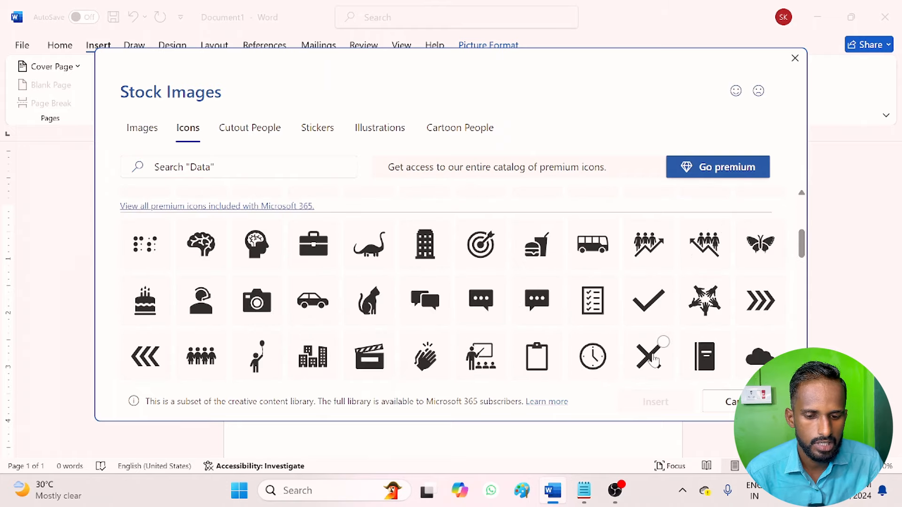
scroll(336, 336, "down", 10)
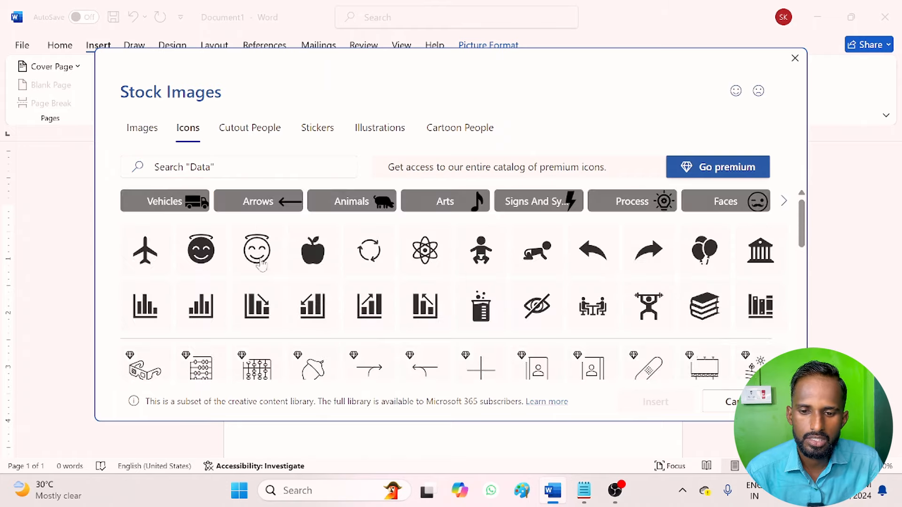
Examine the cutout people, stickers, illustrations and cartoon people categories of the stock image library
left_click(250, 129)
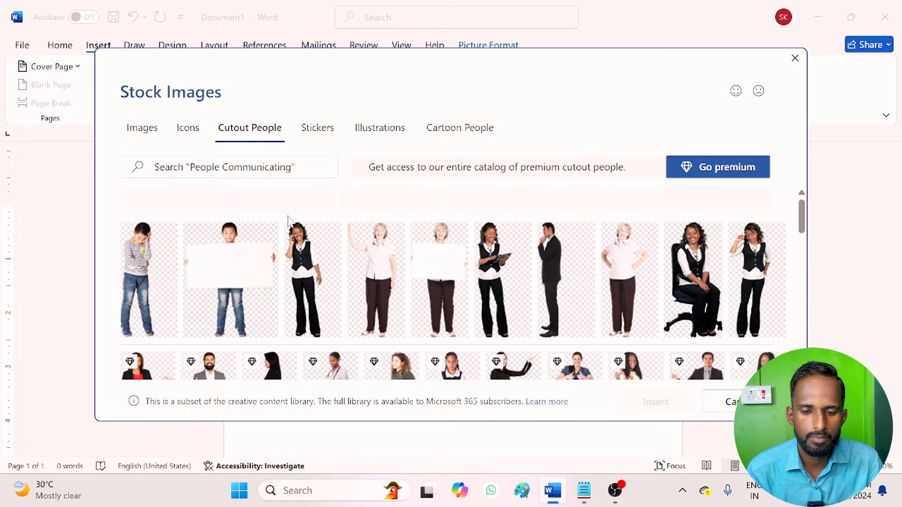
scroll(362, 282, "down", 5)
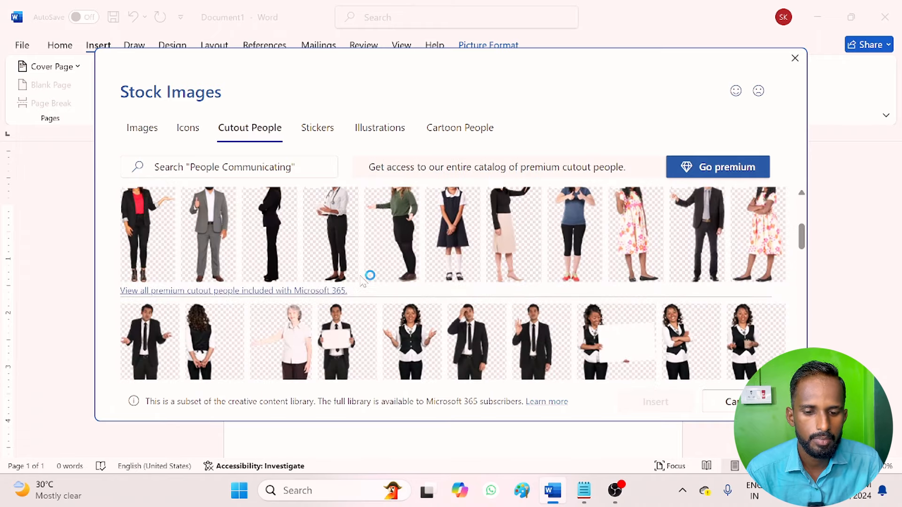
scroll(362, 282, "down", 10)
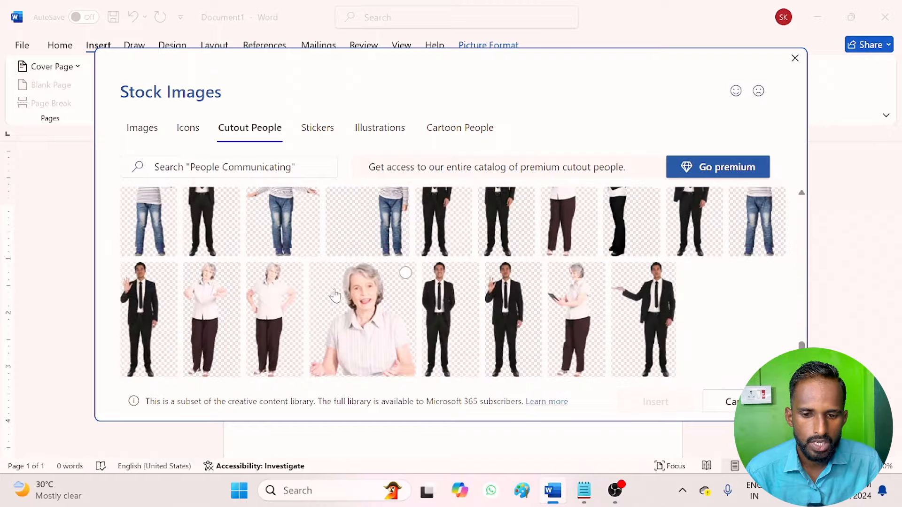
scroll(335, 295, "up", 5)
left_click(319, 133)
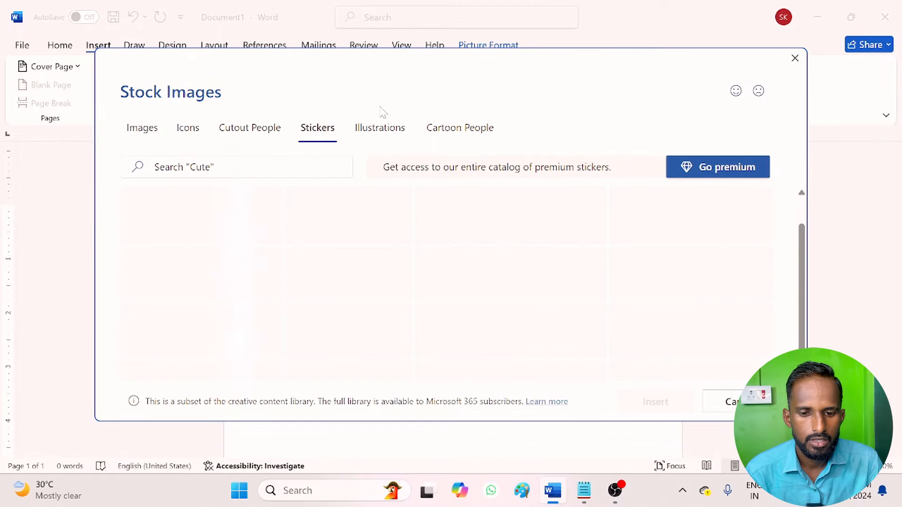
left_click(386, 130)
left_click(478, 138)
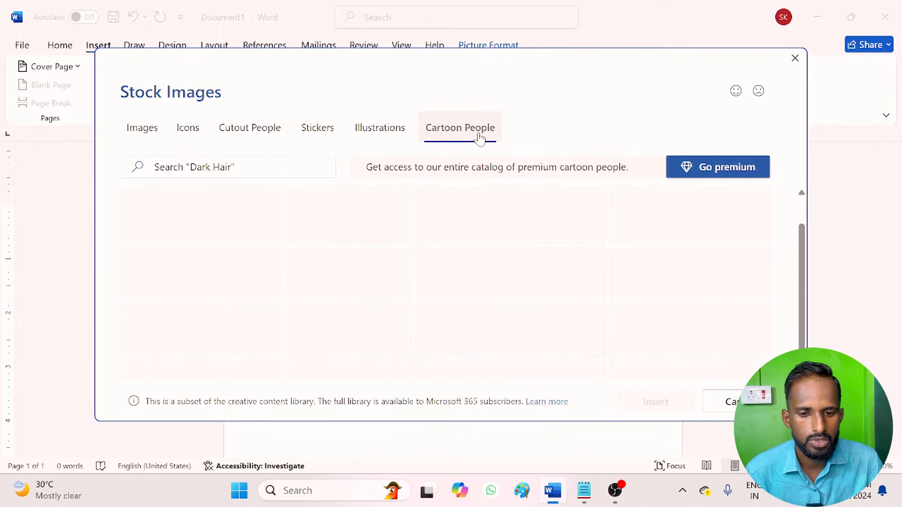
left_click(314, 134)
scroll(378, 312, "down", 3)
scroll(377, 311, "up", 5)
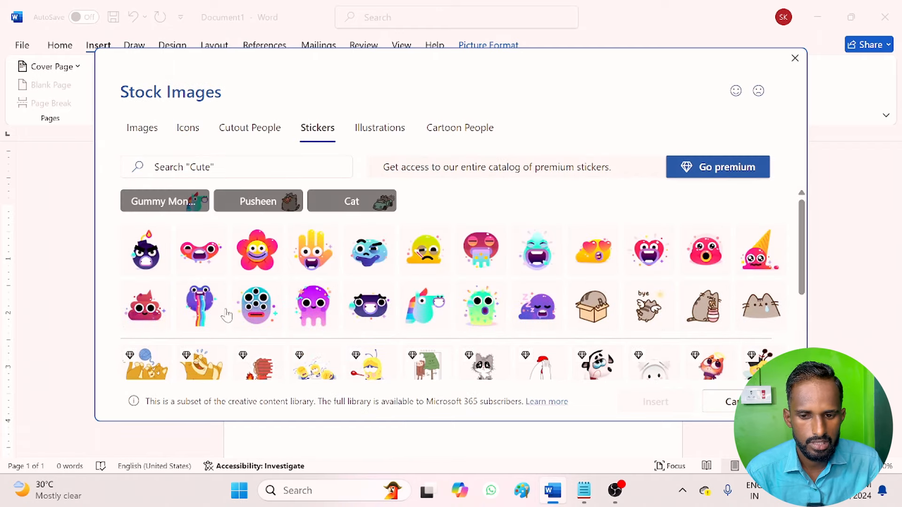
Insert the stock icon of a bar chart with a down-left arrow and enlarge it to about 1.97" by 1.97"
left_click(188, 129)
scroll(339, 310, "down", 2)
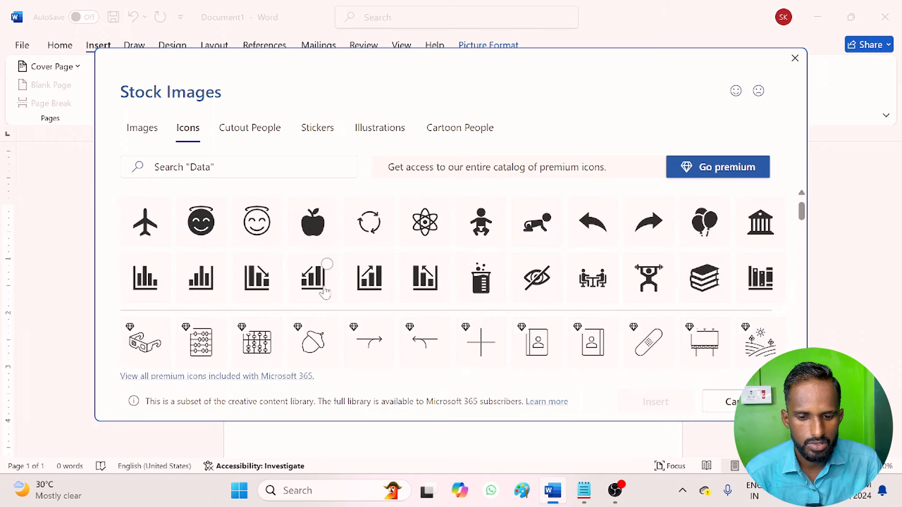
left_click(324, 291)
left_click(666, 401)
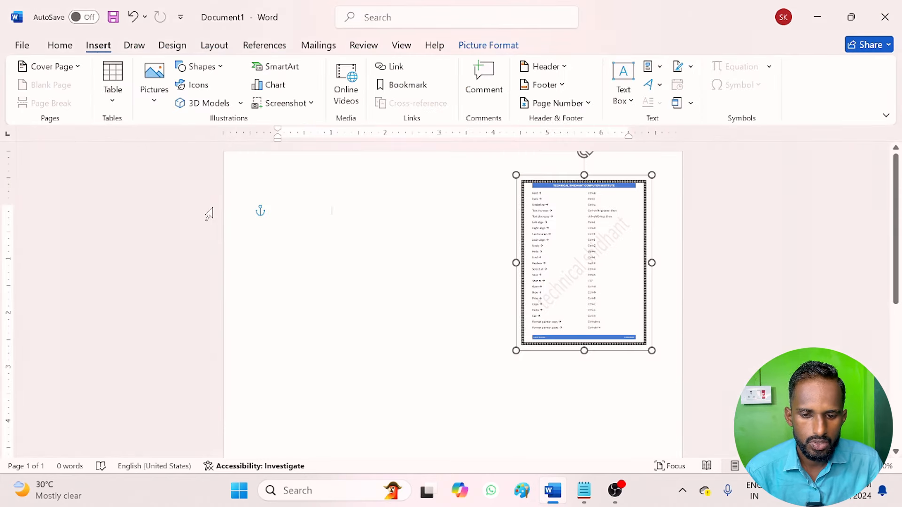
left_click_drag(332, 205, 385, 175)
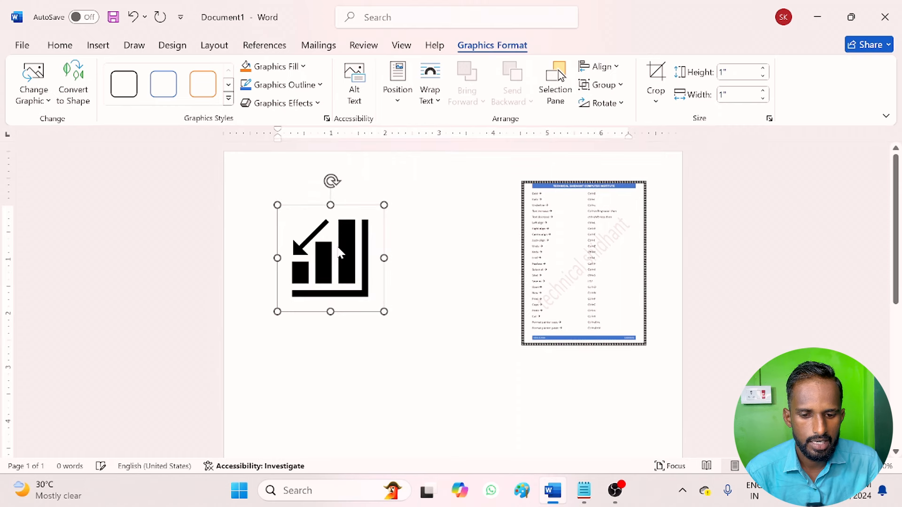
left_click(417, 302)
Set the chart icon's text wrapping to In Front of Text and move it over the shortcut picture
left_click(346, 258)
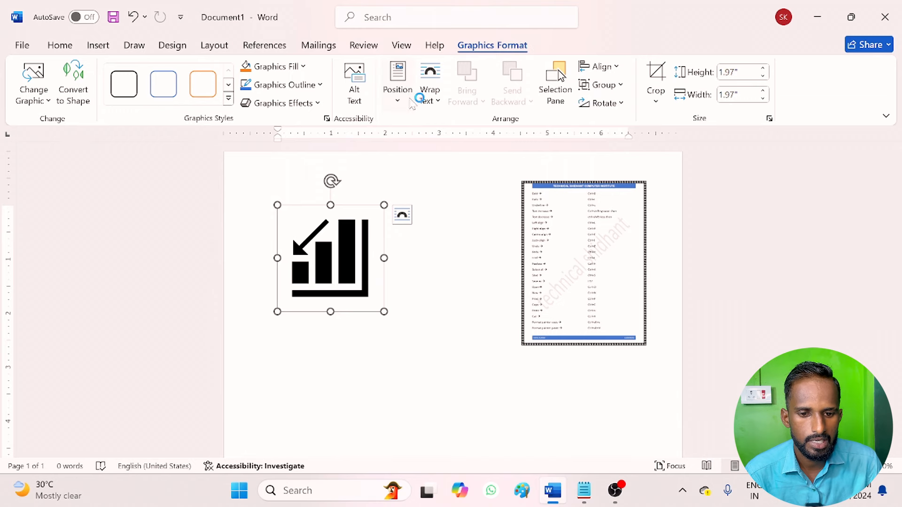
left_click(424, 100)
left_click(470, 244)
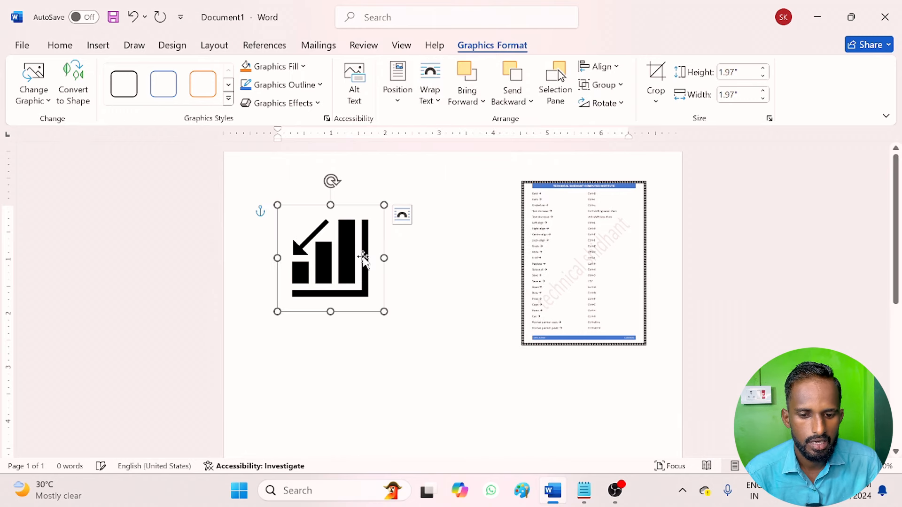
left_click_drag(354, 267, 586, 250)
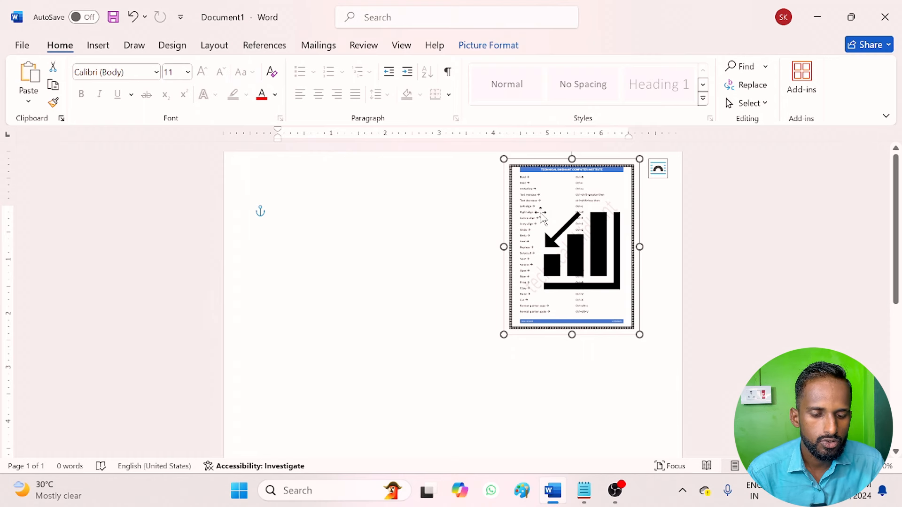
Bring the shortcut picture to the front so that it covers the chart icon
left_click(489, 45)
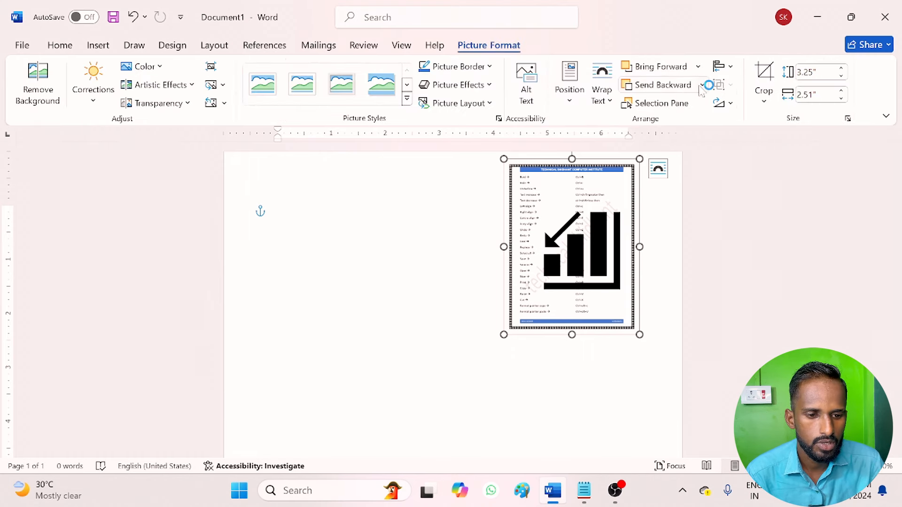
left_click(702, 84)
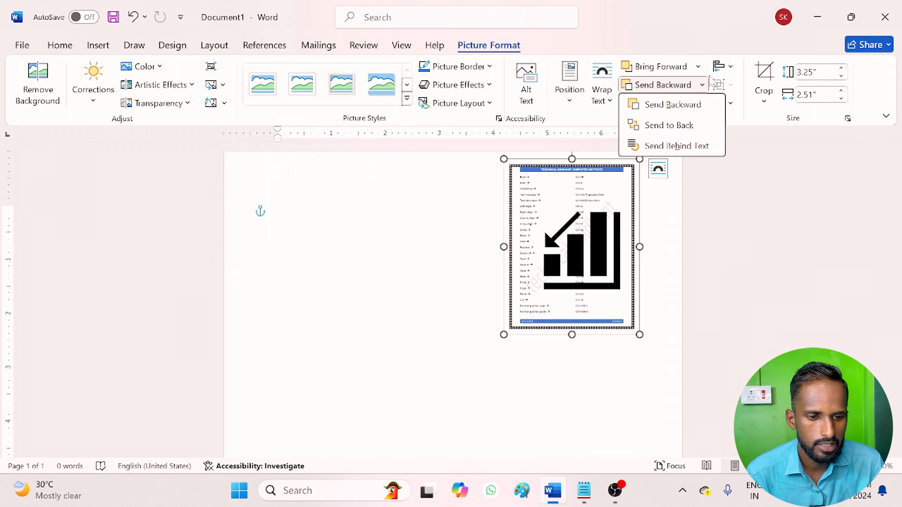
left_click(698, 66)
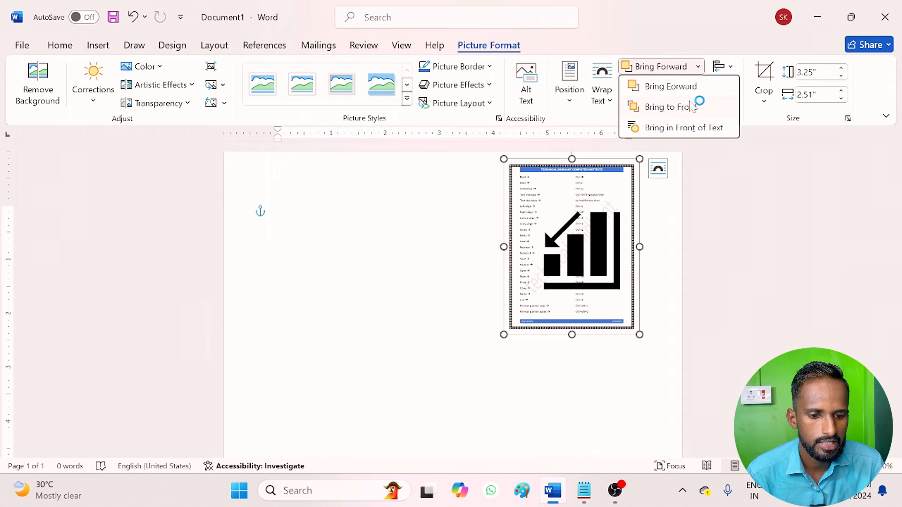
left_click(690, 107)
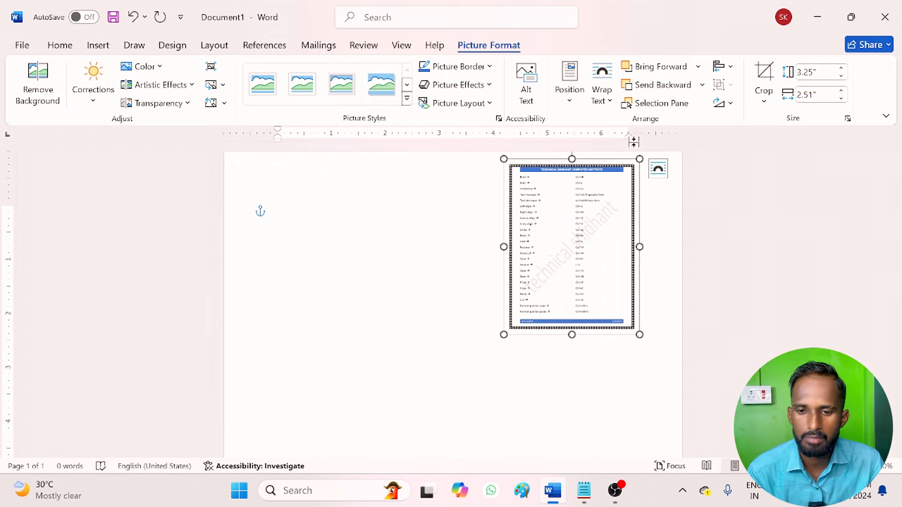
Search online pictures for "computer" and insert the photo of an iMac with keyboard and mouse on a wooden desk
left_click(98, 45)
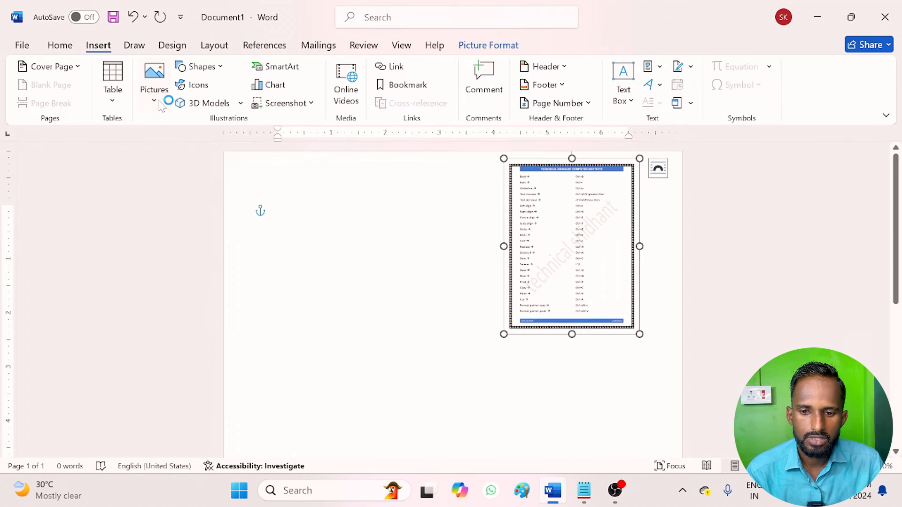
left_click(155, 99)
left_click(214, 186)
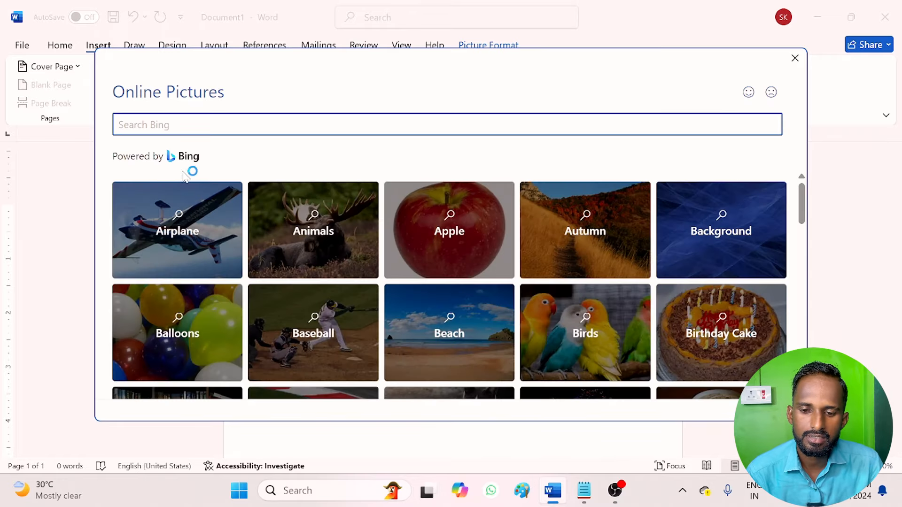
scroll(306, 258, "down", 10)
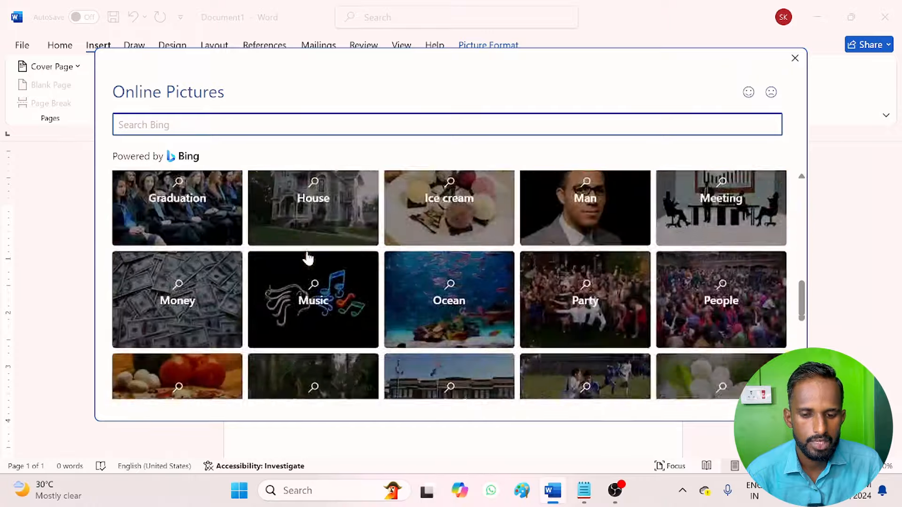
scroll(305, 258, "up", 10)
type("computer")
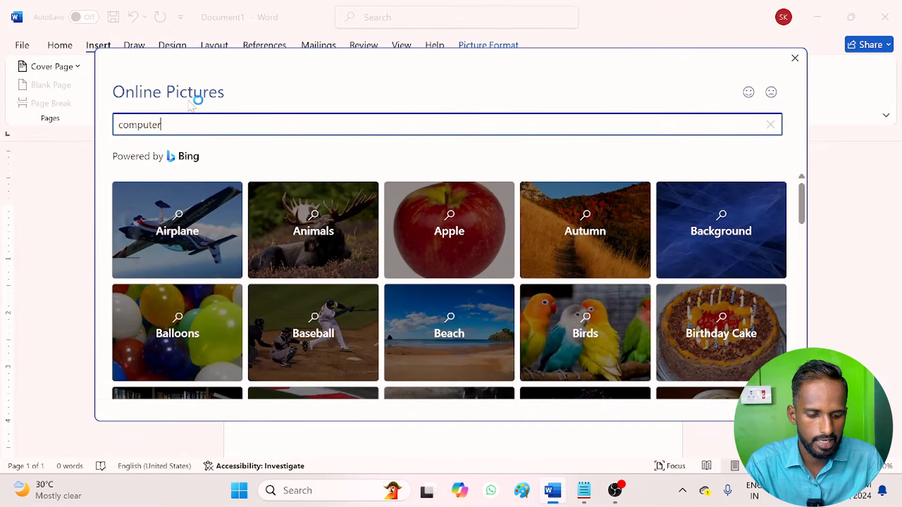
key("Return")
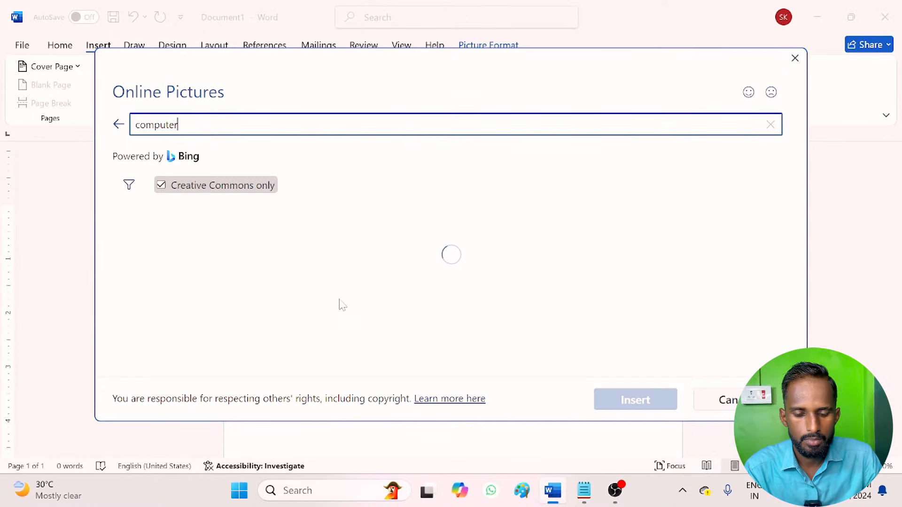
scroll(477, 303, "down", 4)
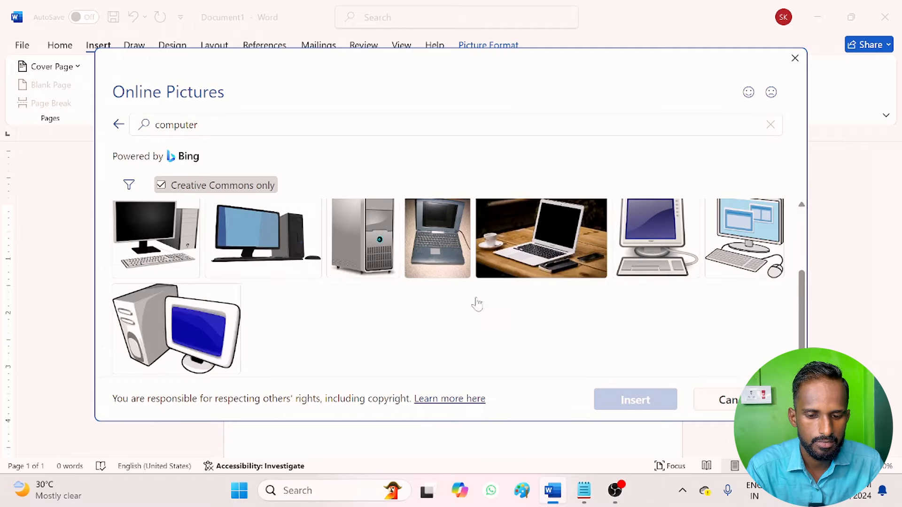
scroll(477, 303, "up", 4)
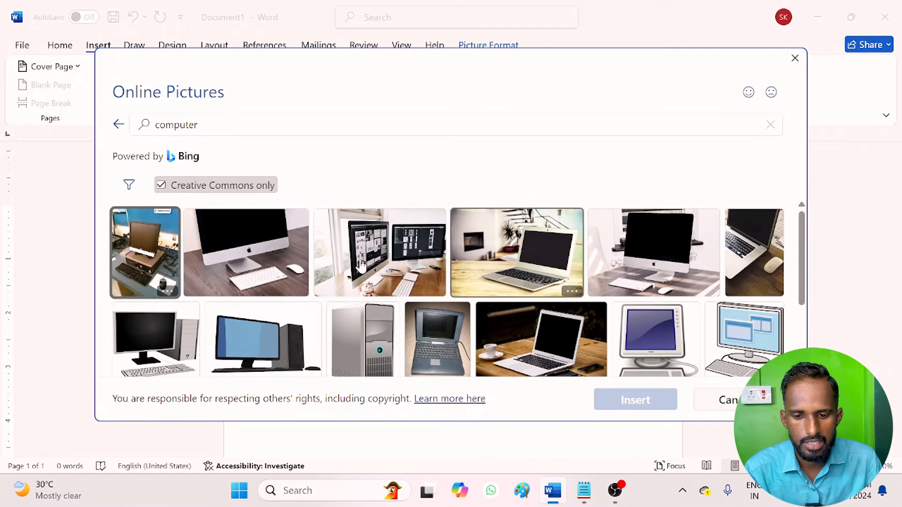
left_click(246, 252)
left_click(619, 394)
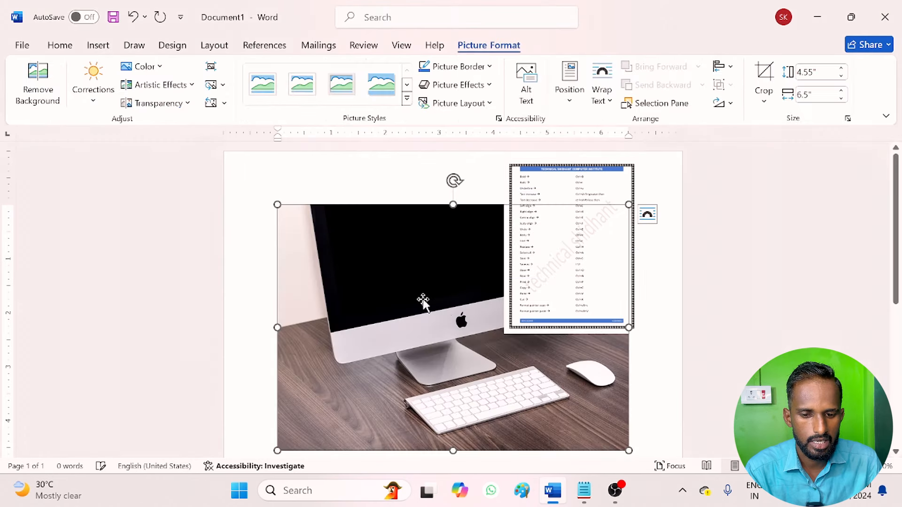
Set the computer photo's wrapping to In Front of Text, shrink it to about 2.5" by 3.57" and place it beside the shortcut picture
left_click(602, 89)
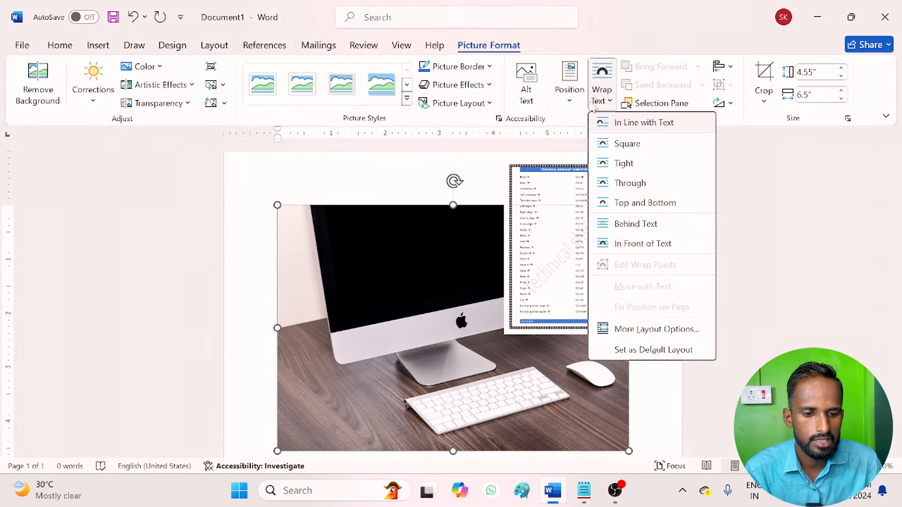
left_click(652, 245)
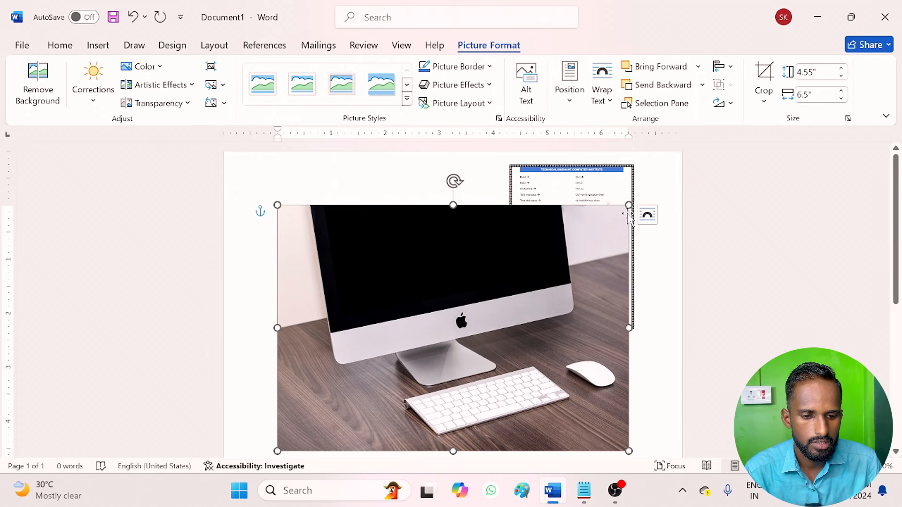
left_click_drag(628, 205, 367, 228)
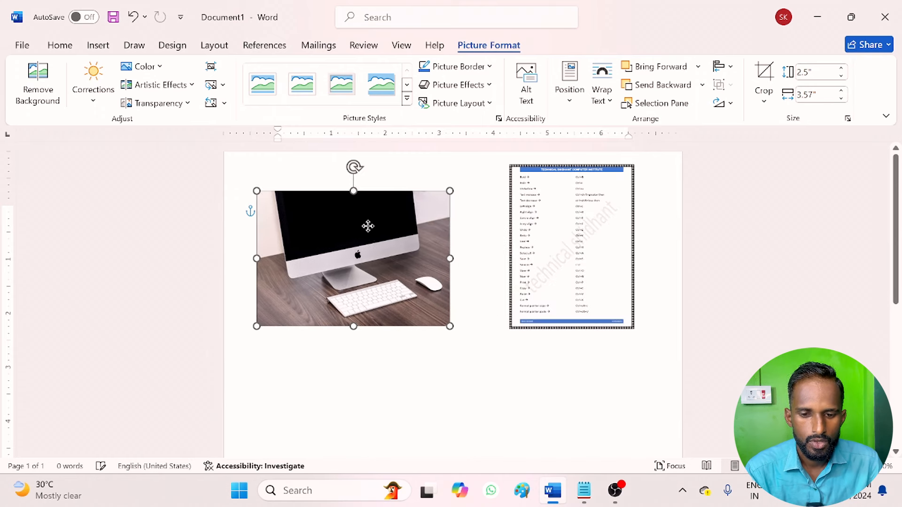
left_click(98, 46)
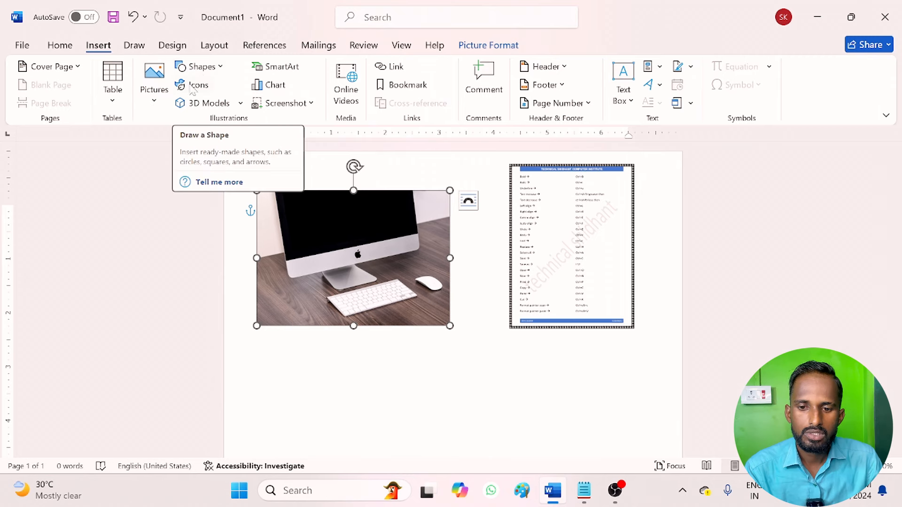
Draw a smiley face shape about 1.21" by 1.9" and place it just below the computer photo's lower-right corner
left_click(202, 67)
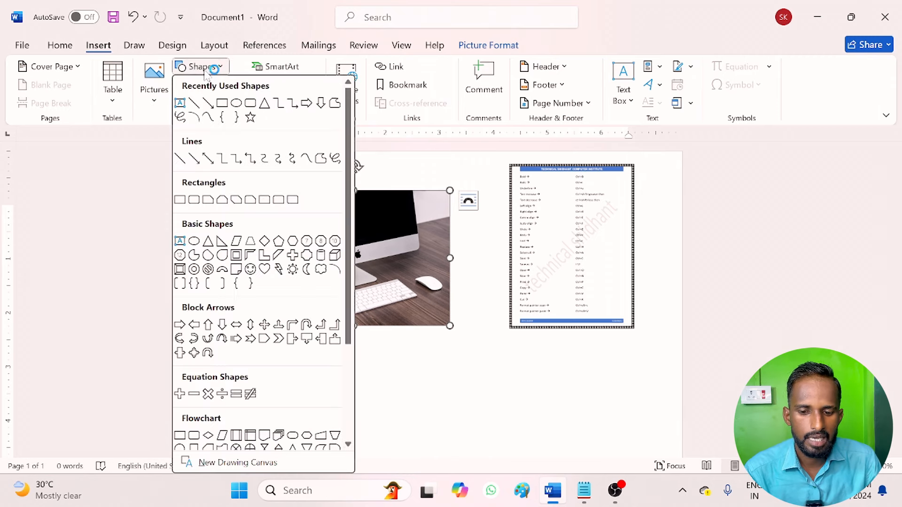
scroll(228, 311, "down", 3)
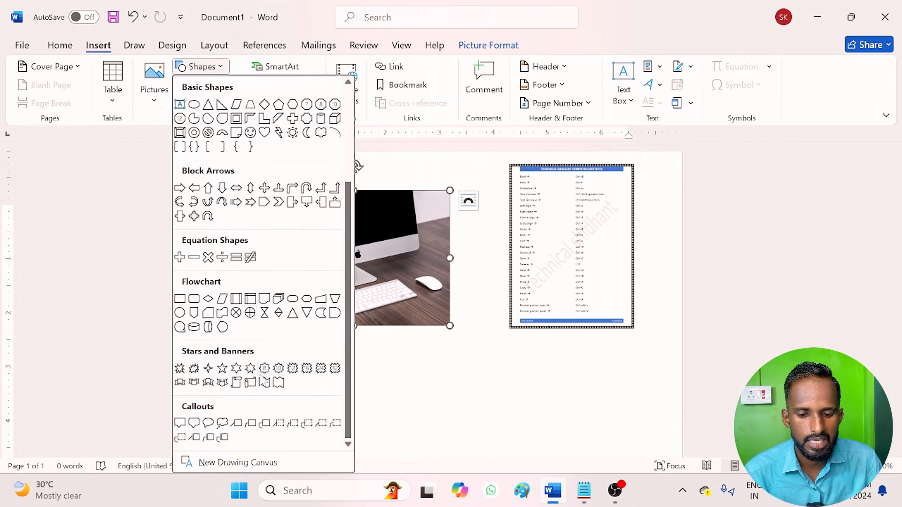
scroll(258, 217, "up", 3)
scroll(303, 333, "down", 3)
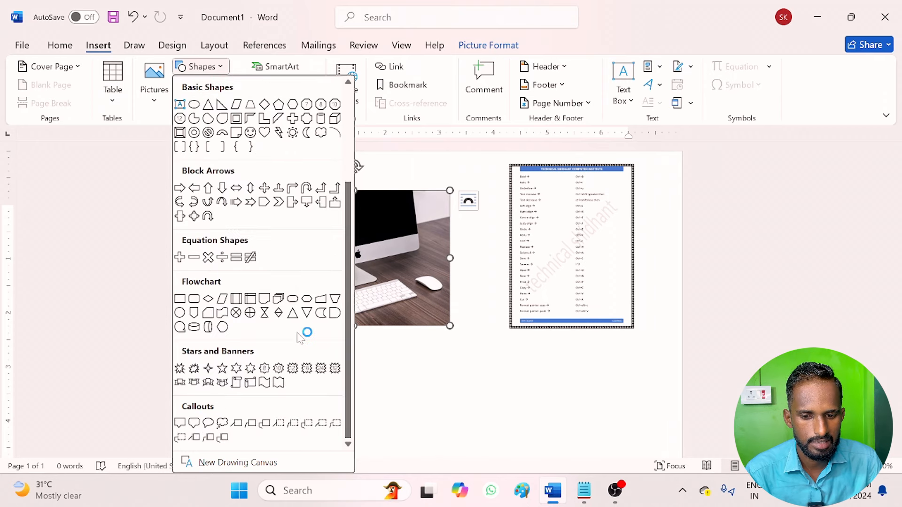
left_click(250, 133)
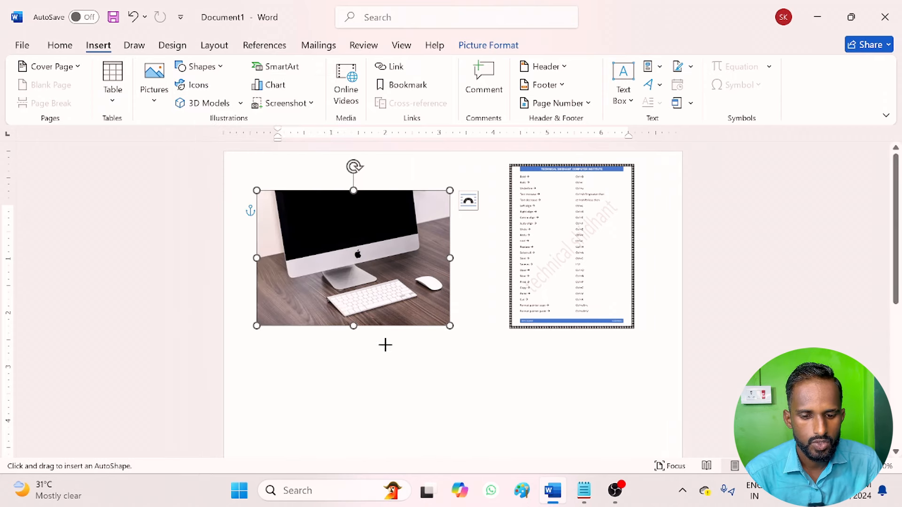
left_click_drag(382, 352, 487, 417)
left_click_drag(440, 386, 458, 363)
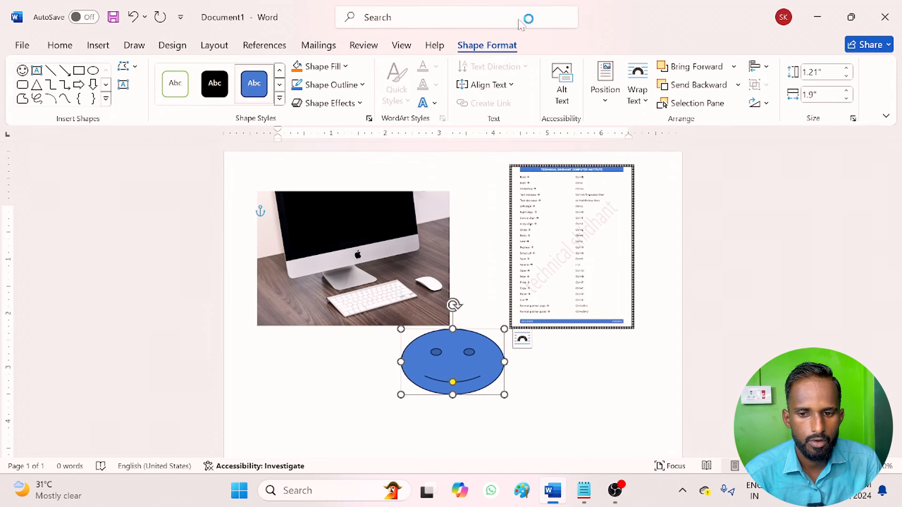
Draw an oval about 1.27" high and 1.5" wide below the computer photo, beside the smiley face
left_click(94, 44)
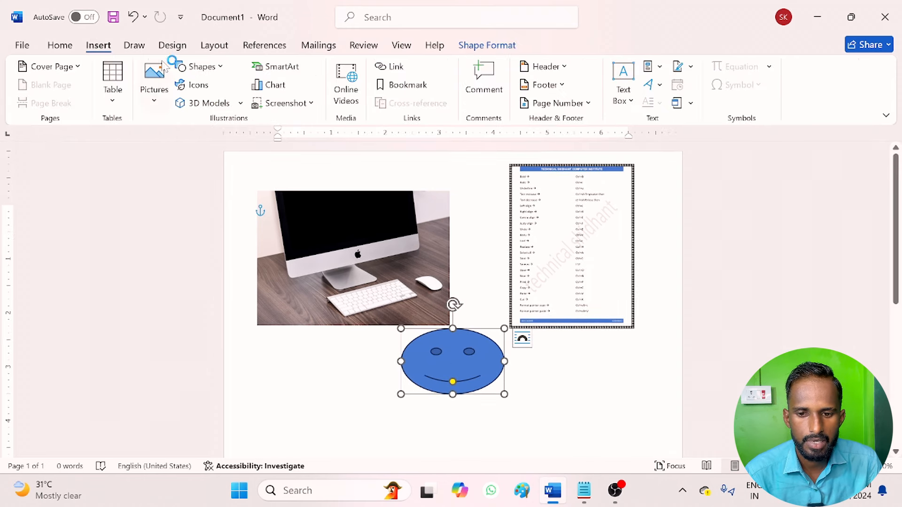
left_click(218, 71)
scroll(225, 281, "down", 5)
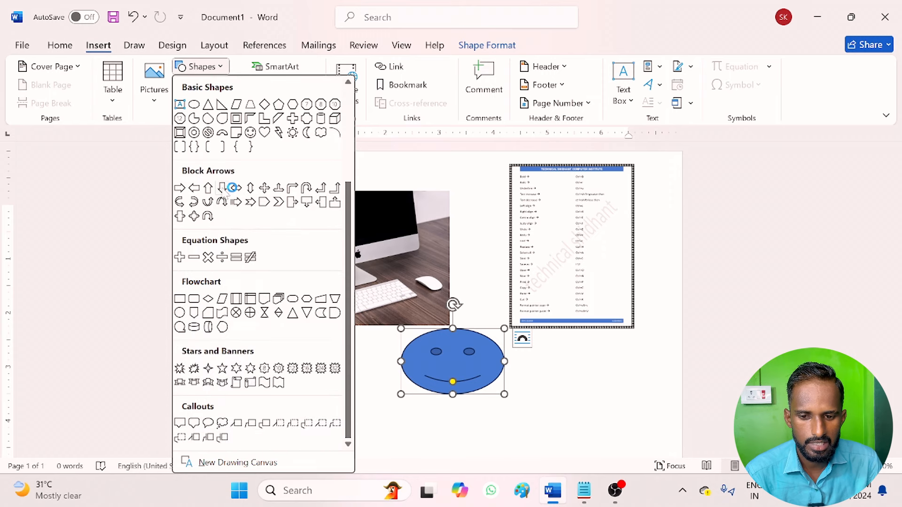
scroll(227, 188, "up", 3)
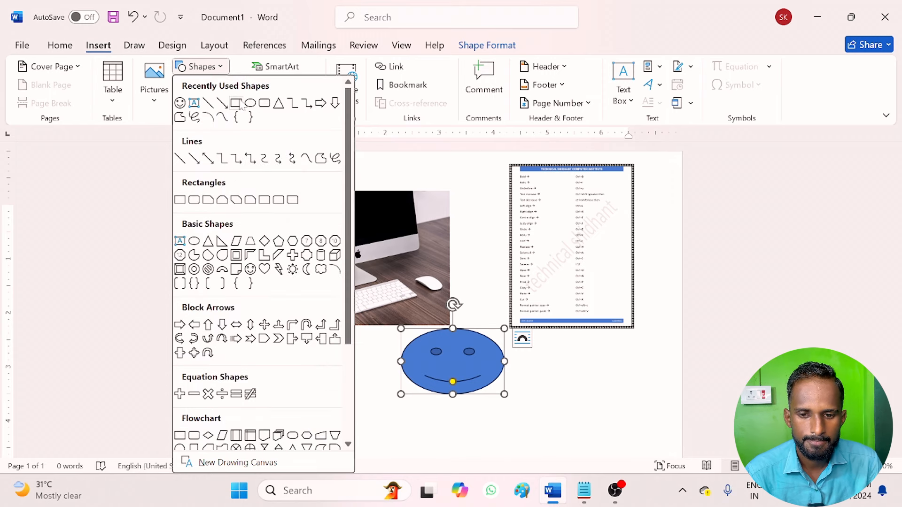
left_click(253, 104)
left_click_drag(253, 355, 335, 423)
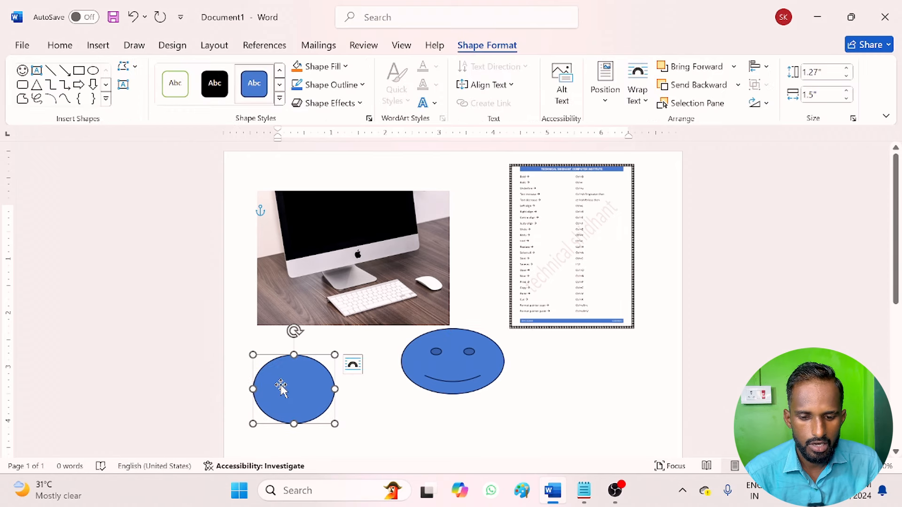
left_click(279, 98)
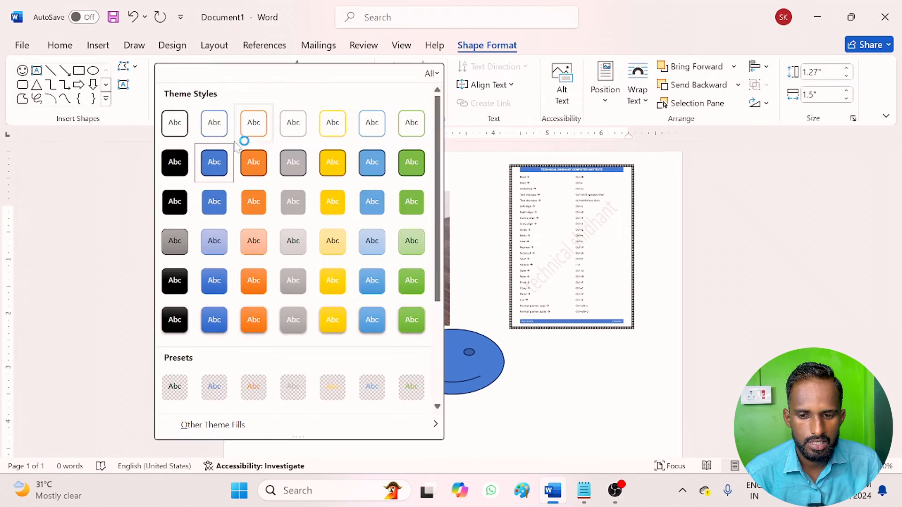
left_click_drag(317, 2, 307, 172)
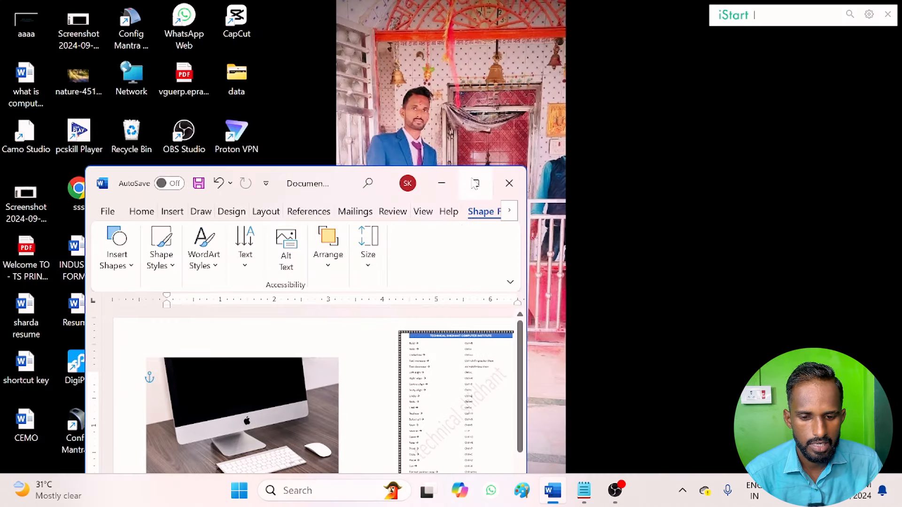
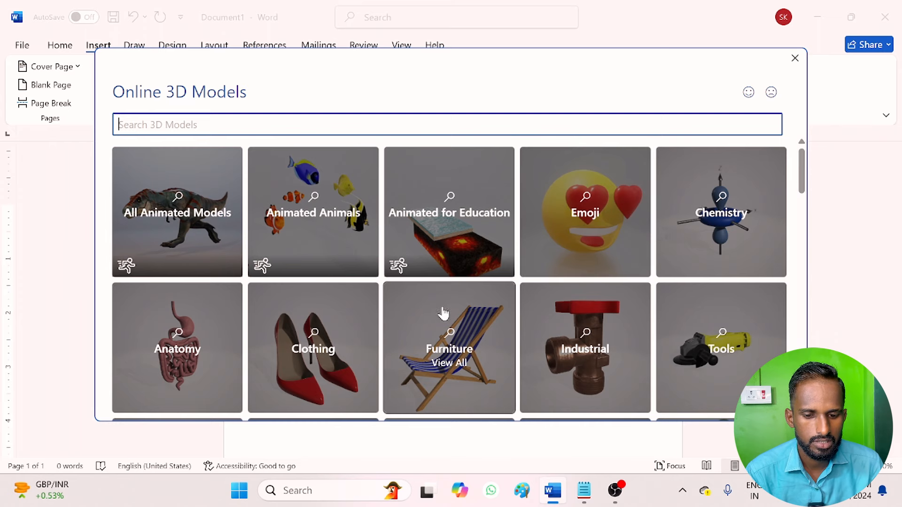
Search the online 3D models for "computer" and insert the solar panel model from the results
type("computer")
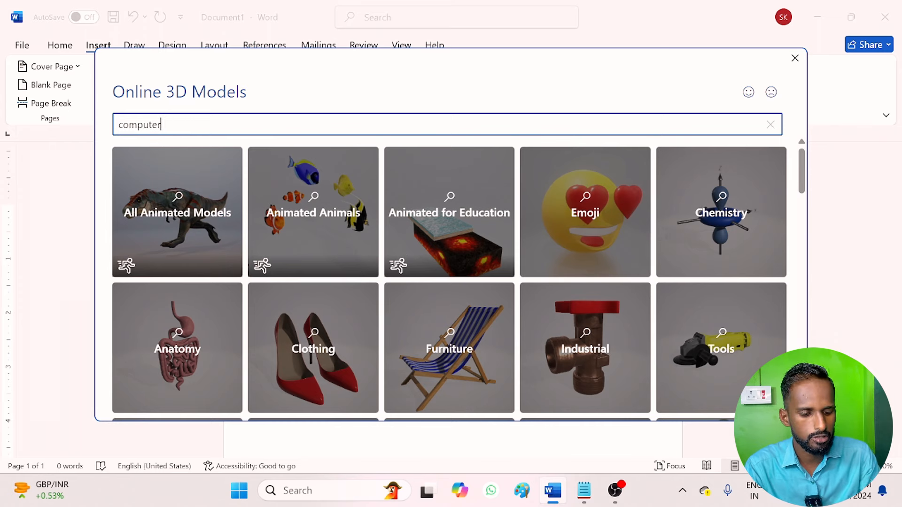
key("Return")
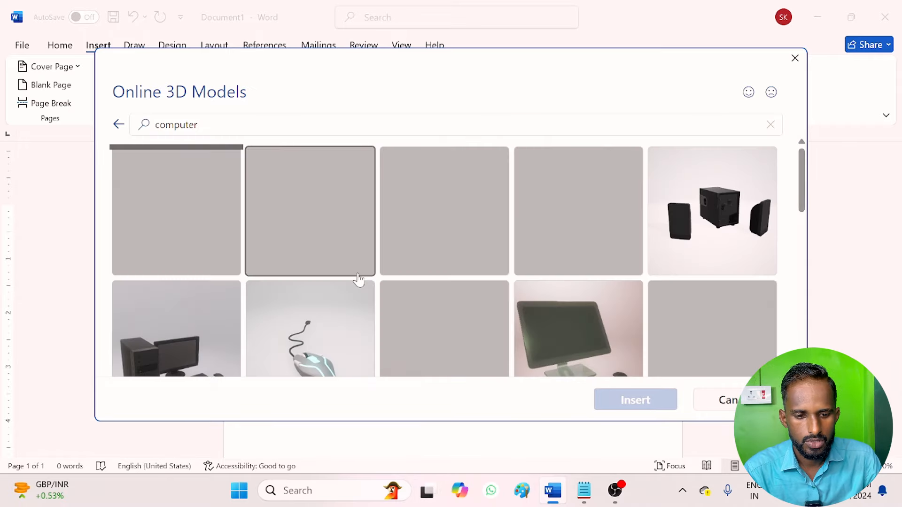
scroll(546, 267, "down", 1)
scroll(546, 267, "up", 1)
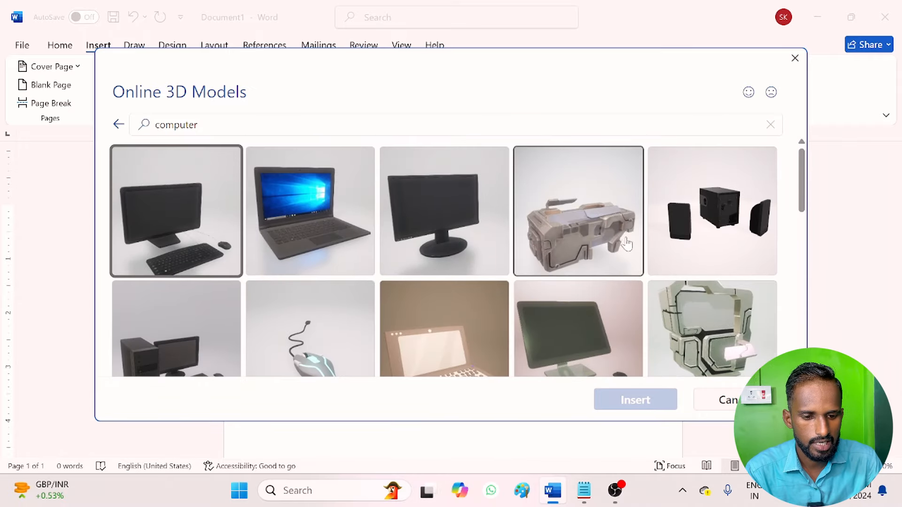
scroll(630, 242, "down", 3)
scroll(630, 242, "down", 5)
scroll(626, 243, "down", 5)
left_click(443, 305)
left_click(329, 322)
left_click(458, 296)
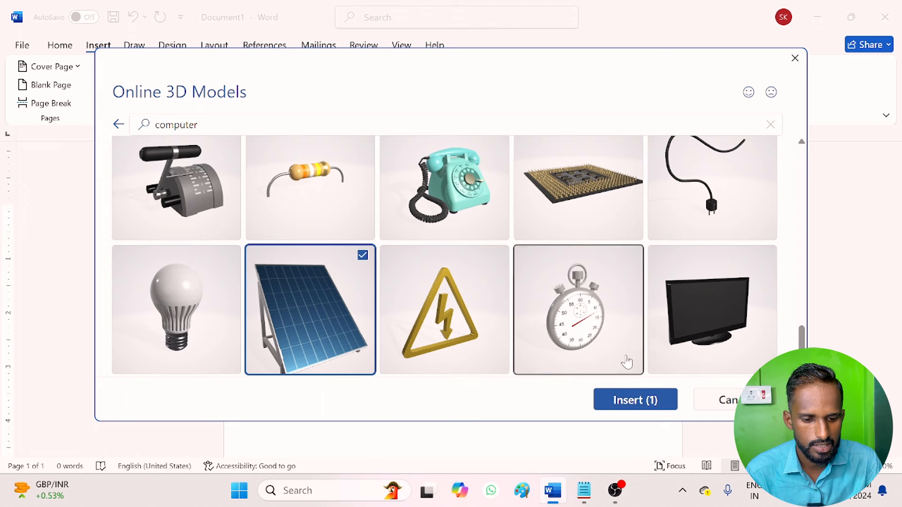
left_click(634, 400)
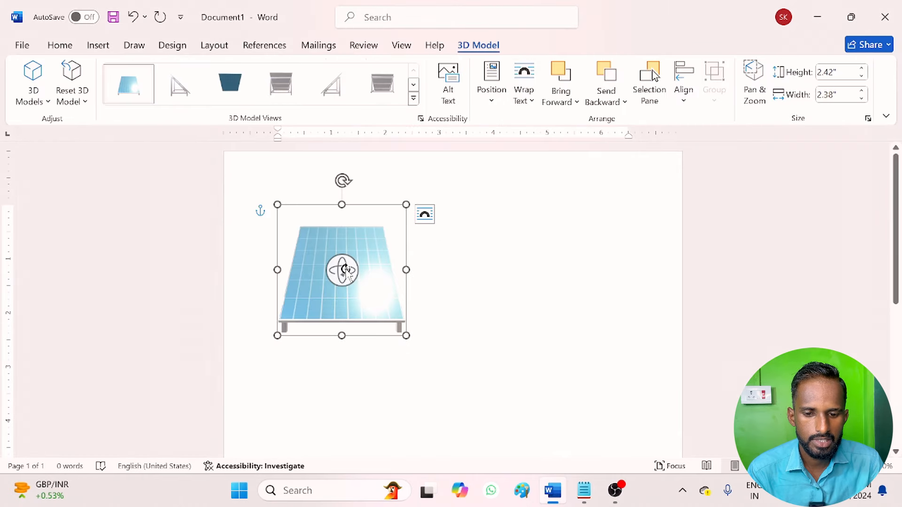
Rotate the solar panel model freely in 3D and switch it to the preset side view with the panel sloping up to the right
left_click_drag(344, 262, 370, 352)
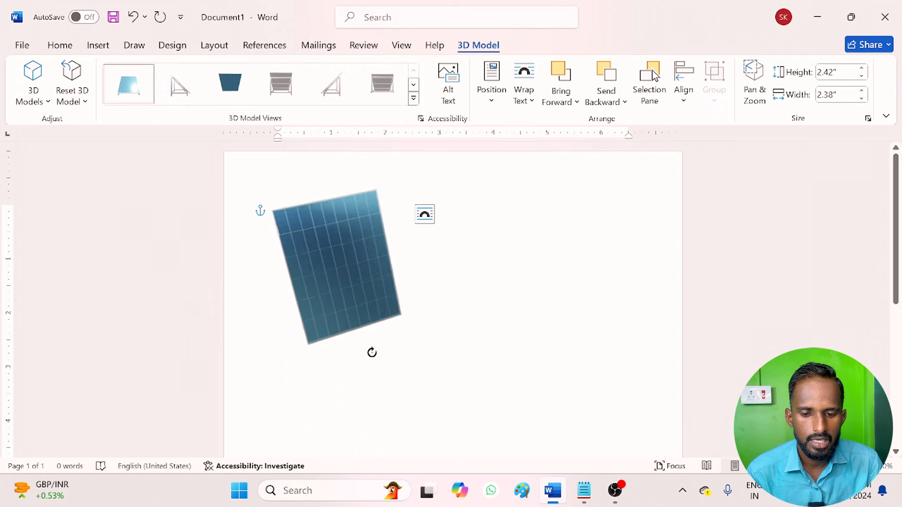
left_click_drag(342, 267, 308, 211)
left_click(179, 84)
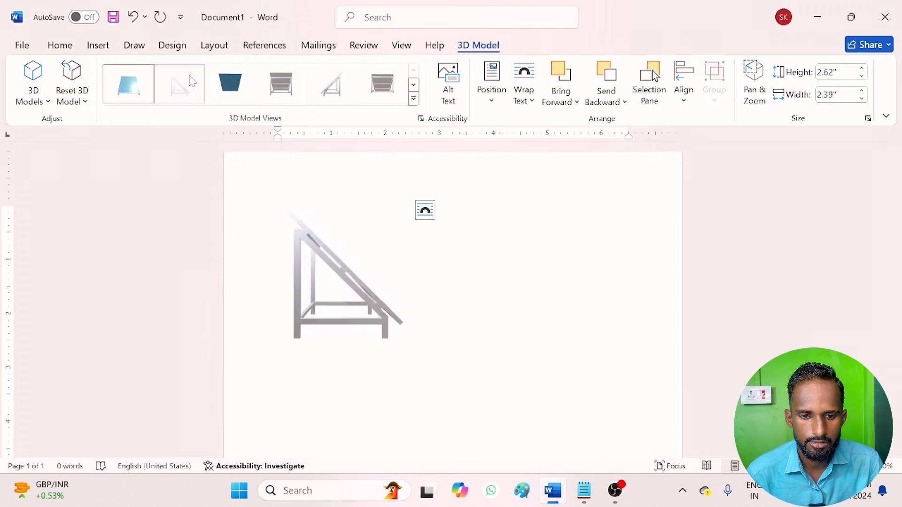
left_click(331, 84)
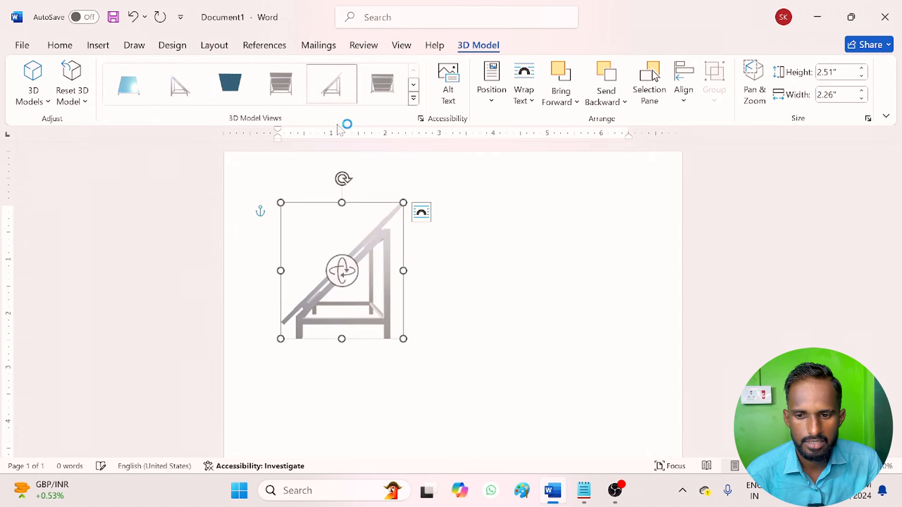
Insert the sitting dog from the online All Animated Models category and move it to the right of the solar panel model
left_click(45, 77)
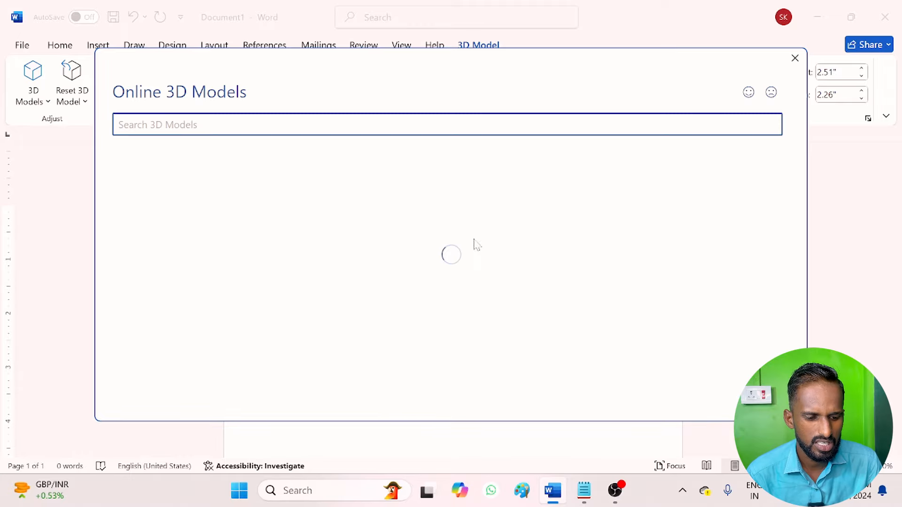
scroll(451, 263, "down", 8)
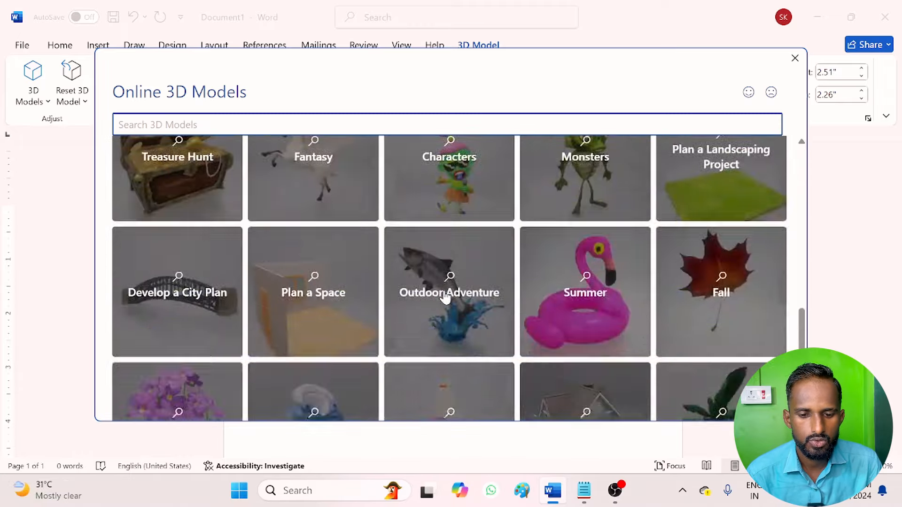
scroll(221, 180, "up", 5)
scroll(262, 232, "up", 3)
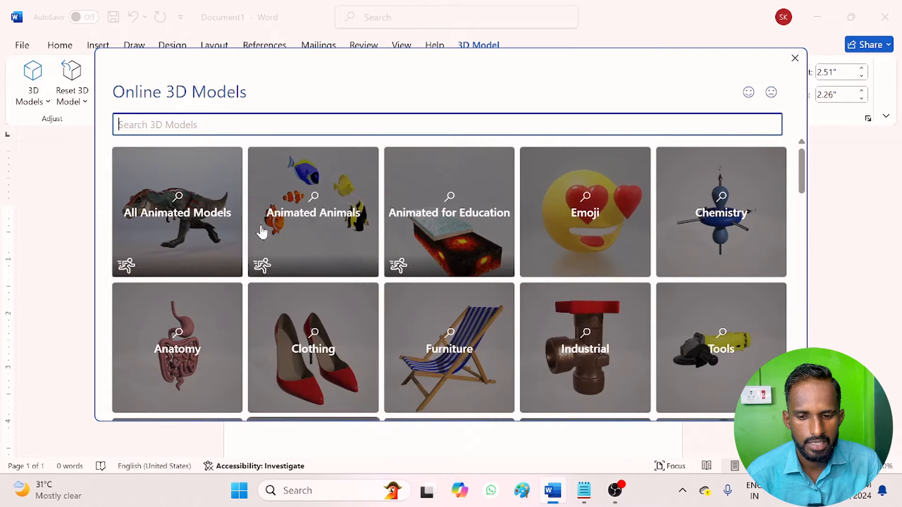
left_click(182, 202)
left_click(310, 206)
left_click(645, 403)
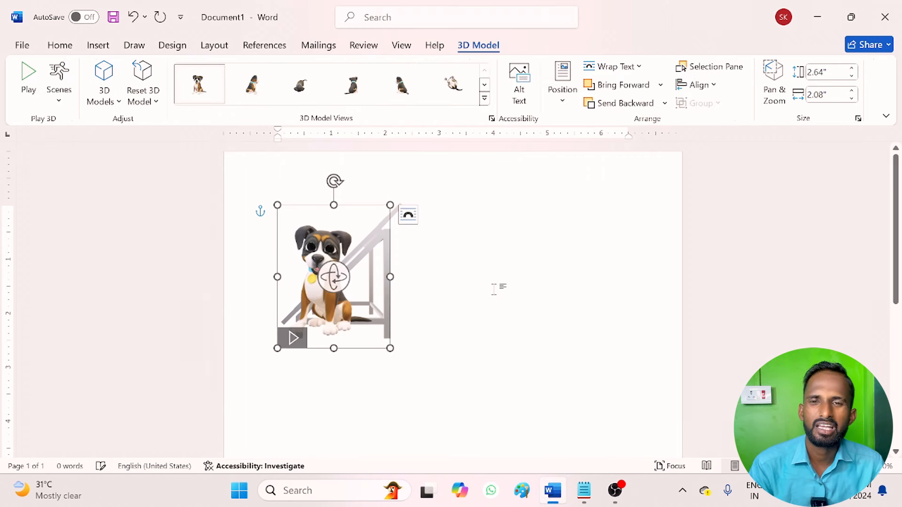
left_click_drag(312, 282, 630, 301)
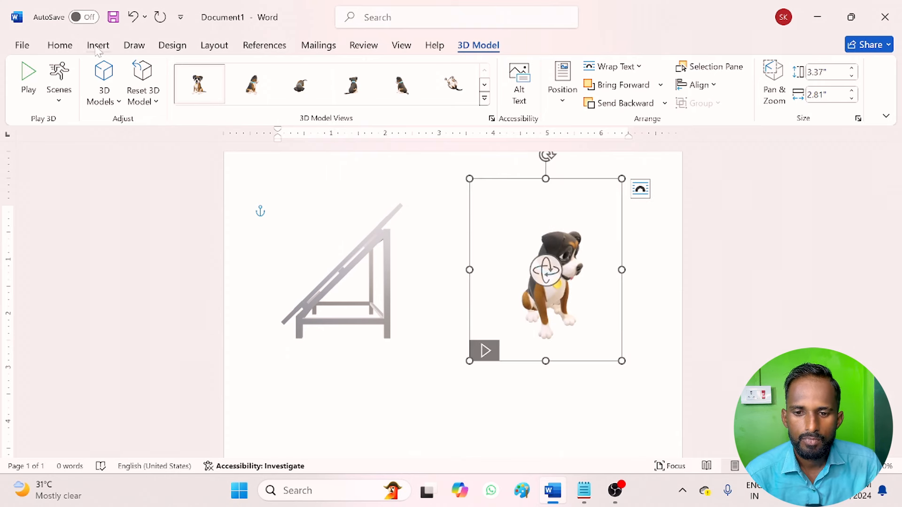
Delete the solar panel and dog 3D models to leave the page empty
left_click(98, 46)
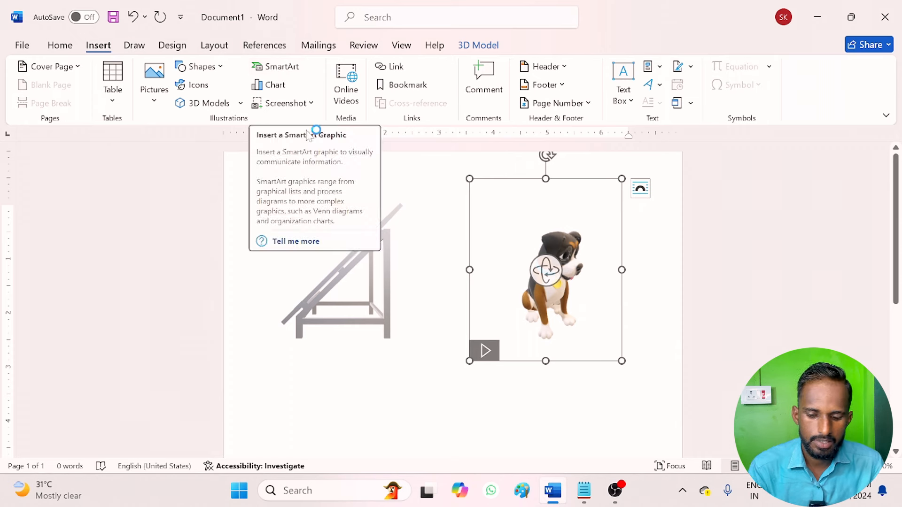
key("ctrl+a")
key("Delete")
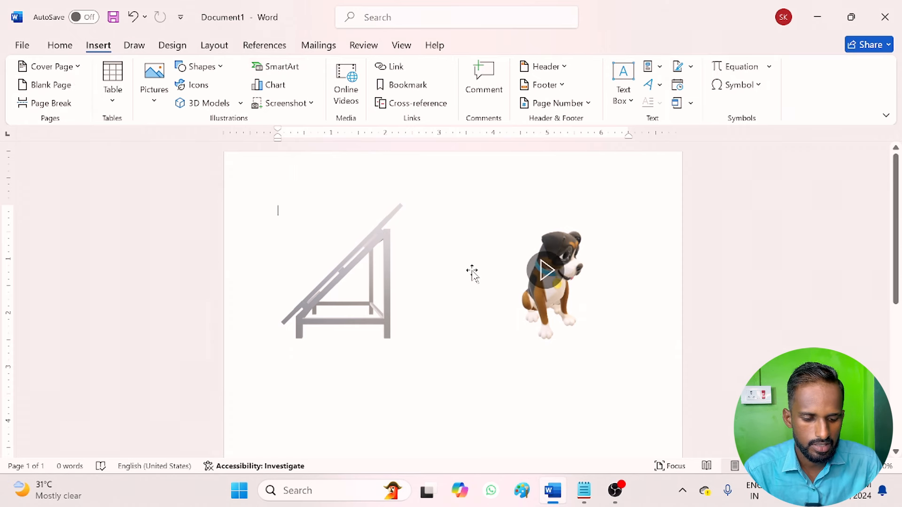
key("ctrl+a")
key("Delete")
key("ctrl+a")
key("Delete")
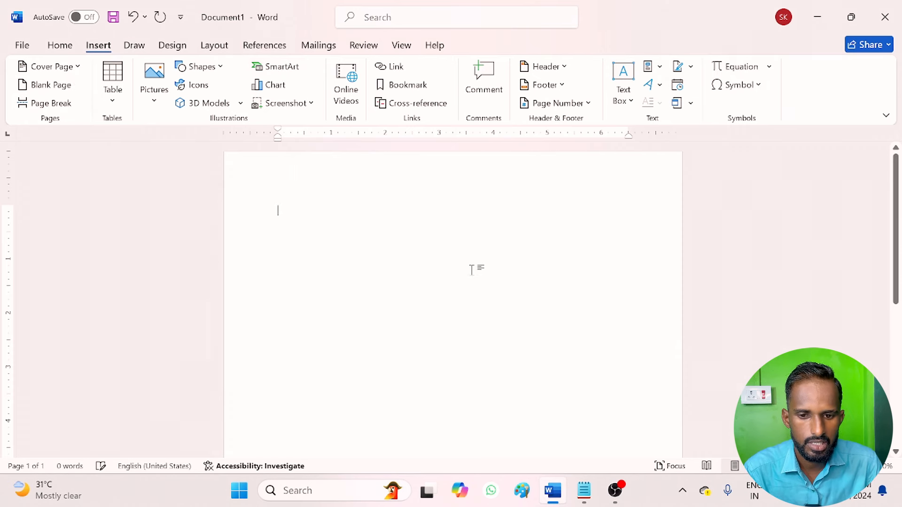
Insert an Organization Chart SmartArt graphic from the Hierarchy category
left_click(280, 70)
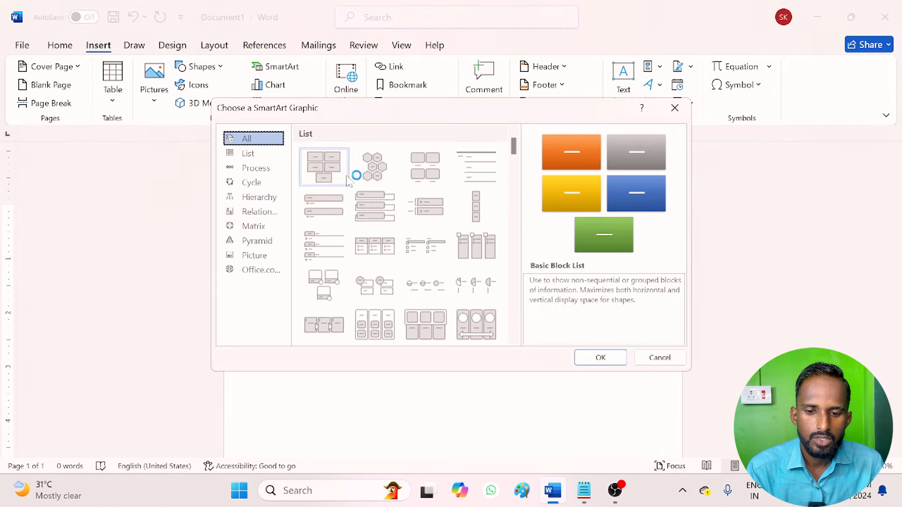
scroll(454, 310, "down", 5)
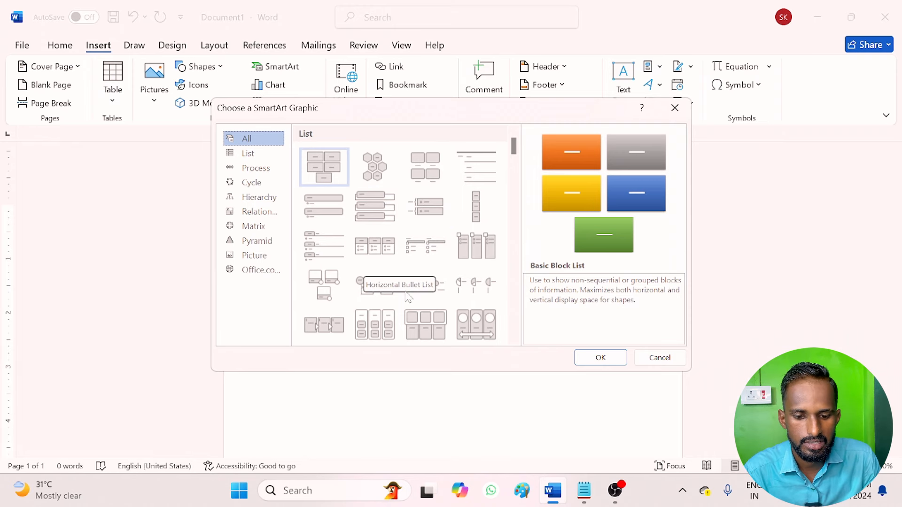
left_click(269, 182)
left_click(269, 196)
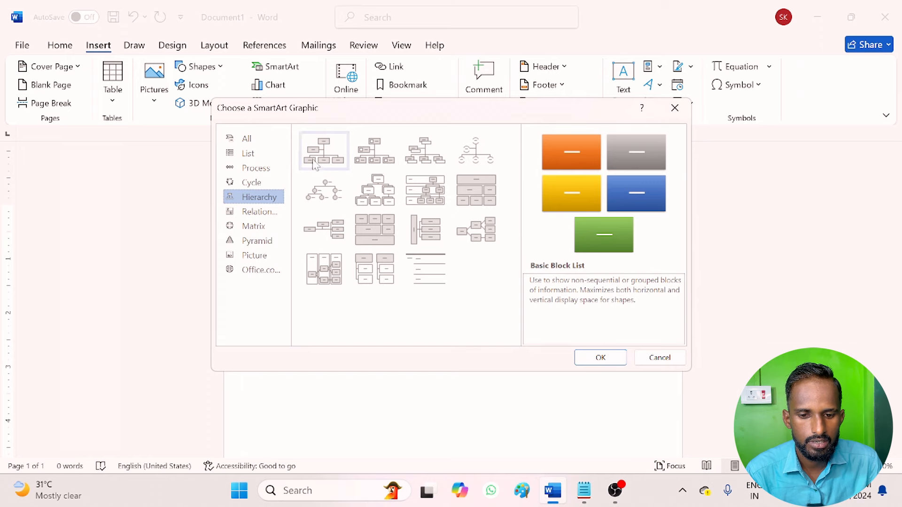
left_click(314, 158)
left_click(598, 358)
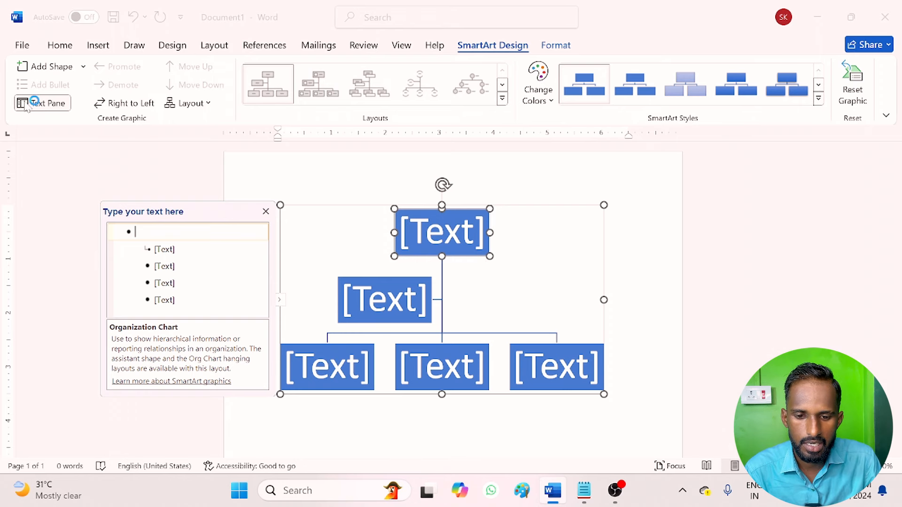
Close and reopen the chart's Text Pane and delete its entries until only one empty top-level bullet is left
left_click(266, 212)
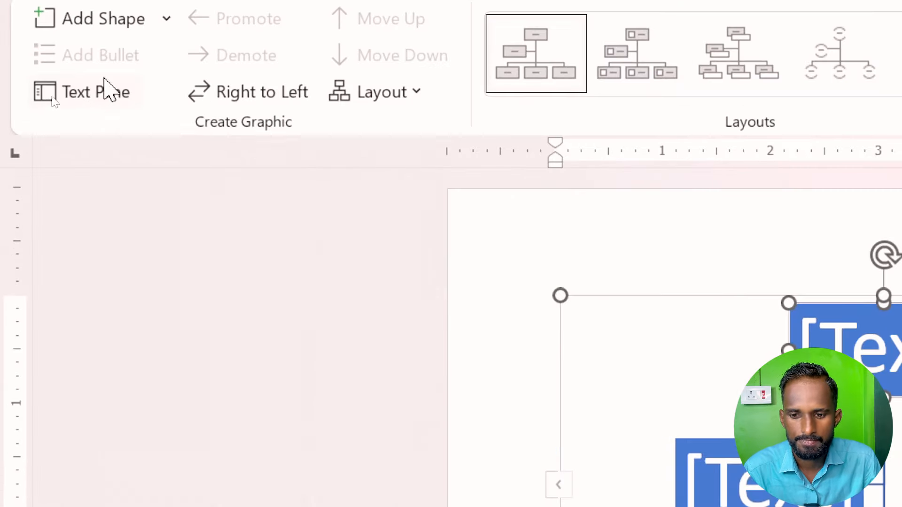
left_click(51, 101)
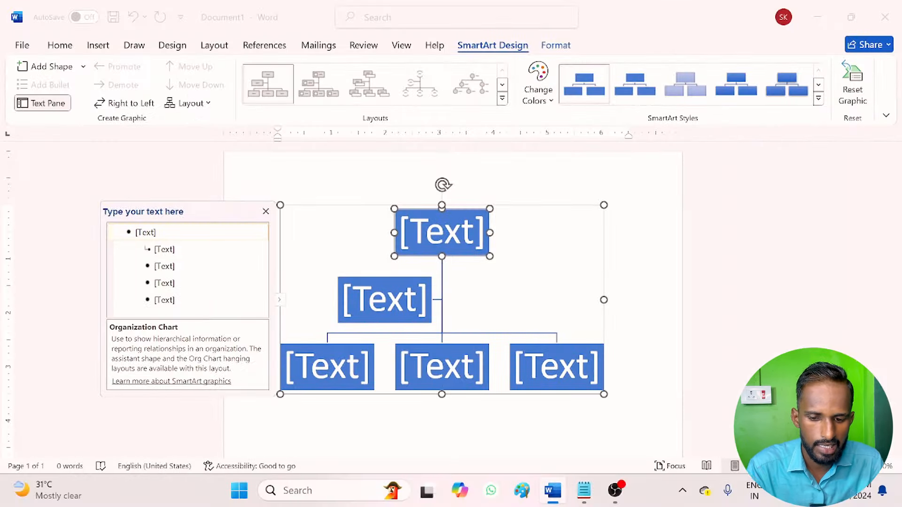
left_click(166, 300)
key("BackSpace")
key("BackSpace")
key("BackSpace")
key("BackSpace")
key("BackSpace")
key("BackSpace")
key("BackSpace")
key("BackSpace")
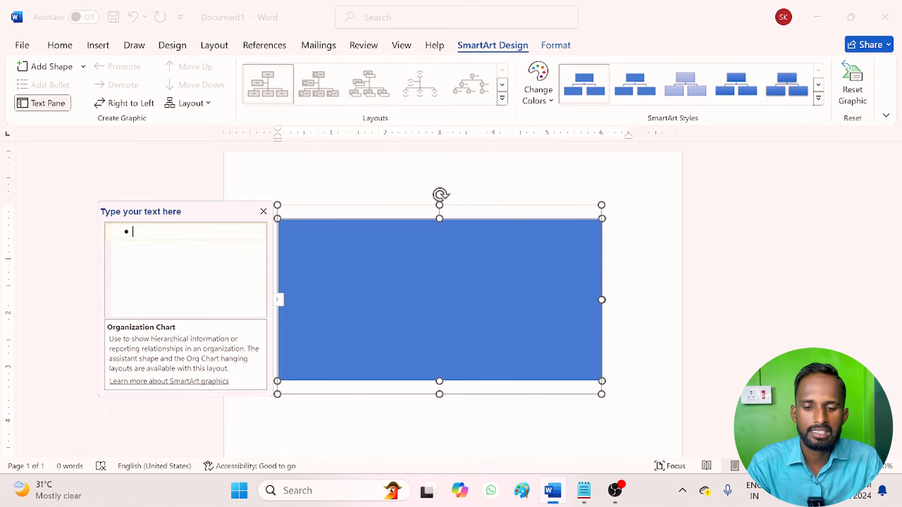
Enter "computer" as the chart's top-level bullet and add two sub-bullets beneath it, "hardware" and one starting with "sof"
type("computer")
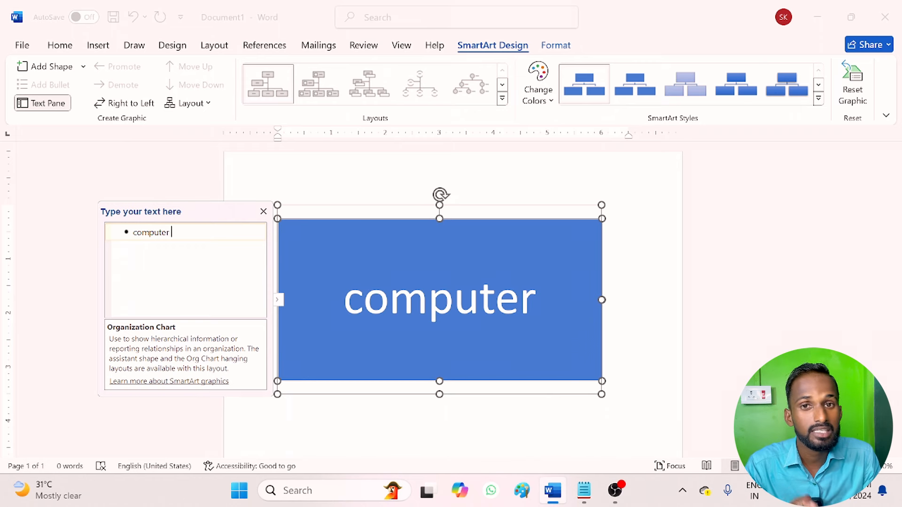
key("Return")
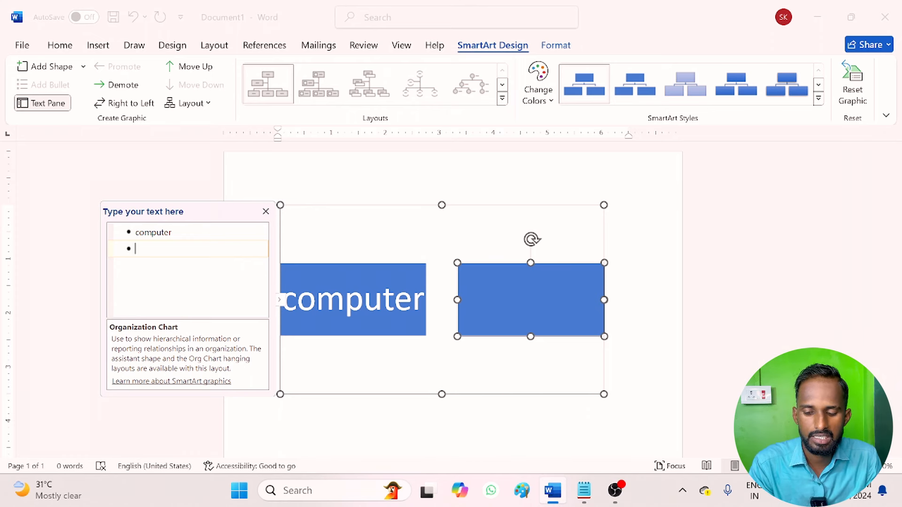
key("Tab")
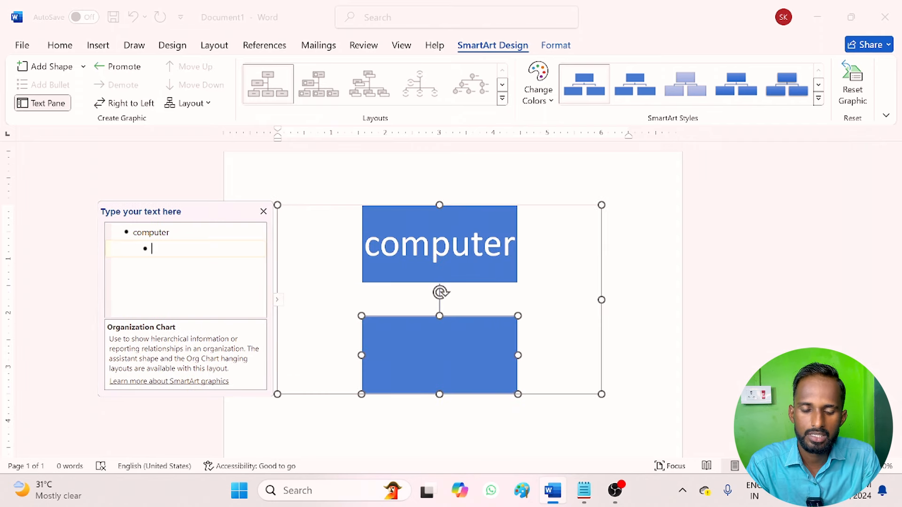
type("hardware")
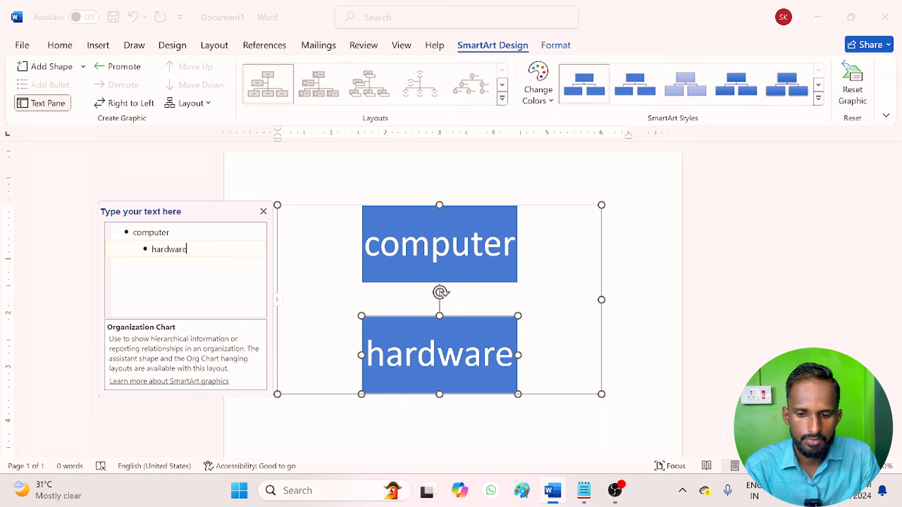
key("Return")
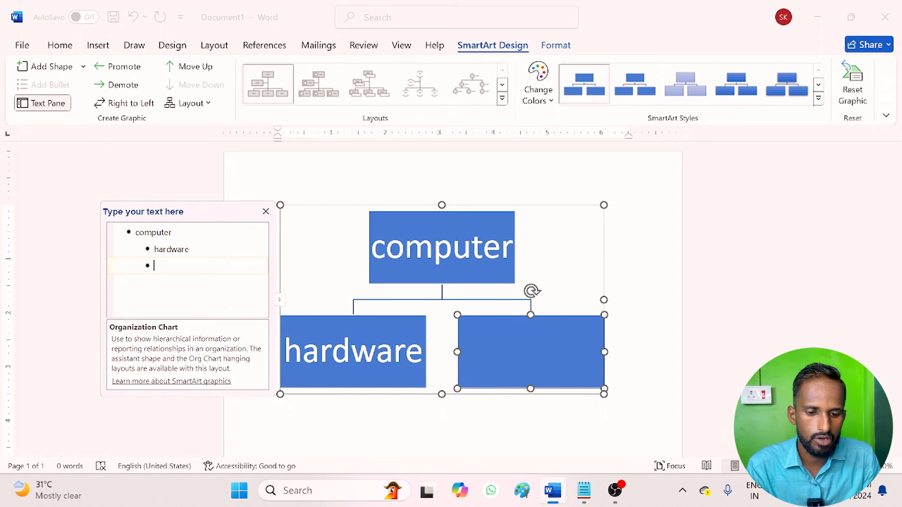
type("sof")
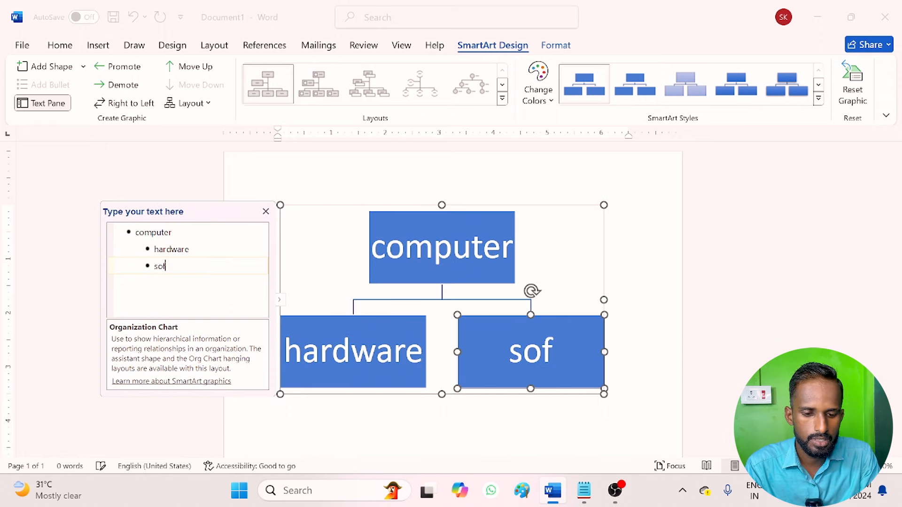
Complete the "software" label and add "input" and "output" one level below "hardware" in the organization chart
type("tware")
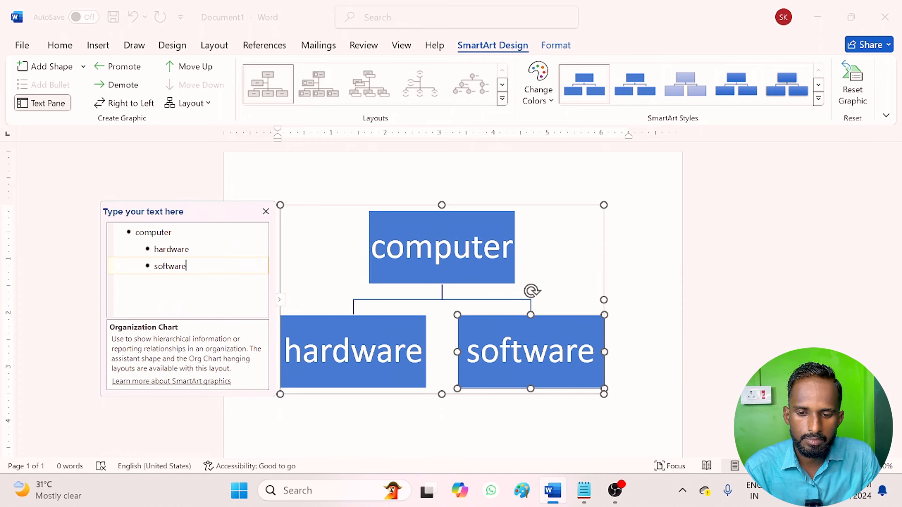
left_click(190, 249)
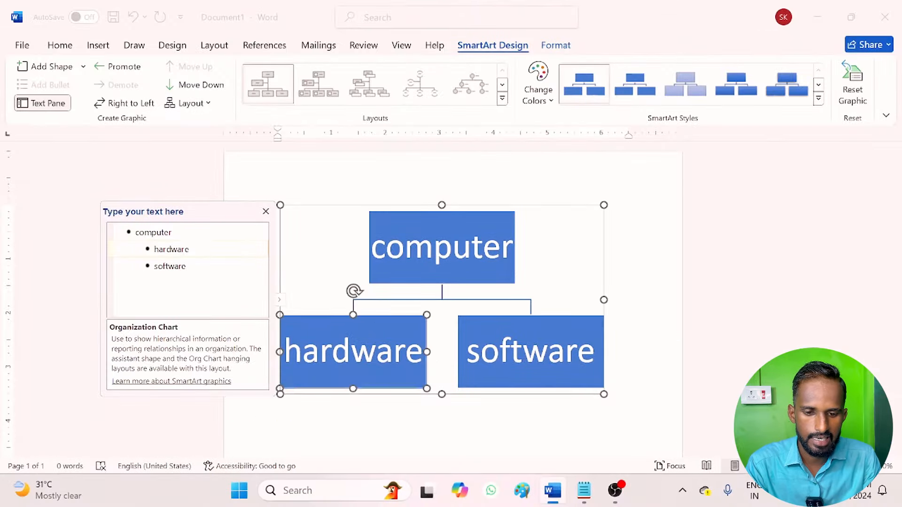
key("Return")
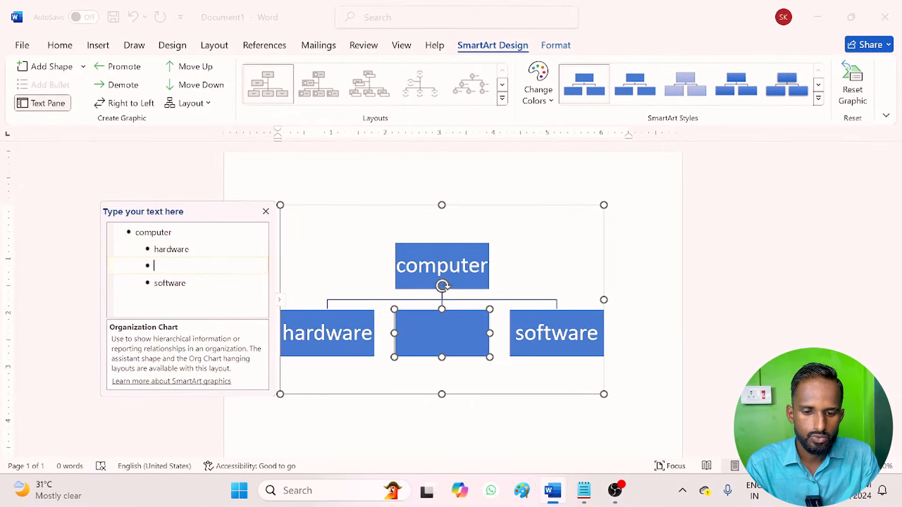
key("Tab")
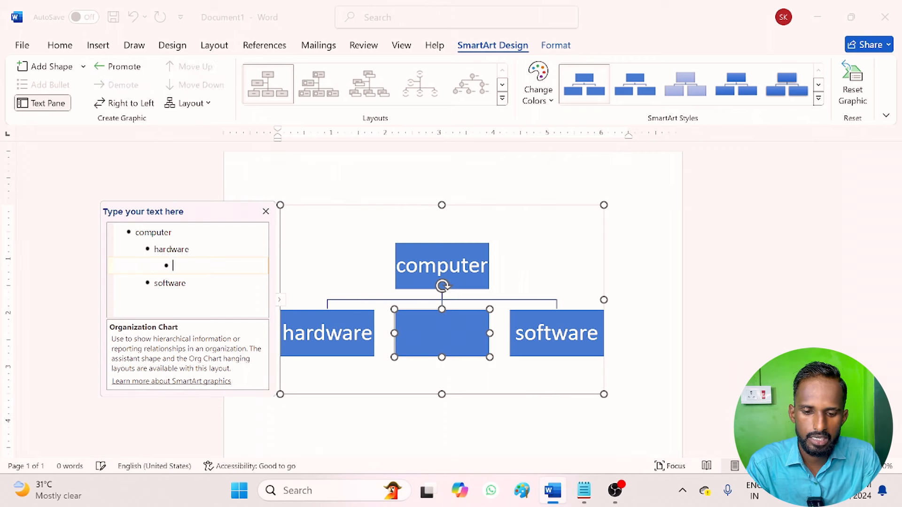
type("input")
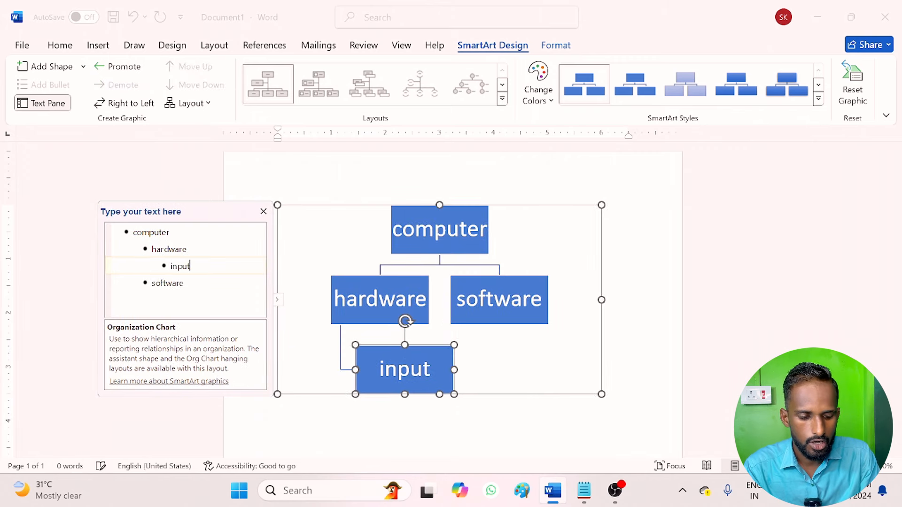
key("Return")
type("output")
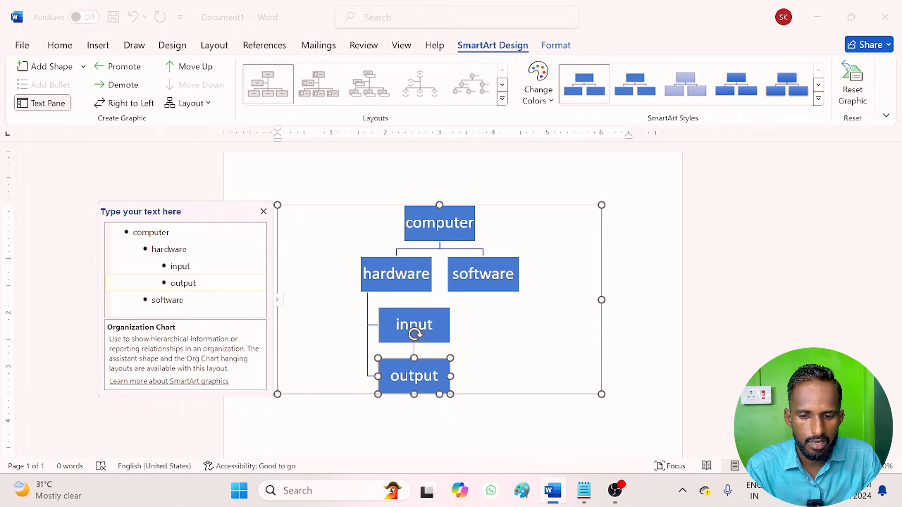
Add an "application" box one level below "software" in the organization chart
key("Return")
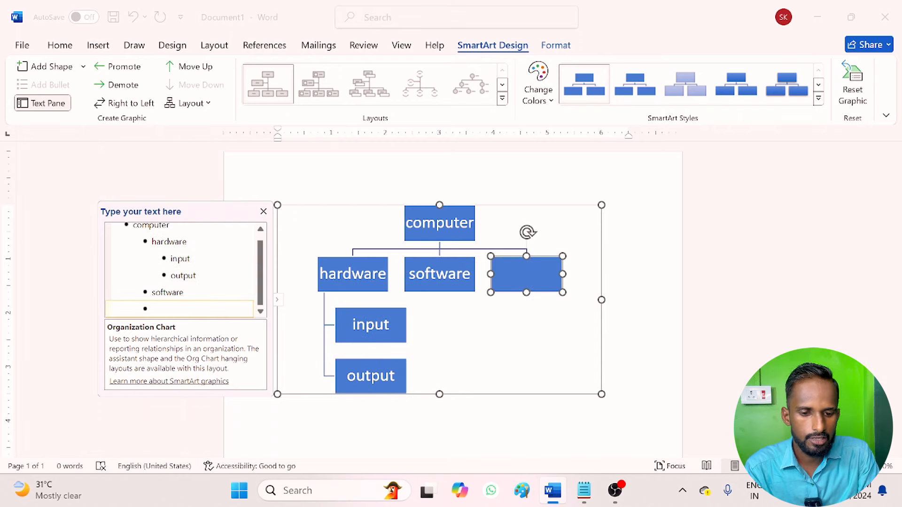
key("Tab")
type("applicatio")
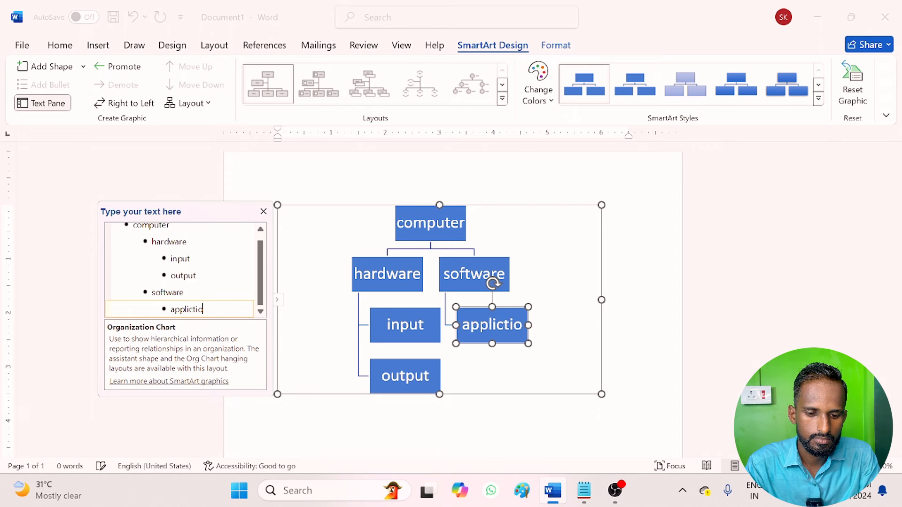
key("BackSpace")
key("BackSpace")
key("BackSpace")
type("ation")
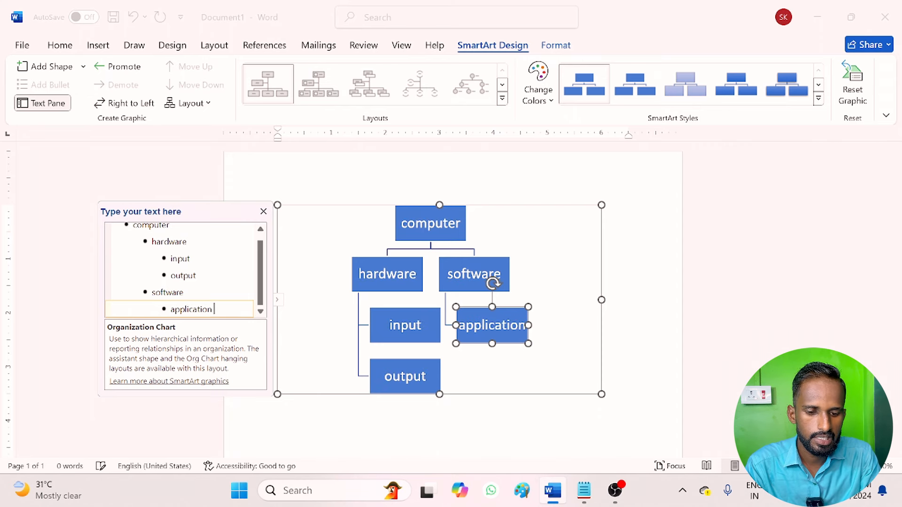
Add "utility" and "system" boxes after "application" at the same level under "software"
key("Return")
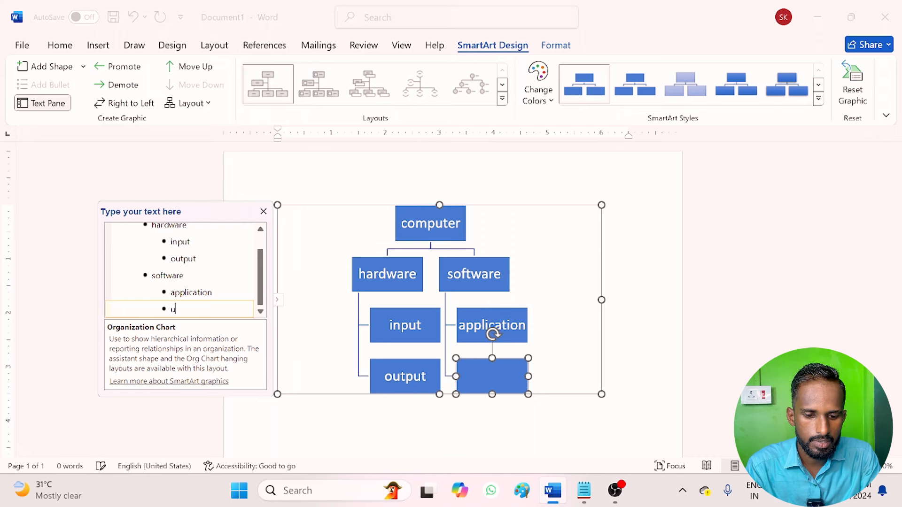
type("utility")
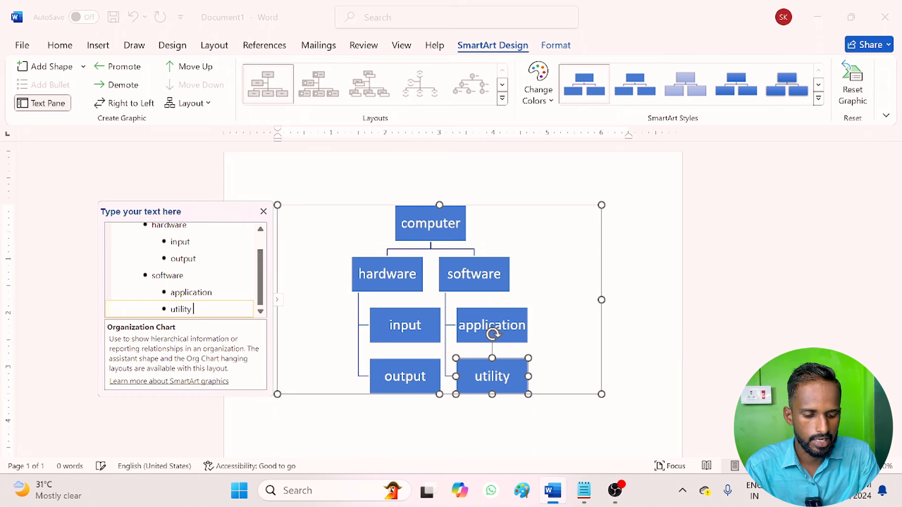
key("Return")
type("system")
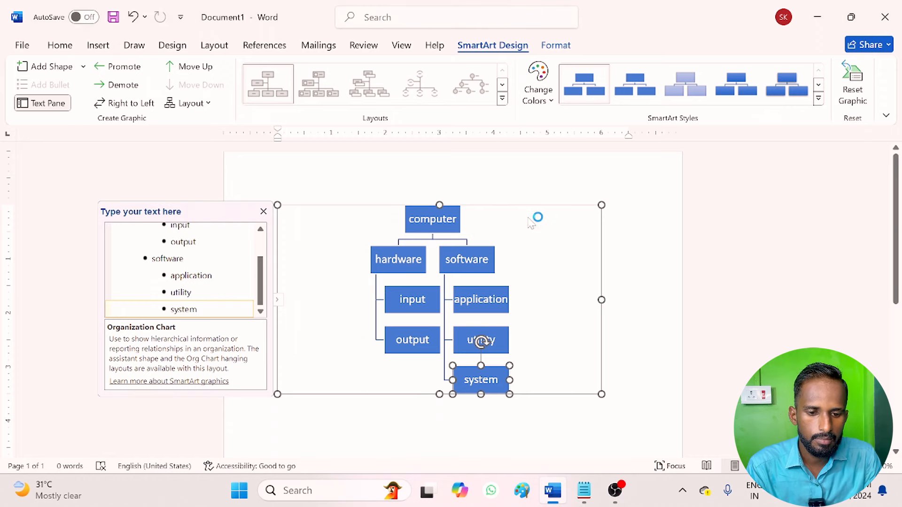
left_click(422, 240)
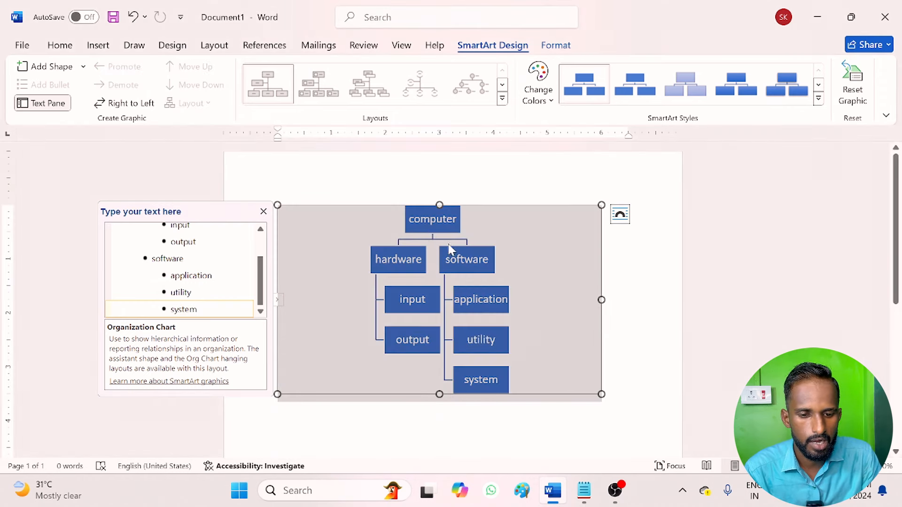
left_click(462, 254)
left_click(396, 268)
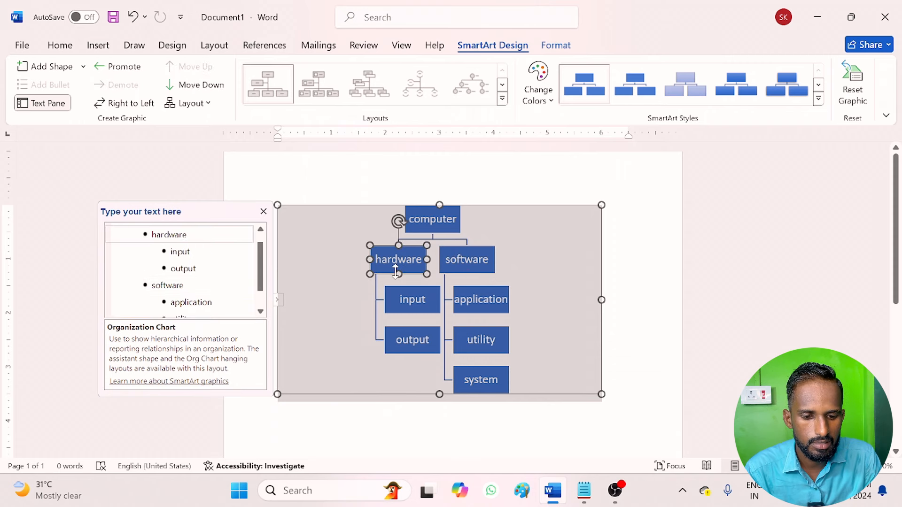
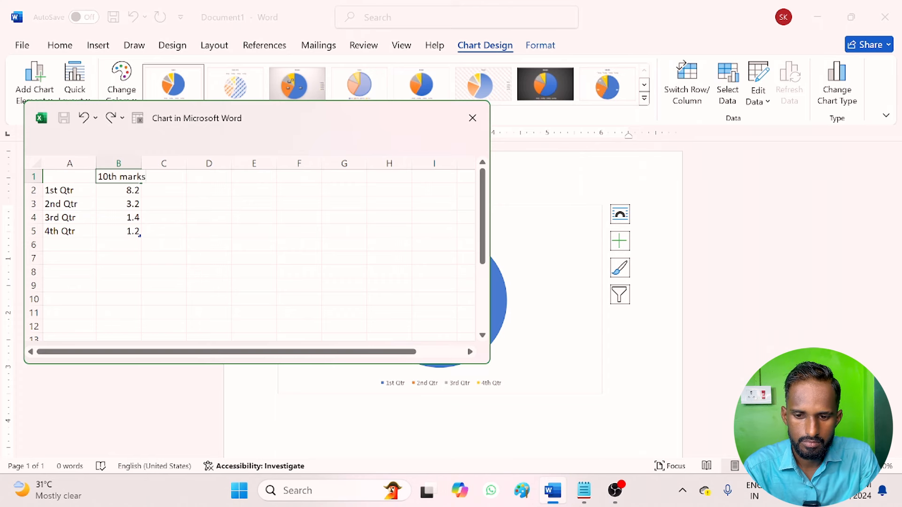
Confirm "10th marksheet" as the pie chart's data heading and replace the first category with "math" at 80
left_click(117, 204)
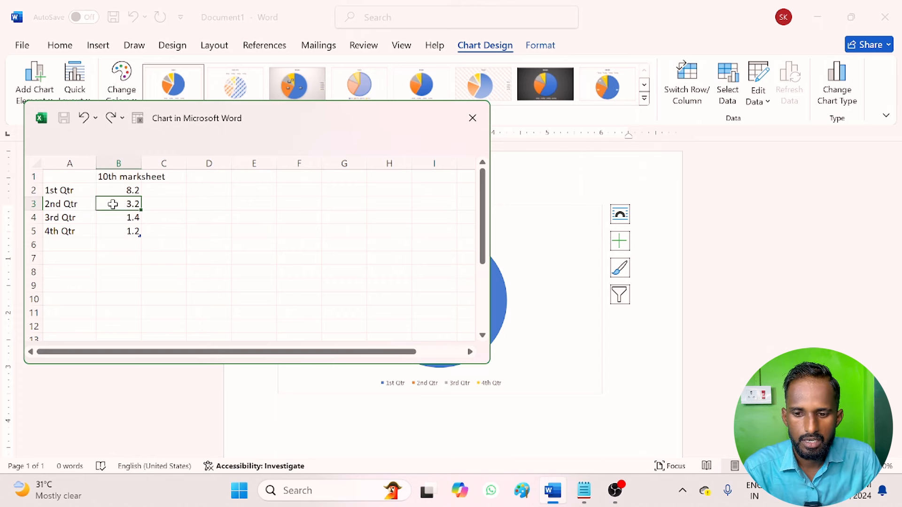
left_click(67, 190)
type("mat")
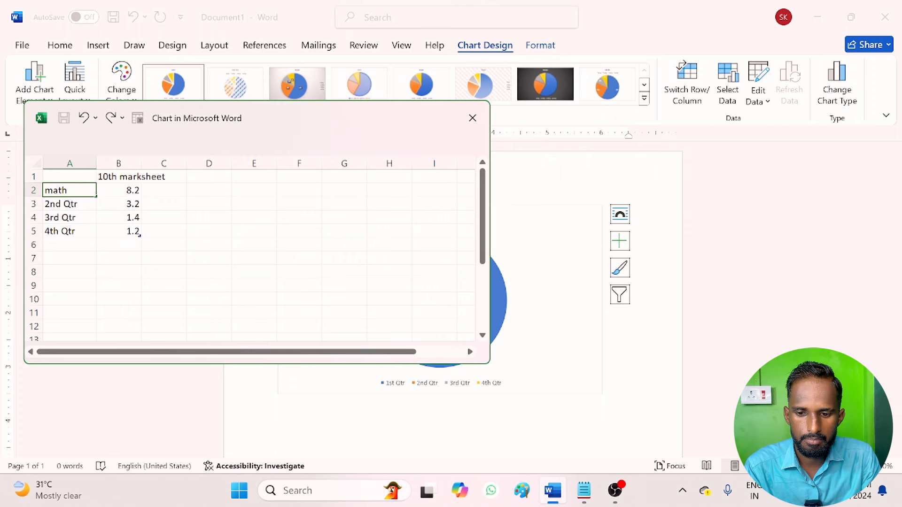
type("h")
key("Tab")
type("80")
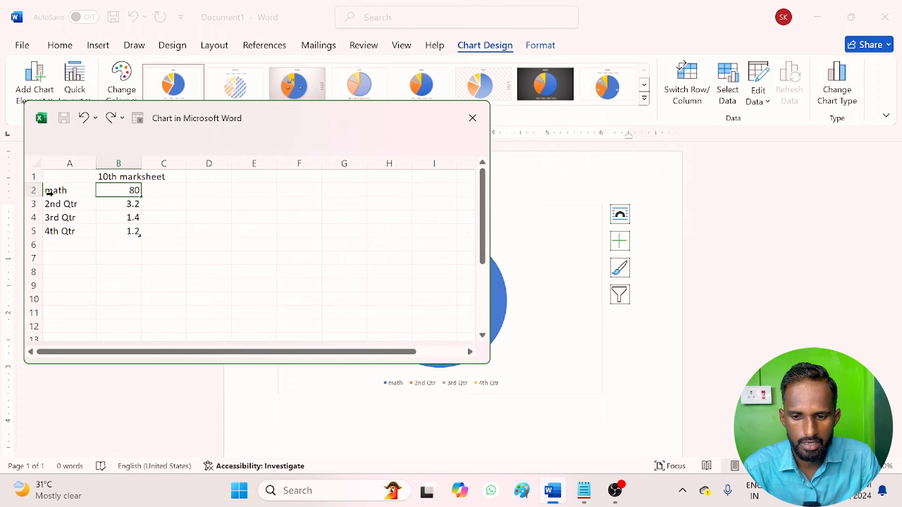
Replace the second chart category with "hindi" at 50 and the third with "ssc" at 45
left_click(59, 207)
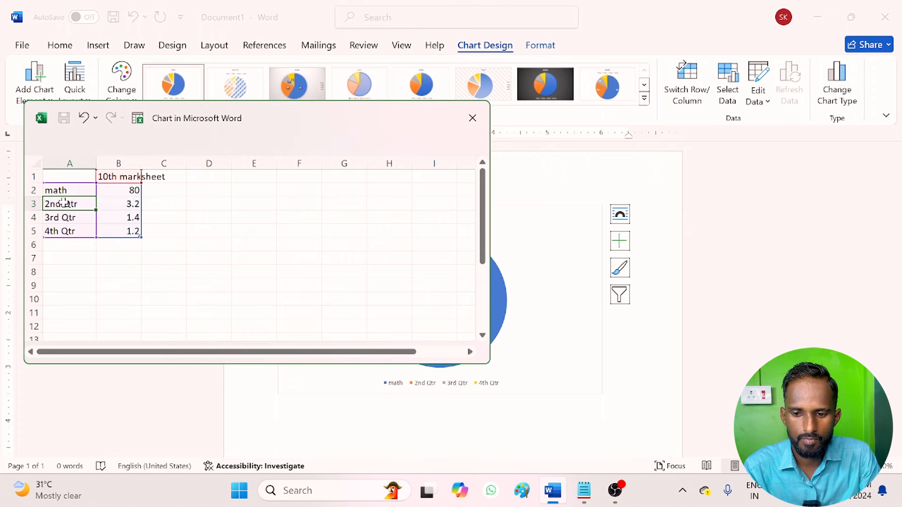
type("hindi")
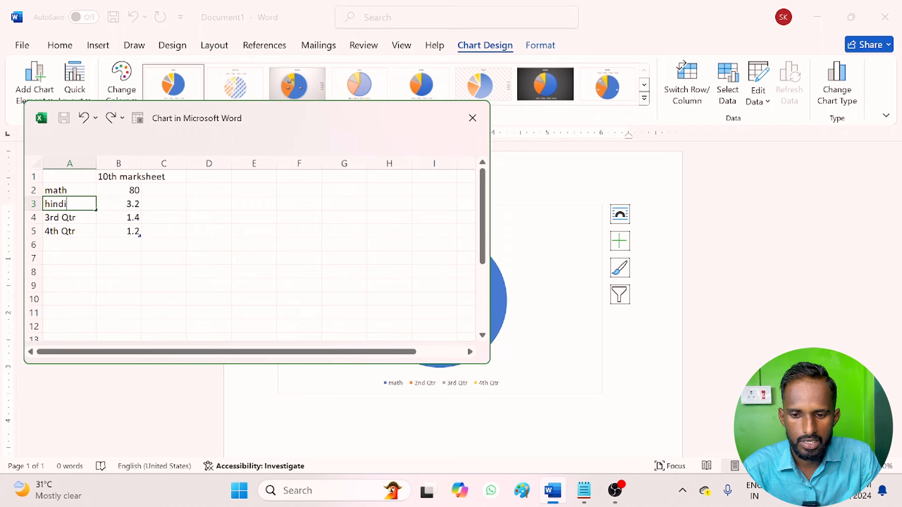
left_click(113, 205)
type("50")
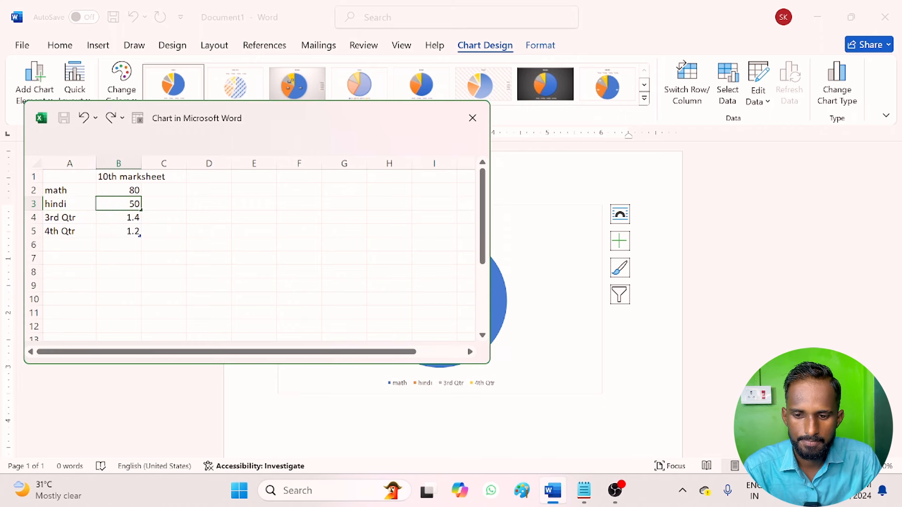
left_click(60, 218)
type("ss")
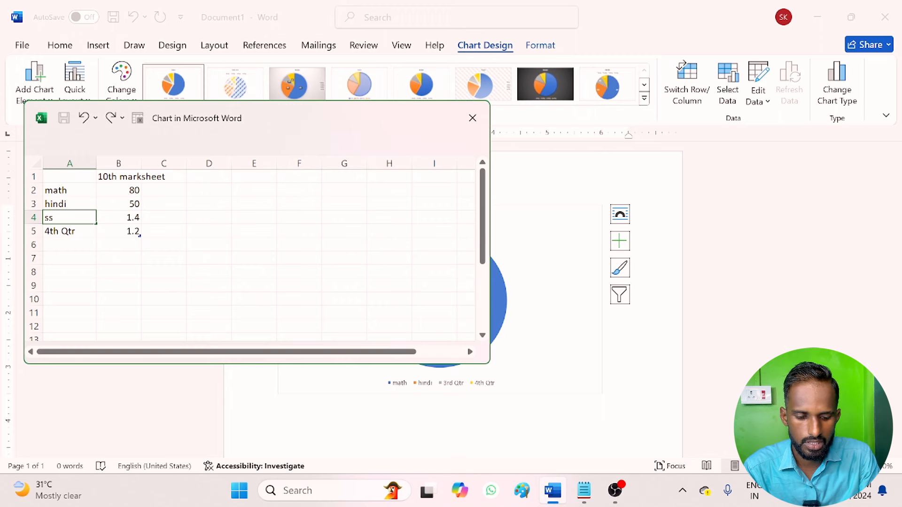
type("c")
key("Tab")
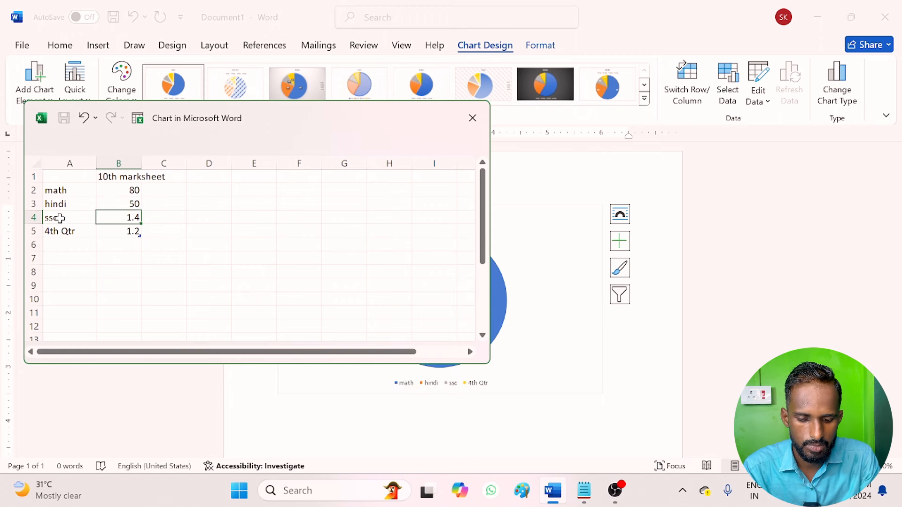
type("4")
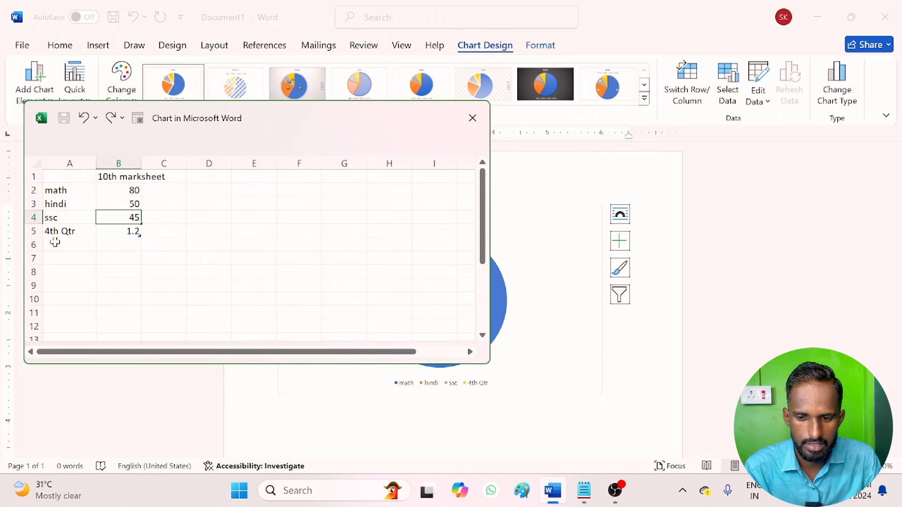
type("5")
Replace the fourth chart category with "science" at 65 and add a fifth, "sanskrit", at 70
left_click(62, 231)
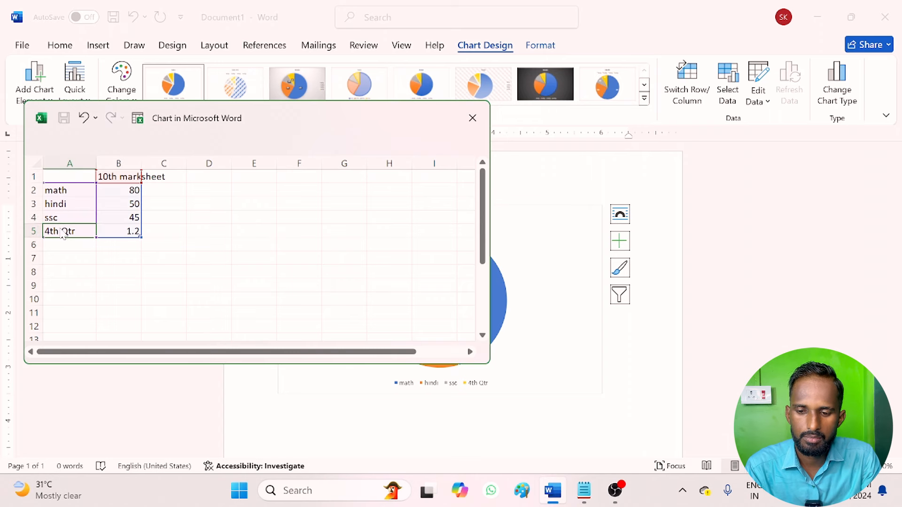
type("scie")
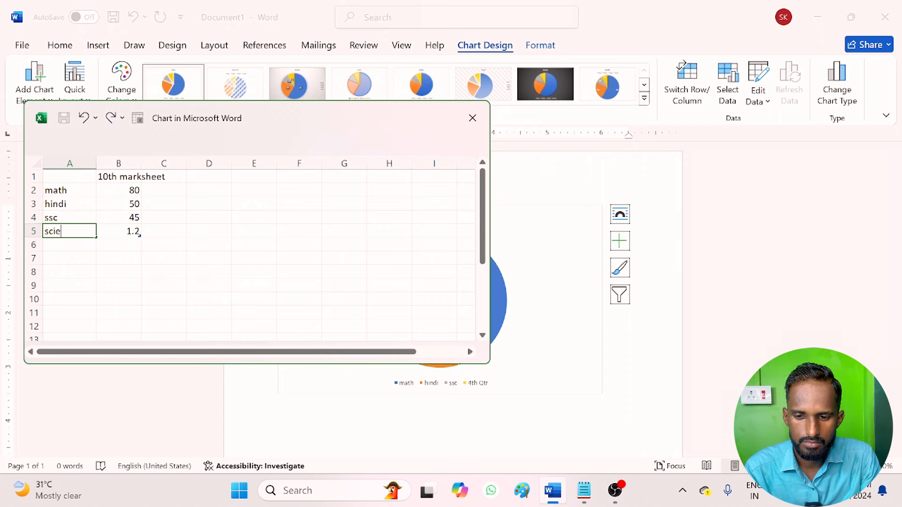
type("nce")
key("Tab")
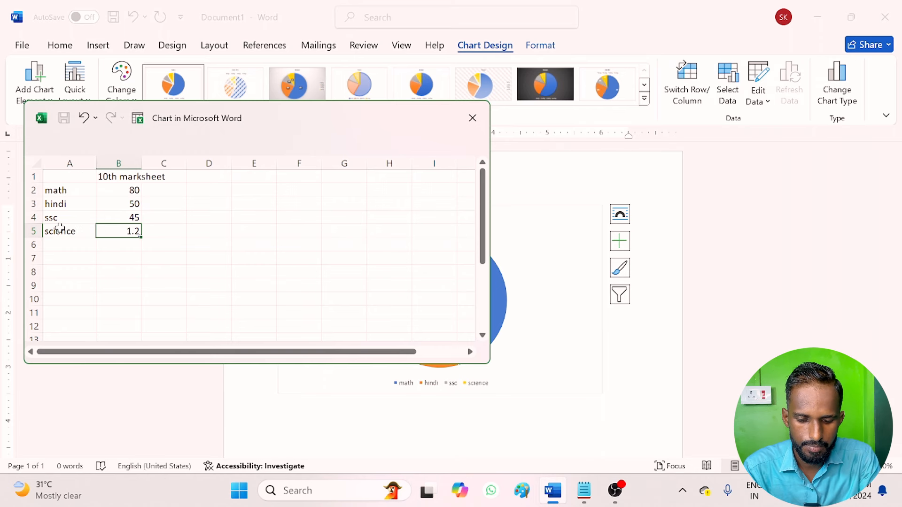
type("65")
key("Return")
type("sanskrit")
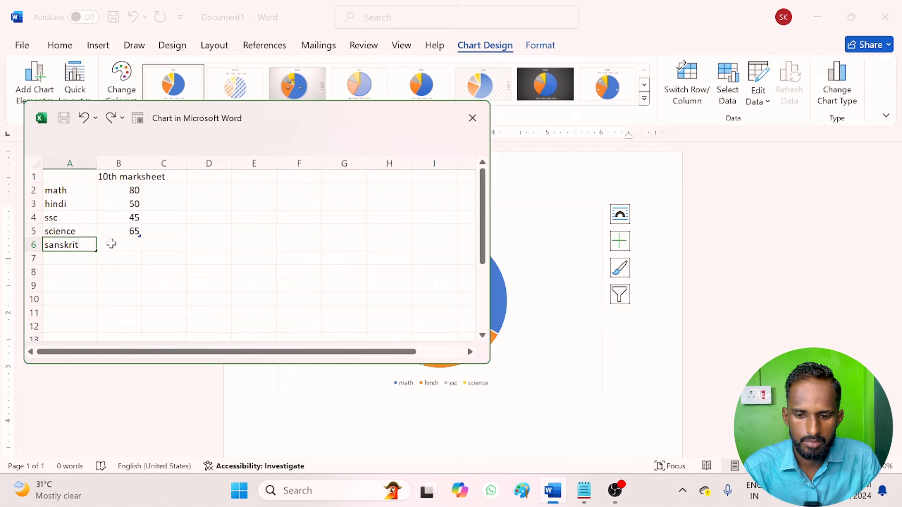
key("Tab")
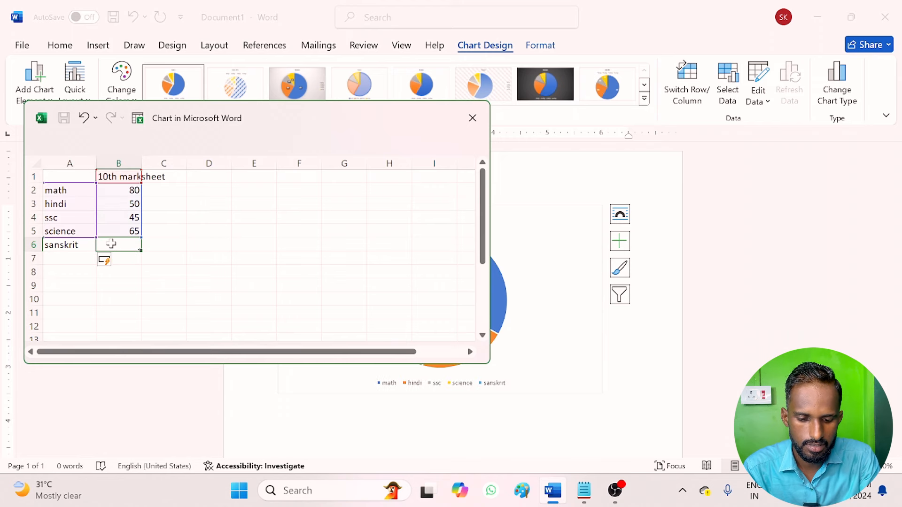
type("70")
left_click(229, 287)
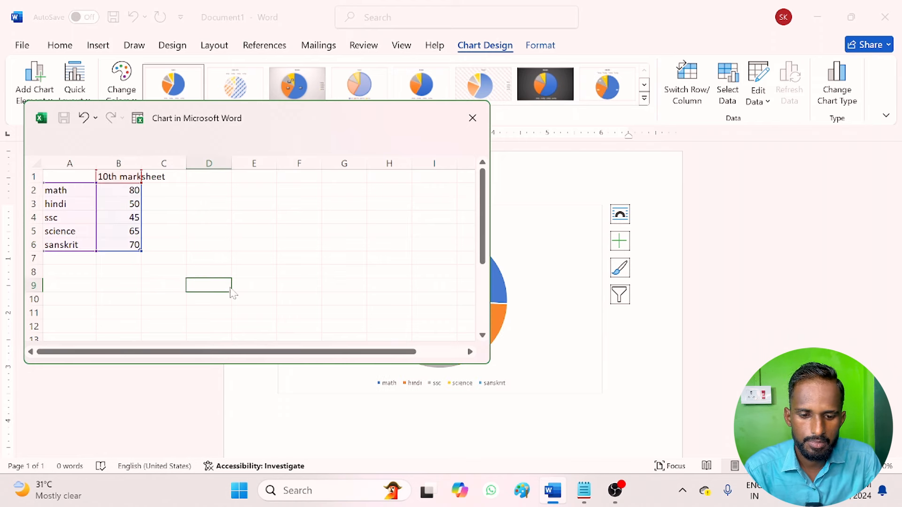
Close the chart's data sheet and return to the document
left_click(448, 422)
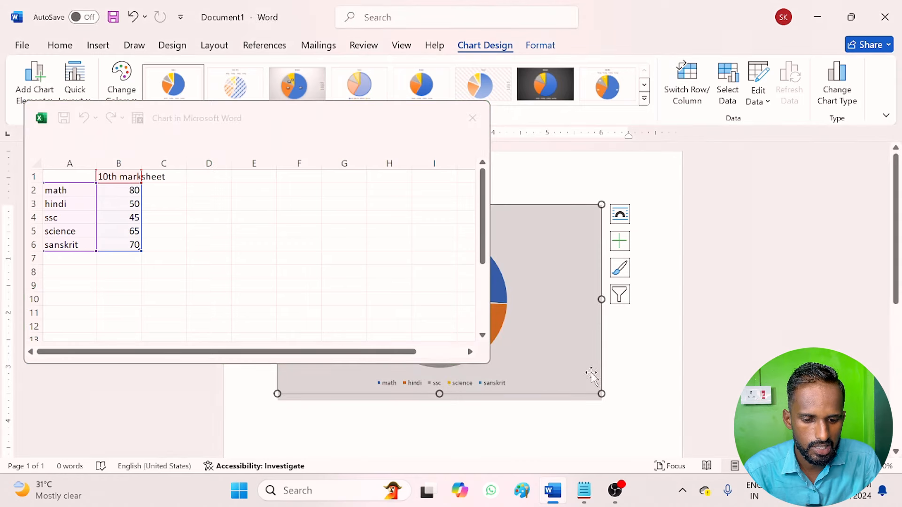
left_click(614, 298)
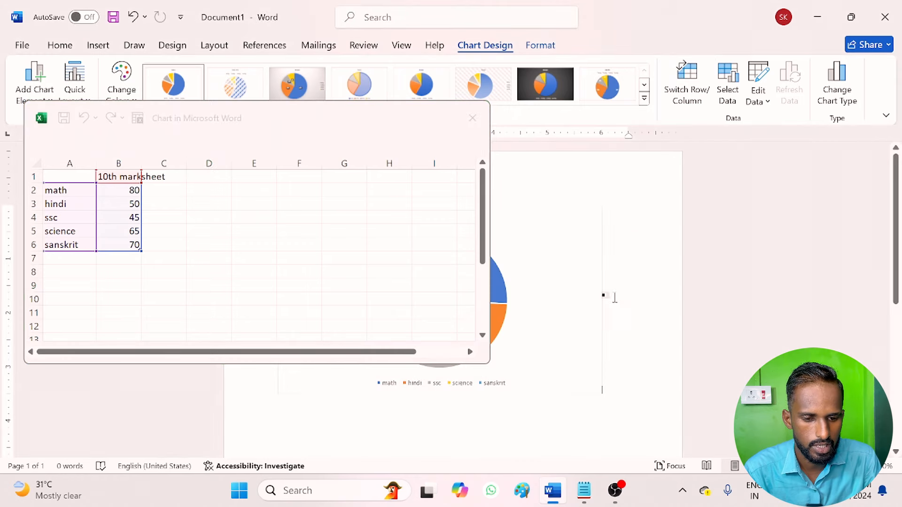
left_click(472, 119)
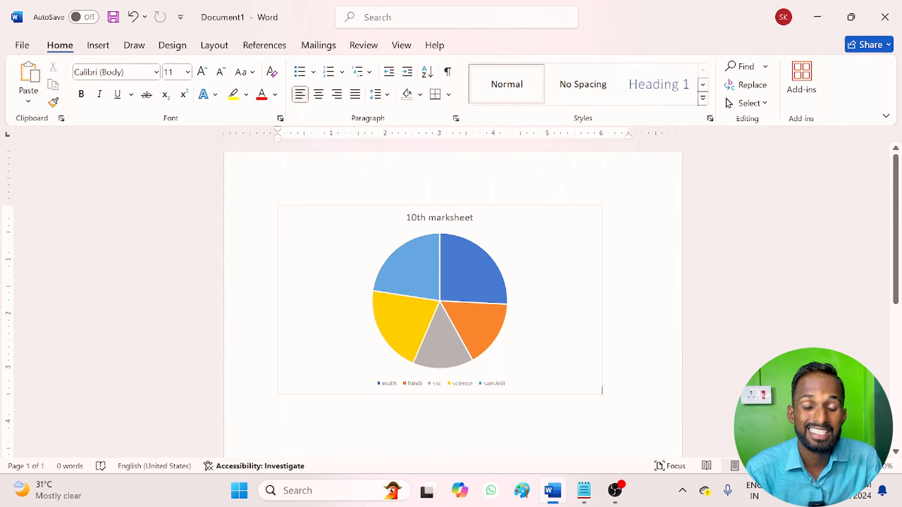
Try the gray gradient and hatched chart styles on the pie chart, ending with the first style in the gallery
left_click(414, 209)
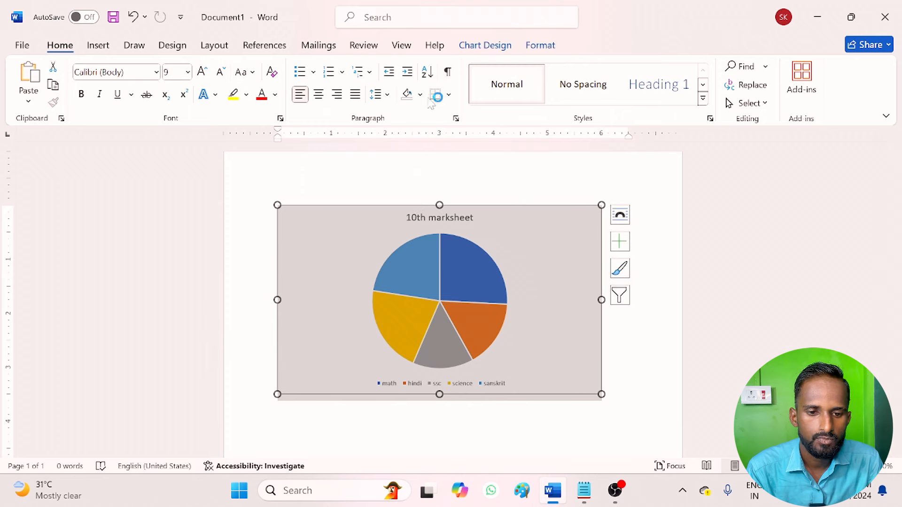
left_click(491, 51)
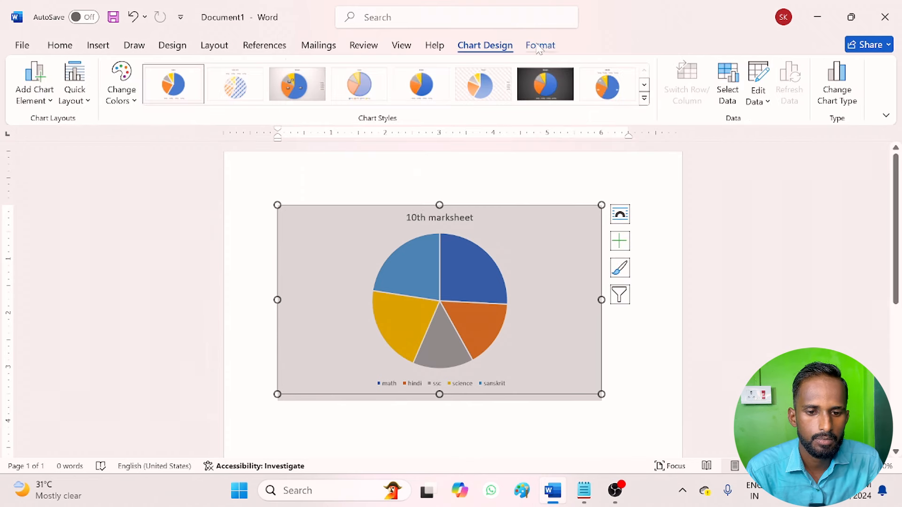
left_click(492, 89)
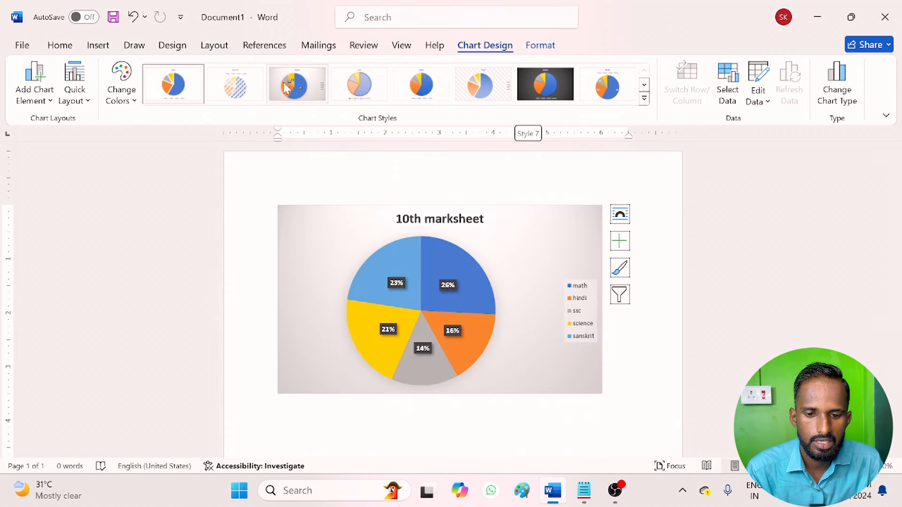
left_click(303, 88)
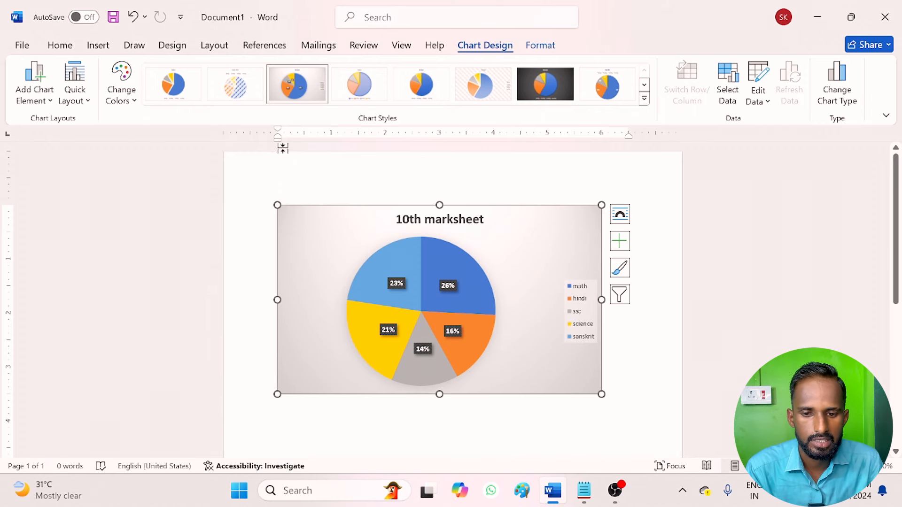
left_click(236, 91)
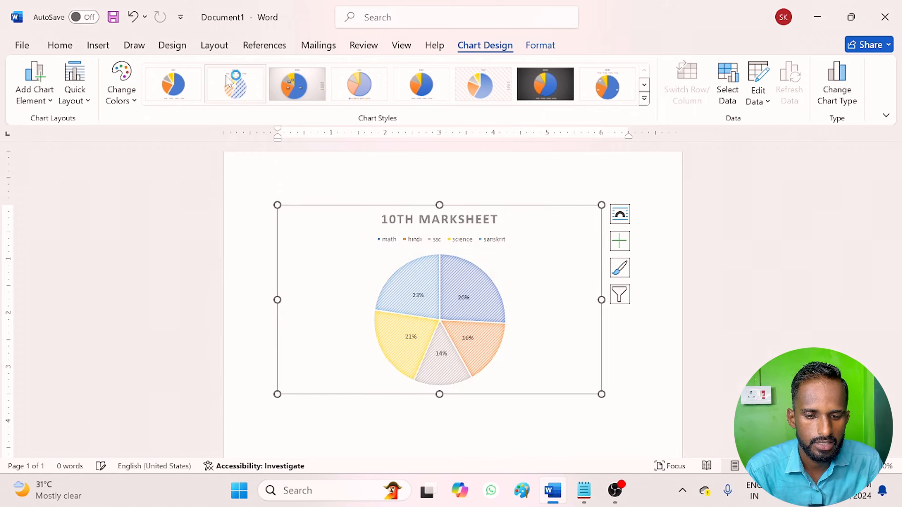
left_click(170, 86)
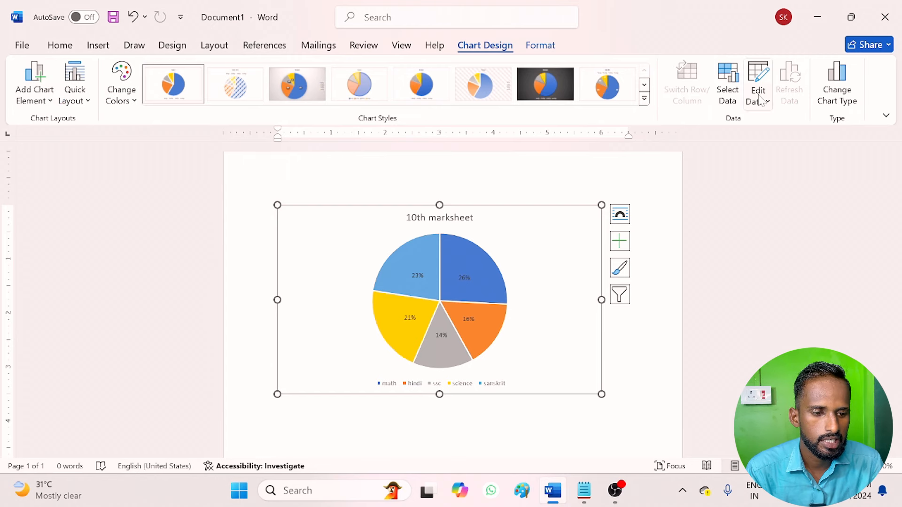
Change the 10th marksheet pie chart to a Stacked Line chart
left_click(850, 99)
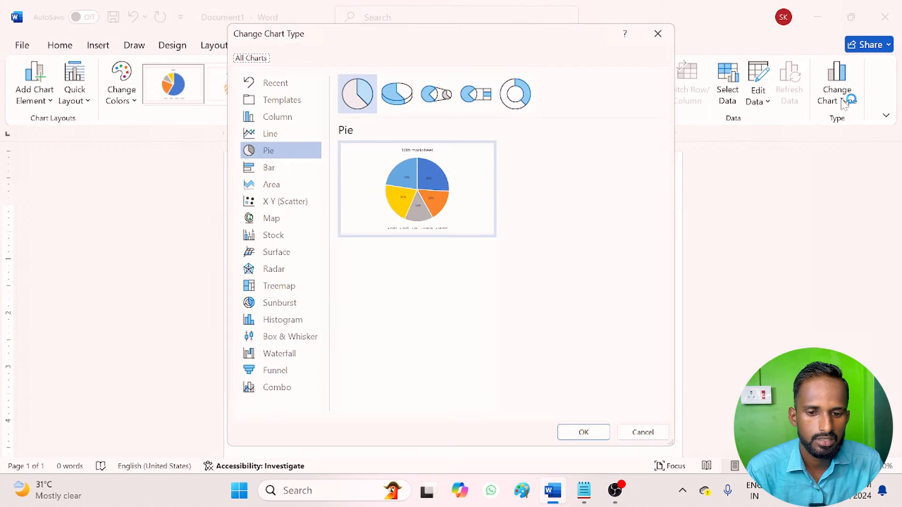
left_click(271, 135)
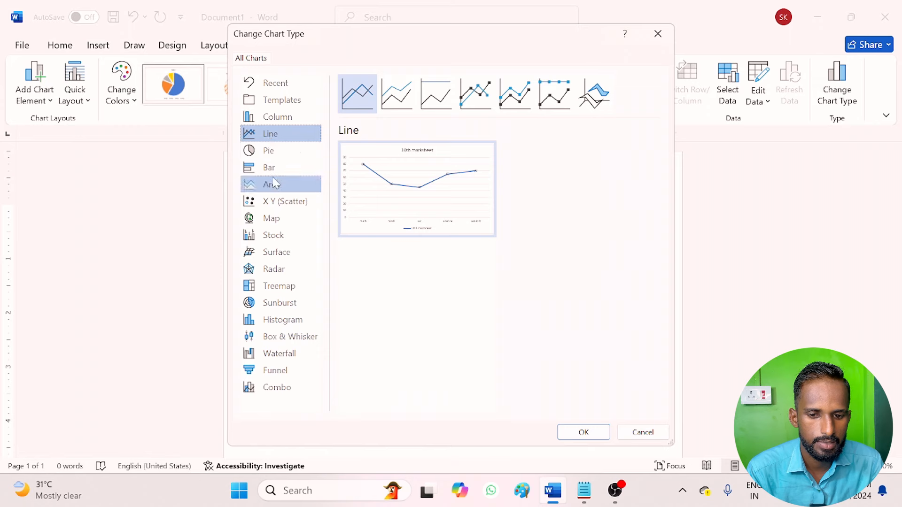
mouse_move(397, 196)
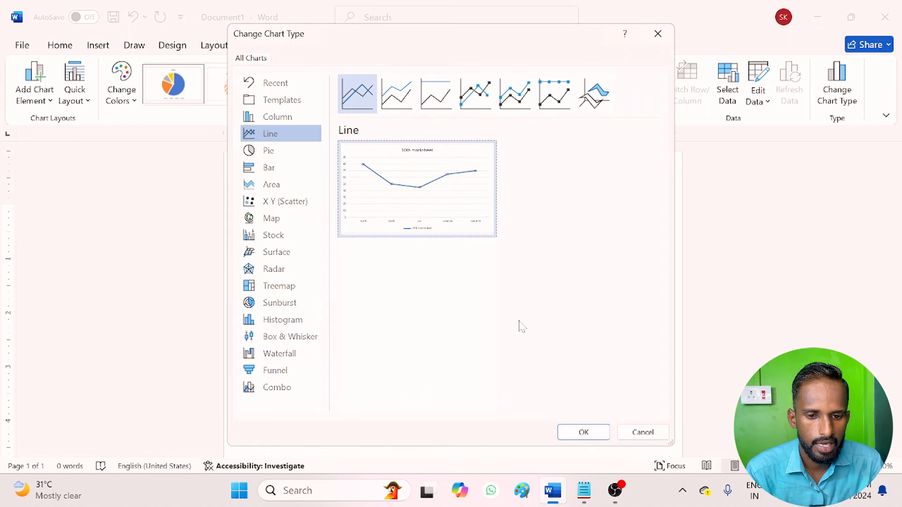
left_click(397, 94)
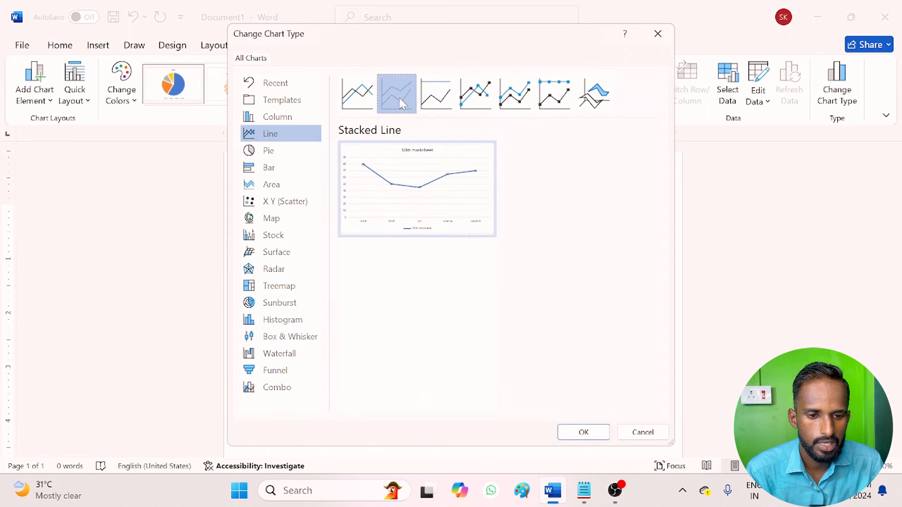
left_click(583, 432)
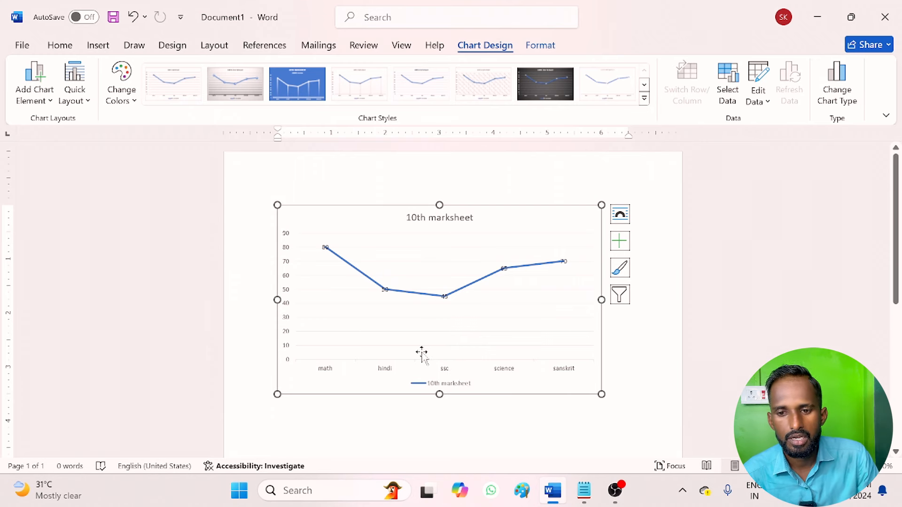
Select everything in the document and delete the line chart
left_click(100, 45)
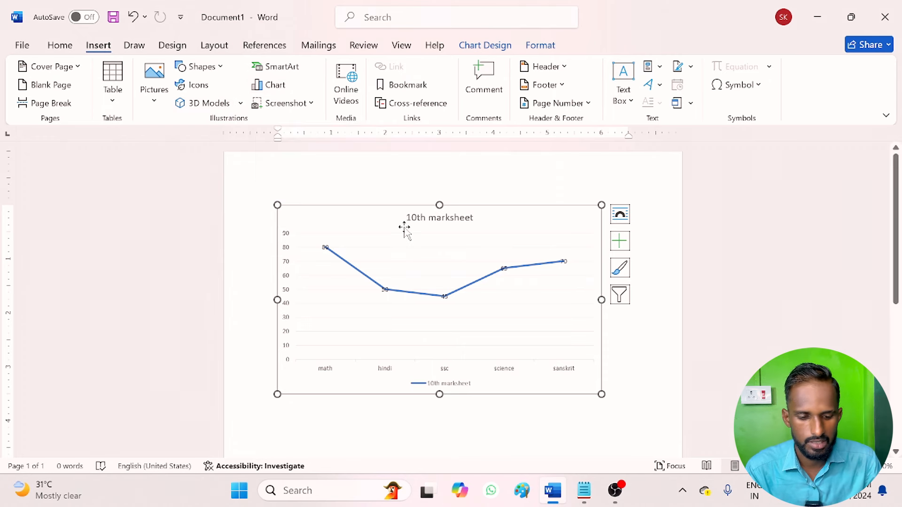
key("ctrl+a")
key("Delete")
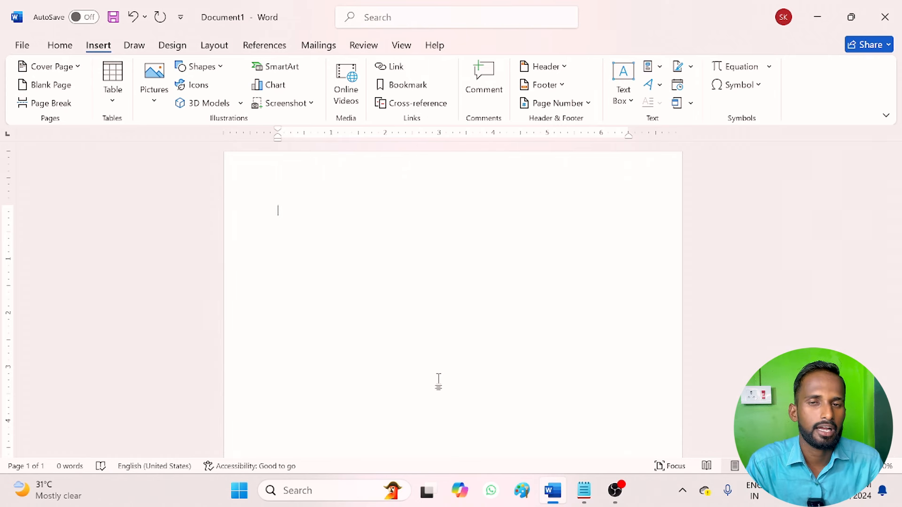
Insert a screen clipping covering most of the desktop, about 3.59" high by 6.5" wide in the document
left_click(312, 104)
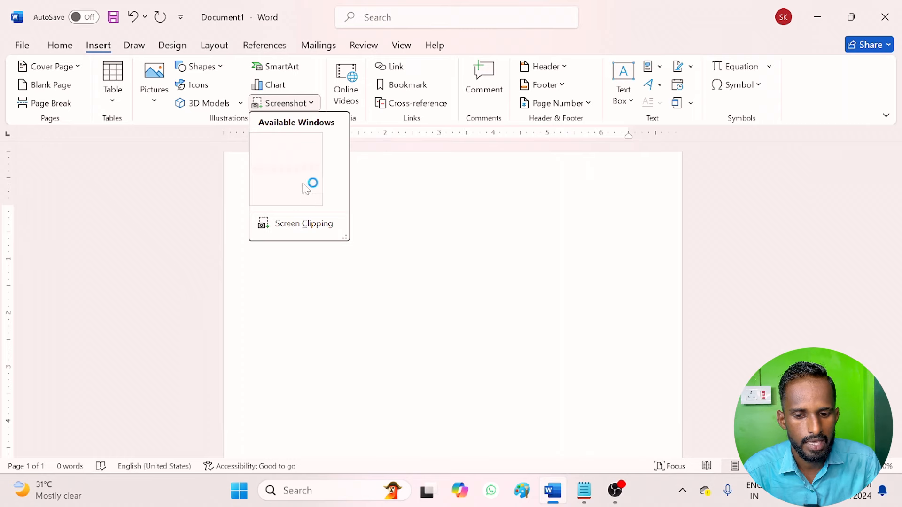
left_click(291, 224)
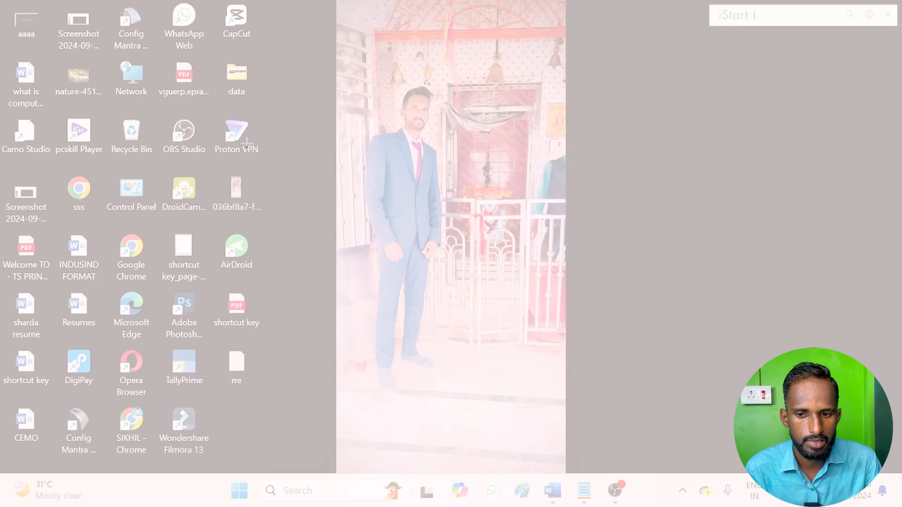
left_click_drag(1, 12, 743, 421)
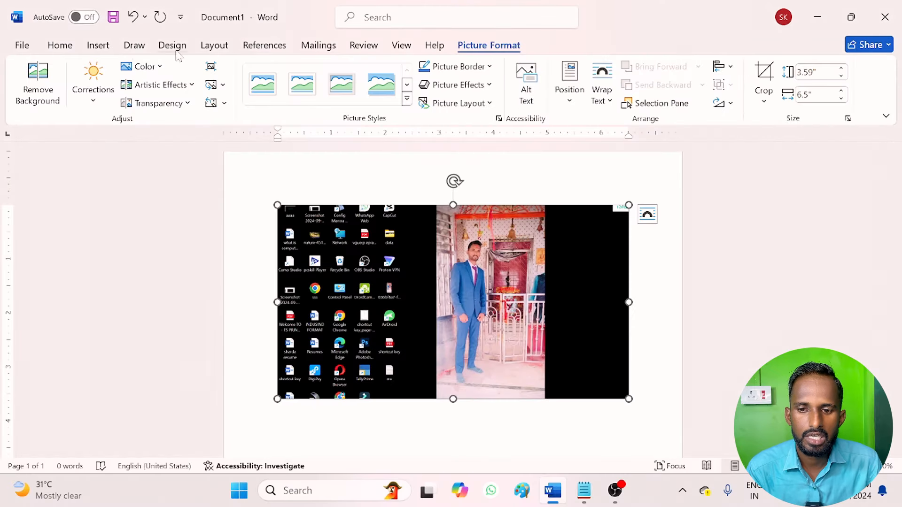
Delete the desktop clipping from the page and open the dialog for inserting an online video
left_click(92, 45)
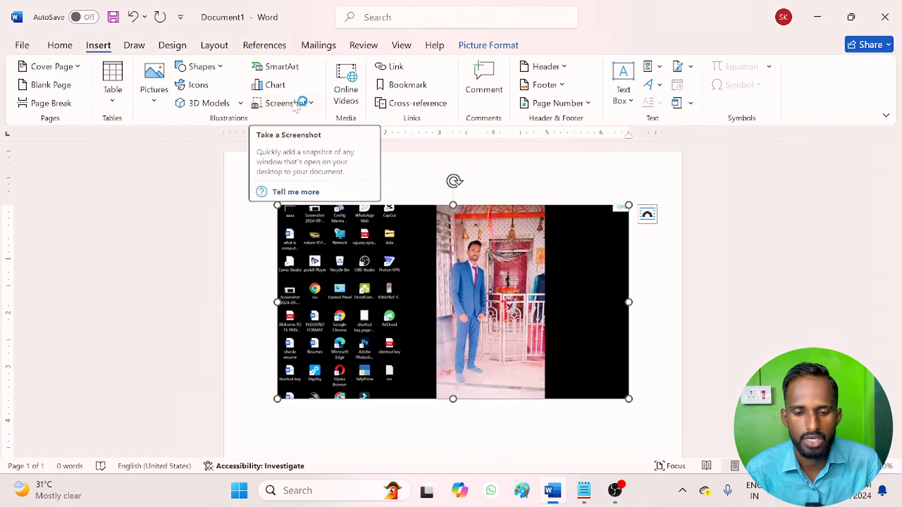
key("Delete")
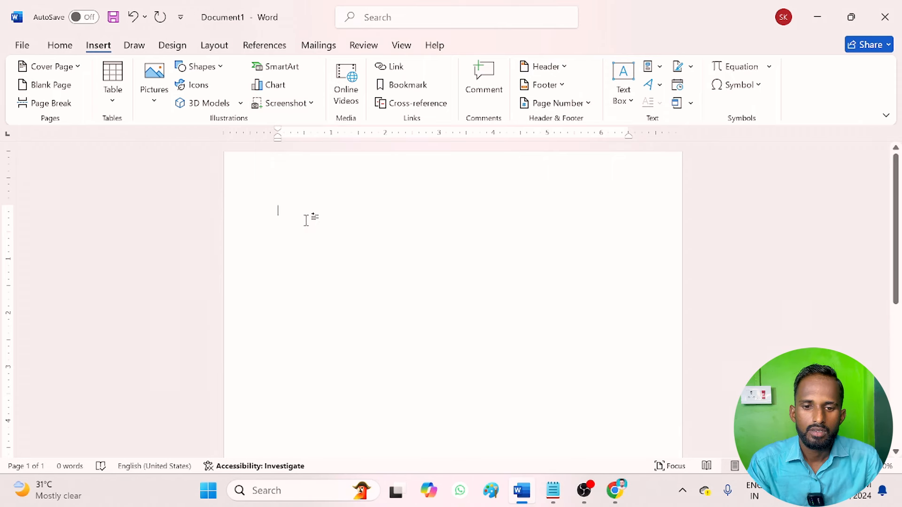
left_click(350, 91)
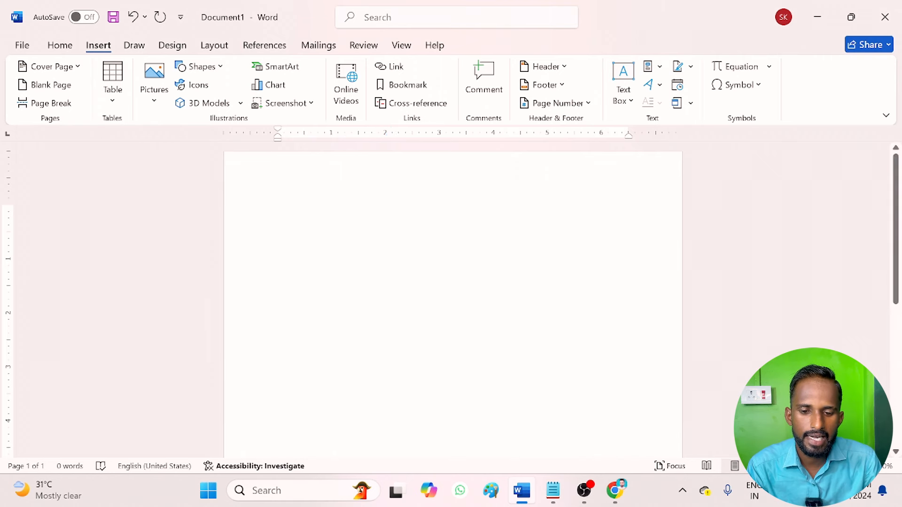
left_click(347, 82)
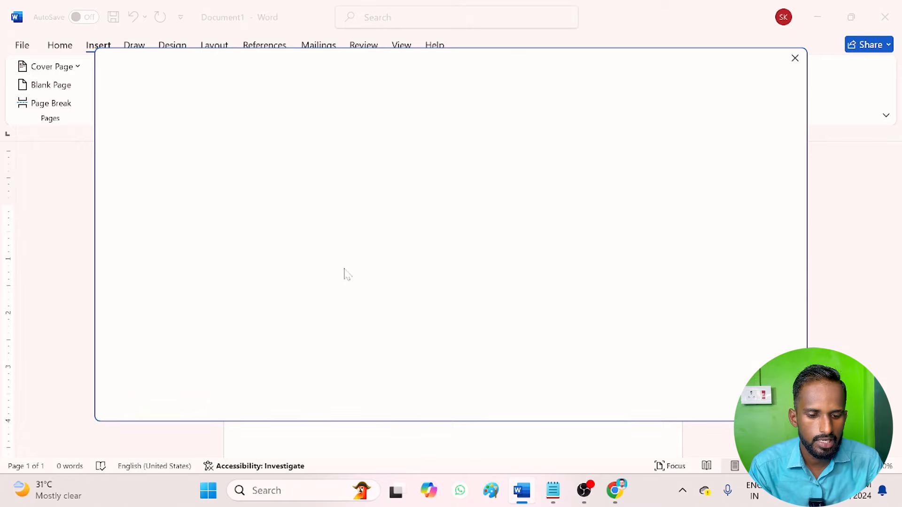
Switch to Chrome and copy the share link of the YouTube video "how to use view tab in power point"
left_click(613, 495)
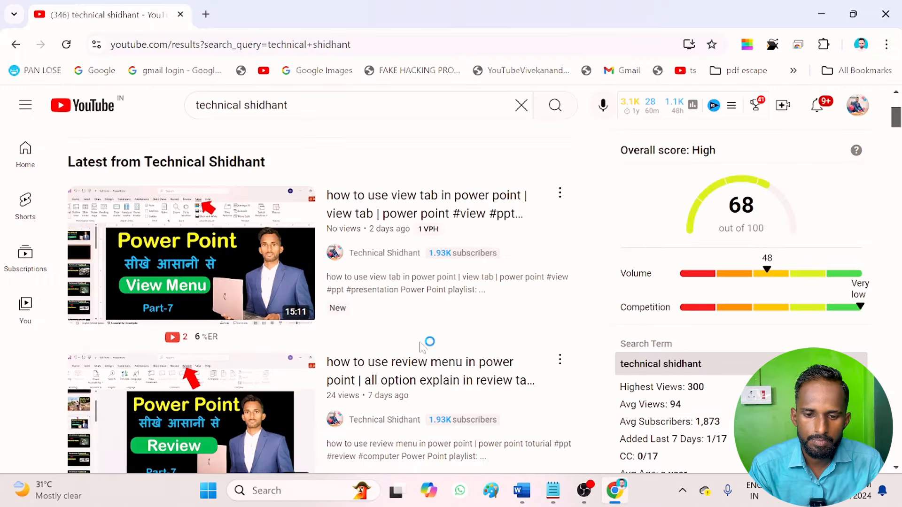
left_click(559, 193)
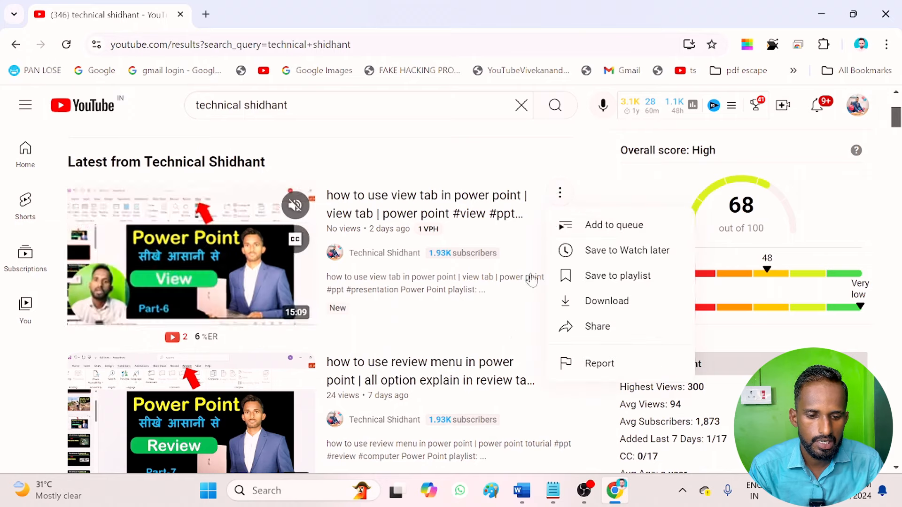
left_click(597, 329)
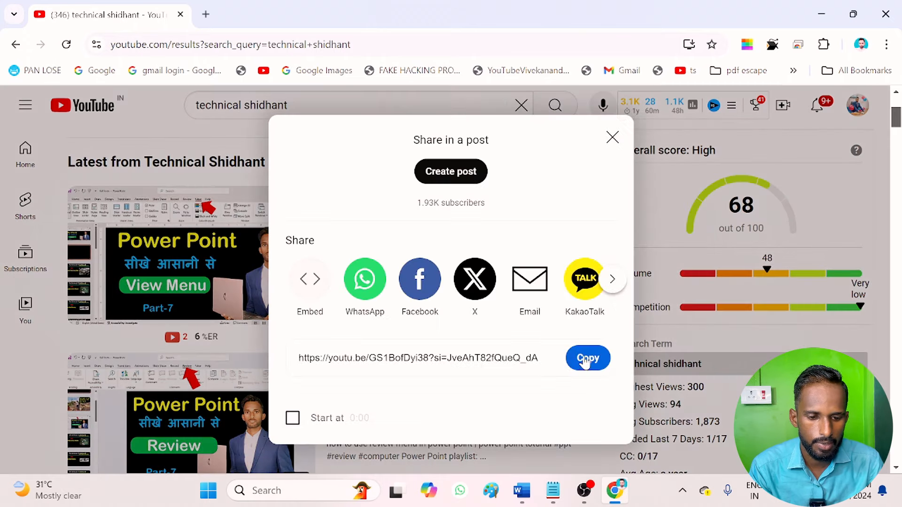
left_click(585, 362)
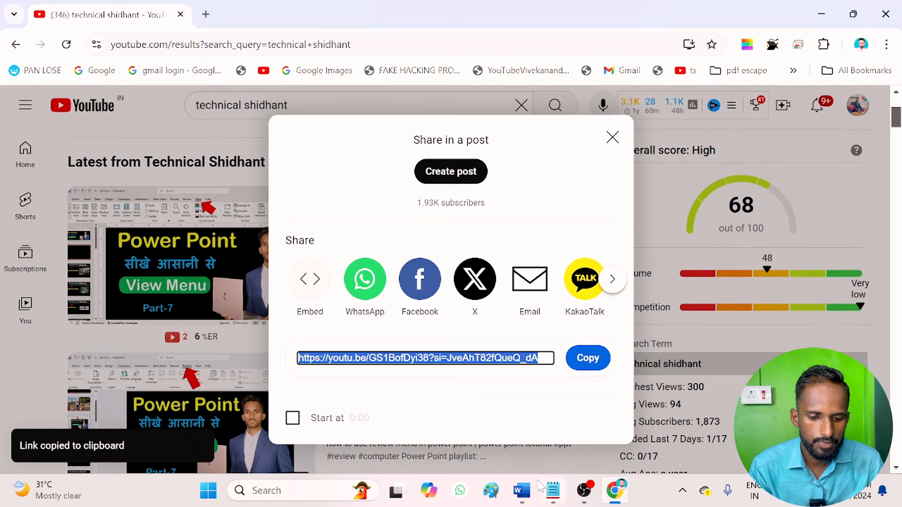
Switch back to Word and insert the online video using the copied YouTube link as its address
left_click(521, 491)
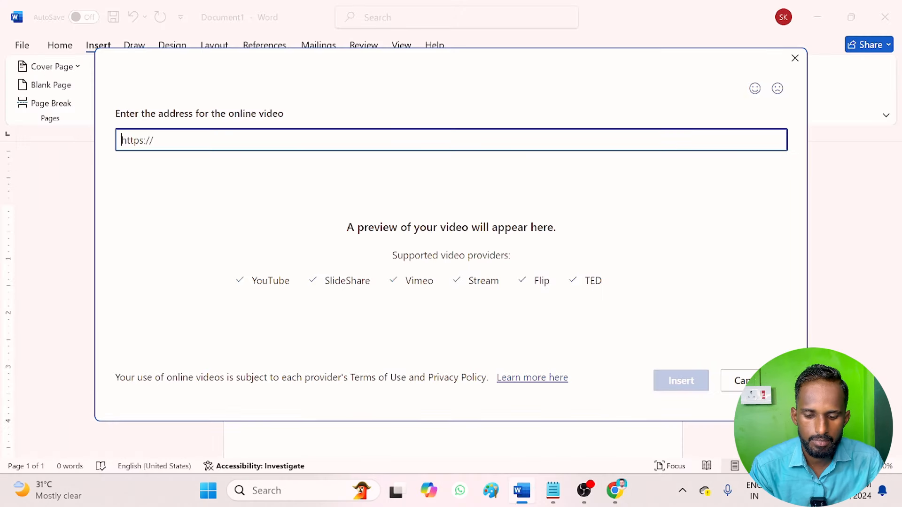
key("ctrl+v")
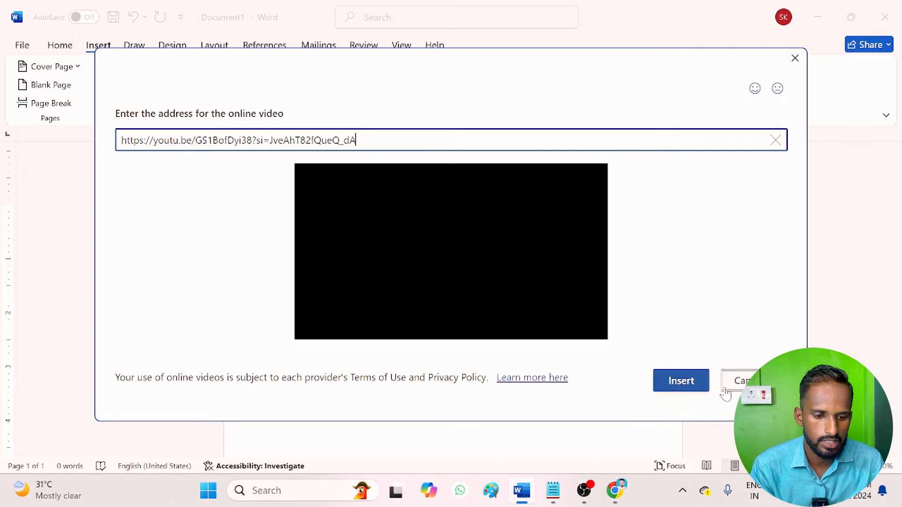
left_click(689, 388)
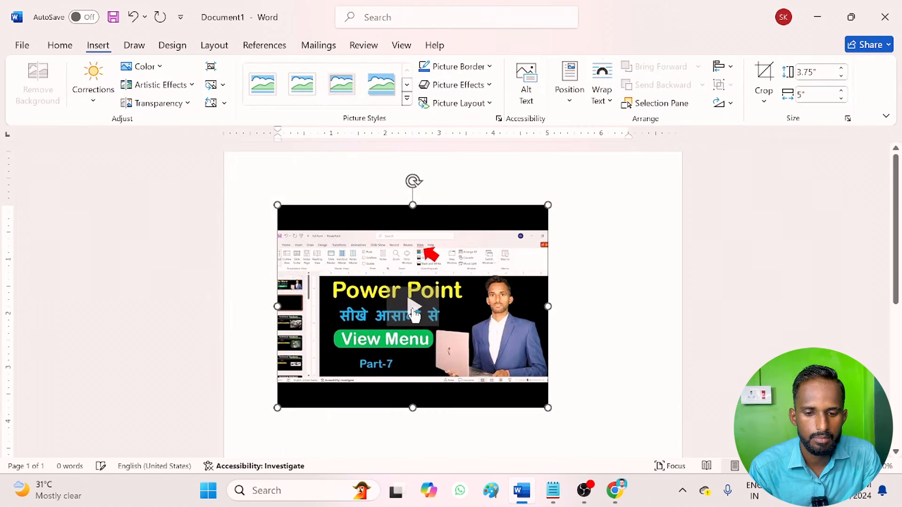
Open the inserted video's player, close it, and delete the video from the document
left_click(413, 312)
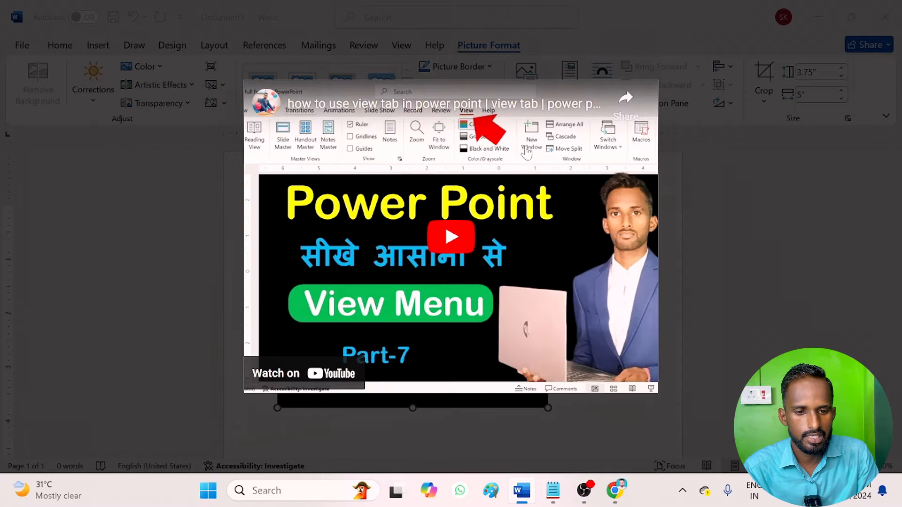
left_click(605, 118)
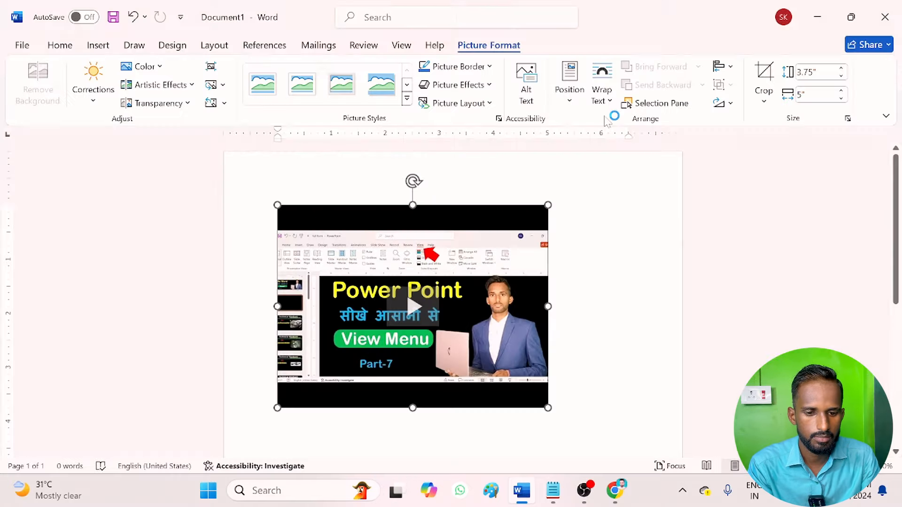
key("Delete")
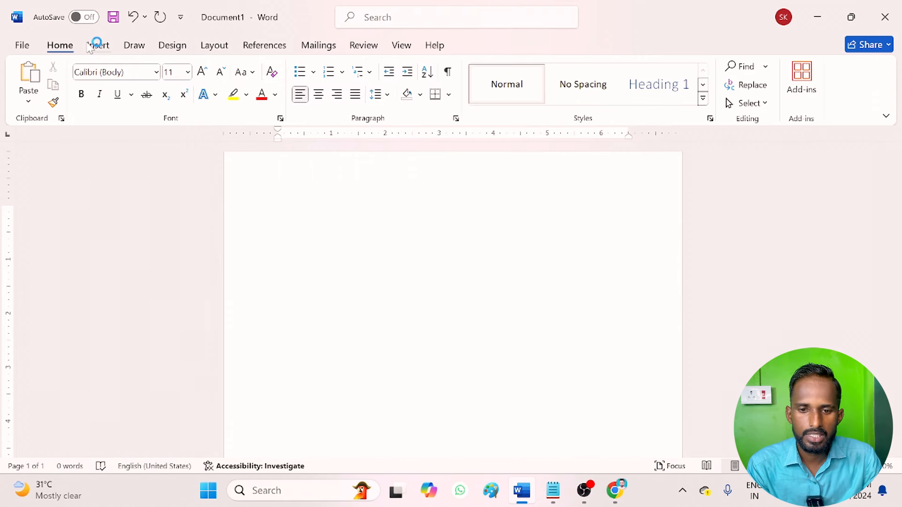
Open the Insert Hyperlink dialog for a new link and move it off the start of the page
left_click(97, 45)
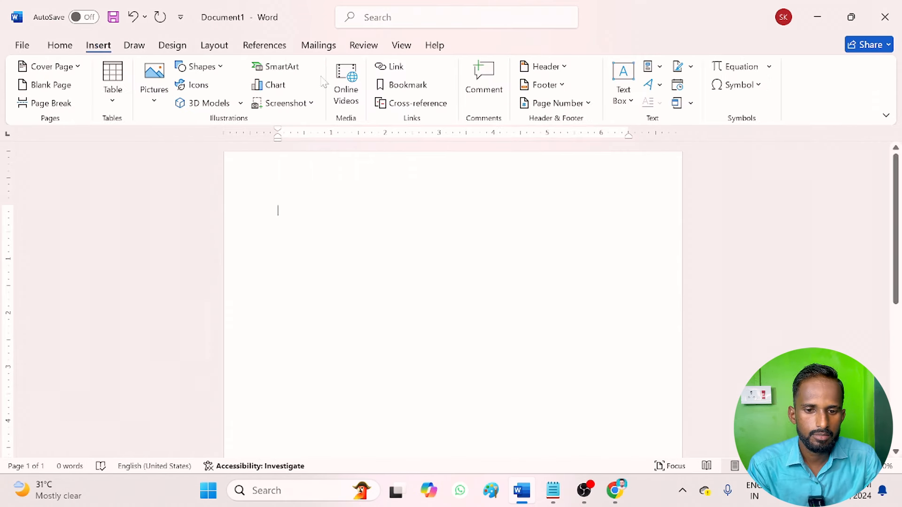
left_click(390, 68)
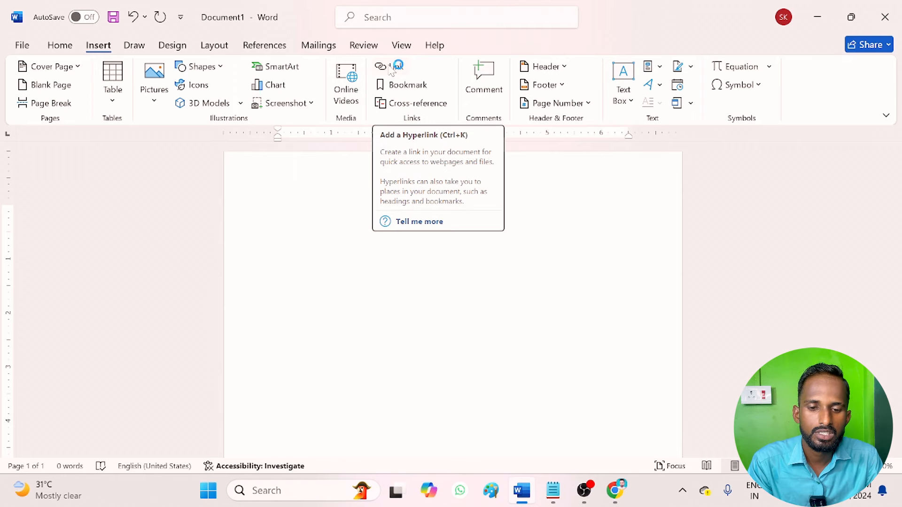
left_click(391, 67)
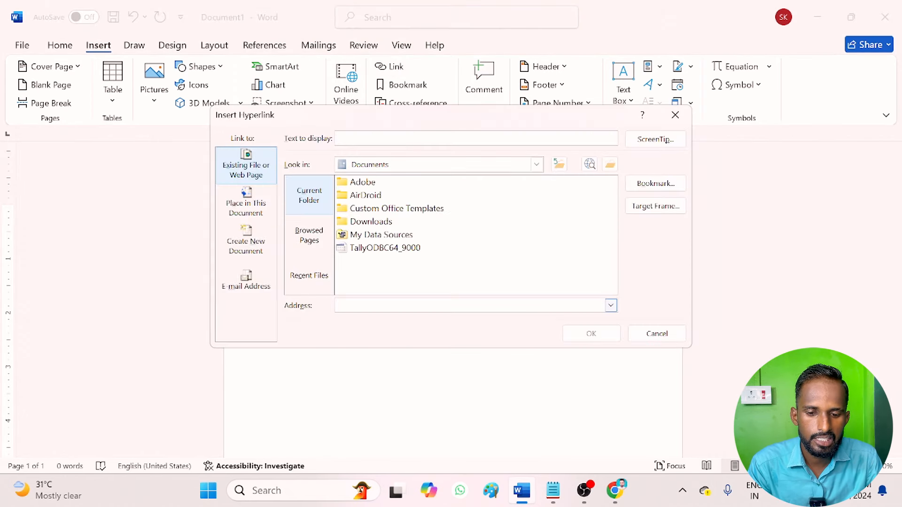
left_click_drag(357, 120, 589, 166)
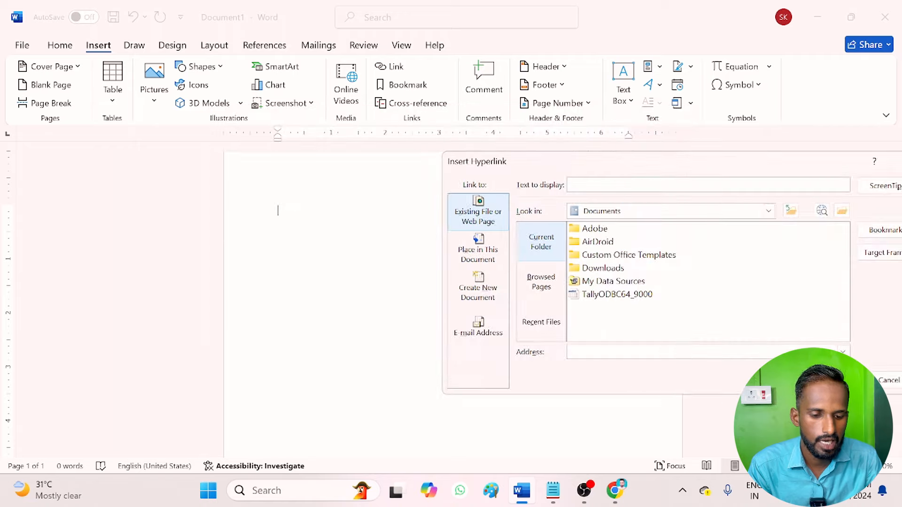
Switch to Chrome and copy the PowerPoint view tab video's share link again for the hyperlink
left_click(607, 501)
left_click(588, 358)
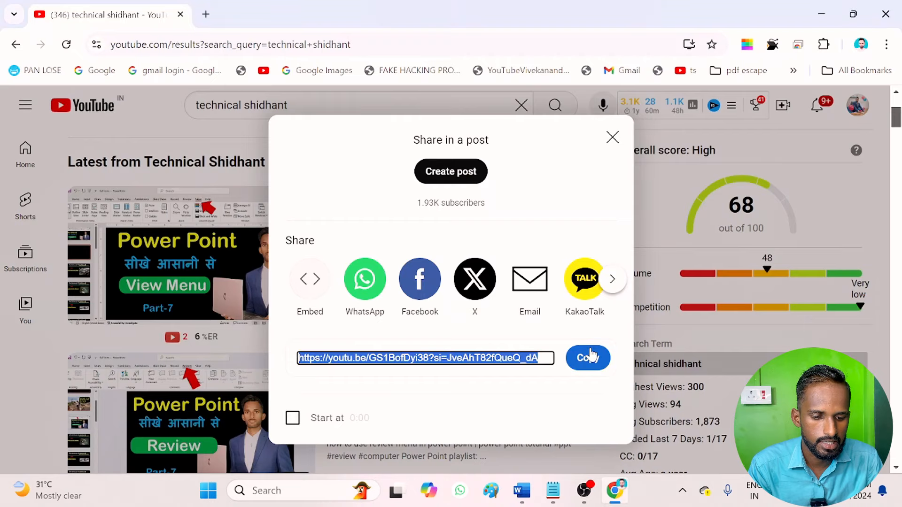
Switch back to Word, insert a hyperlink with the copied YouTube link as its address, and follow it
left_click(522, 491)
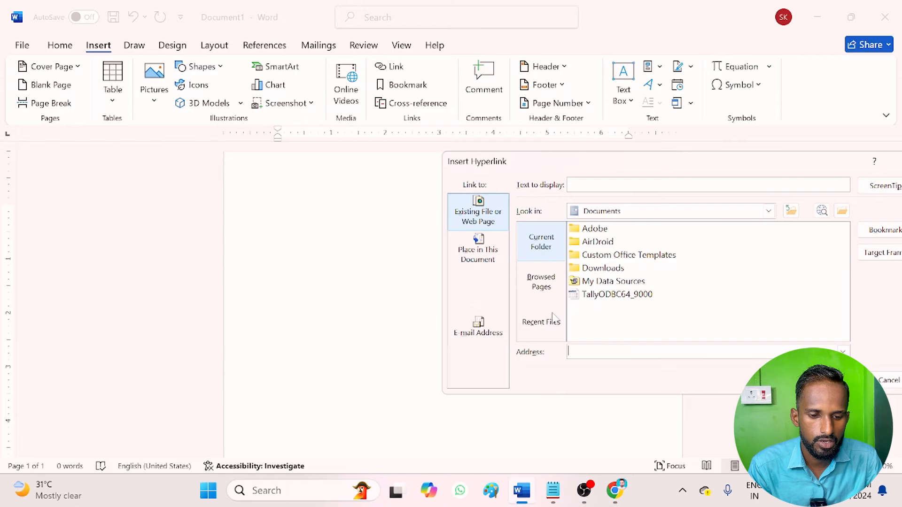
key("ctrl+v")
key("Return")
left_click(376, 213, "ctrl")
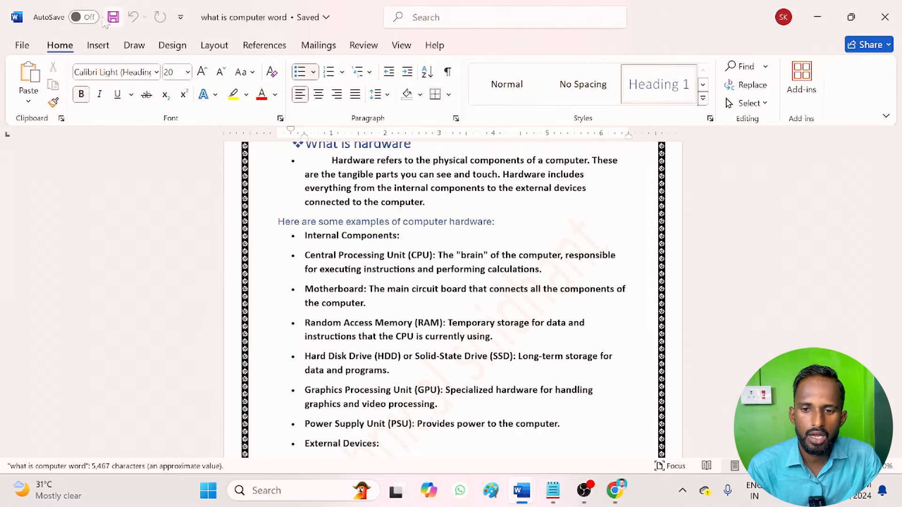
In the "what is computer word" document, bookmark the word Hardware that opens the "What is hardware" paragraph, naming it hardware
left_click(90, 46)
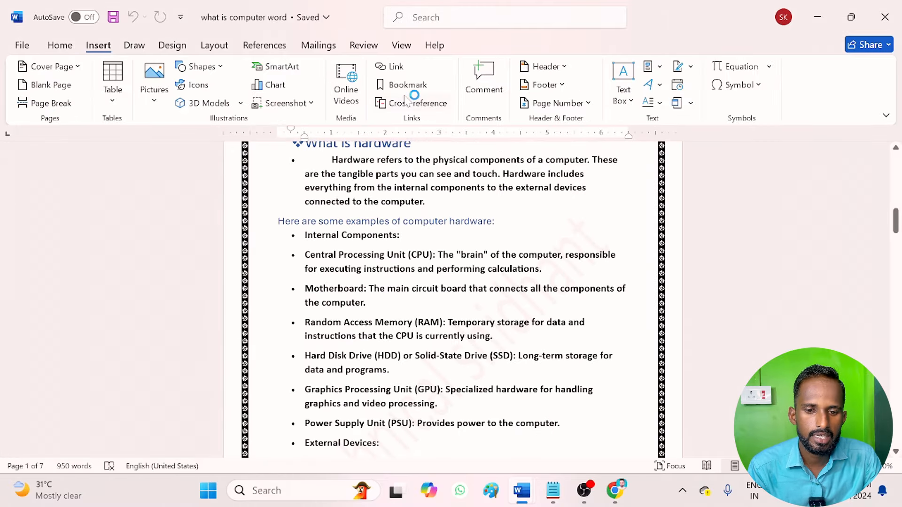
scroll(453, 300, "up", 10)
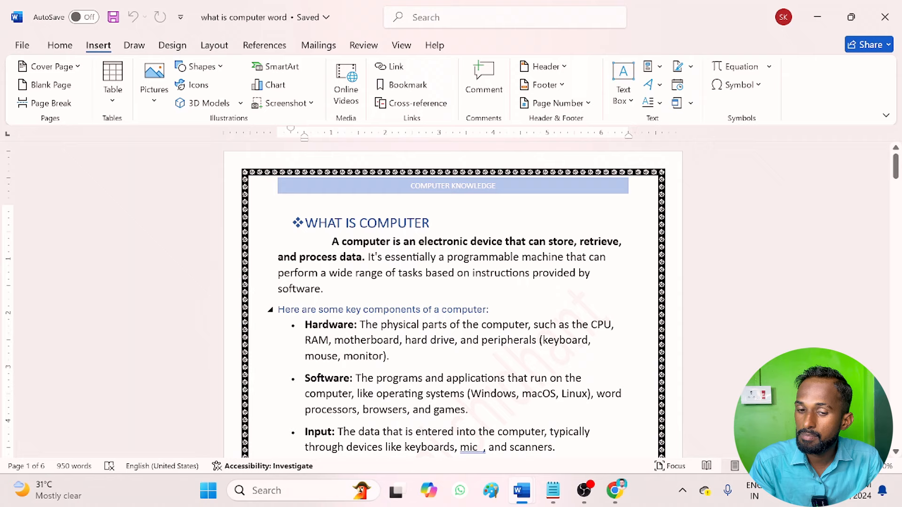
scroll(453, 301, "down", 2)
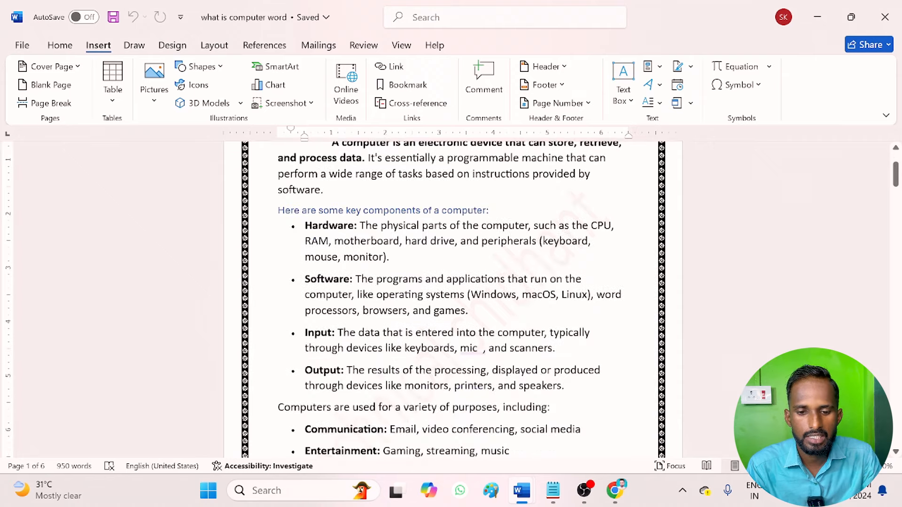
scroll(453, 300, "up", 2)
scroll(453, 301, "down", 8)
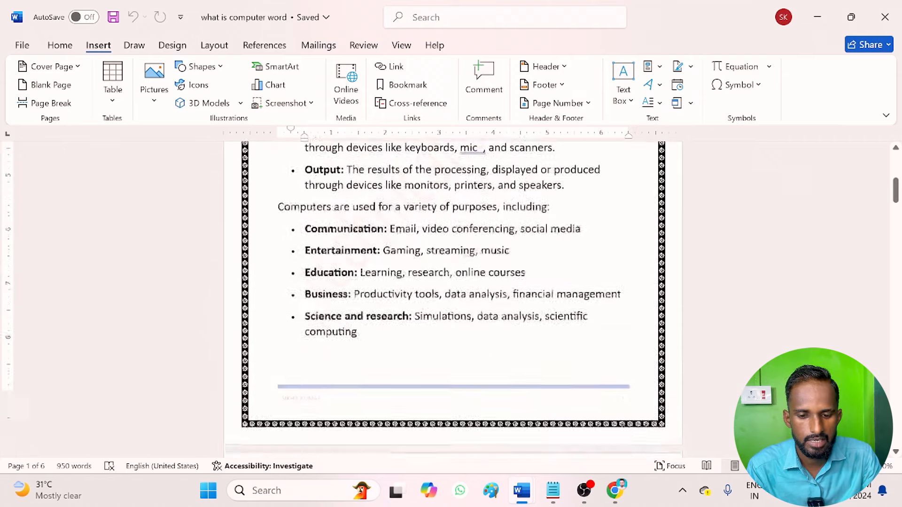
scroll(452, 300, "down", 3)
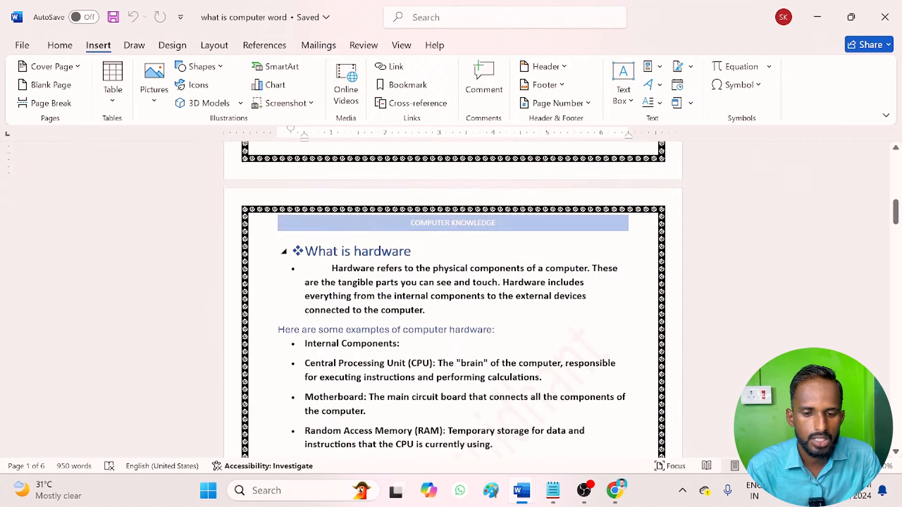
scroll(453, 301, "down", 2)
left_click_drag(332, 161, 374, 161)
left_click(402, 85)
type("ha")
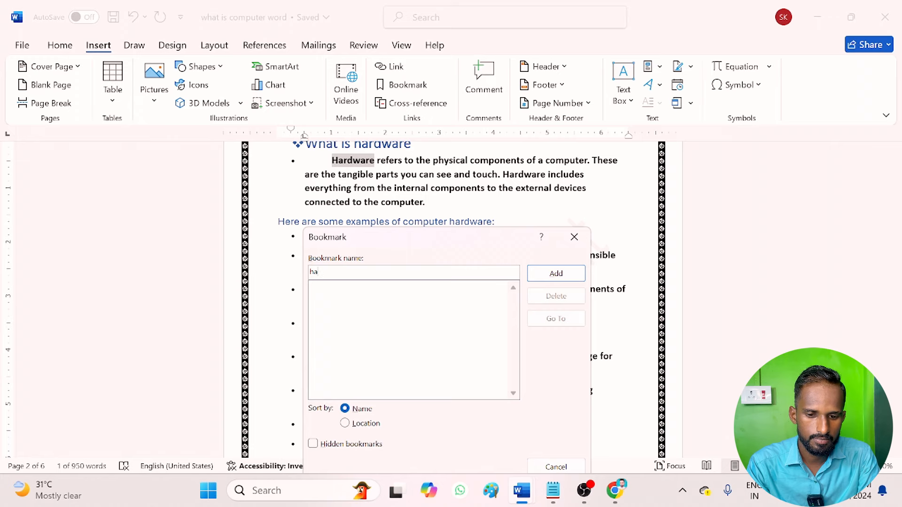
type("rdware")
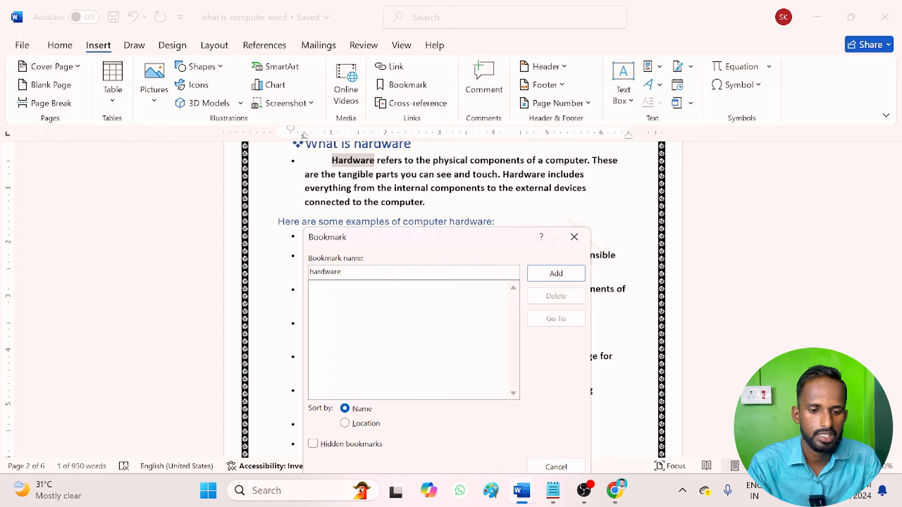
left_click(577, 277)
From the computer generations text further down the document, jump back to the hardware bookmark and close the Bookmark dialog
scroll(452, 301, "down", 10)
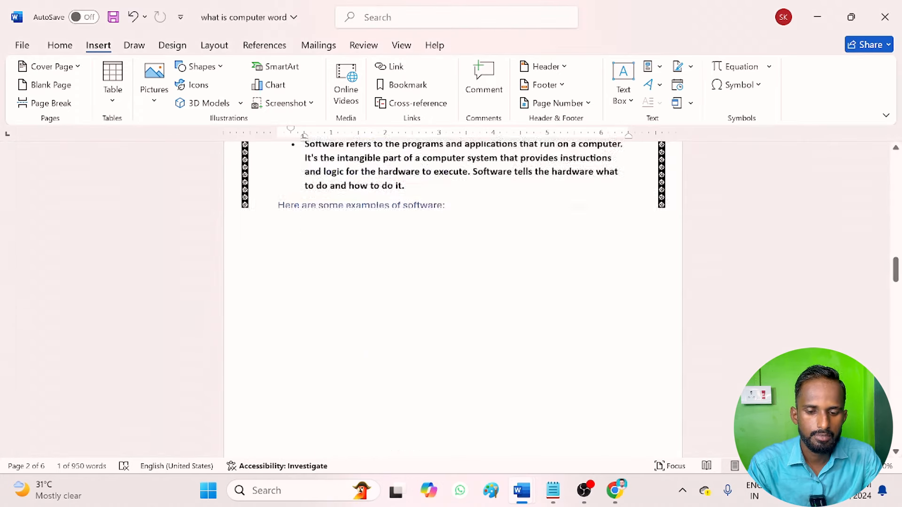
scroll(344, 166, "down", 15)
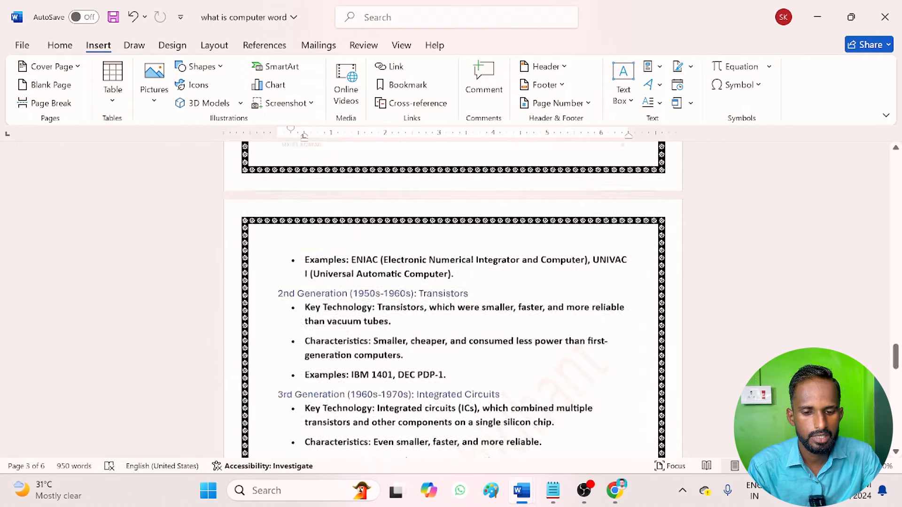
left_click(400, 84)
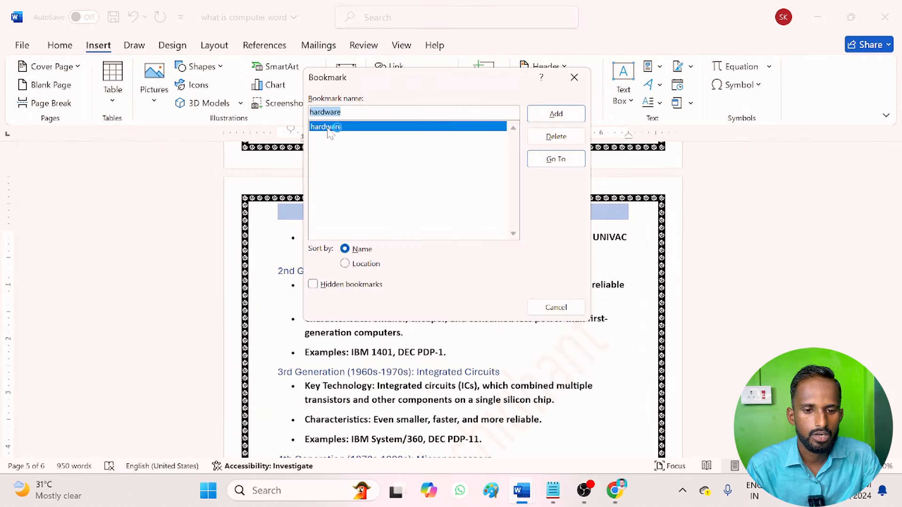
left_click(556, 159)
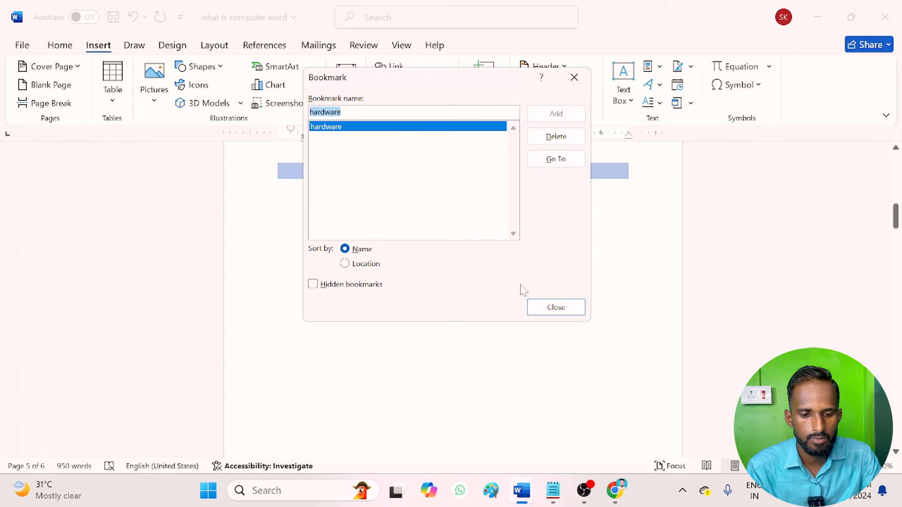
left_click(551, 305)
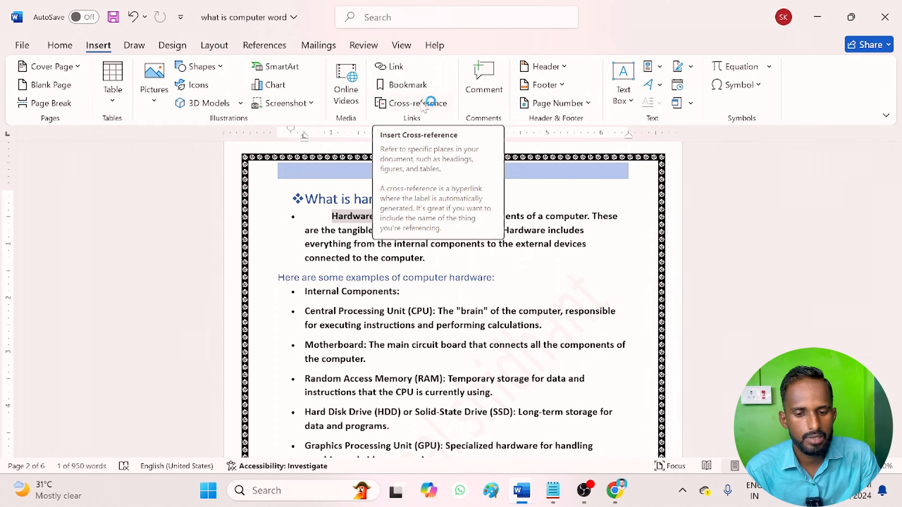
Delete the hardware bookmark and bookmark the heading "What is hardware" under the name whatishardware instead
left_click(305, 245)
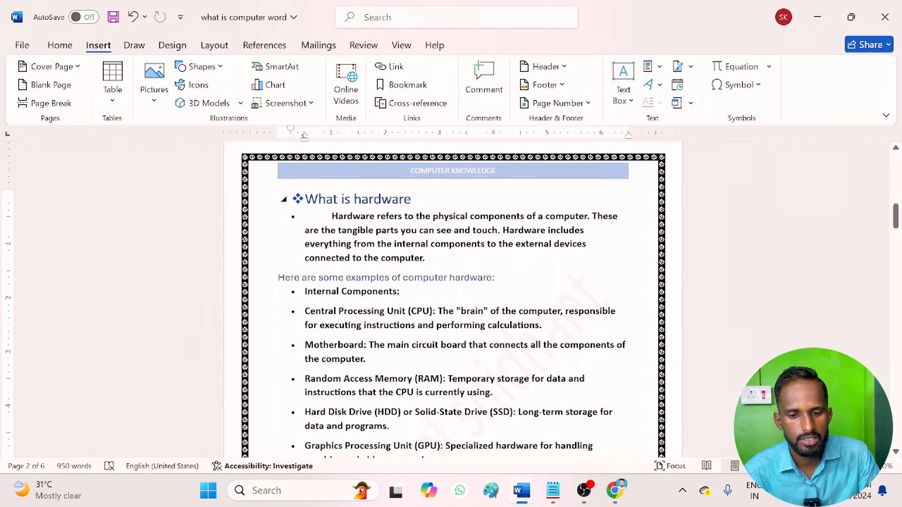
left_click_drag(413, 199, 306, 199)
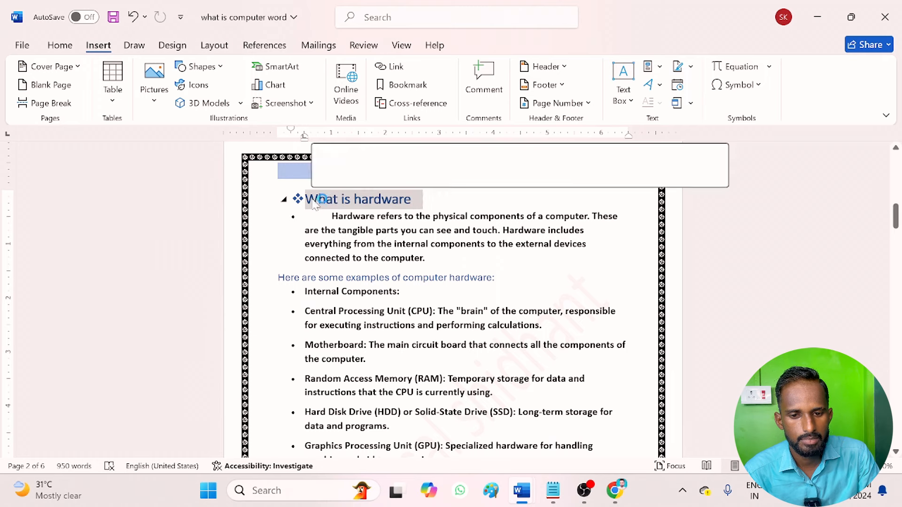
left_click(400, 86)
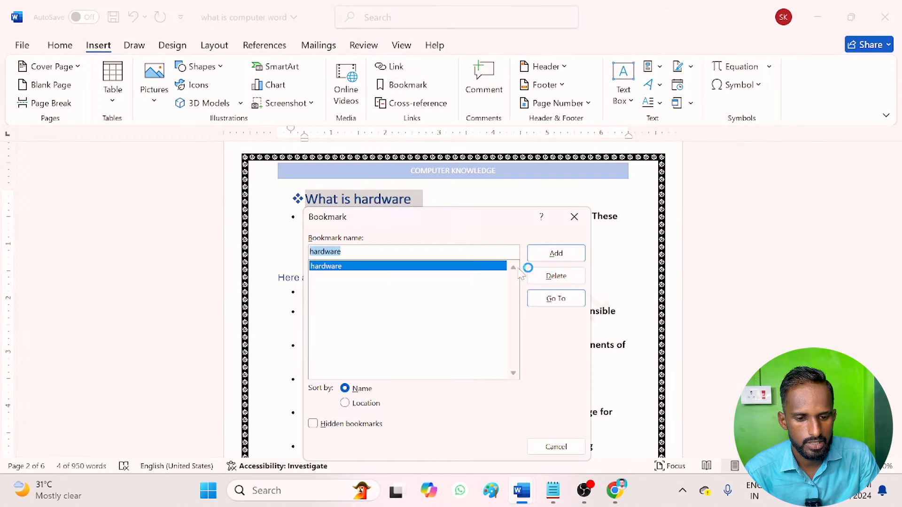
left_click(555, 276)
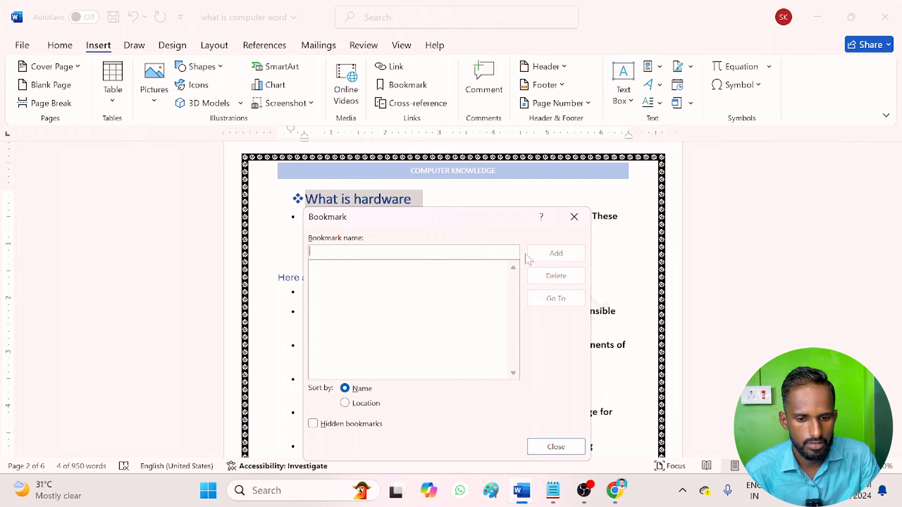
left_click_drag(411, 225, 543, 236)
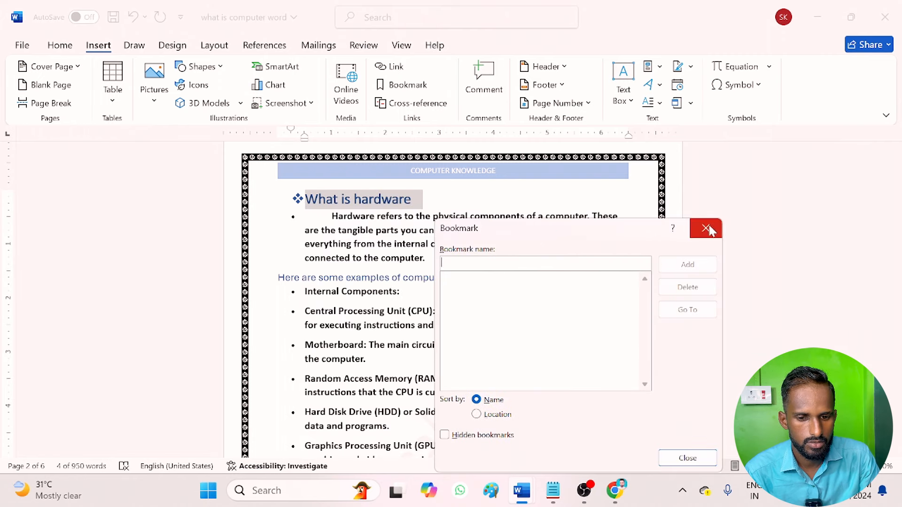
type("hardware")
left_click(687, 264)
Bookmark the heading "What is software" under the name whatissoftware
scroll(499, 282, "down", 11)
left_click_drag(407, 185, 307, 186)
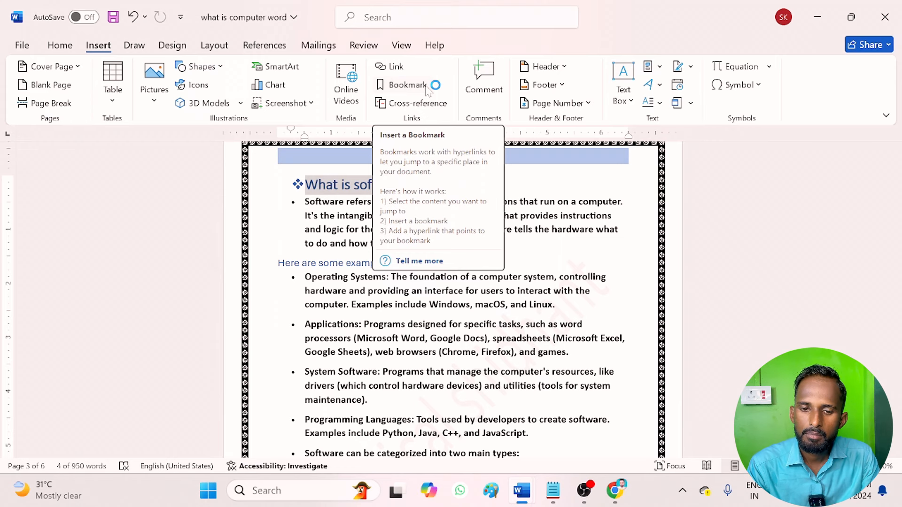
left_click(408, 85)
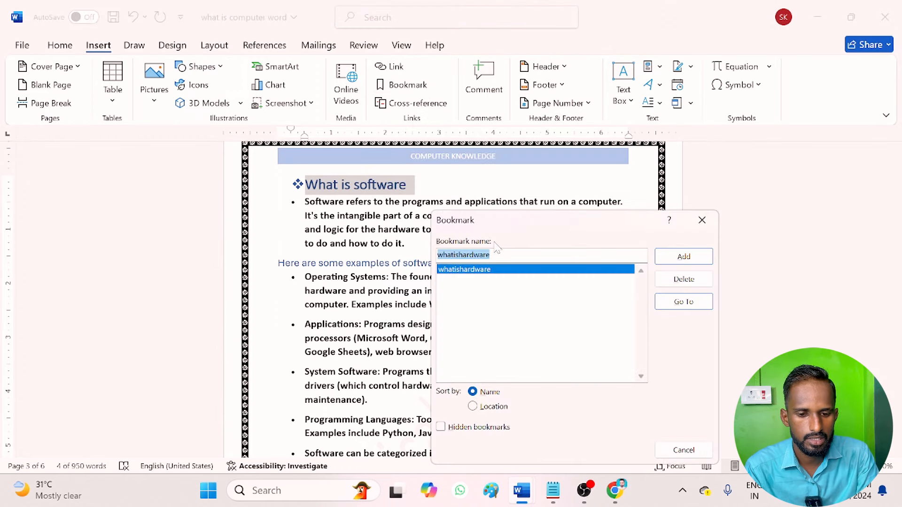
left_click(497, 254)
key("BackSpace")
key("BackSpace")
key("BackSpace")
key("BackSpace")
key("BackSpace")
key("BackSpace")
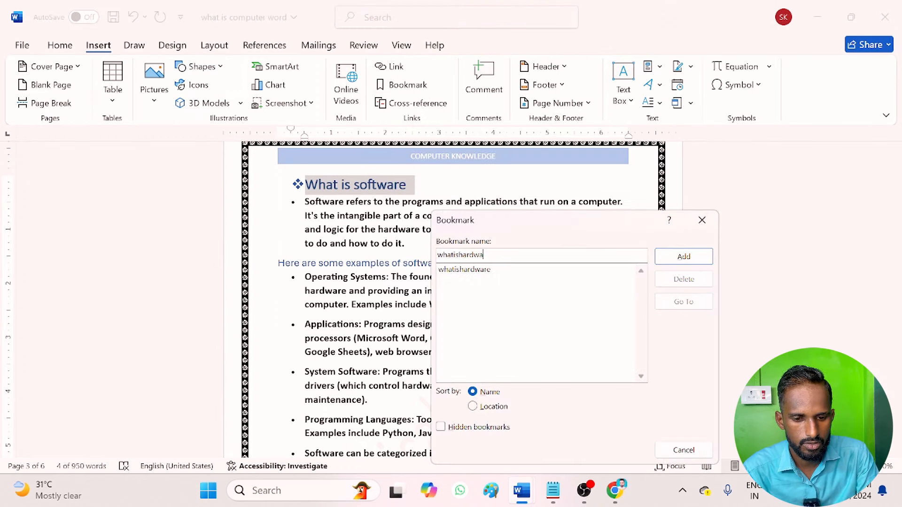
key("BackSpace")
key("BackSpace")
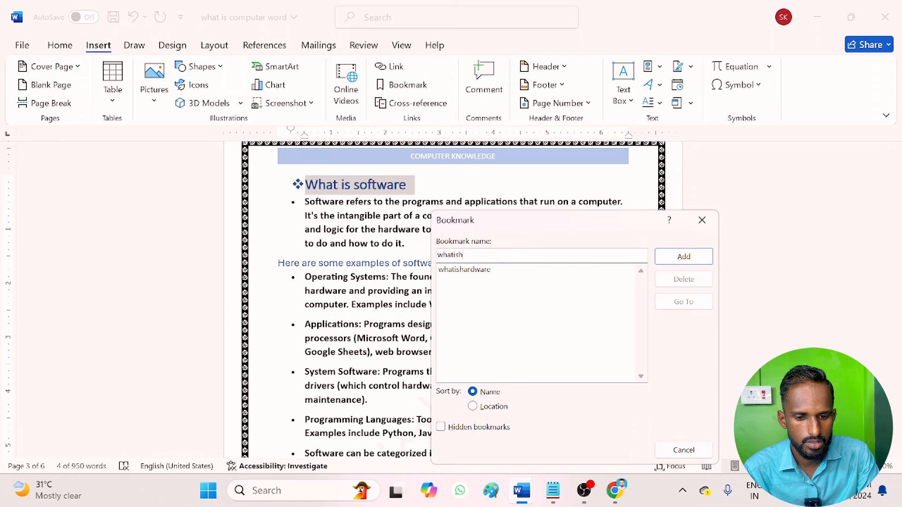
type("ssof")
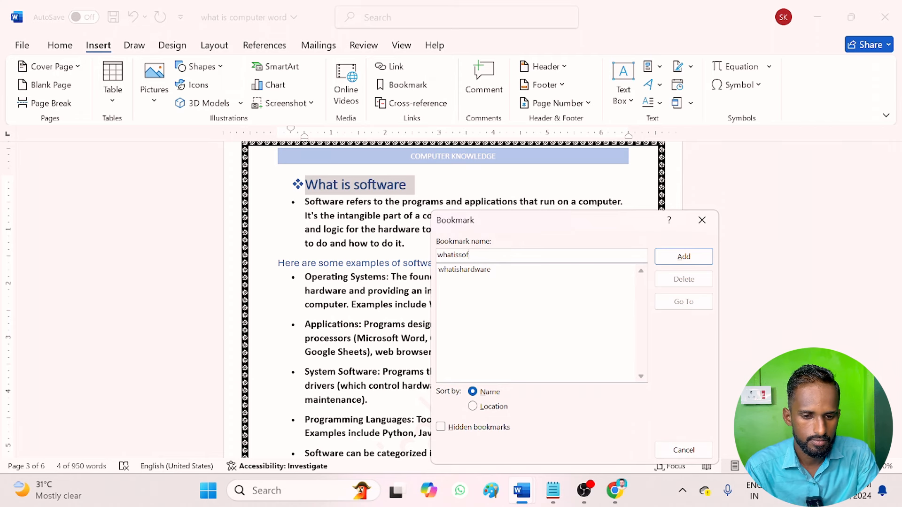
type("tware")
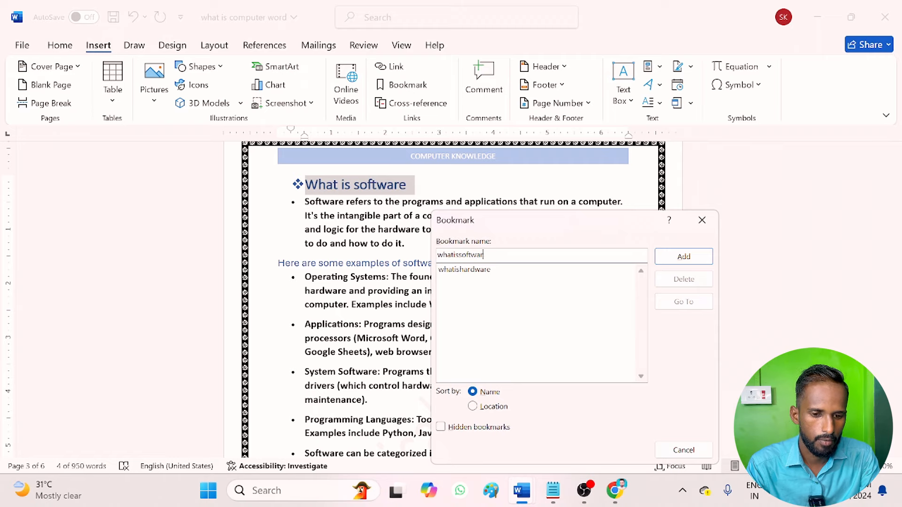
left_click(684, 256)
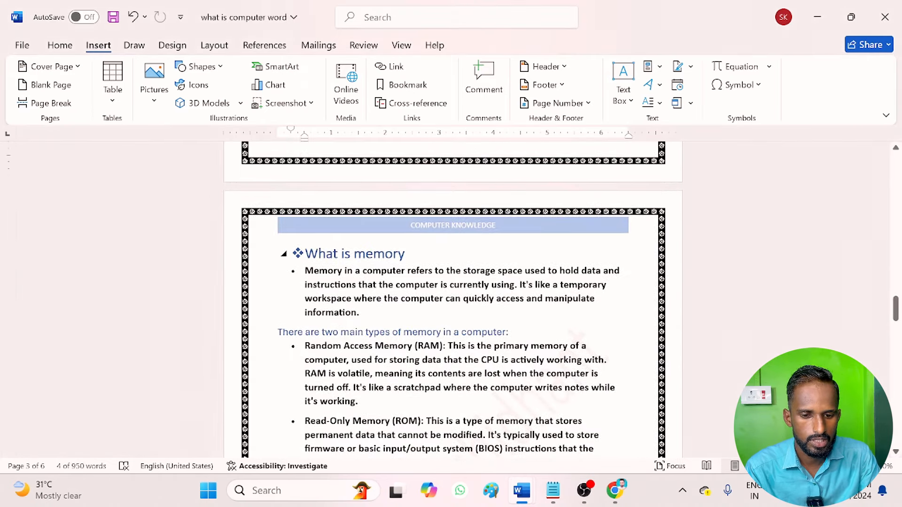
Bookmark the heading "What is memory" under the name whatismemory
left_click_drag(408, 256, 310, 259)
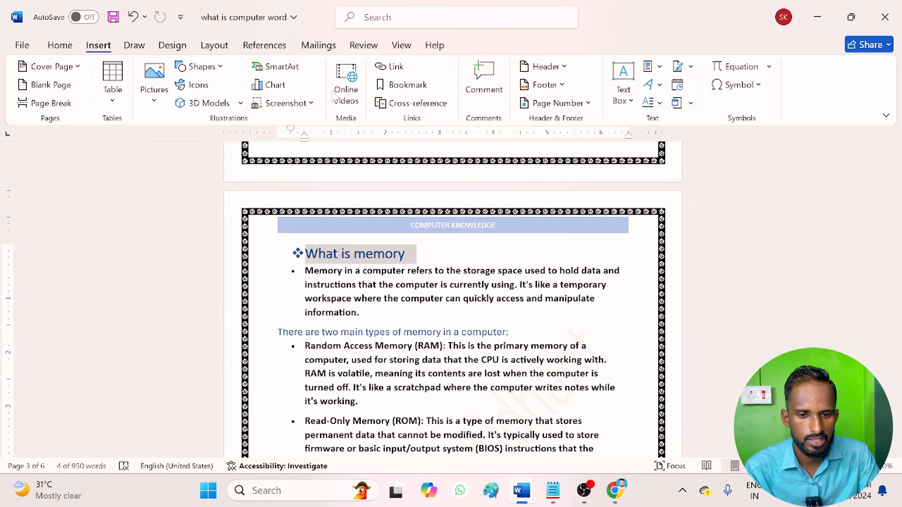
left_click(423, 83)
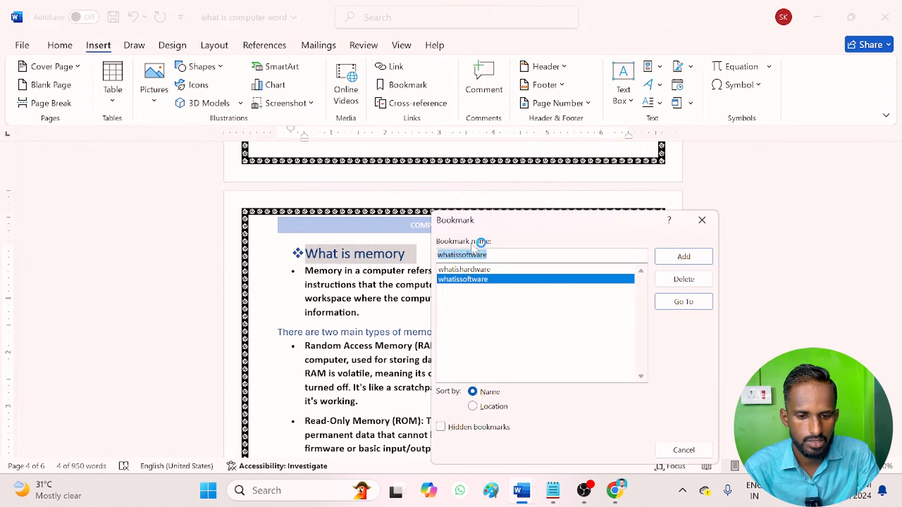
left_click(493, 255)
key("BackSpace")
key("BackSpace")
key("BackSpace")
key("BackSpace")
key("BackSpace")
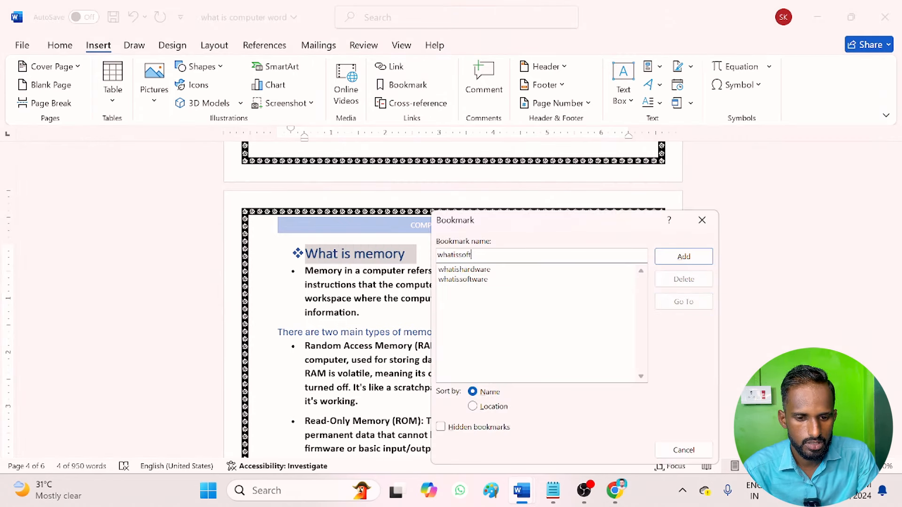
key("BackSpace")
key("BackSpace")
key("BackSpace")
type("me")
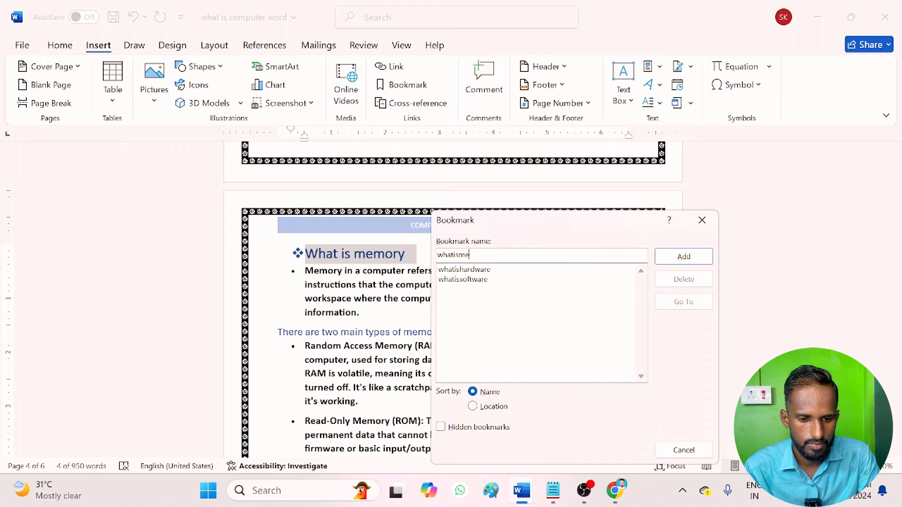
type("mory")
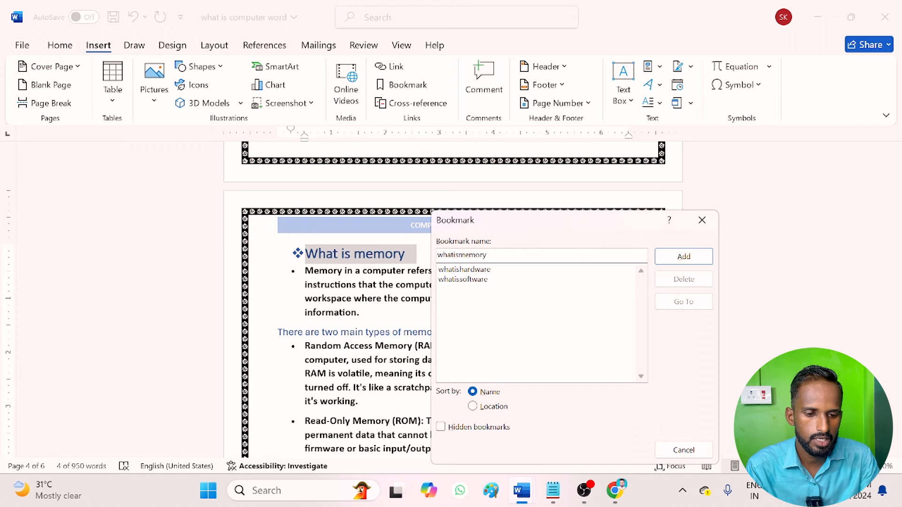
left_click(684, 256)
scroll(529, 240, "up", 15)
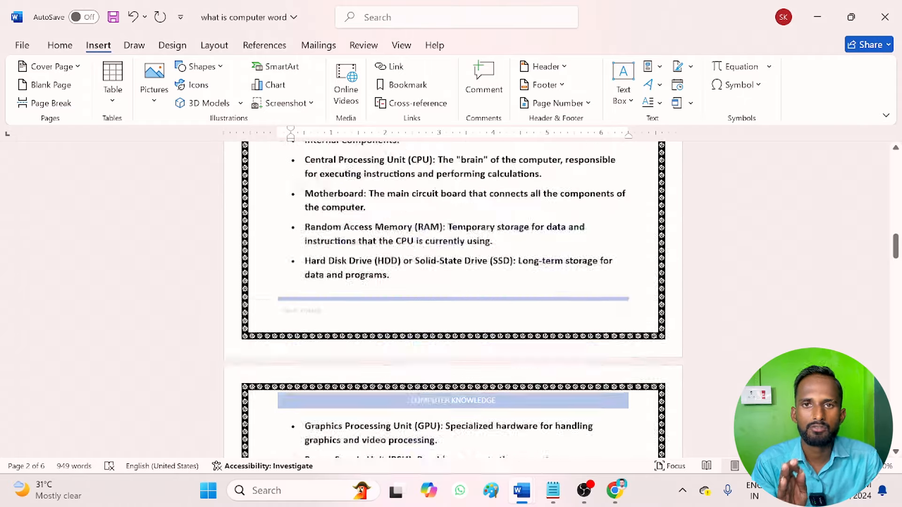
scroll(452, 300, "up", 6)
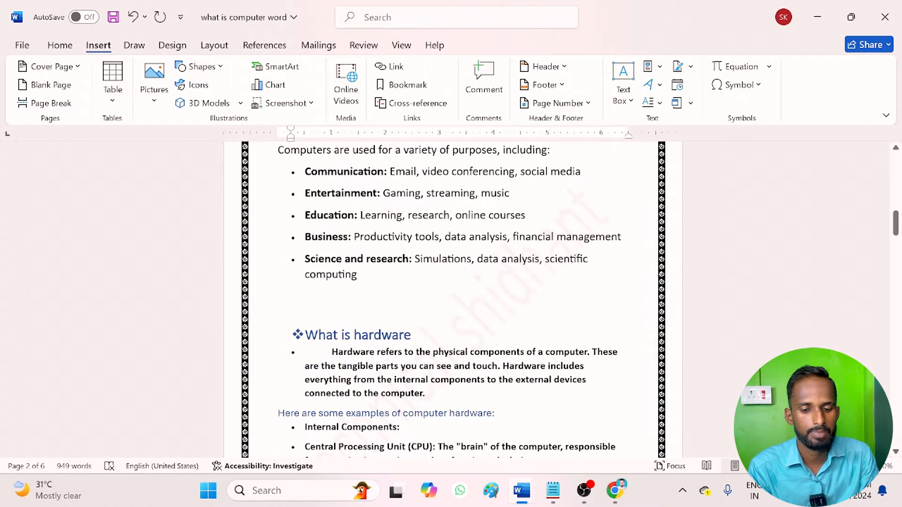
scroll(452, 300, "up", 15)
scroll(453, 301, "down", 12)
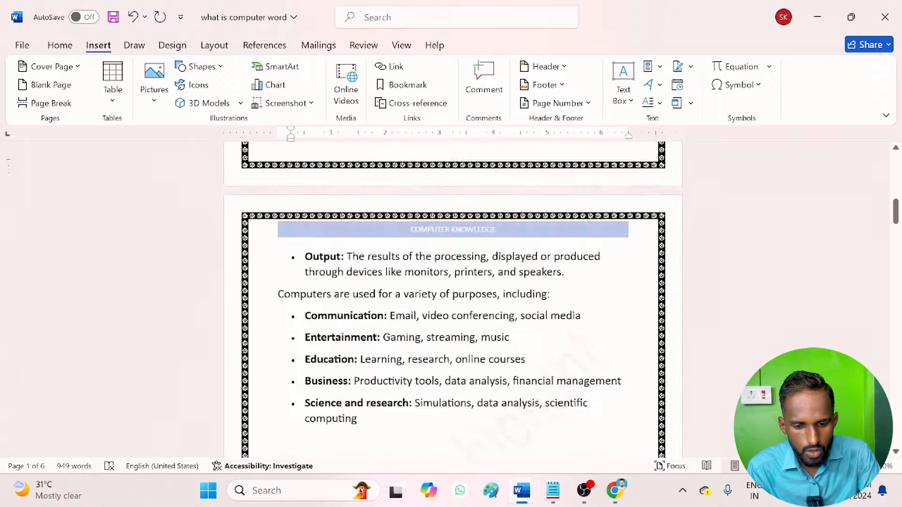
scroll(452, 300, "down", 20)
scroll(453, 300, "up", 20)
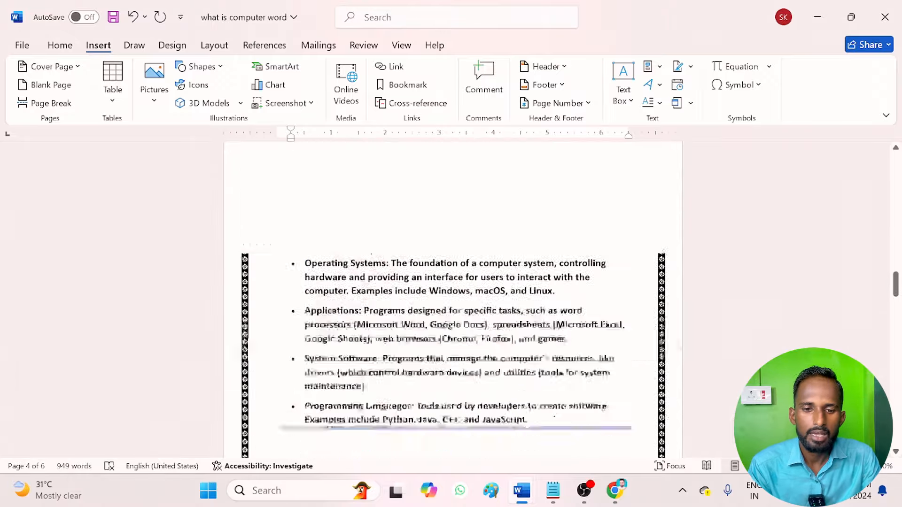
In the blank space above the heading "WHAT IS COMPUTER", insert a hyperlinked cross-reference to the bookmark text of whatishardware
scroll(427, 110, "up", 1)
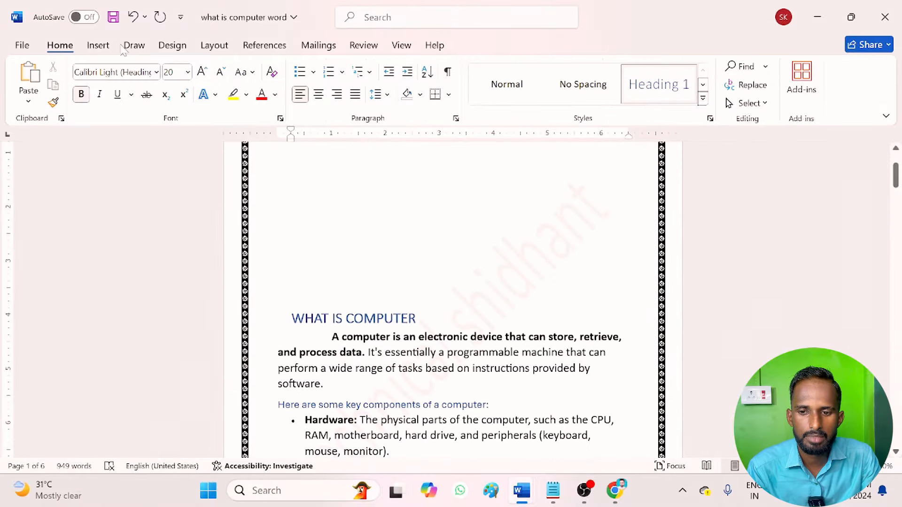
left_click(98, 45)
scroll(284, 261, "up", 3)
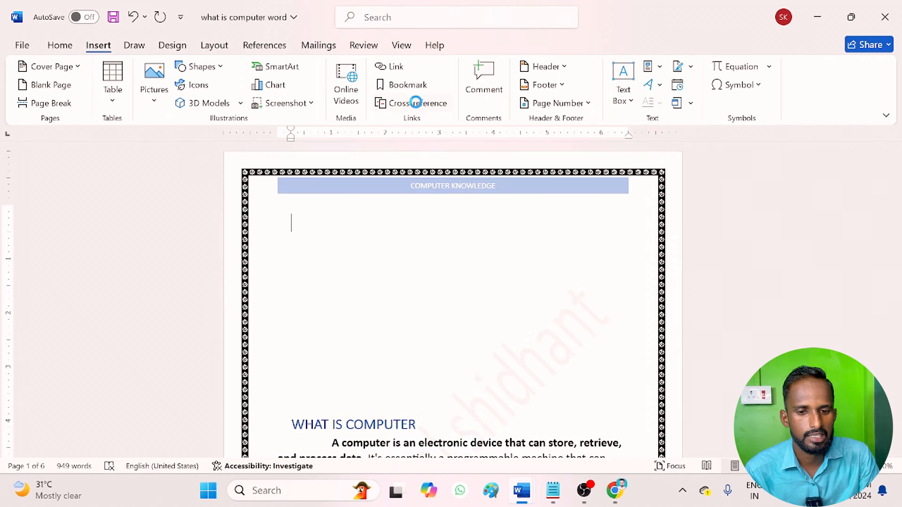
left_click(414, 103)
left_click(397, 149)
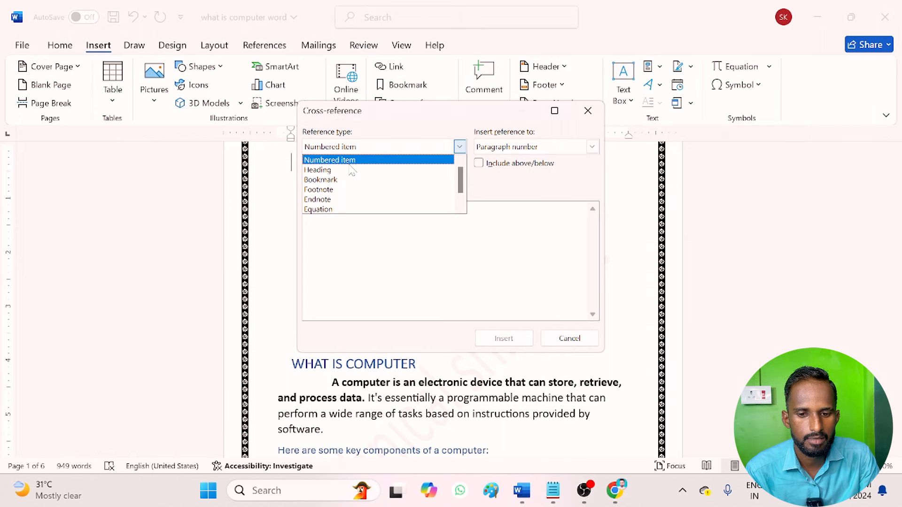
left_click(339, 189)
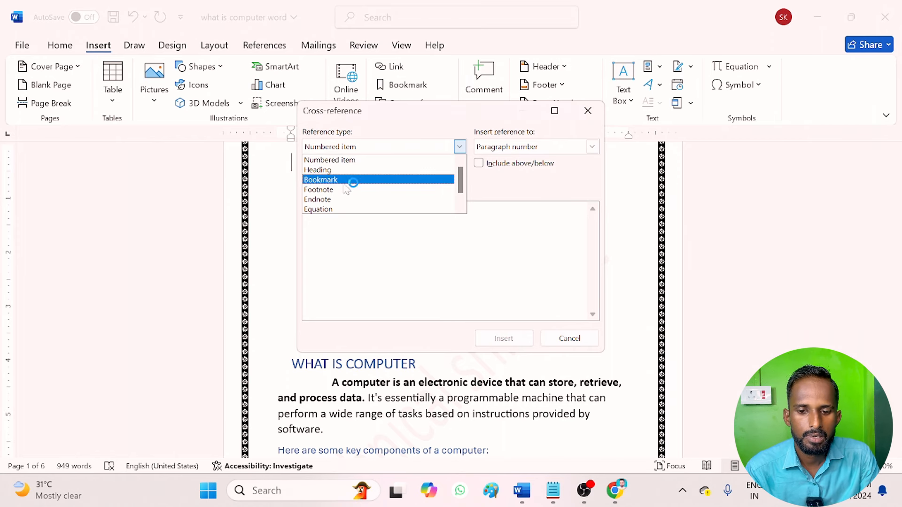
left_click(341, 181)
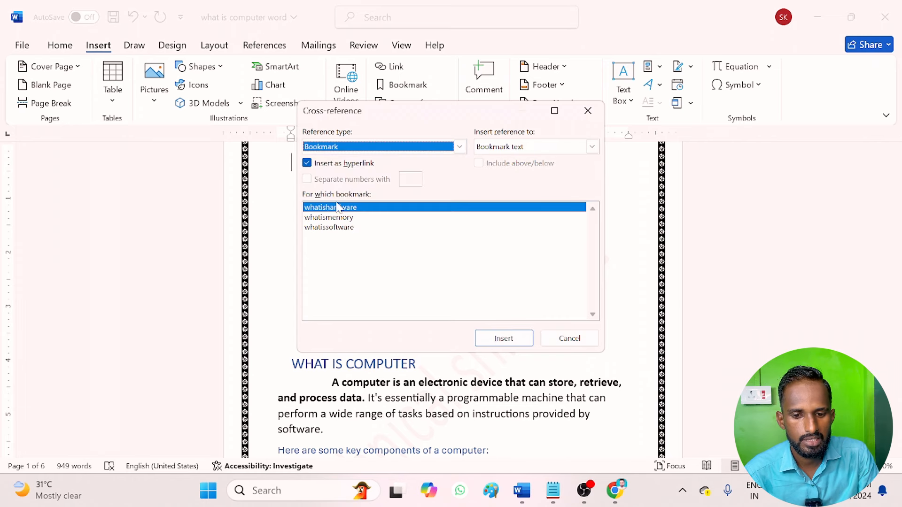
left_click_drag(425, 111, 607, 117)
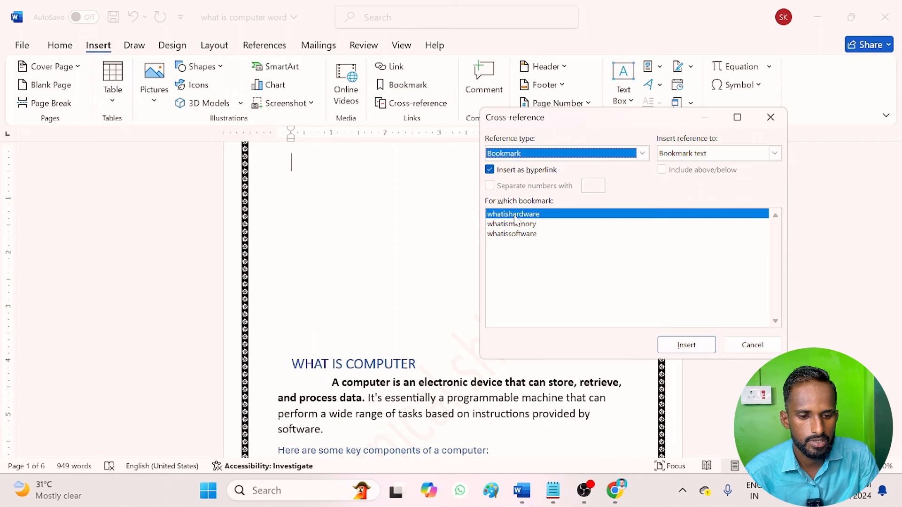
left_click(681, 344)
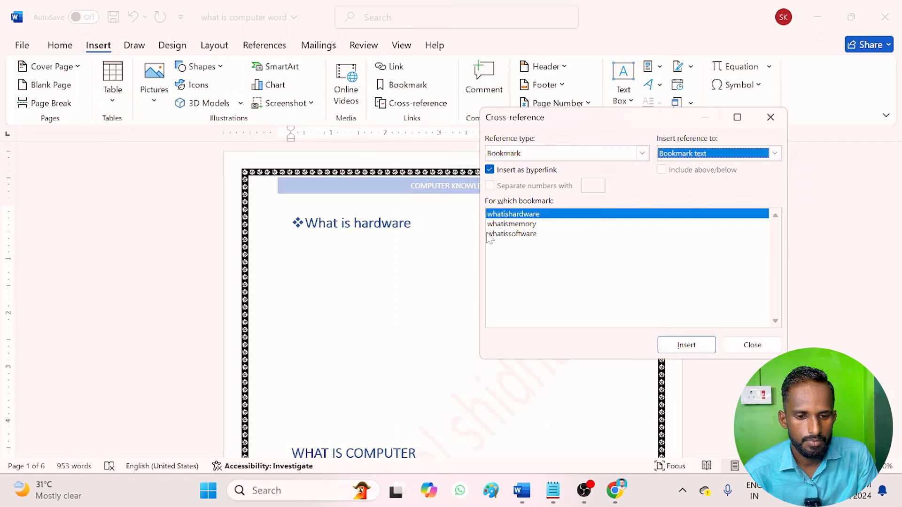
Insert cross-references to the whatismemory and whatissoftware bookmarks below the hardware one, and close the dialog
left_click(516, 224)
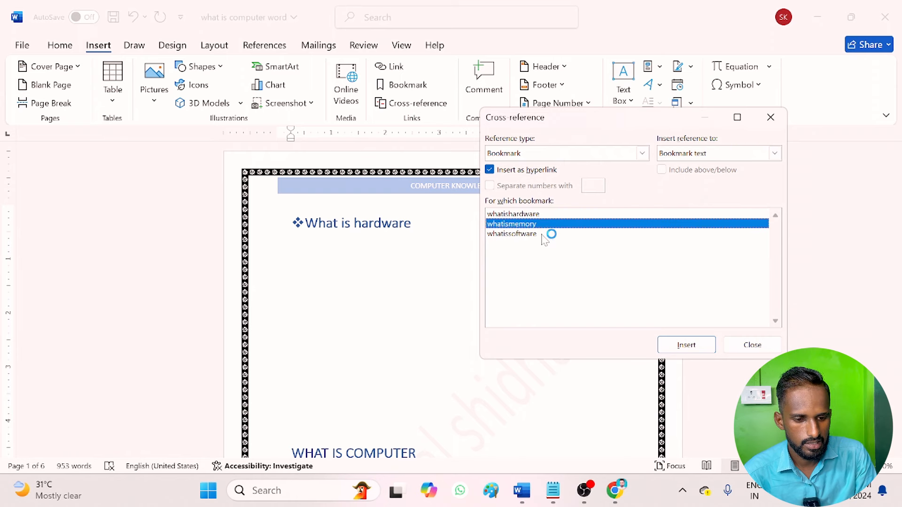
left_click(686, 345)
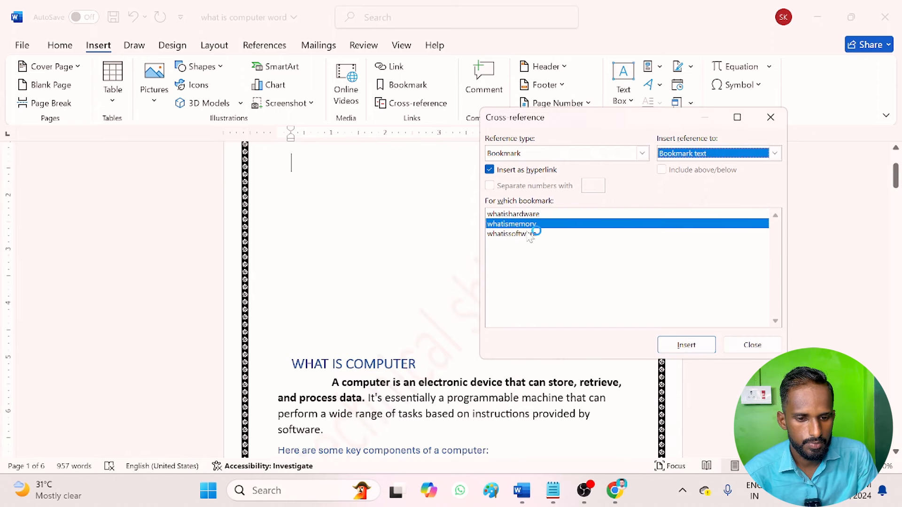
left_click(526, 234)
left_click(681, 345)
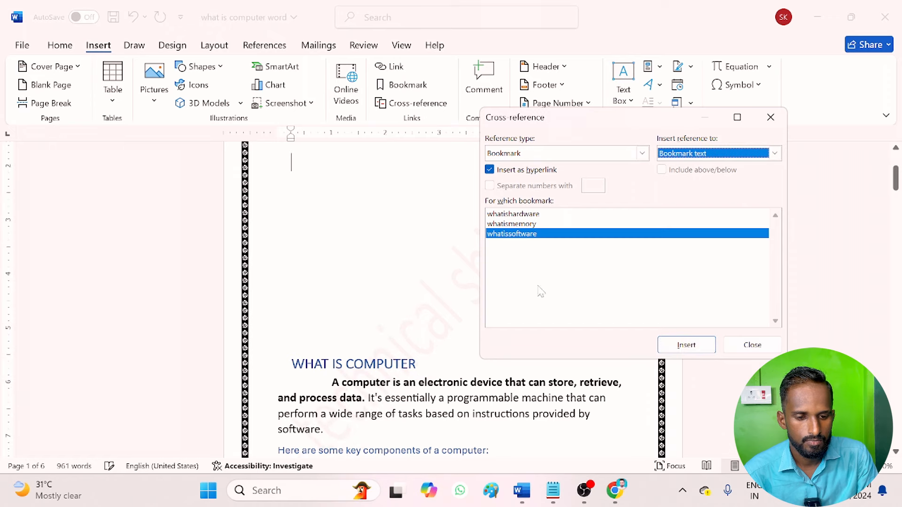
left_click(740, 347)
scroll(375, 297, "up", 3)
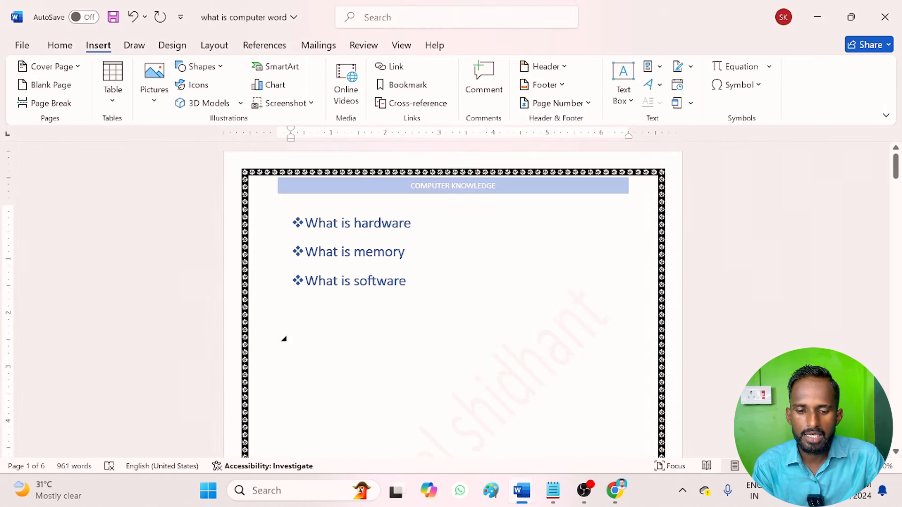
Follow the "What is memory" cross-reference to its section and return to the start of the document
scroll(283, 341, "down", 10)
scroll(284, 252, "up", 10)
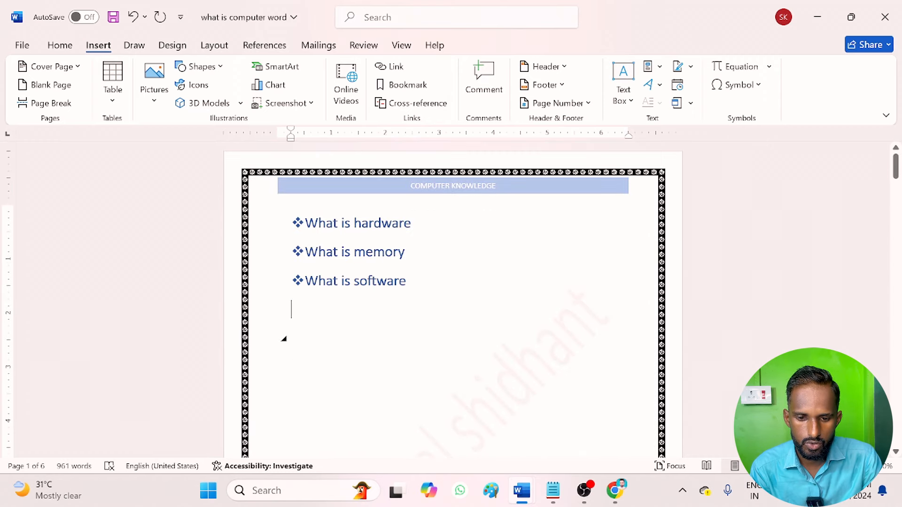
left_click(355, 257)
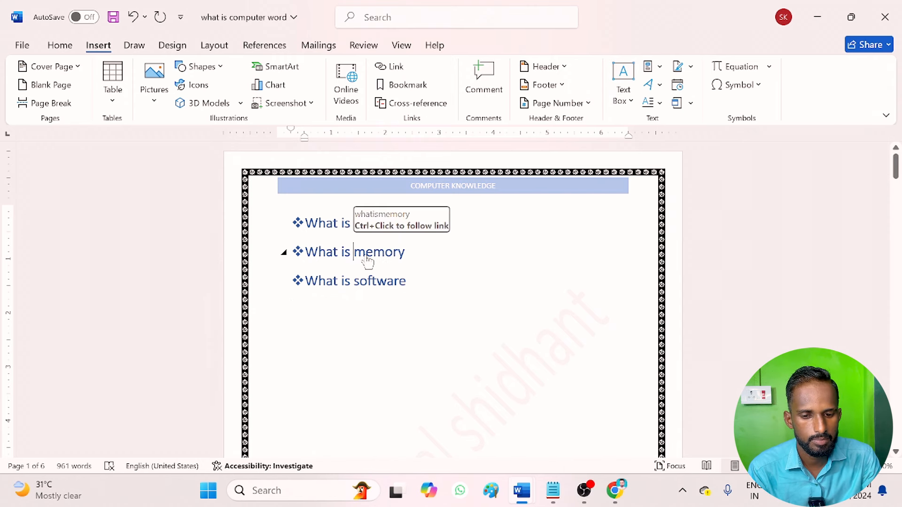
left_click(368, 260, "ctrl")
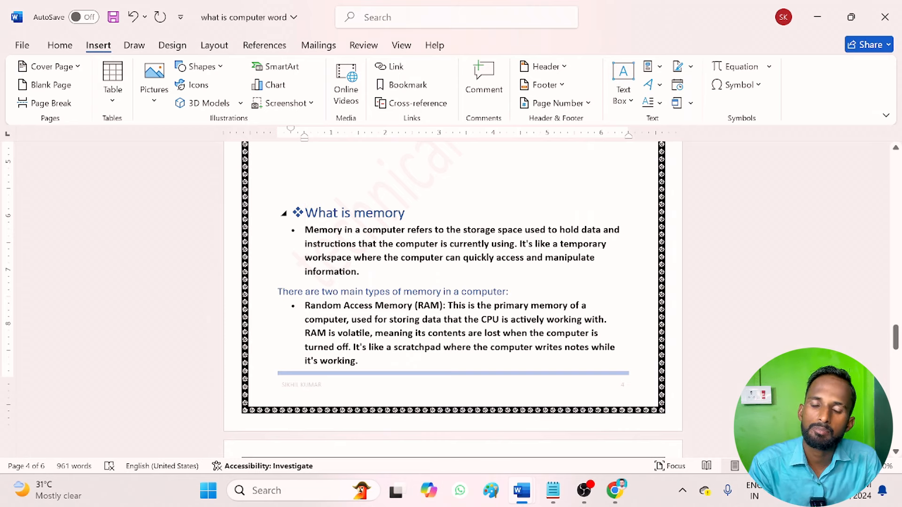
scroll(453, 252, "up", 20)
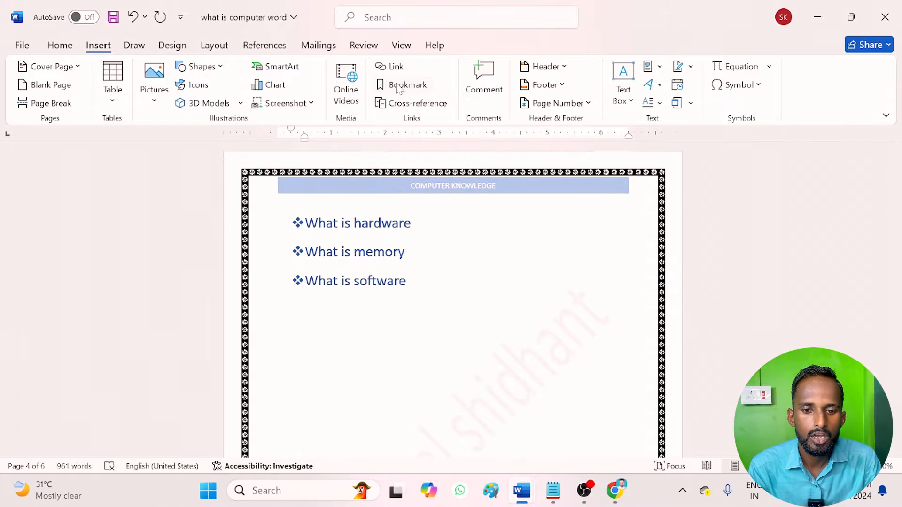
Examine the headings offered as cross-reference targets and close the dialog without inserting anything
left_click(406, 103)
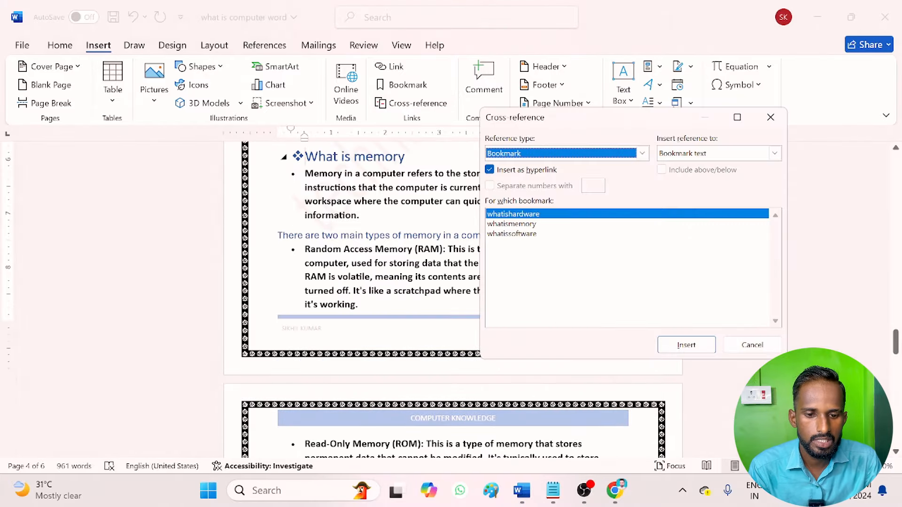
left_click(594, 154)
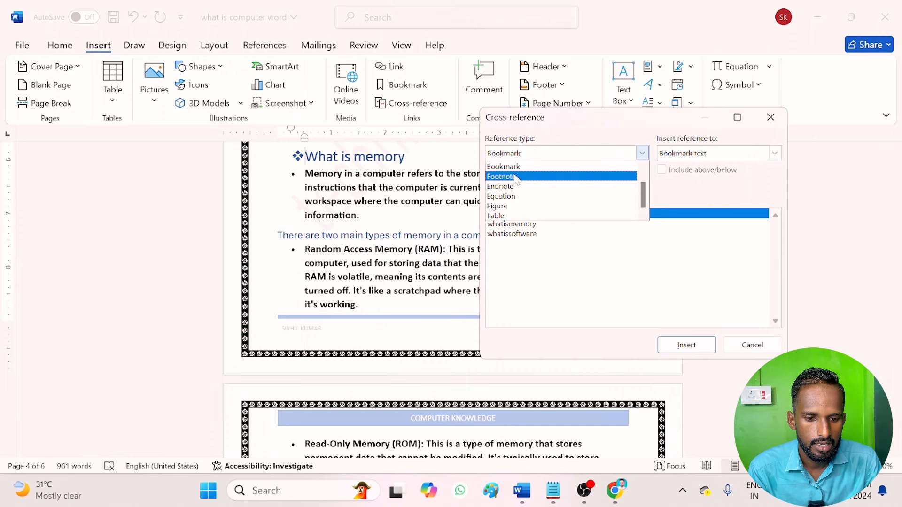
scroll(510, 179, "up", 1)
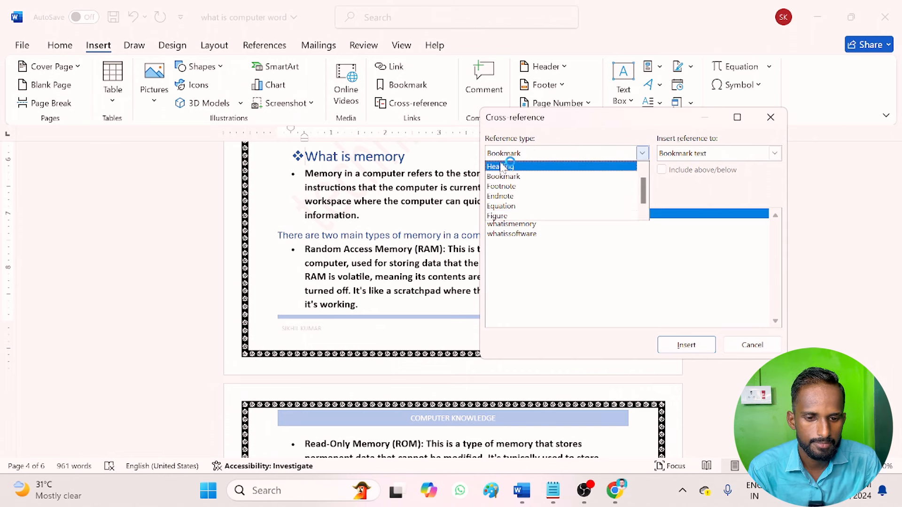
left_click(502, 167)
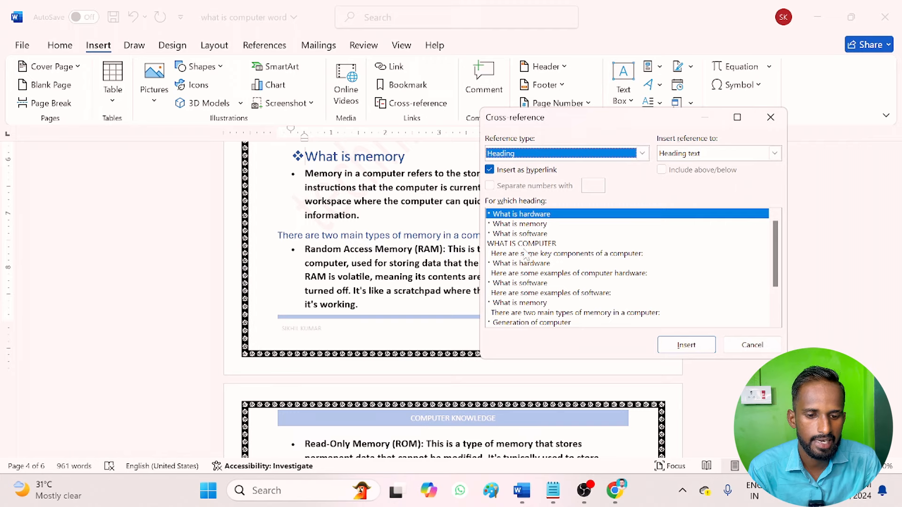
scroll(460, 307, "up", 5)
scroll(271, 279, "up", 15)
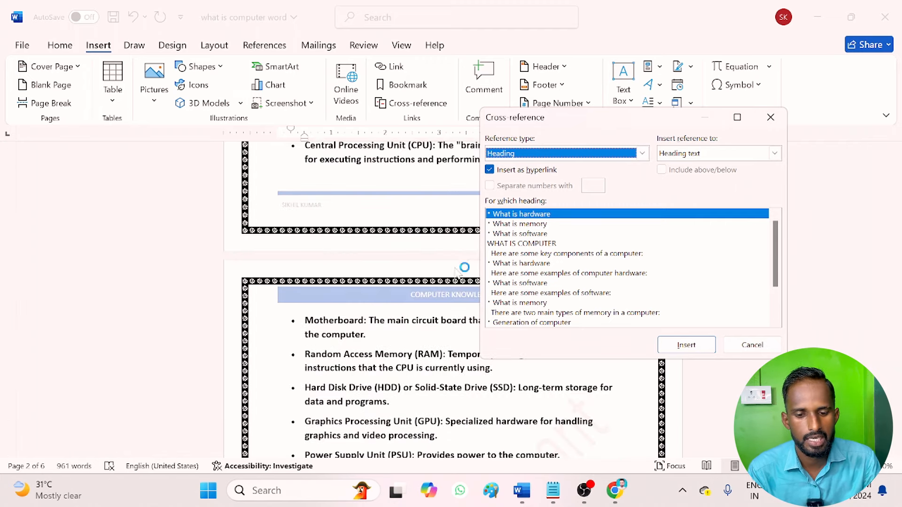
scroll(470, 225, "up", 5)
scroll(357, 301, "up", 5)
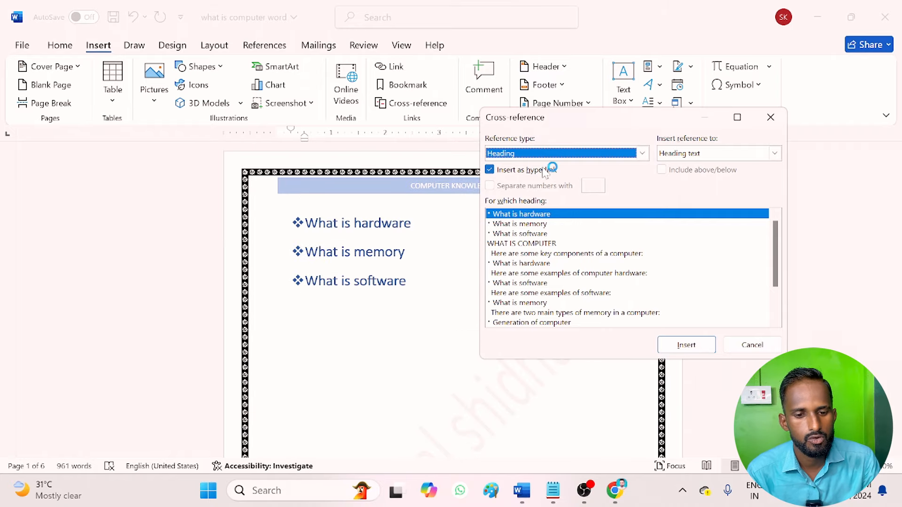
left_click(567, 155)
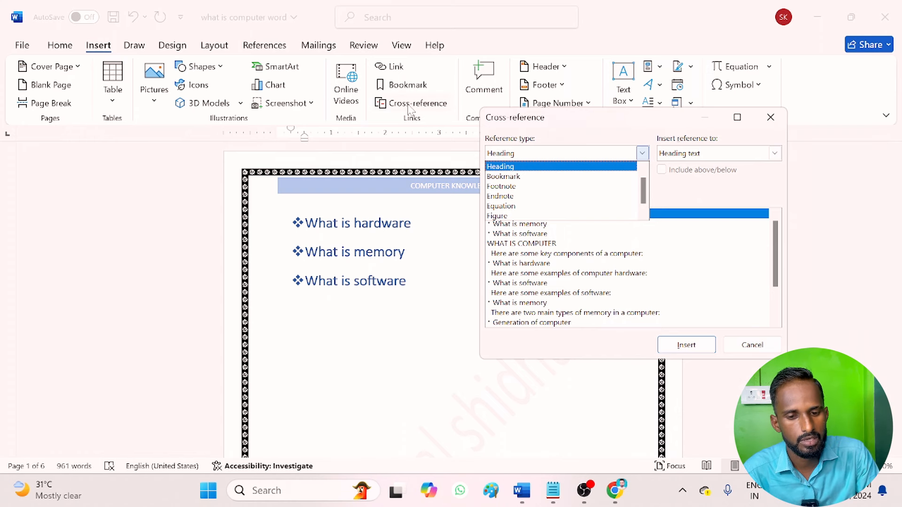
left_click(772, 118)
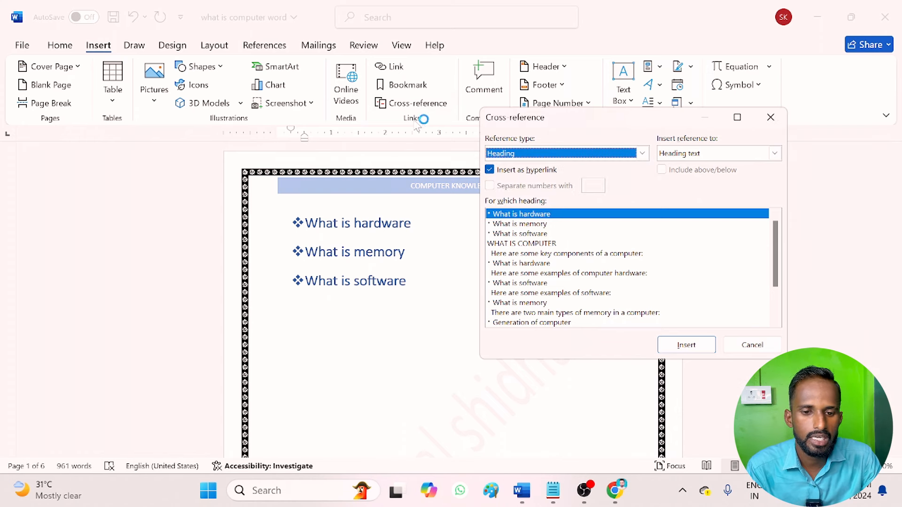
left_click(773, 119)
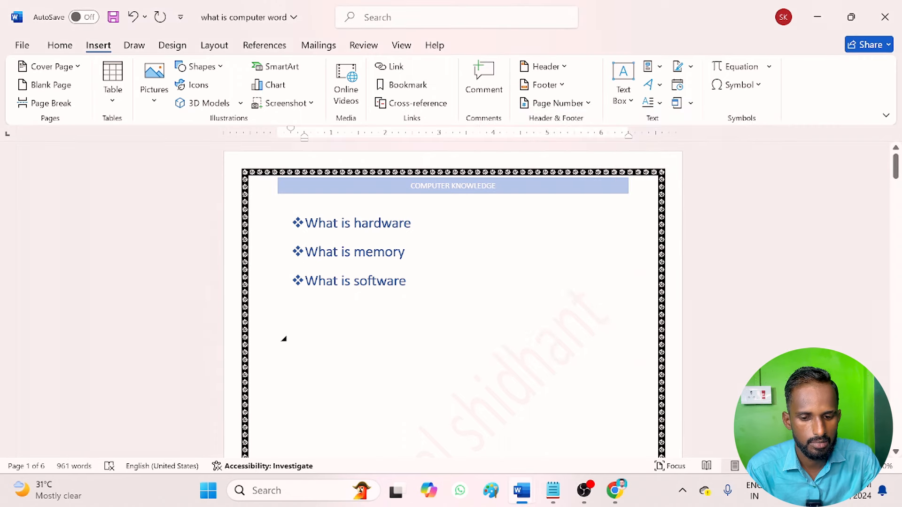
Delete the three cross-references and the blank lines above the heading "WHAT IS COMPUTER"
scroll(283, 340, "down", 3)
left_click_drag(292, 200, 207, 96)
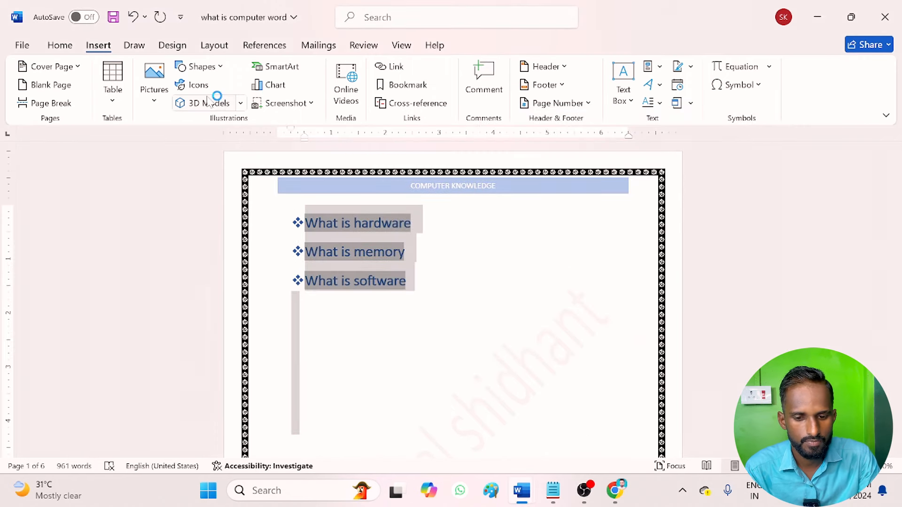
key("Delete")
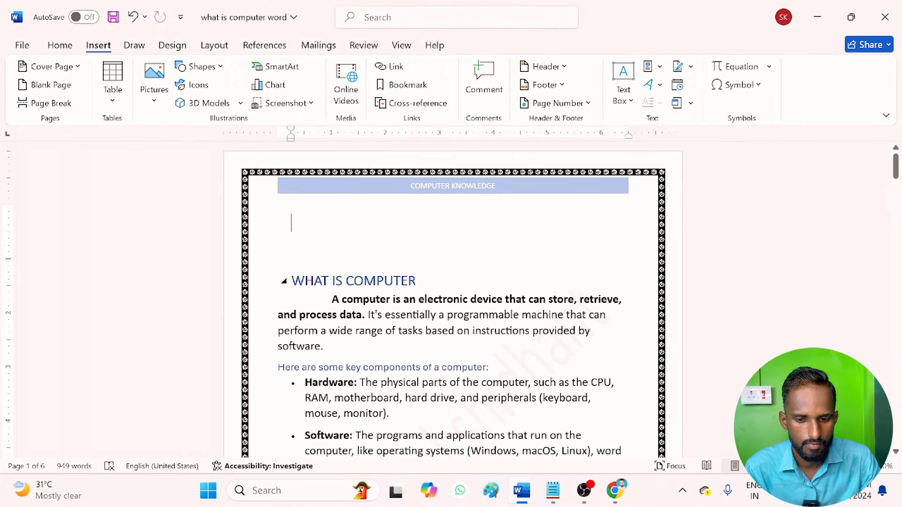
left_click(292, 280)
key("BackSpace")
key("BackSpace")
key("BackSpace")
key("BackSpace")
Attach a comment reading "computer" to the word COMPUTER in the heading "WHAT IS COMPUTER"
left_click_drag(403, 223, 328, 223)
left_click(484, 78)
type("computer")
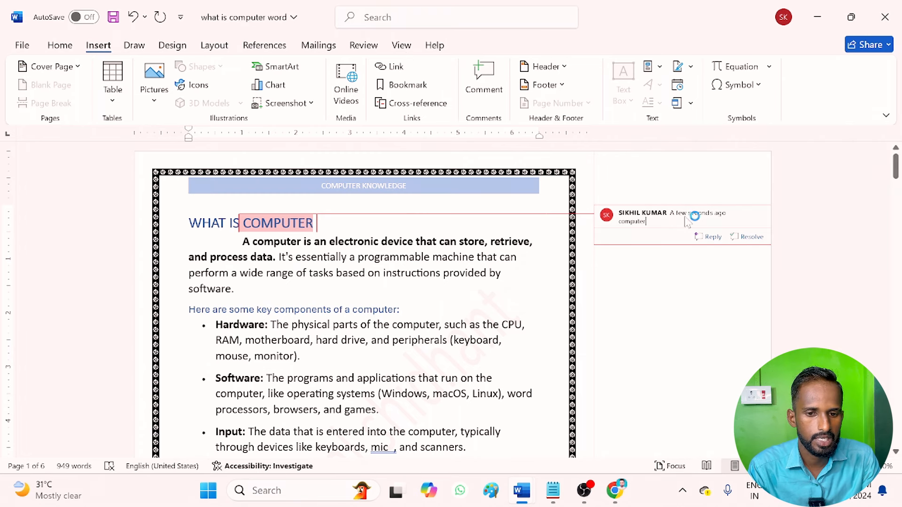
Delete the comment on the word COMPUTER, undo the deletion, and delete the comment again
left_click(363, 46)
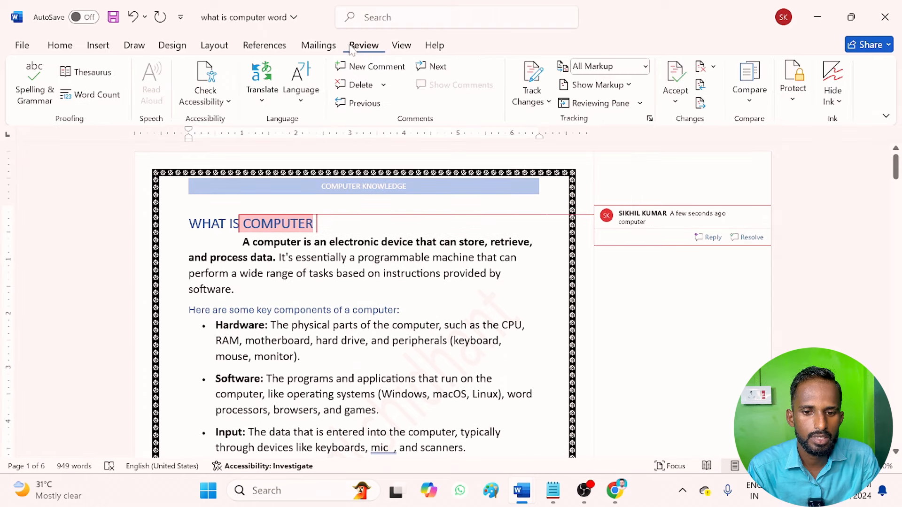
left_click(392, 45)
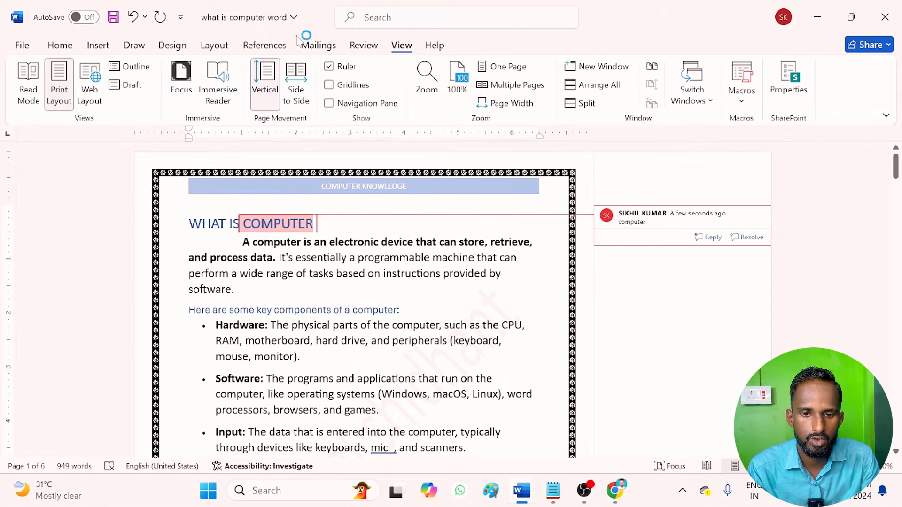
left_click(357, 46)
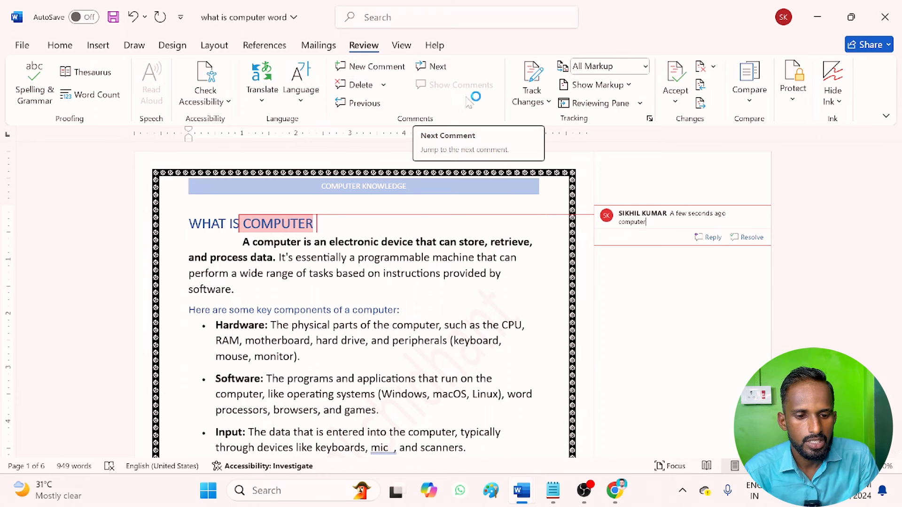
left_click(359, 87)
key("ctrl+z")
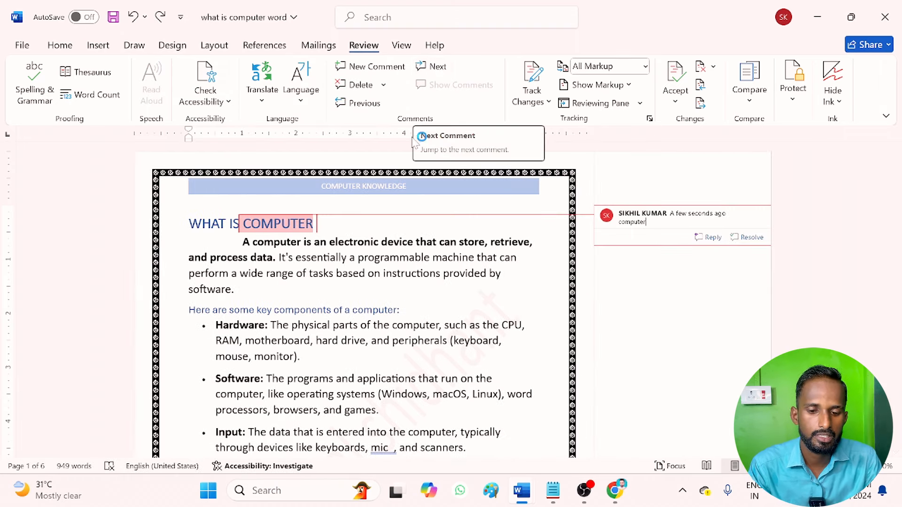
left_click(360, 85)
left_click_drag(316, 225, 240, 224)
left_click(59, 45)
left_click(108, 47)
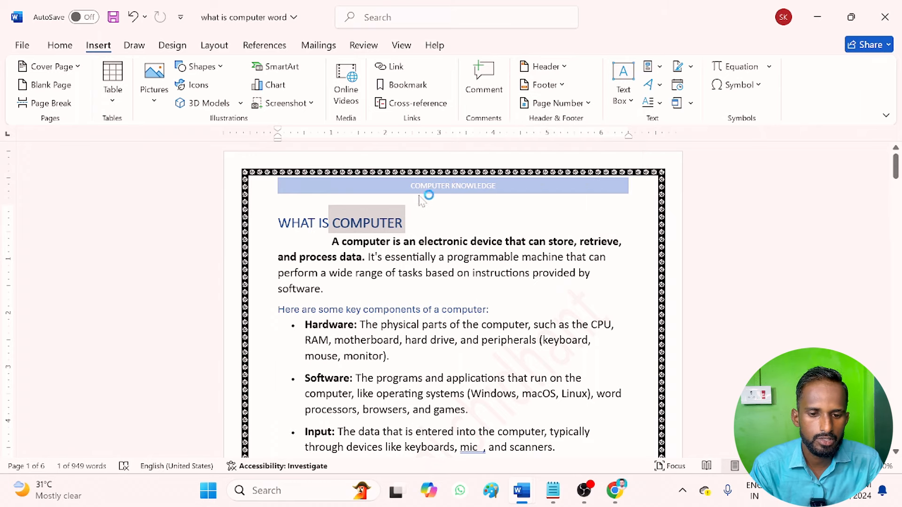
scroll(497, 207, "down", 3)
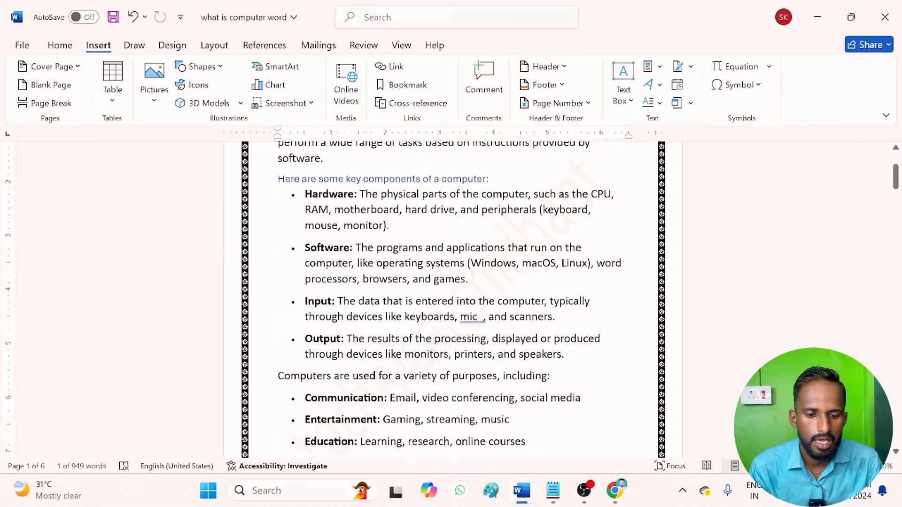
scroll(453, 301, "down", 5)
scroll(499, 203, "up", 10)
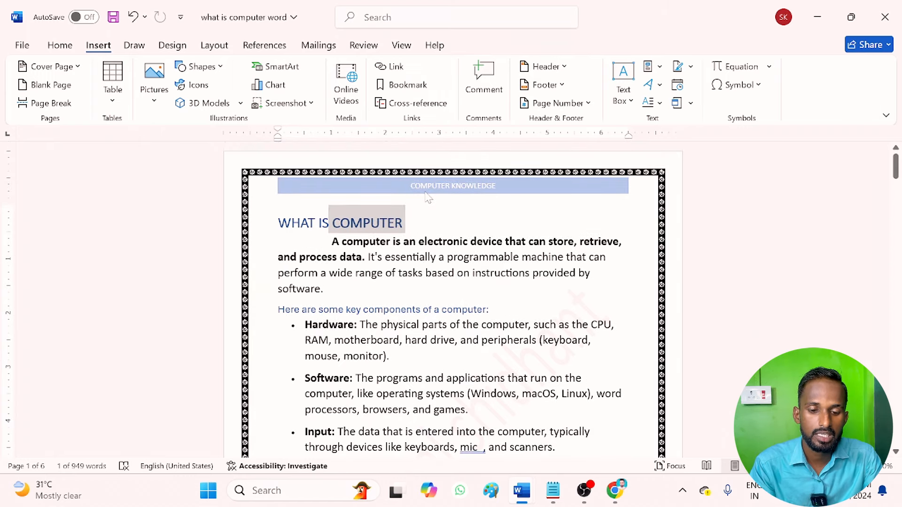
scroll(428, 197, "down", 9)
scroll(427, 197, "down", 9)
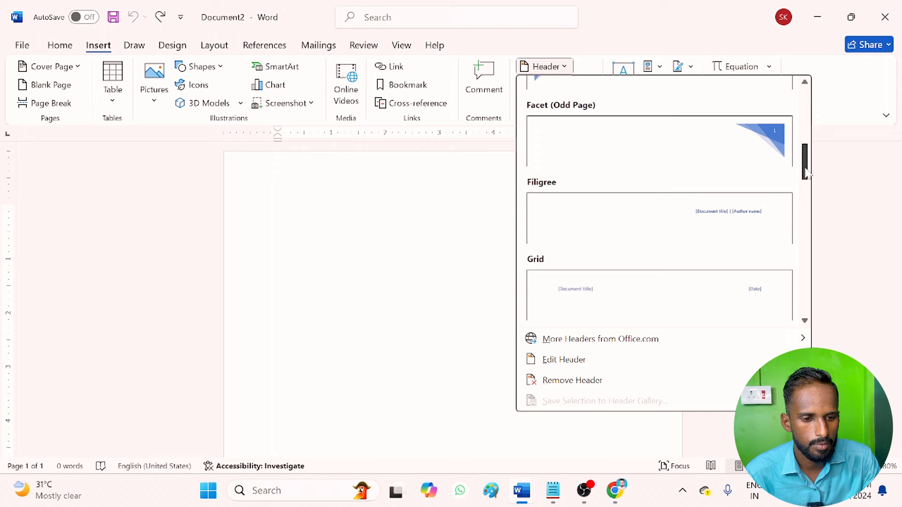
Insert the header with the centred blue title band, set its title to "TECHNICAL SHIDHANT", and return to the document body
left_click_drag(806, 162, 805, 123)
left_click(666, 237)
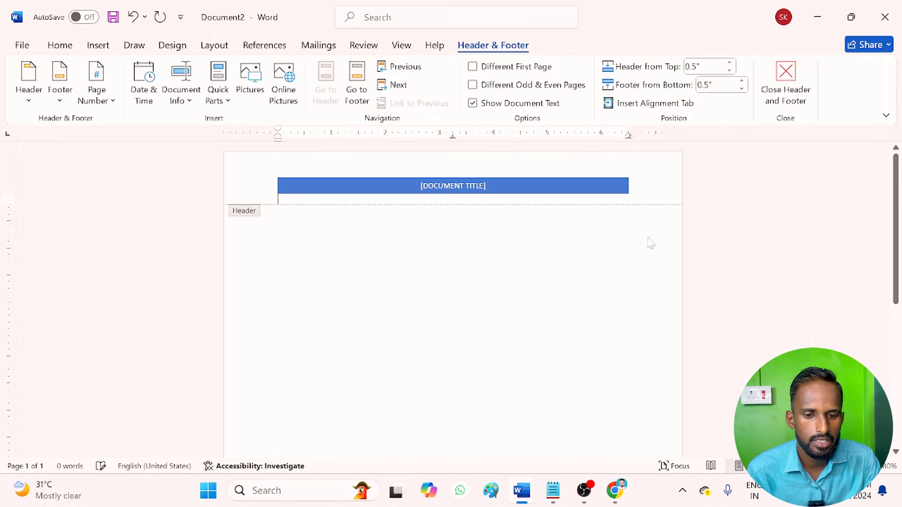
left_click(453, 186)
type("TE")
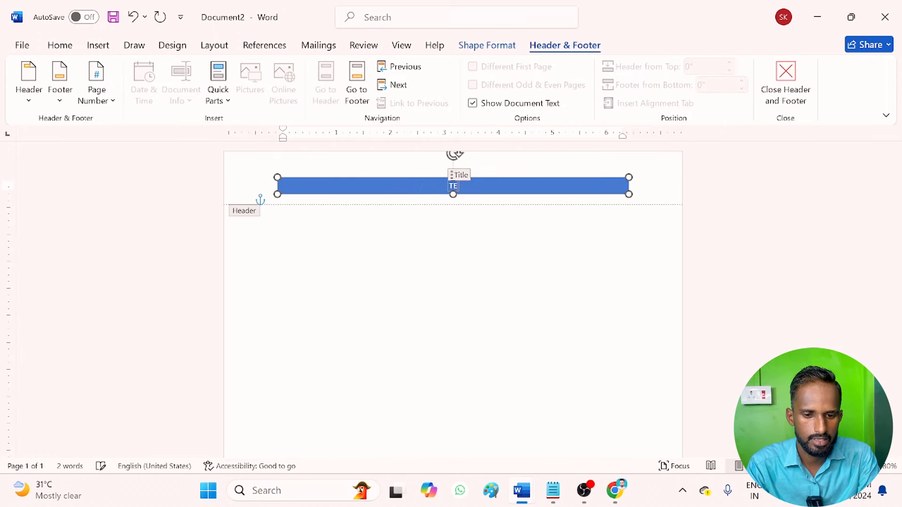
type("CHNICAL SHIDHANT")
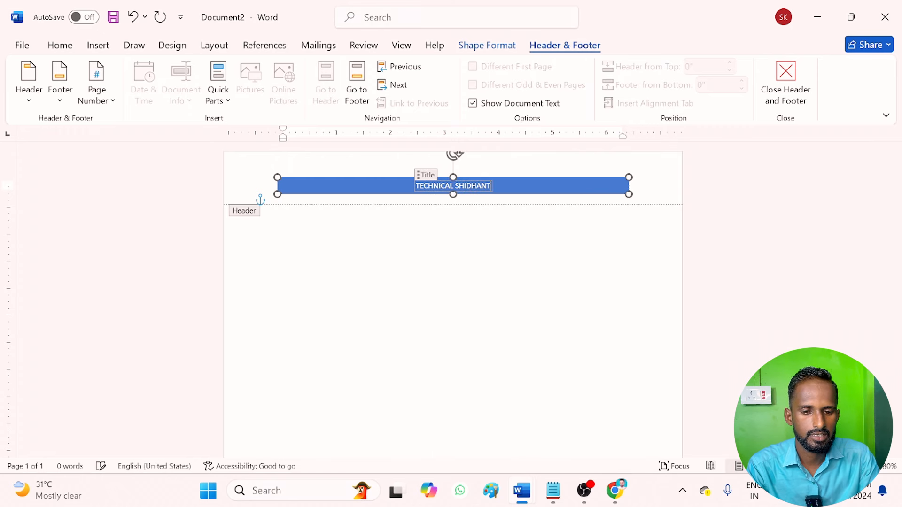
double_click(460, 232)
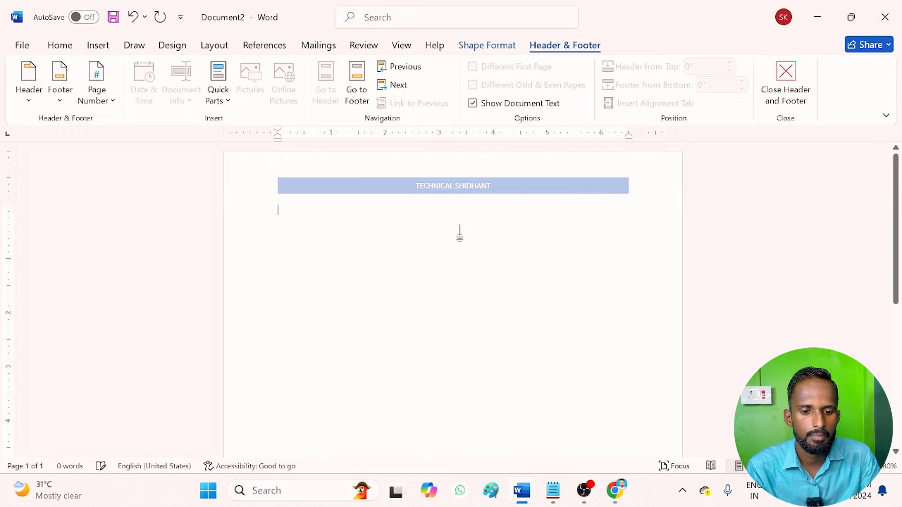
Add a blank page to the document and check the header on its pages
scroll(452, 371, "down", 5)
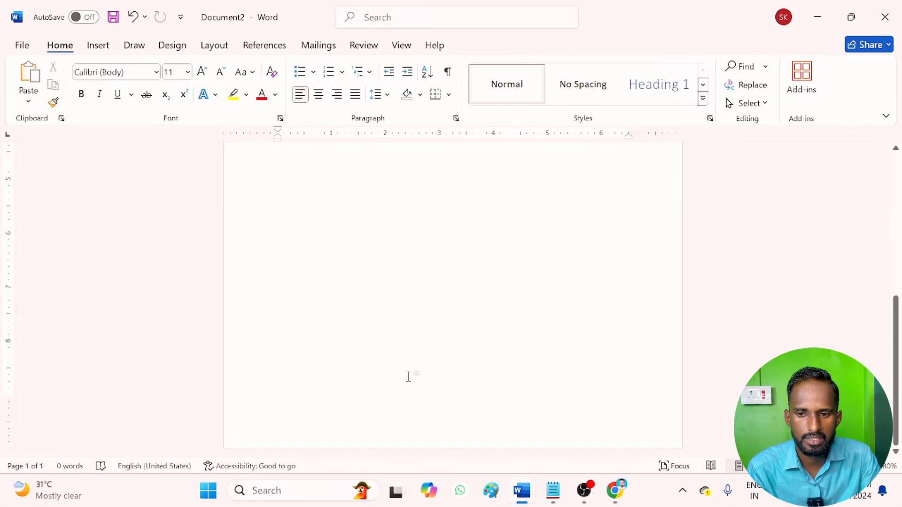
left_click(98, 45)
left_click(51, 85)
scroll(446, 267, "up", 10)
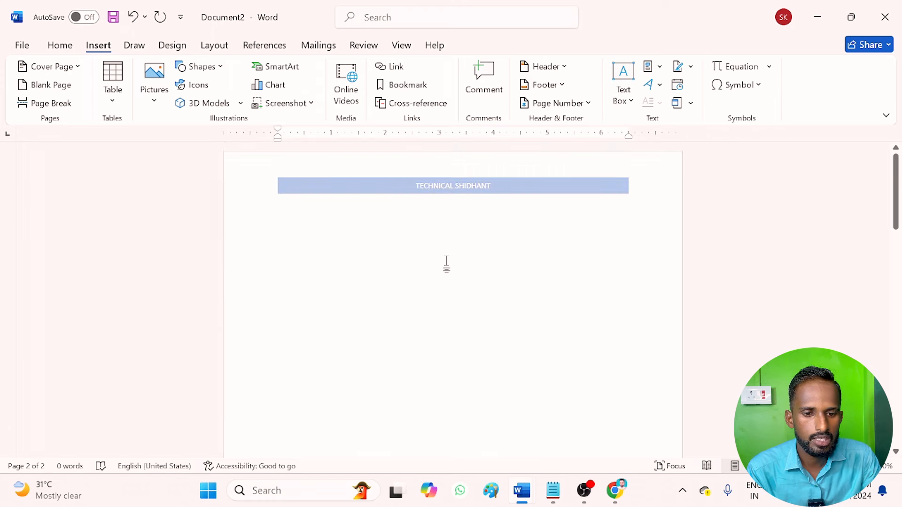
Insert a built-in footer with a blue line, the author's name and the page number, and close footer editing
left_click(566, 85)
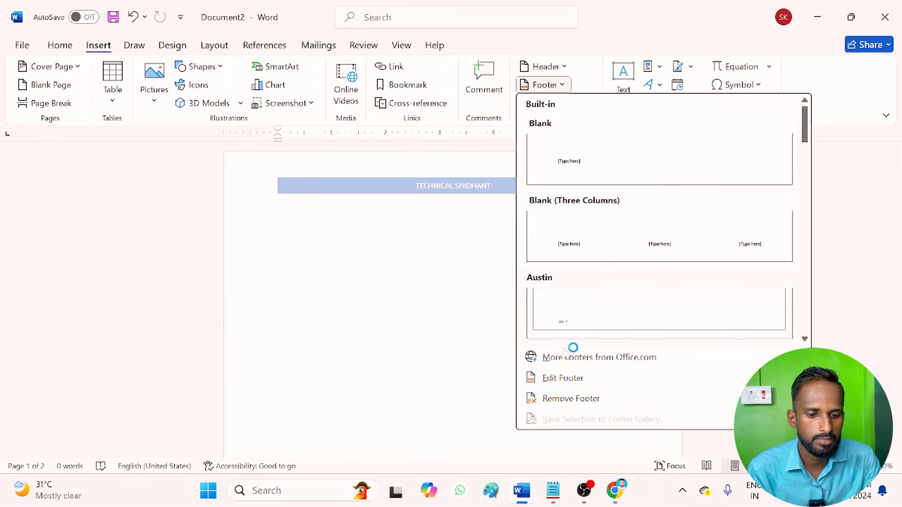
scroll(611, 227, "down", 6)
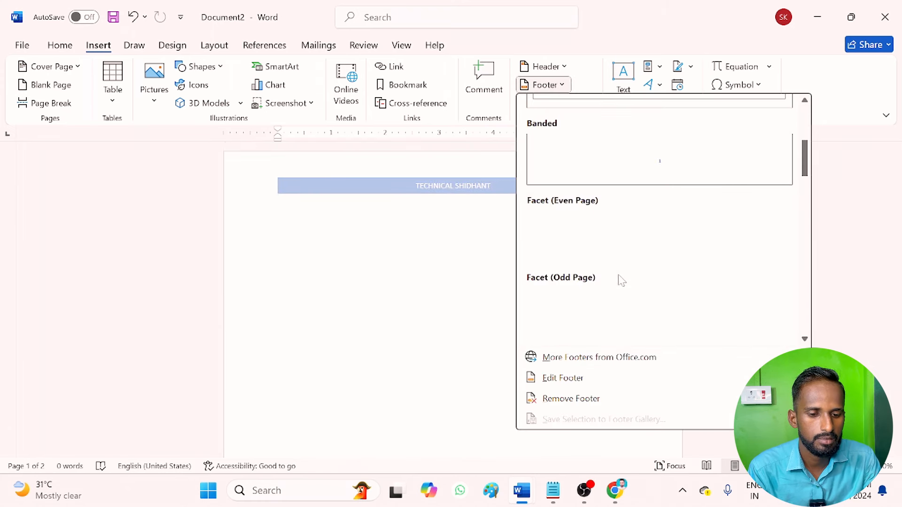
left_click(591, 308)
scroll(593, 397, "down", 10)
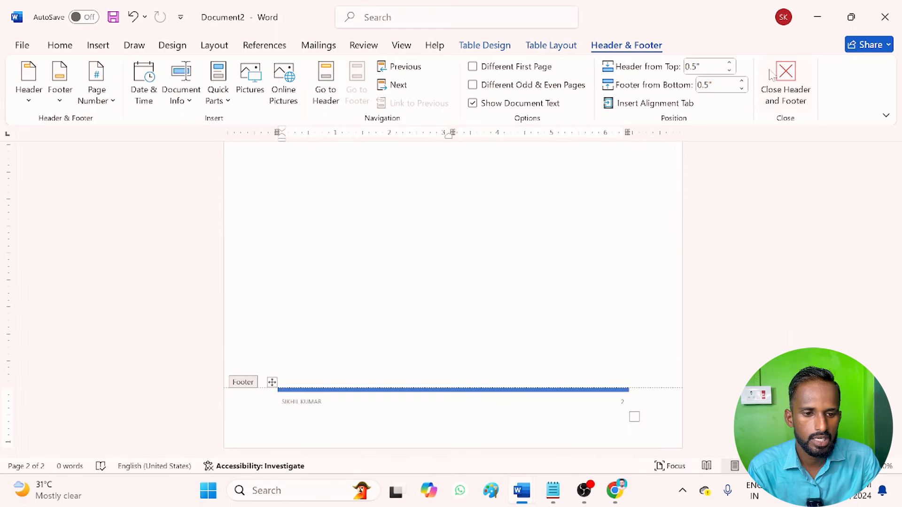
left_click(785, 84)
left_click(97, 45)
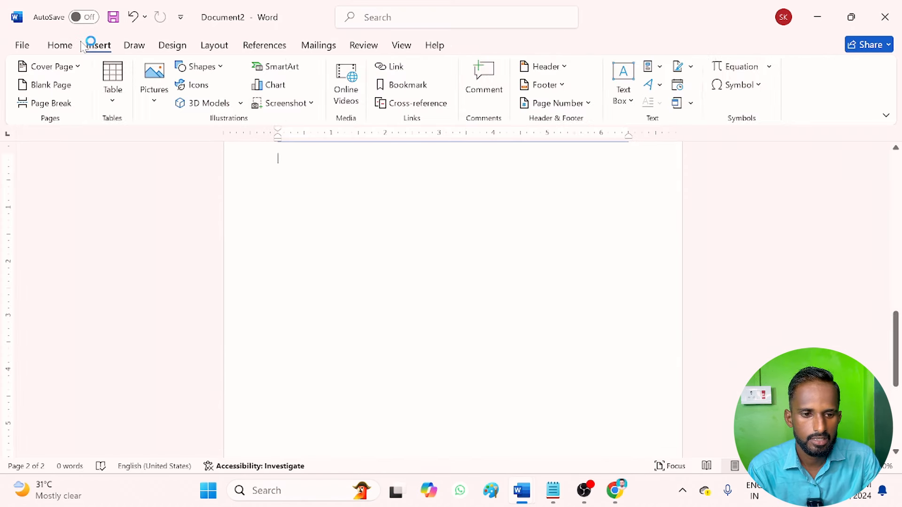
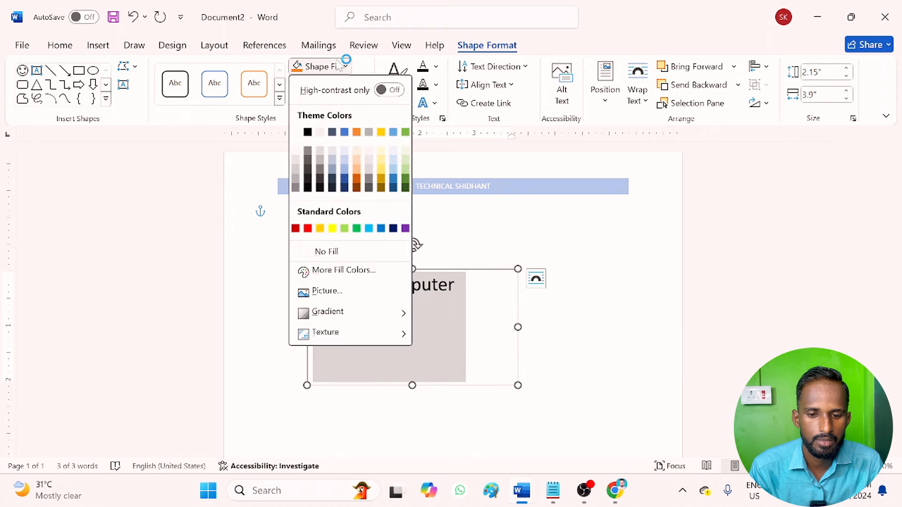
Colour the text box's "What is computer" text red and apply a reflection text effect
left_click(436, 67)
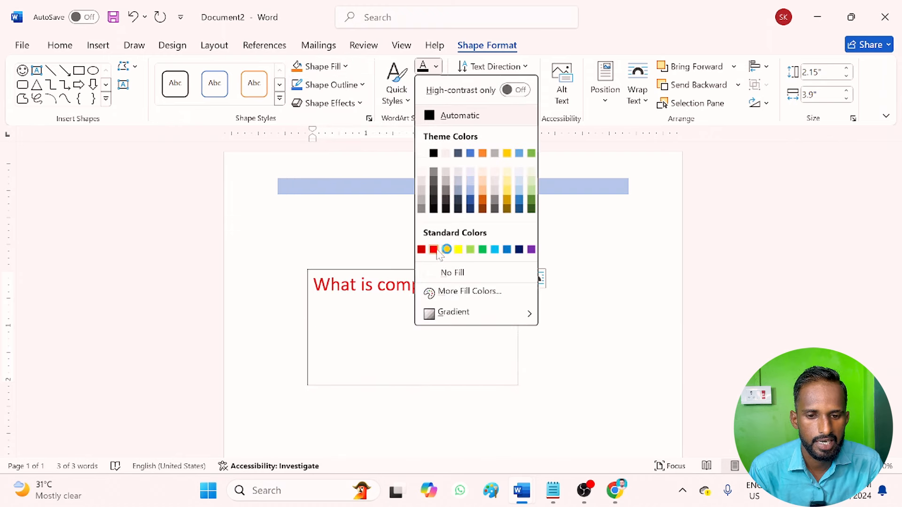
left_click(435, 249)
left_click(434, 103)
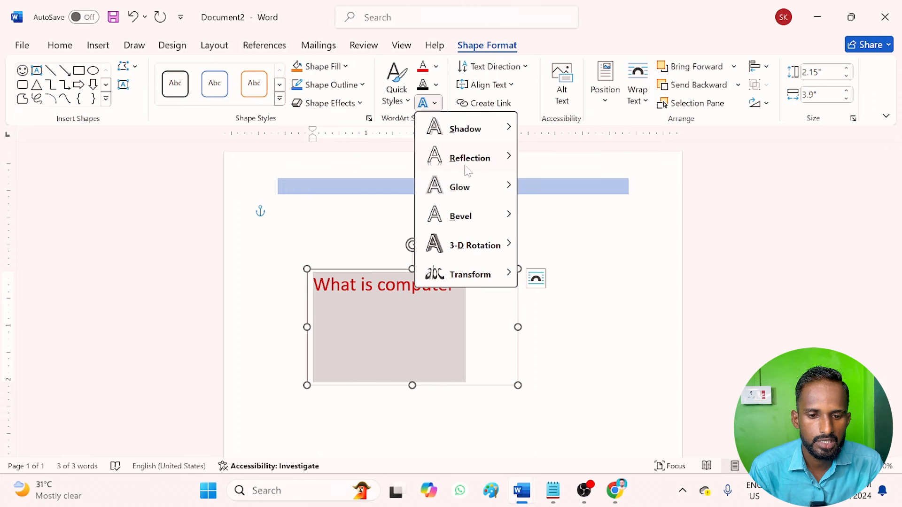
mouse_move(488, 156)
left_click(577, 253)
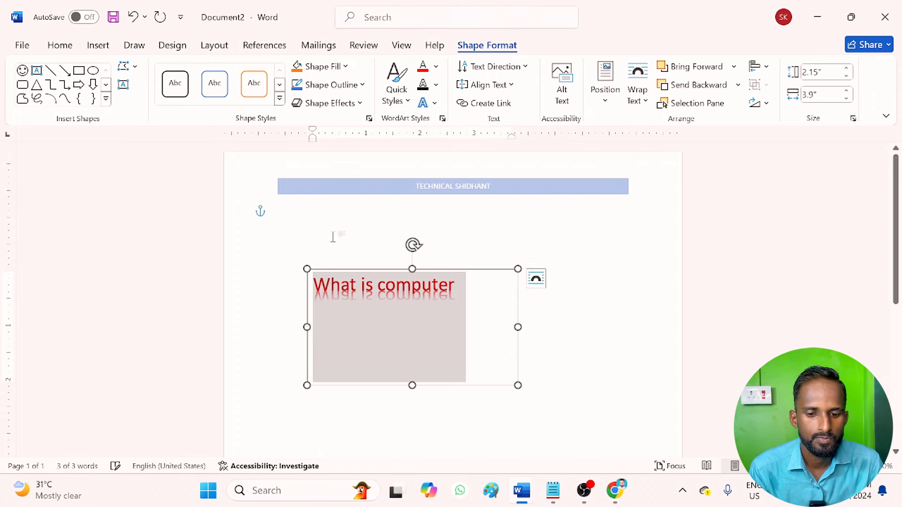
Move the "What is computer" text box to the page's upper-right corner and remove its fill and outline
left_click(99, 45)
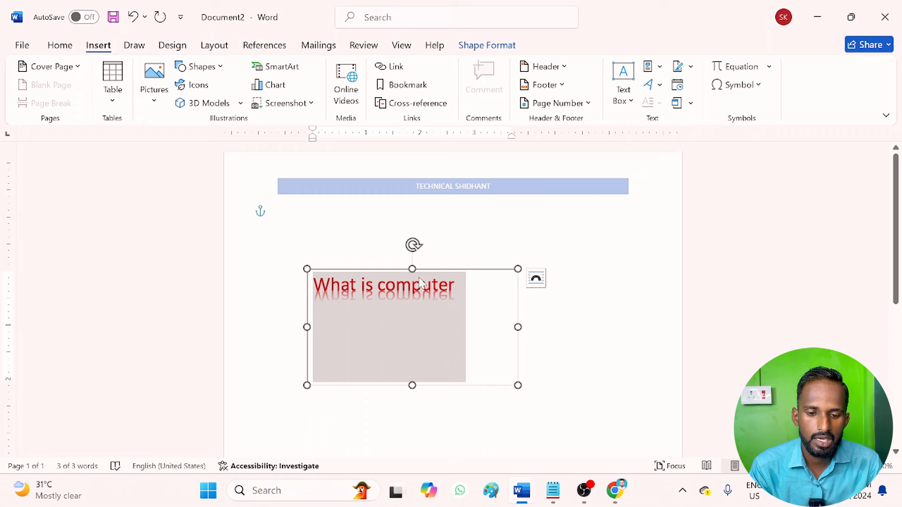
left_click_drag(426, 269, 478, 166)
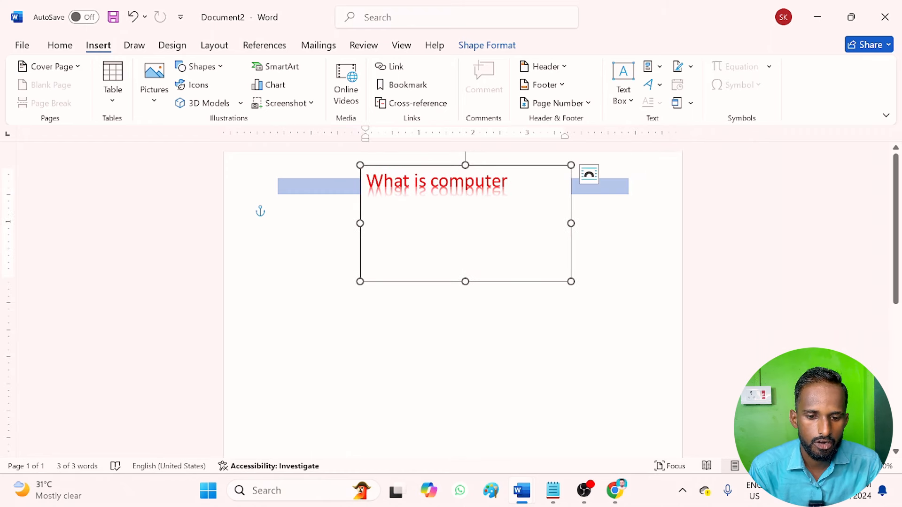
left_click(487, 45)
left_click(324, 66)
left_click(324, 220)
left_click(327, 85)
left_click(329, 238)
left_click_drag(426, 282, 563, 262)
Enter the sample text "fjbjhfberhufeiofhgf" in the body, and delete all body content including the text box
left_click(333, 270)
type("fjbjh")
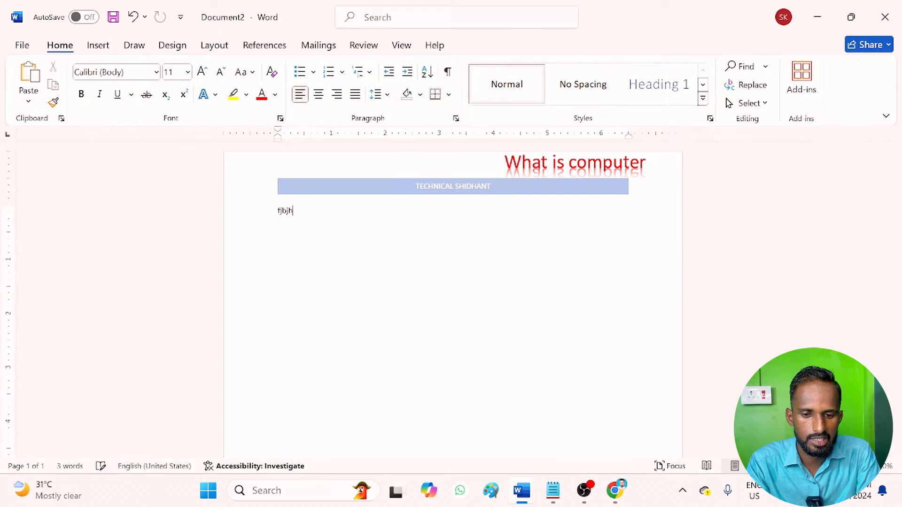
type("fberhufeiofhgf")
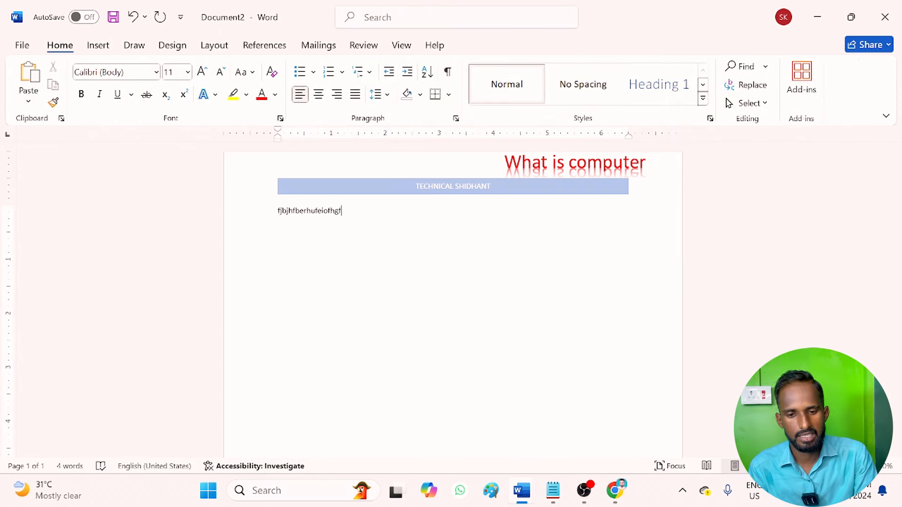
key("ctrl+a")
key("Delete")
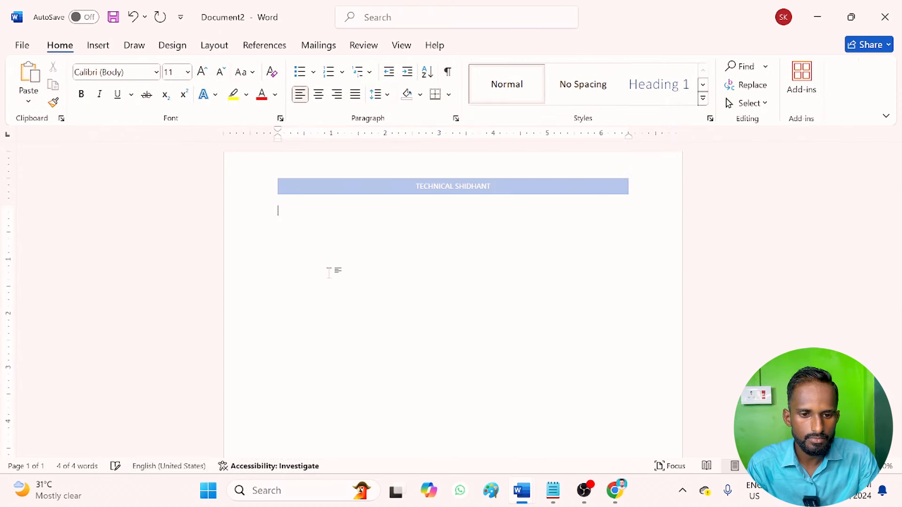
left_click(99, 44)
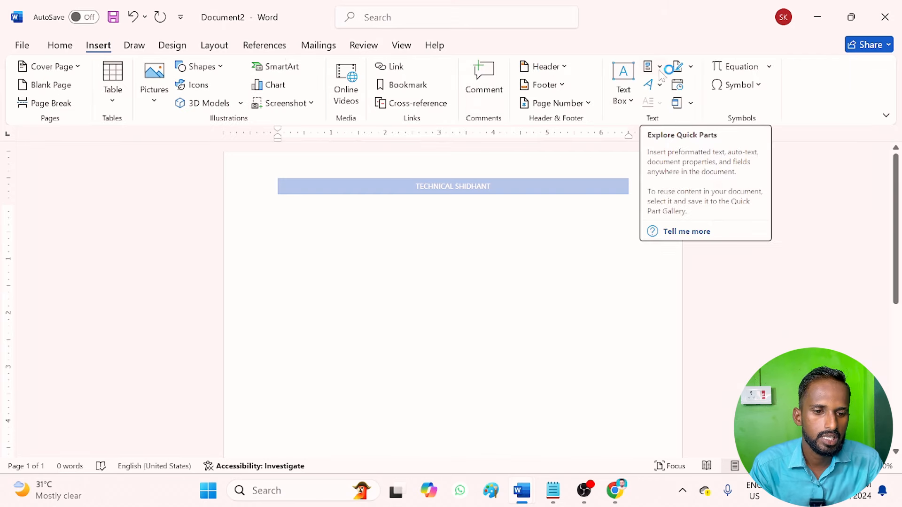
left_click(660, 71)
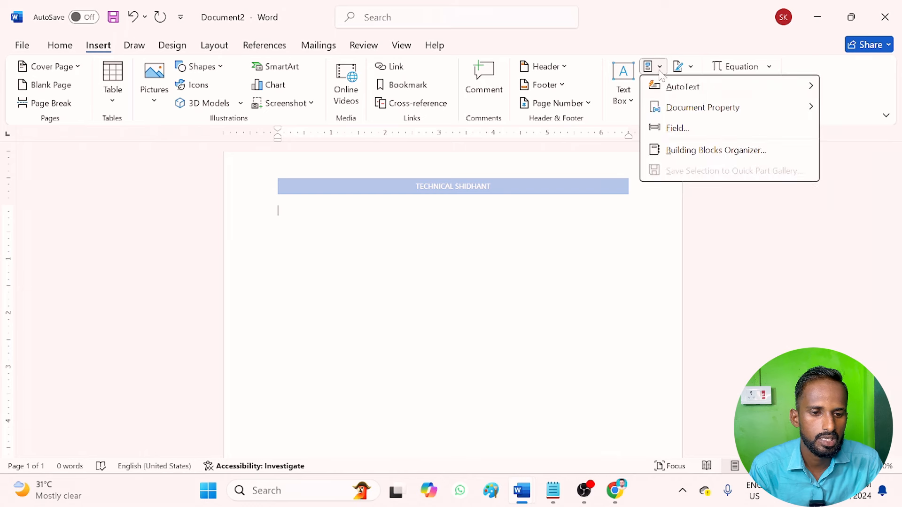
mouse_move(714, 92)
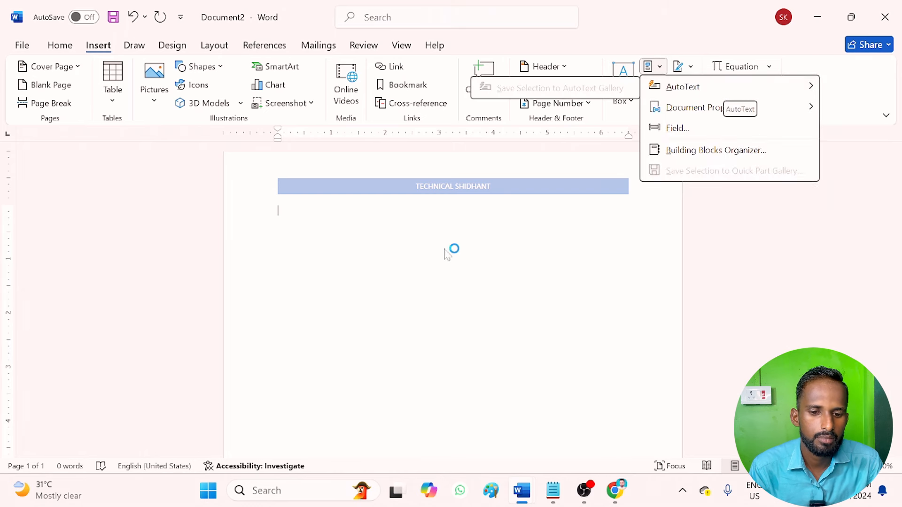
left_click(429, 249)
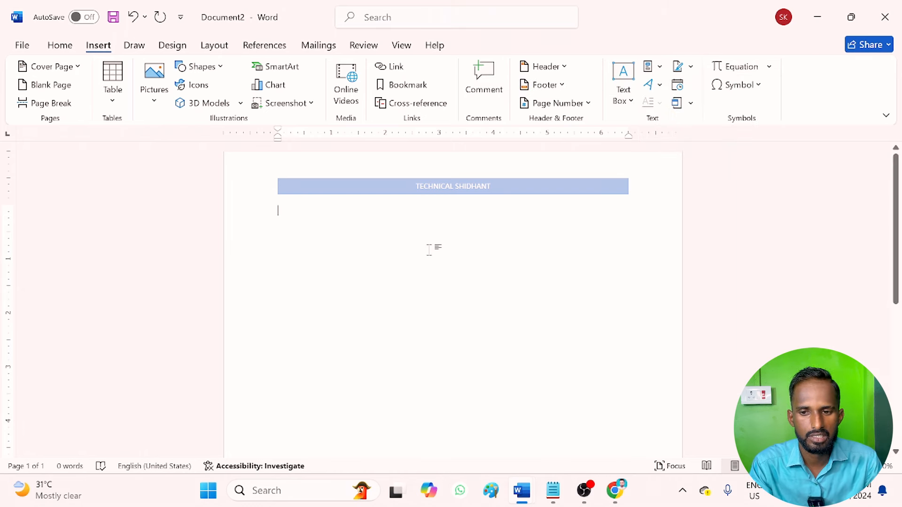
Open the recent document "shortcut key" from the Desktop
left_click(23, 45)
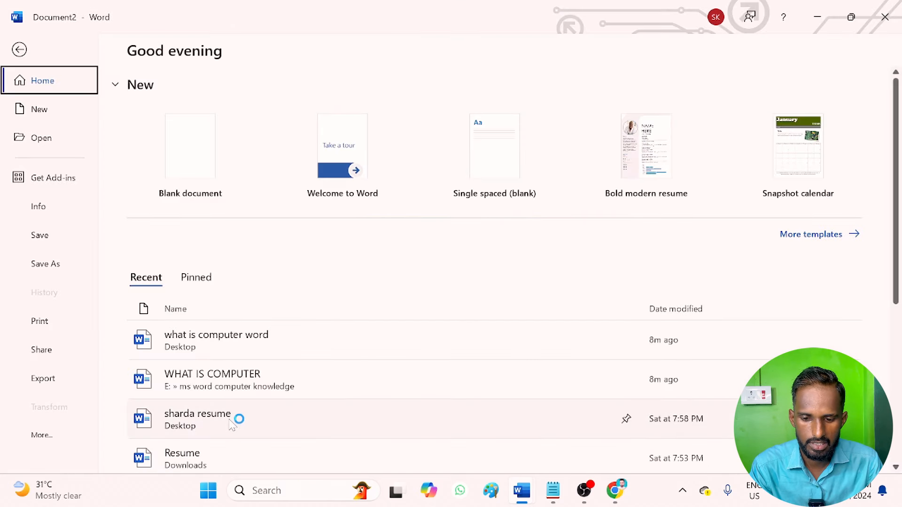
scroll(237, 419, "down", 1)
scroll(237, 421, "down", 2)
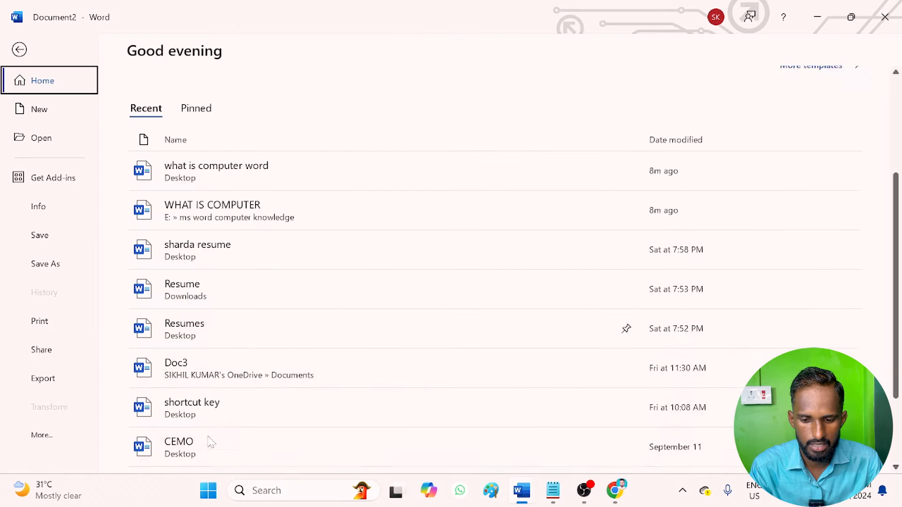
left_click(207, 413)
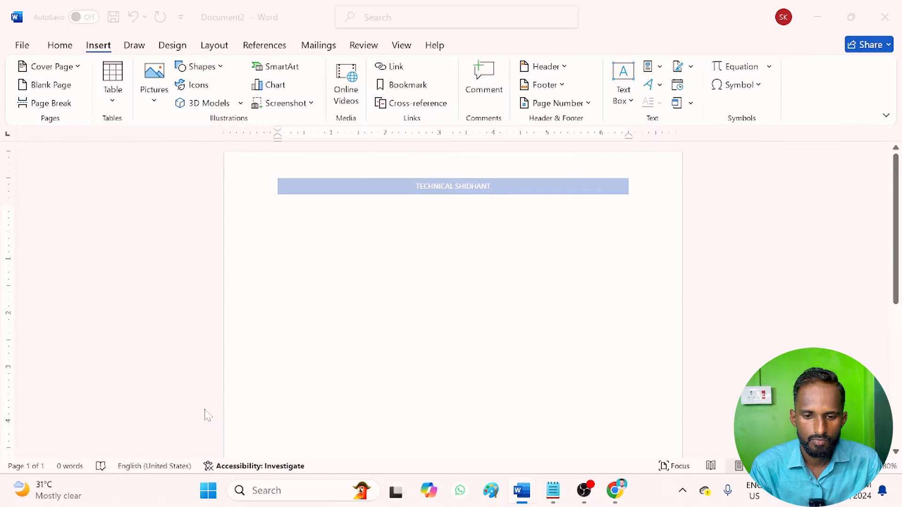
scroll(453, 301, "down", 15)
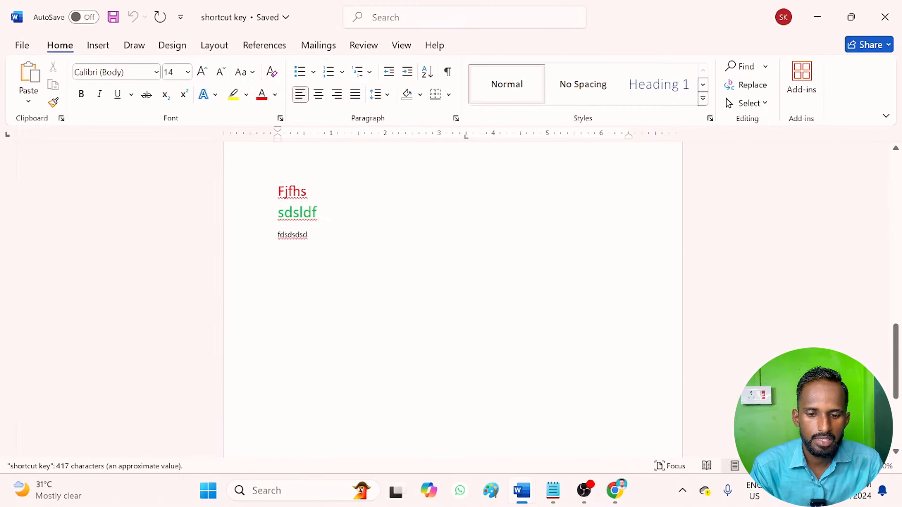
Delete the stray lines "Fjfhs", "sdsldf" and "fdsdsdsd" and the blank lines below the shortcut list
scroll(453, 300, "up", 5)
left_click_drag(324, 360, 221, 264)
key("BackSpace")
key("BackSpace")
key("BackSpace")
key("BackSpace")
key("BackSpace")
key("BackSpace")
scroll(312, 373, "up", 6)
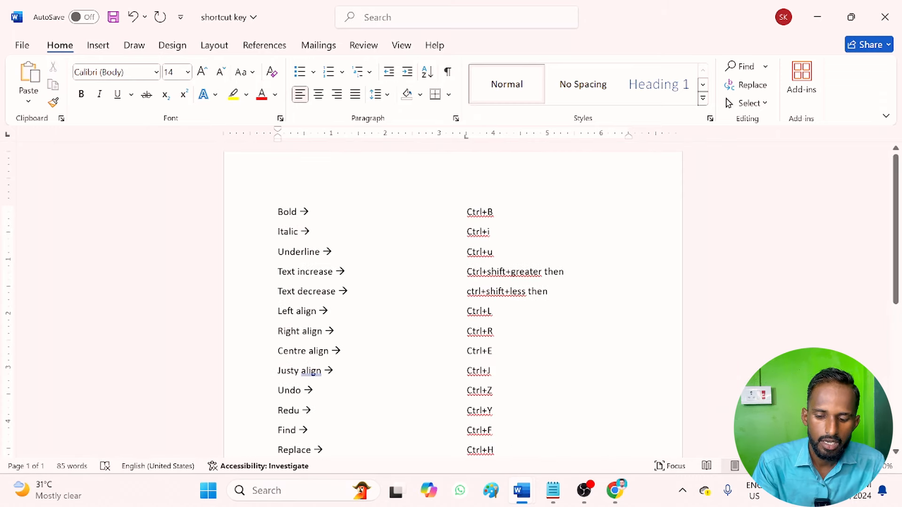
Save the entire shortcut list to the AutoText gallery as a building block named with the person's first name
triple_click(218, 262)
left_click(99, 45)
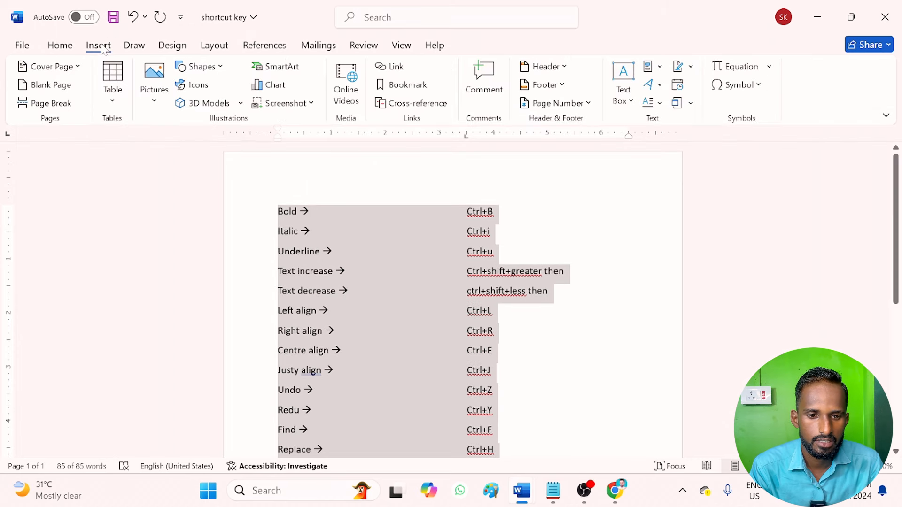
left_click(648, 70)
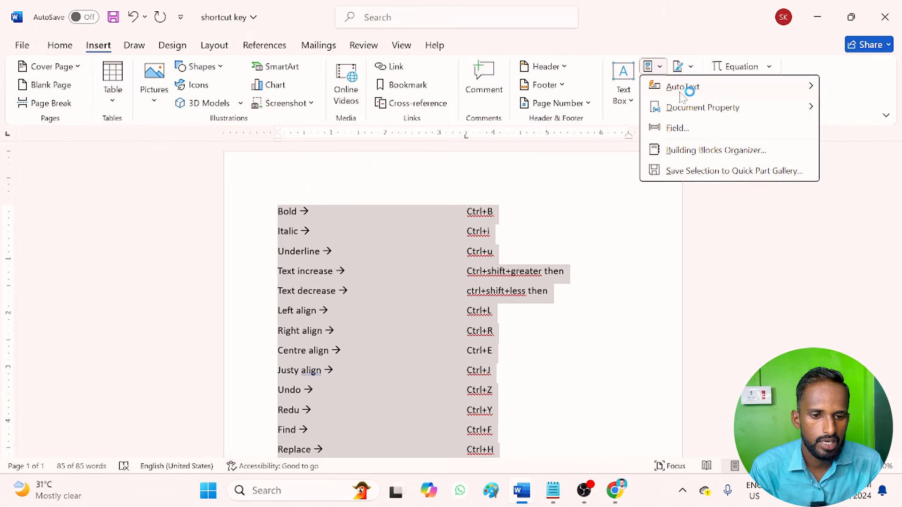
mouse_move(682, 90)
left_click(545, 87)
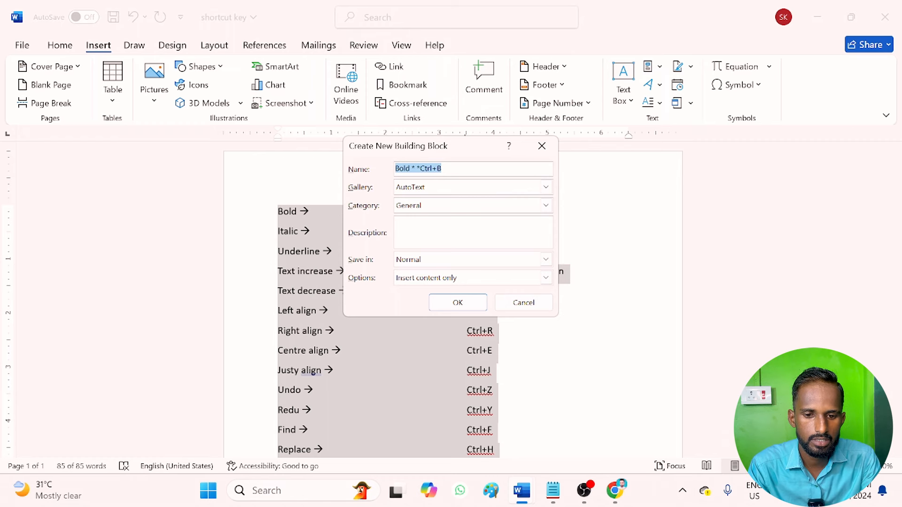
type("sikhil c")
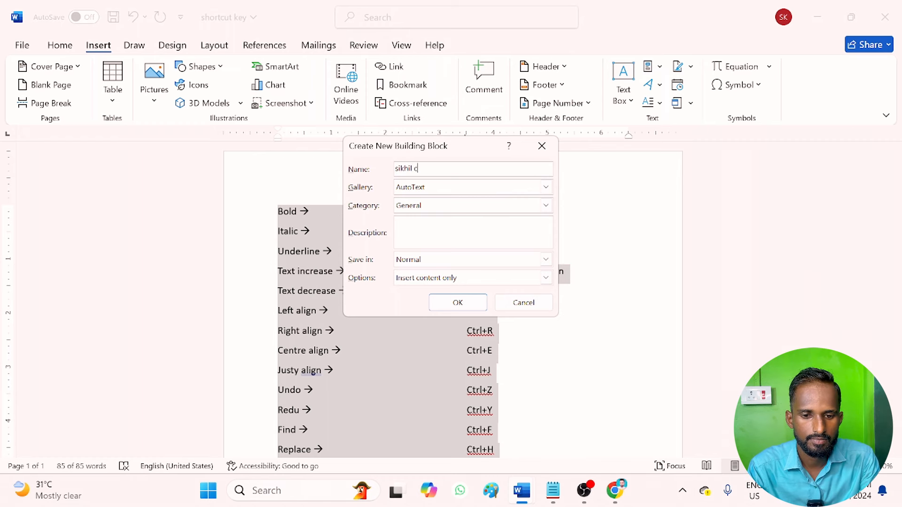
key("BackSpace")
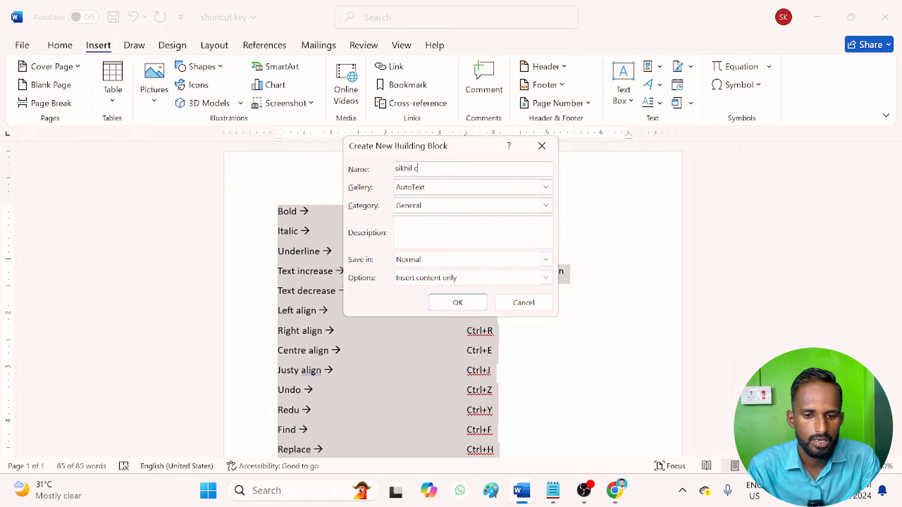
left_click(455, 304)
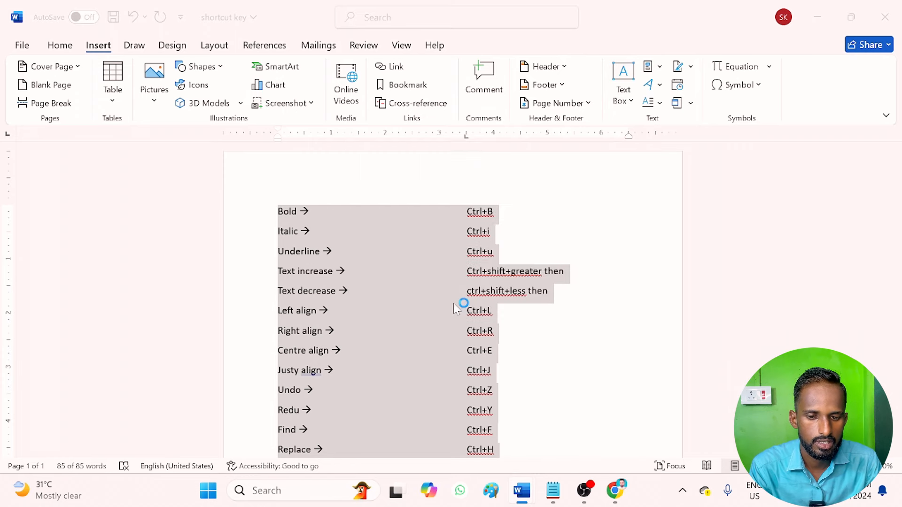
Create a new blank document and insert the saved shortcut list from the AutoText gallery
key("ctrl+n")
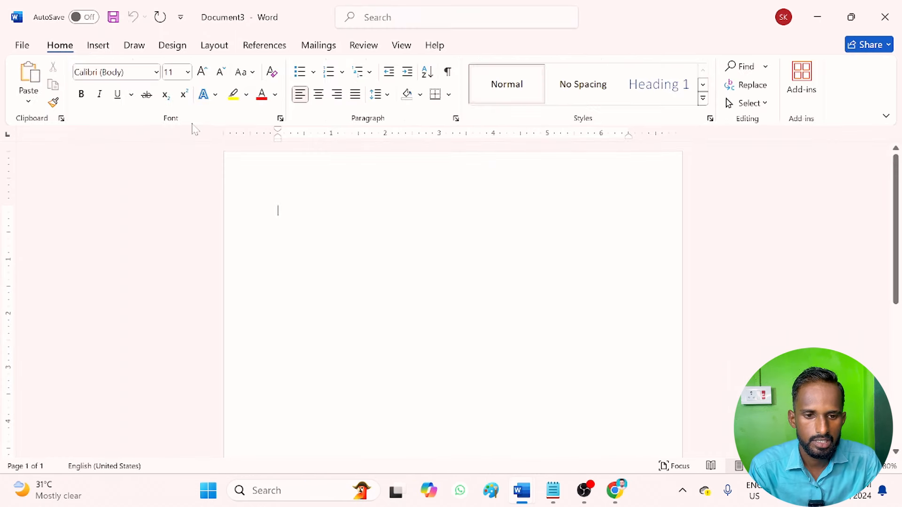
left_click(98, 45)
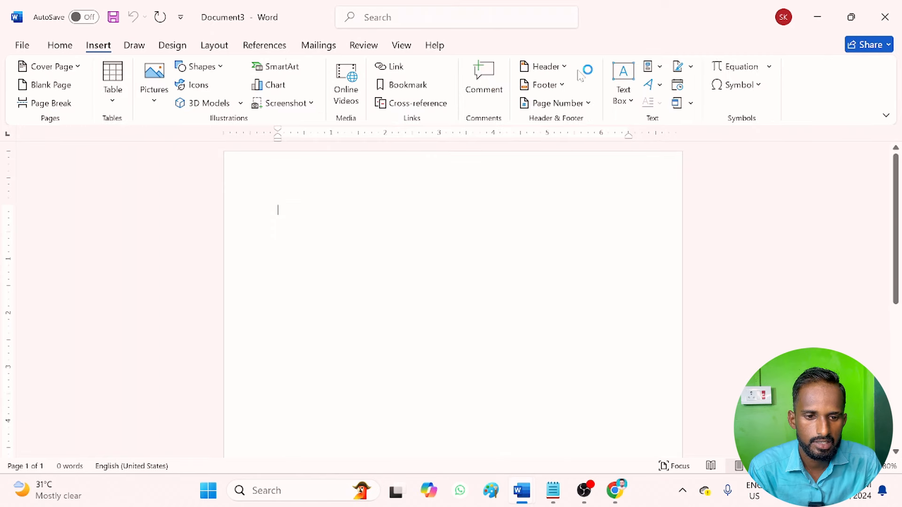
left_click(660, 66)
mouse_move(658, 86)
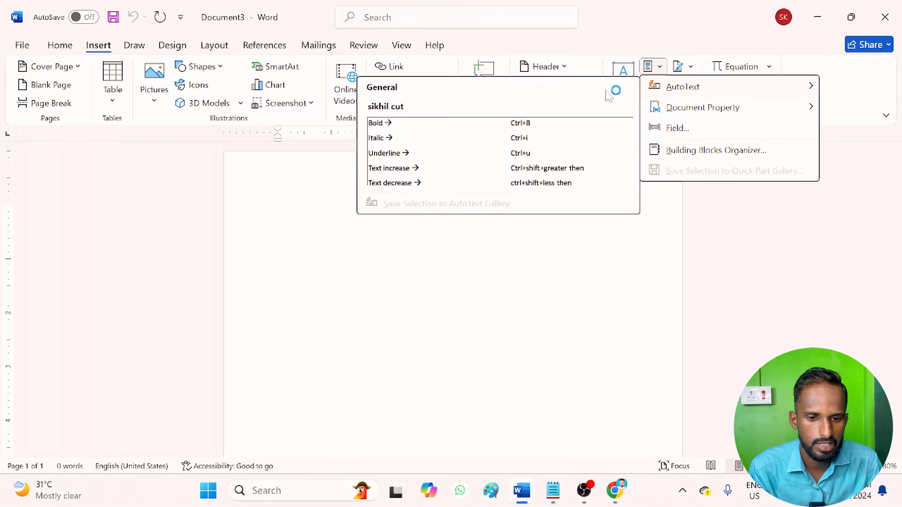
left_click(497, 148)
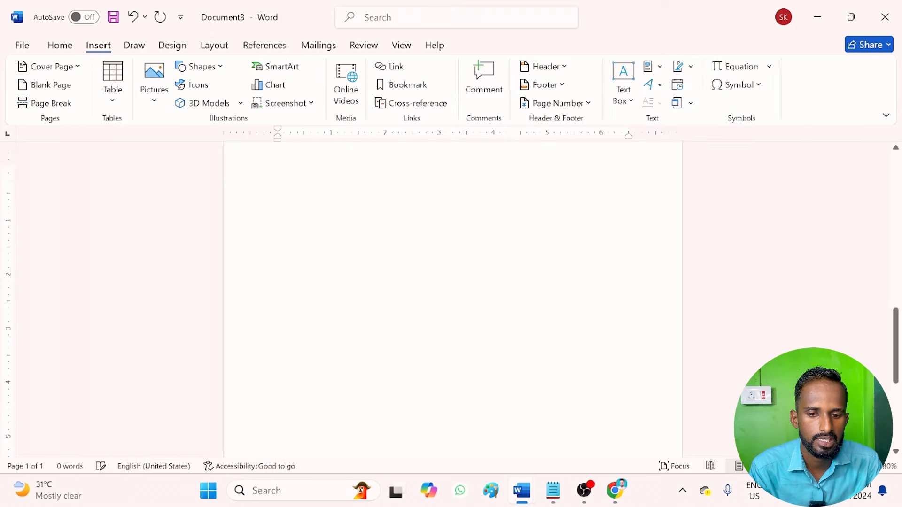
scroll(364, 252, "up", 10)
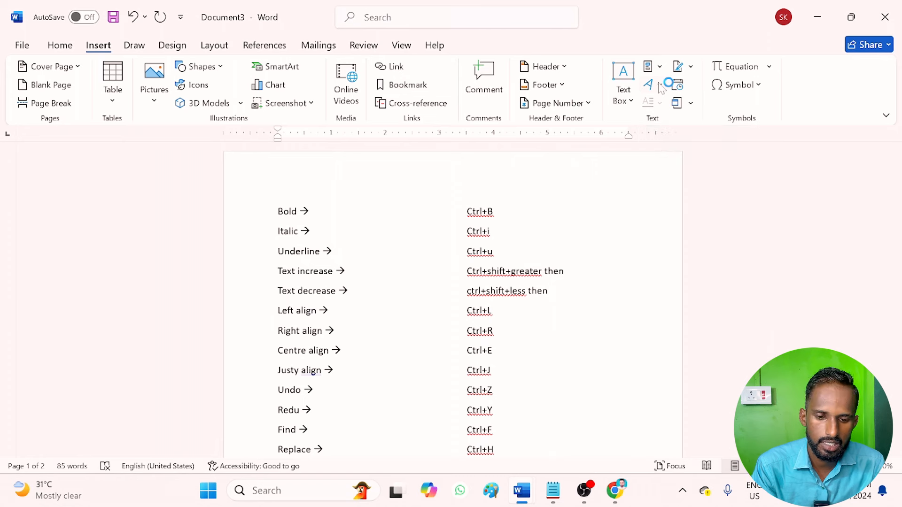
Replace the entire shortcut list with the person's full name
key("ctrl+a")
key("BackSpace")
type("Sikhil kumar")
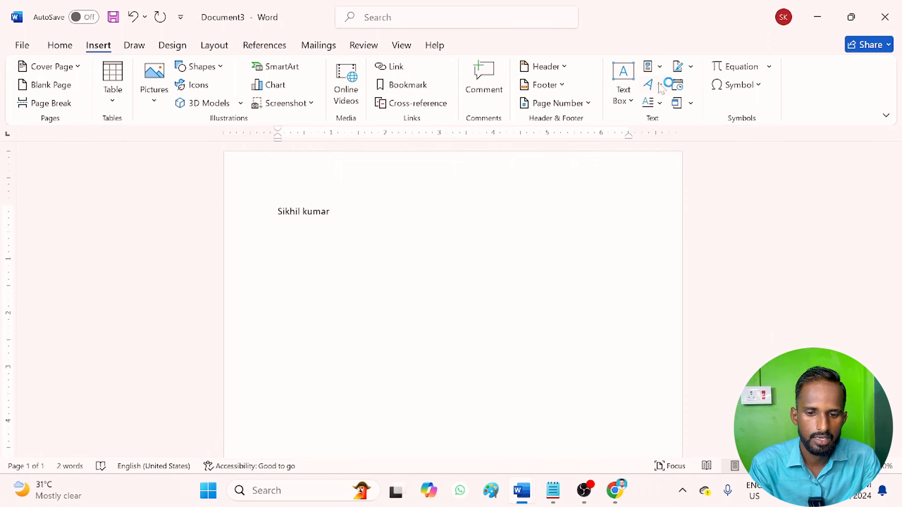
Convert the full name to WordArt and clear the text inside its box
key("ctrl+a")
left_click(653, 85)
left_click(663, 115)
key("BackSpace")
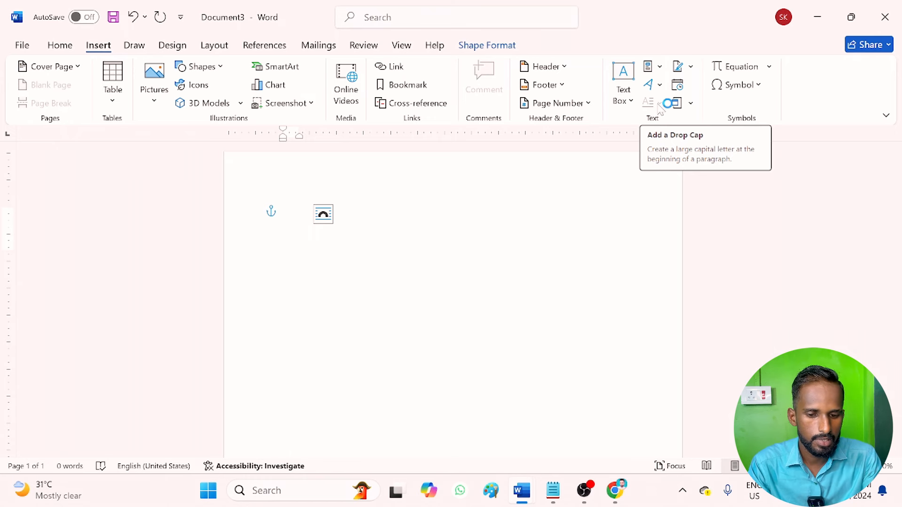
type("=rand")
key("BackSpace")
key("BackSpace")
key("BackSpace")
key("BackSpace")
key("BackSpace")
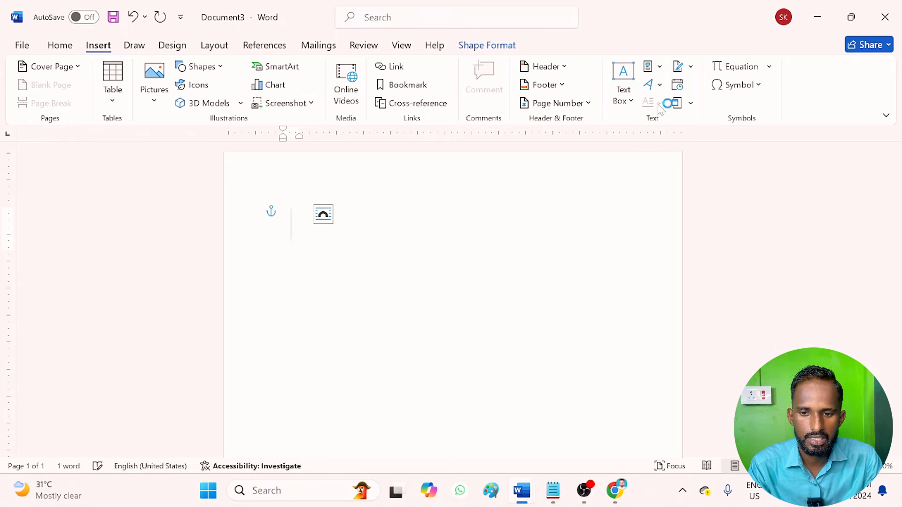
Generate sample paragraphs inside the WordArt box with =rand() and enlarge all the text to 18 pt
left_click(60, 45)
type("=rand()")
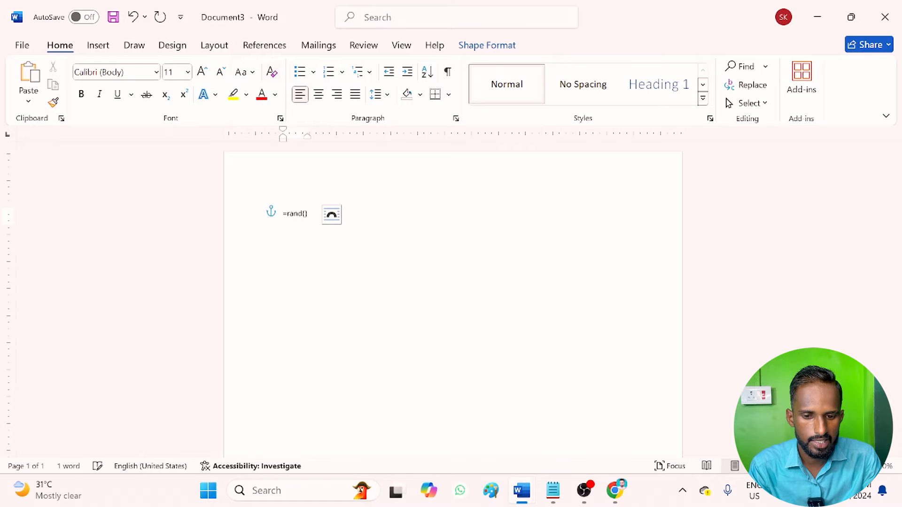
key("Return")
key("ctrl+a")
key("ctrl+shift+period")
key("ctrl+shift+period")
key("ctrl+shift+period")
key("ctrl+shift+period")
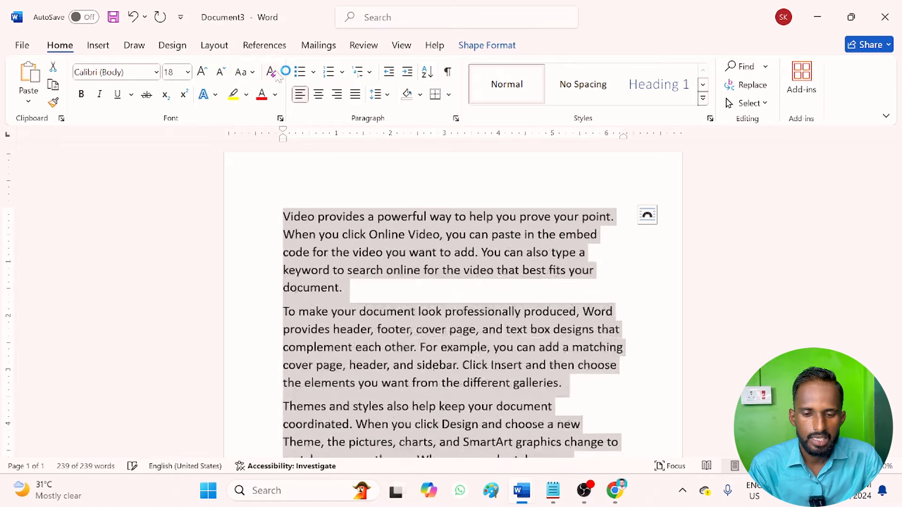
Delete the WordArt box together with its sample paragraphs
left_click(316, 234)
key("ctrl+a")
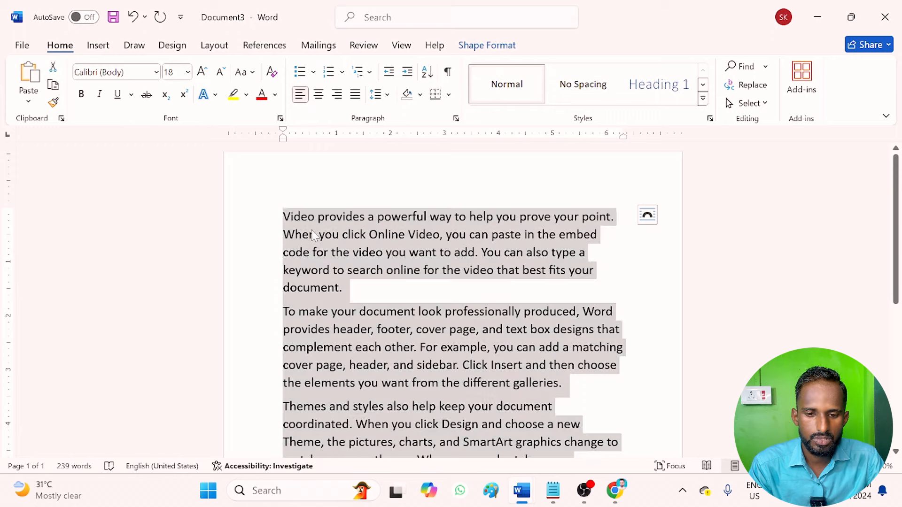
left_click(97, 45)
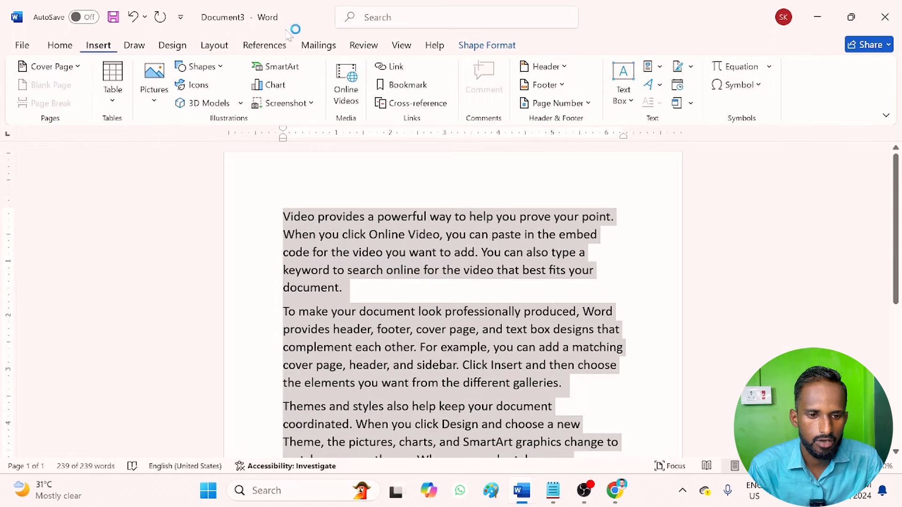
left_click(304, 205)
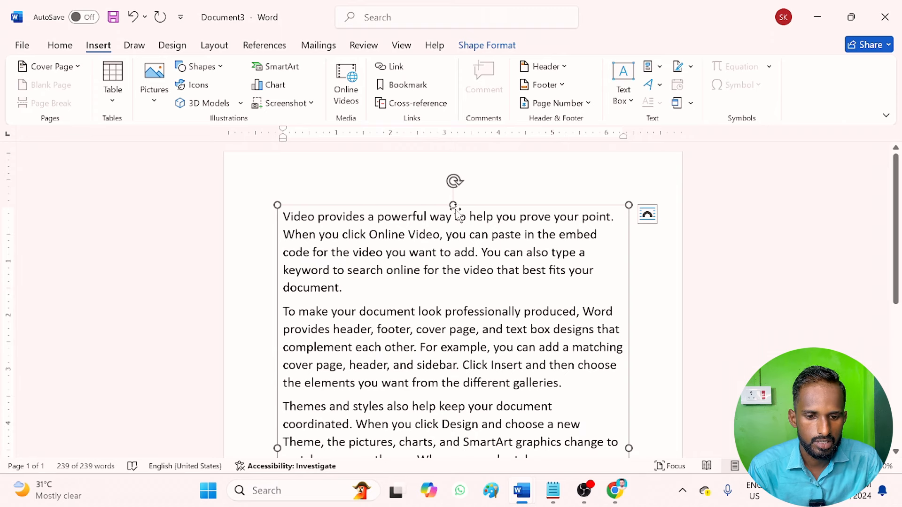
key("Delete")
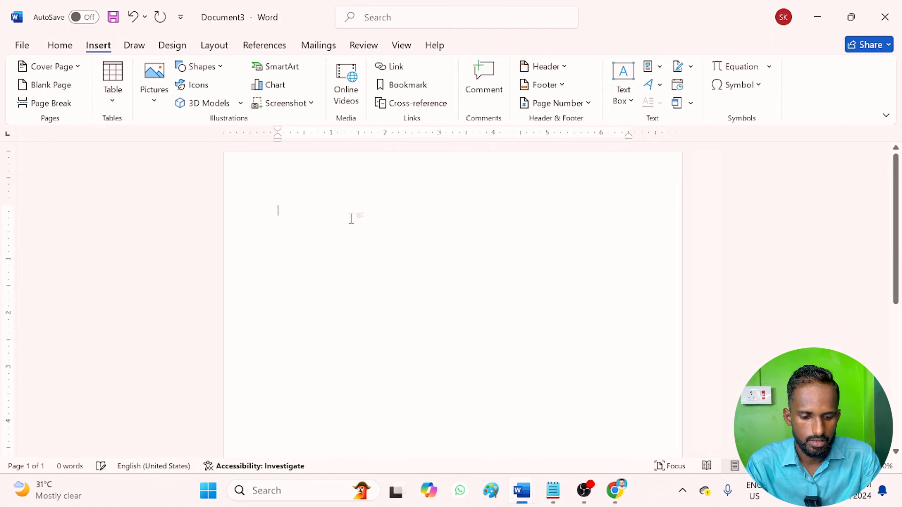
Generate sample paragraphs in the document body with =rand() and increase the size of all the text
type("=rand()")
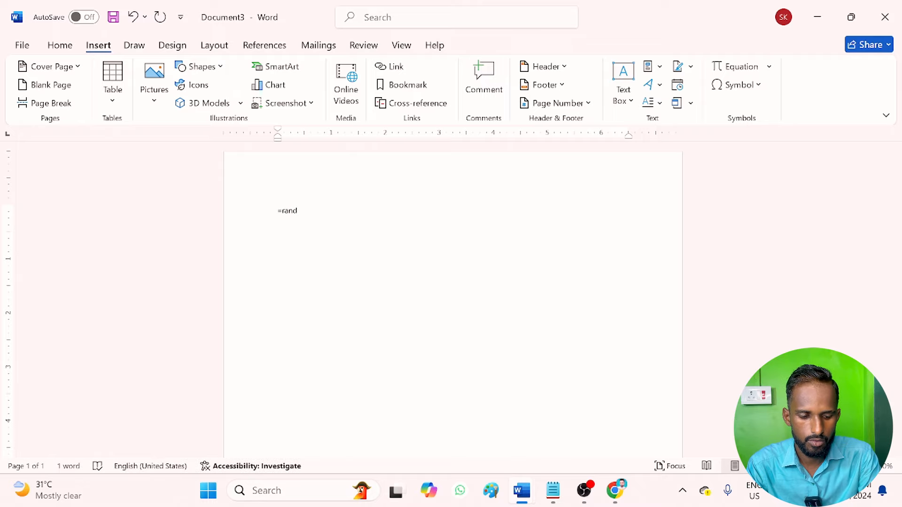
key("Return")
key("ctrl+a")
key("ctrl+shift+period")
key("ctrl+shift+period")
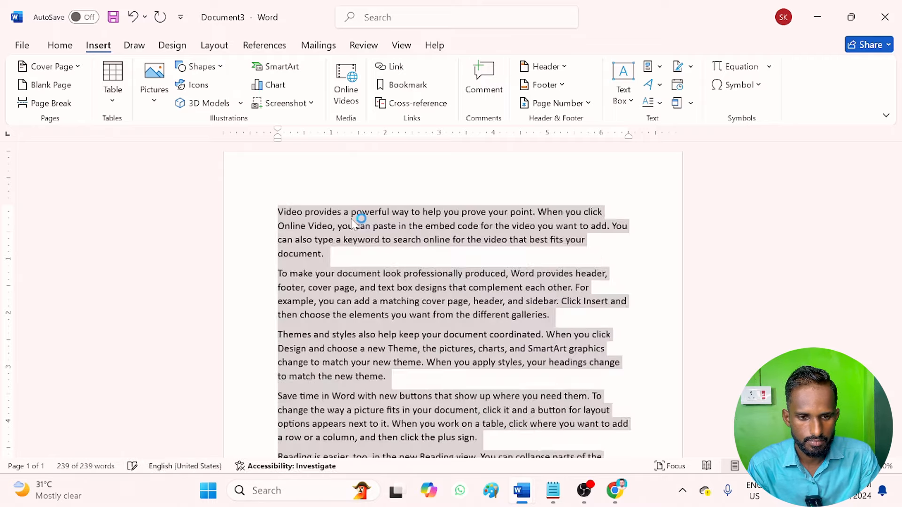
Show the drop cap choices without applying one, and delete all the sample paragraphs
left_click(650, 102)
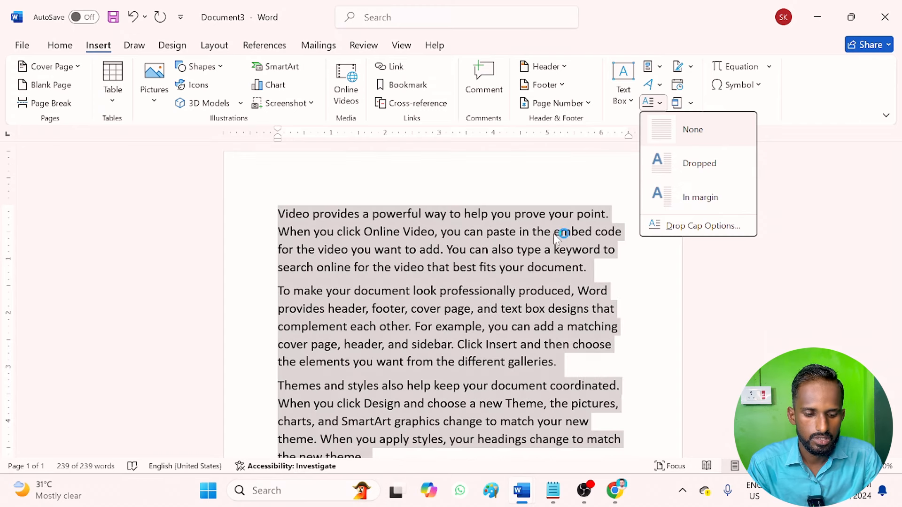
key("Escape")
key("Delete")
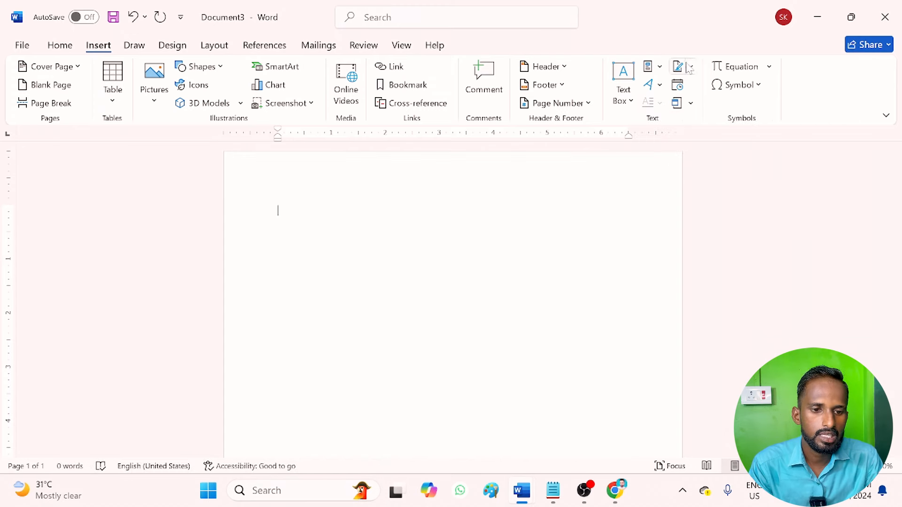
View the setup options for a signature line and cancel without adding one
left_click(688, 69)
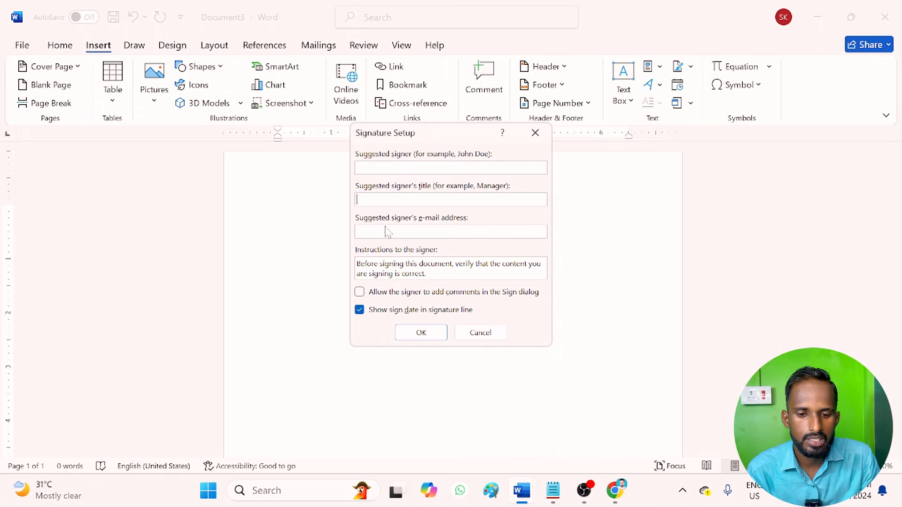
left_click(480, 333)
Insert the current date in the format "Thursday, September 19, 2024"
left_click(682, 87)
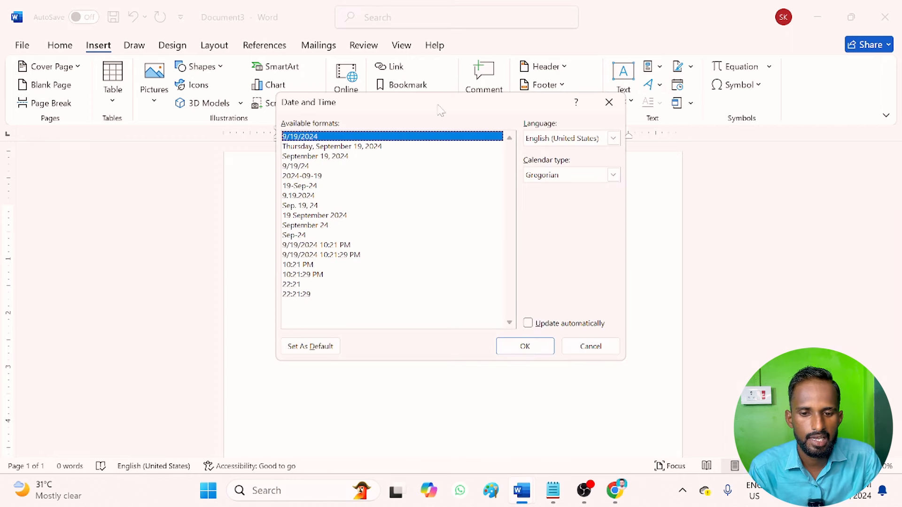
left_click(363, 146)
left_click(538, 347)
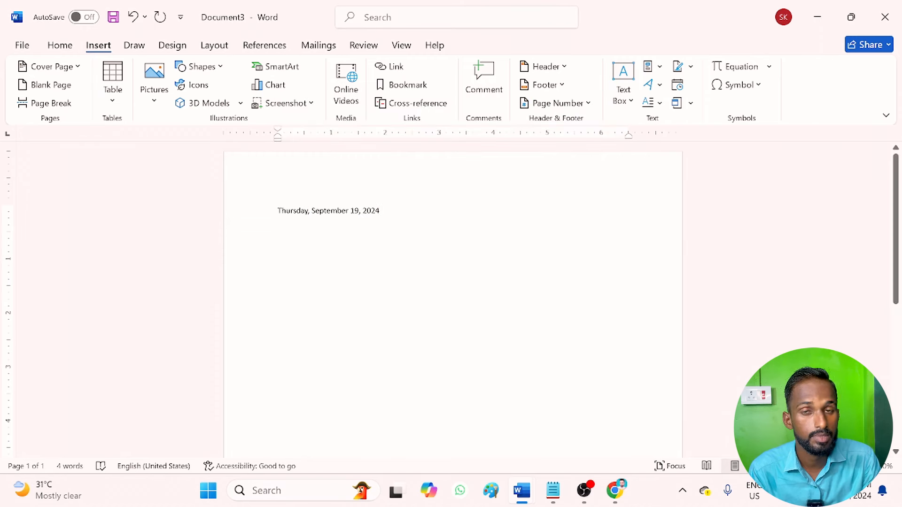
Delete the date and insert a new Microsoft Excel Worksheet object in the document
key("ctrl+a")
key("BackSpace")
left_click(691, 104)
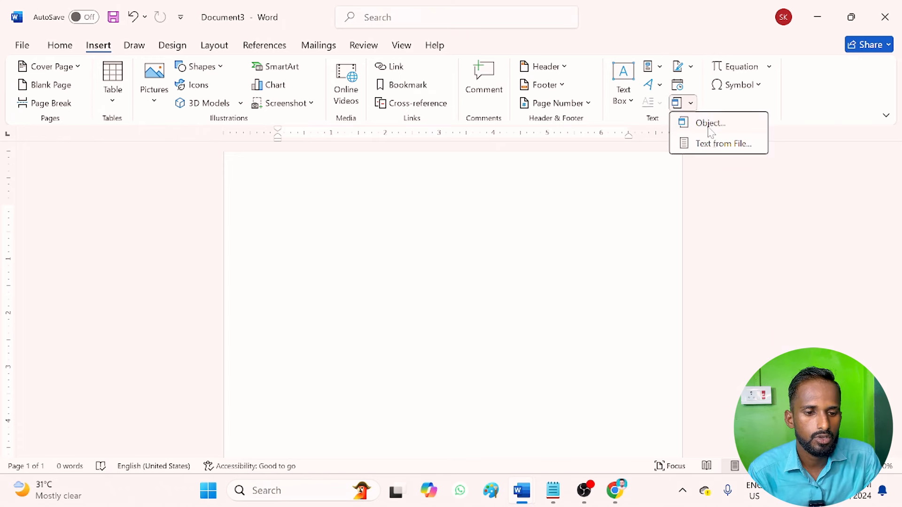
left_click(707, 124)
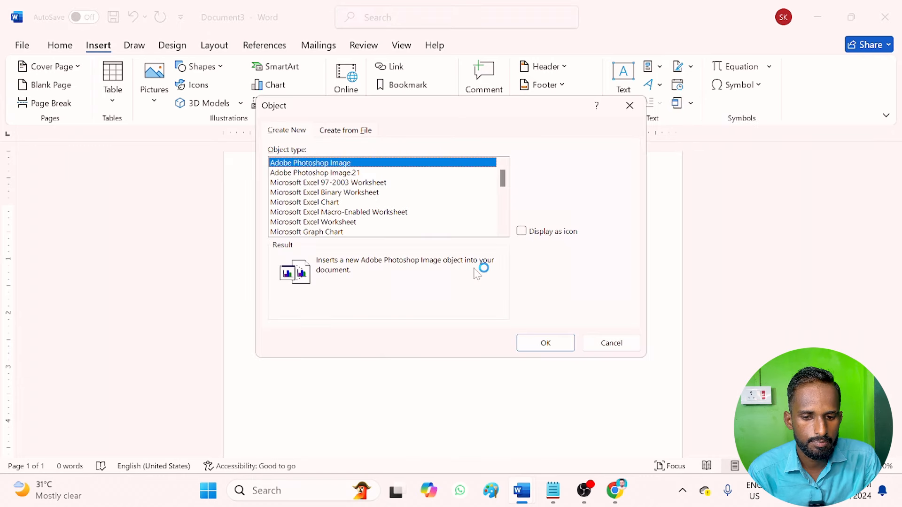
left_click(327, 203)
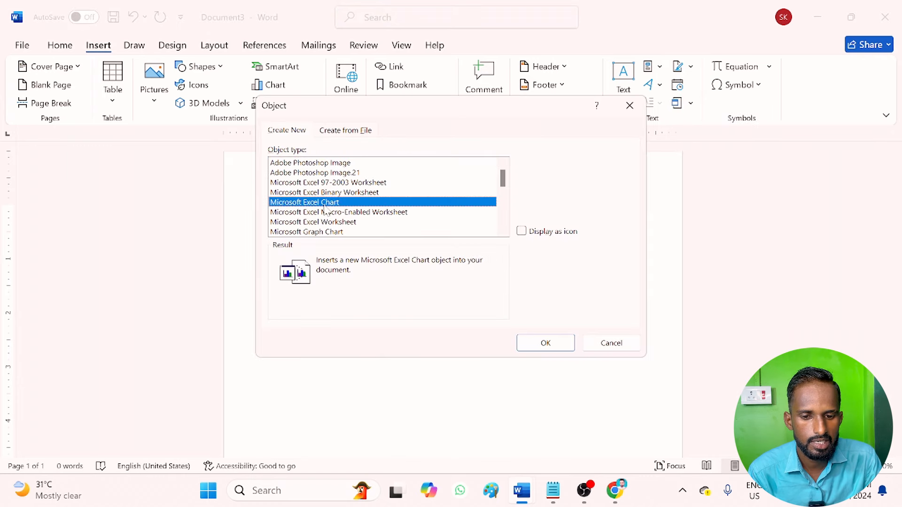
left_click(352, 192)
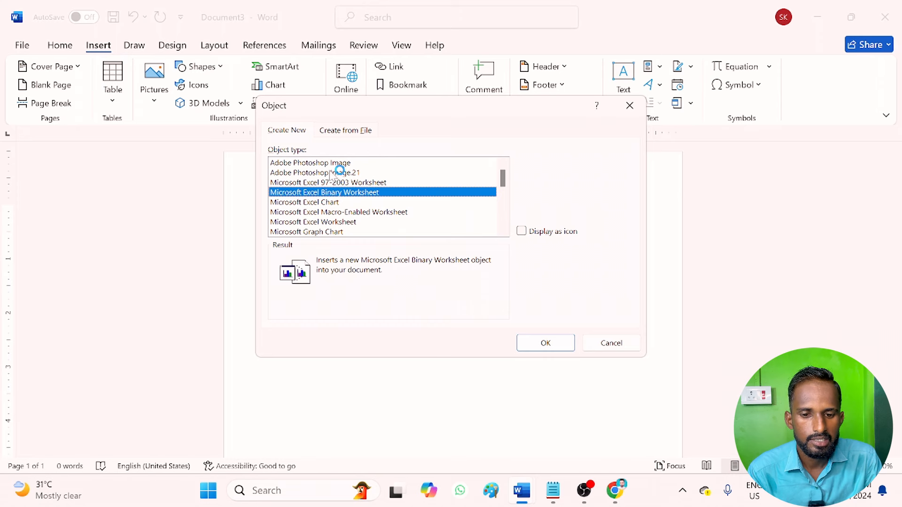
left_click(337, 173)
left_click(331, 222)
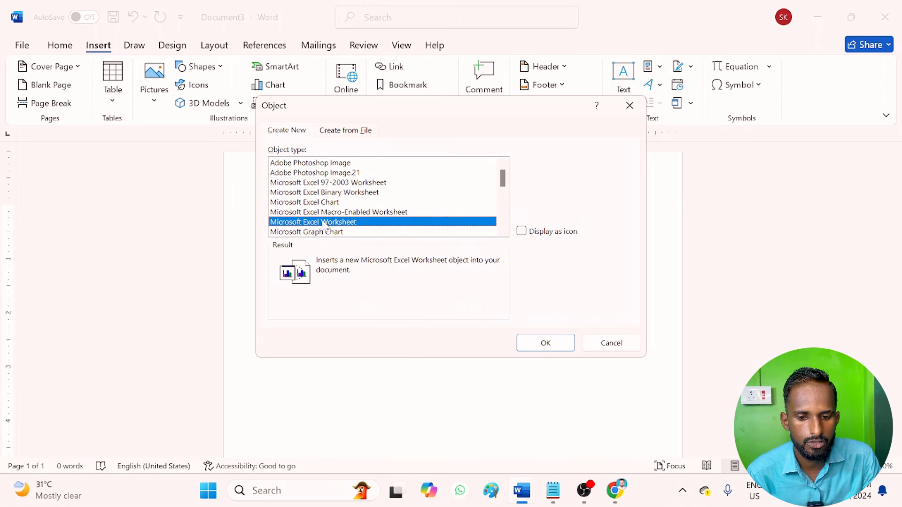
left_click(554, 350)
Fill cells A1 to C1 of the embedded worksheet with the person's name, "kdfnkj" and "kskjnf"
type("sikhil k")
key("Tab")
type("kdfnkj")
key("Tab")
type("kskjnf")
Format cells A1:C1 with a yellow fill and red text, and finish editing the embedded worksheet
left_click_drag(295, 269, 369, 269)
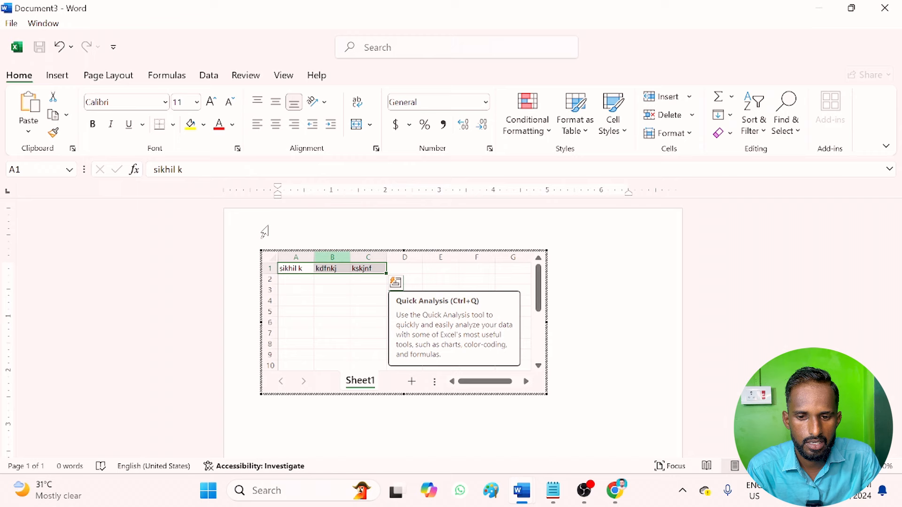
left_click(191, 126)
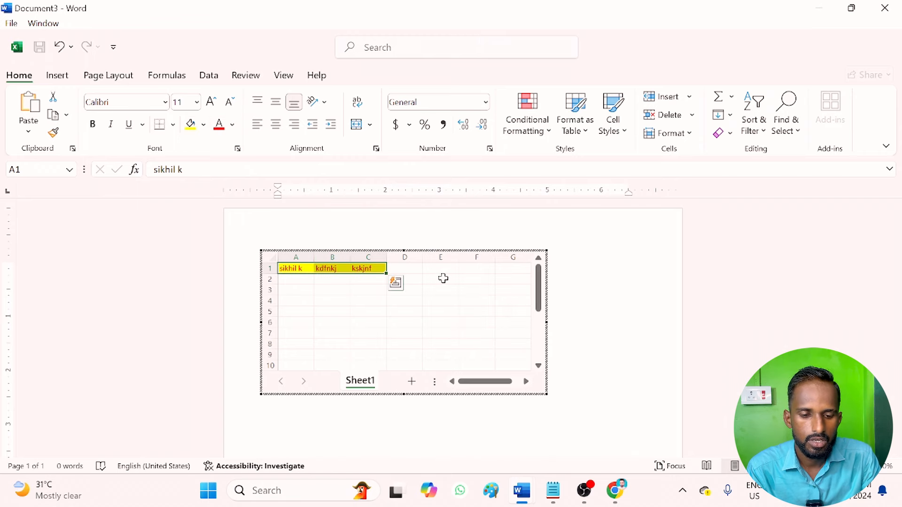
left_click(569, 288)
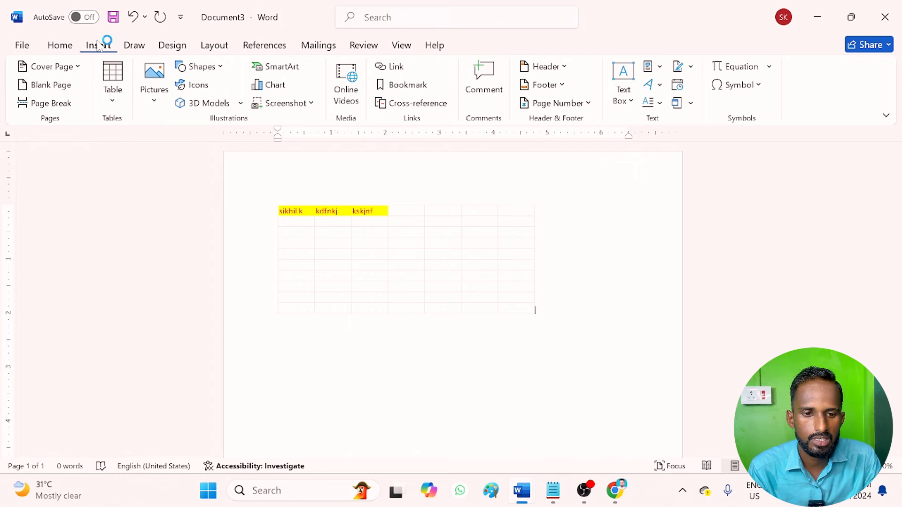
left_click(691, 104)
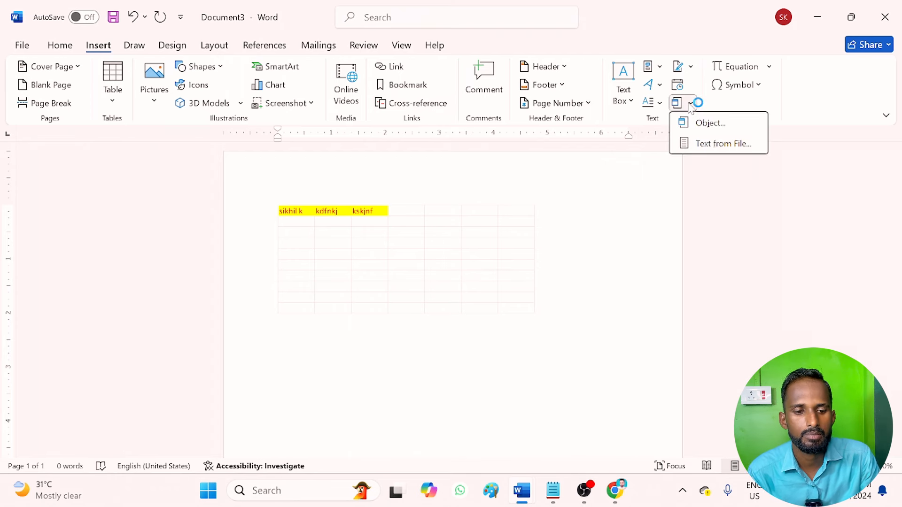
left_click(698, 121)
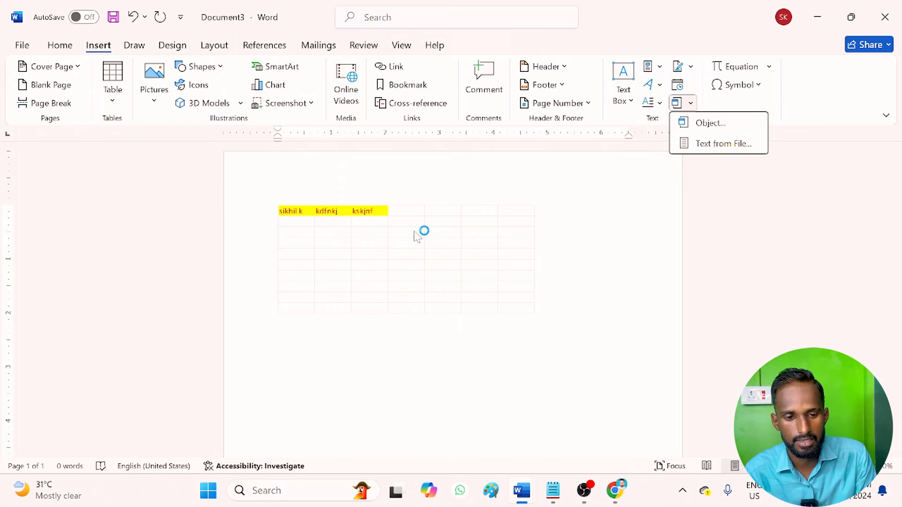
left_click(721, 214)
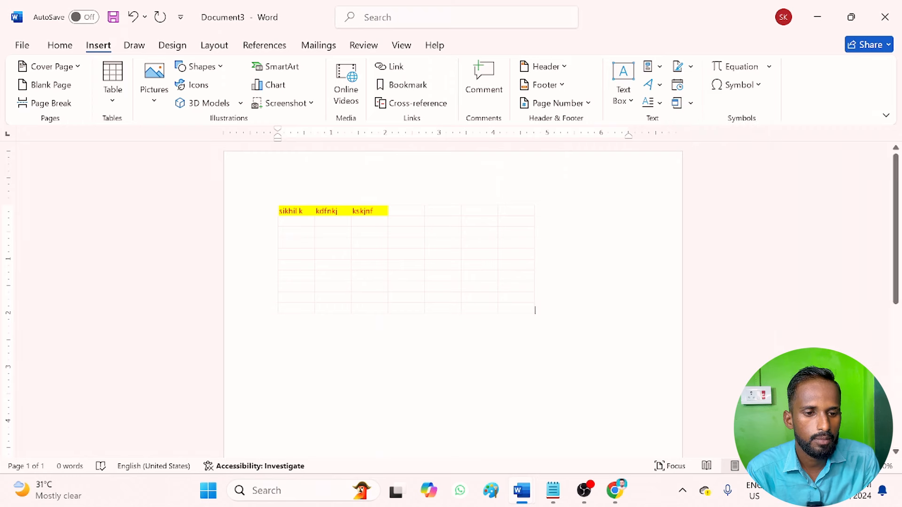
Insert a new equation containing an empty stacked fraction
left_click(769, 67)
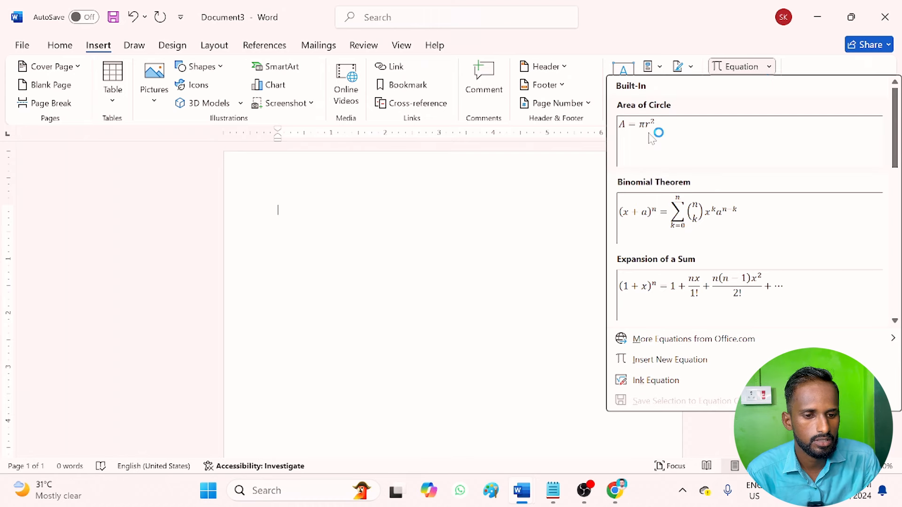
left_click(735, 67)
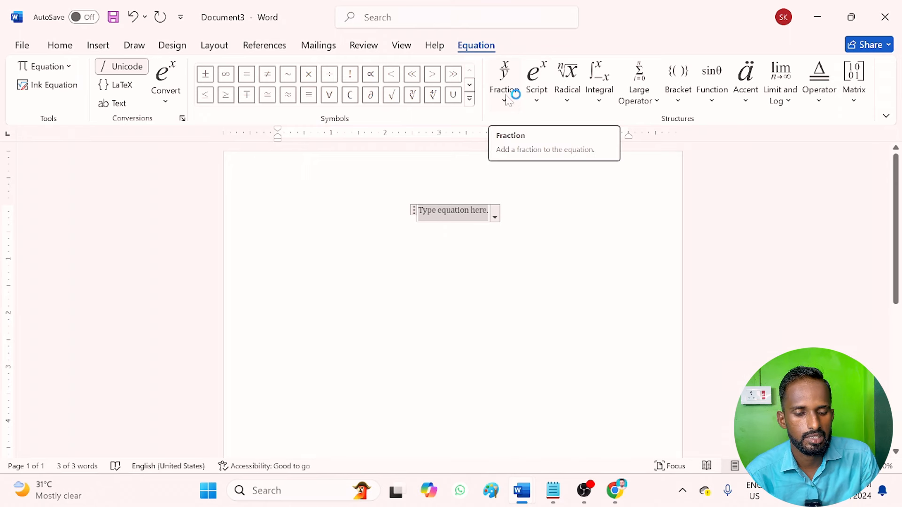
left_click(504, 93)
left_click(517, 164)
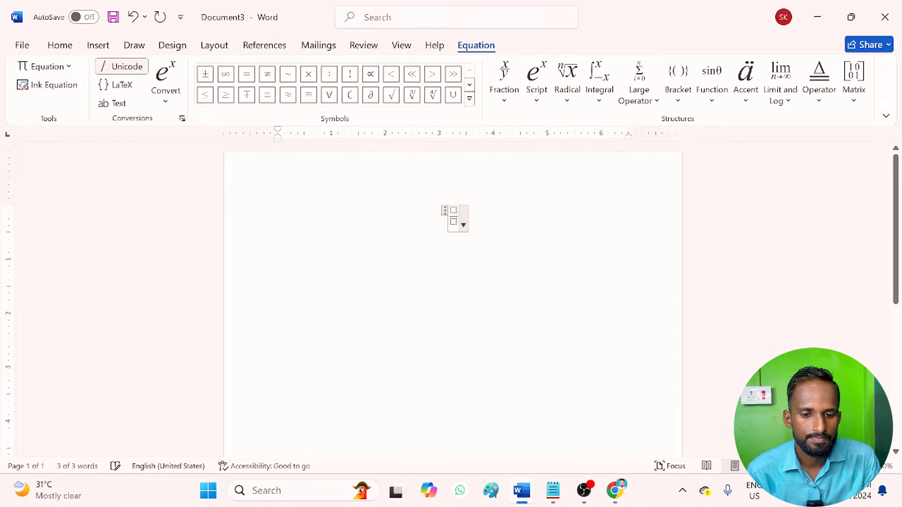
Fill the stacked fraction with 2 over 3, and view the full set of Basic Math equation symbols
type("2")
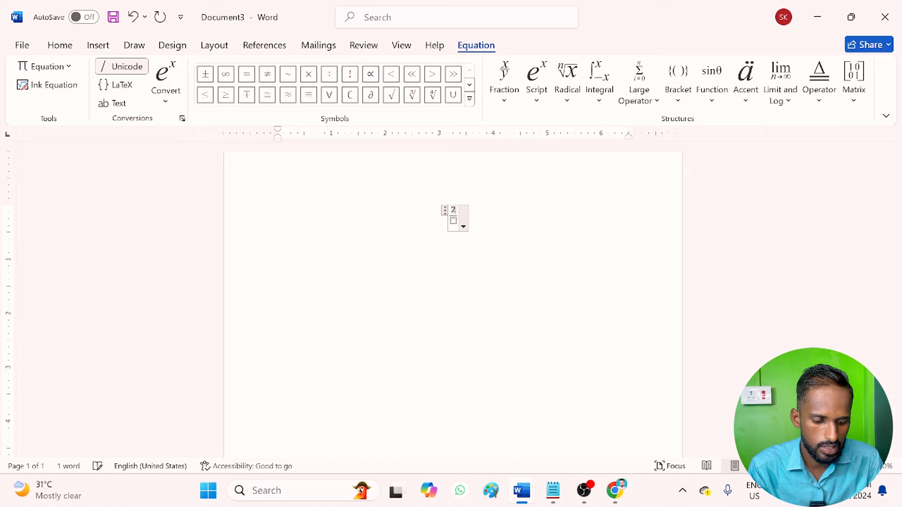
key("Down")
type("3")
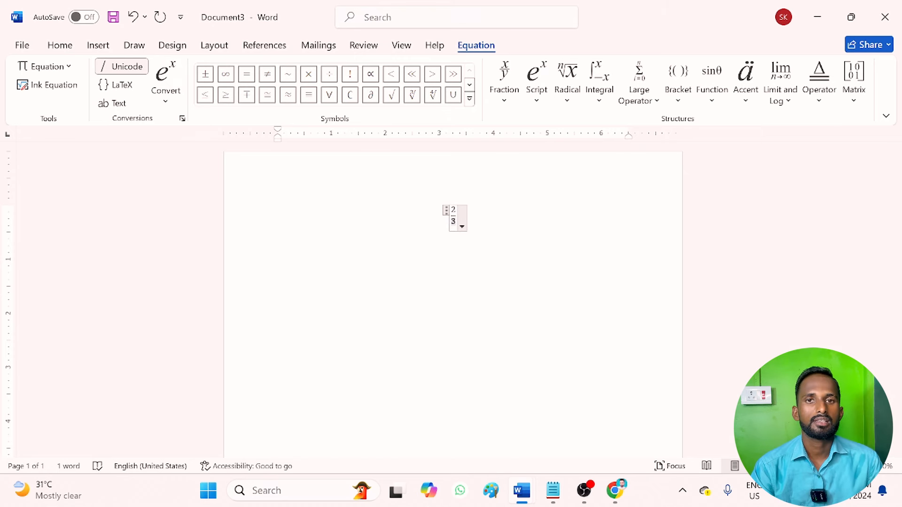
left_click(470, 99)
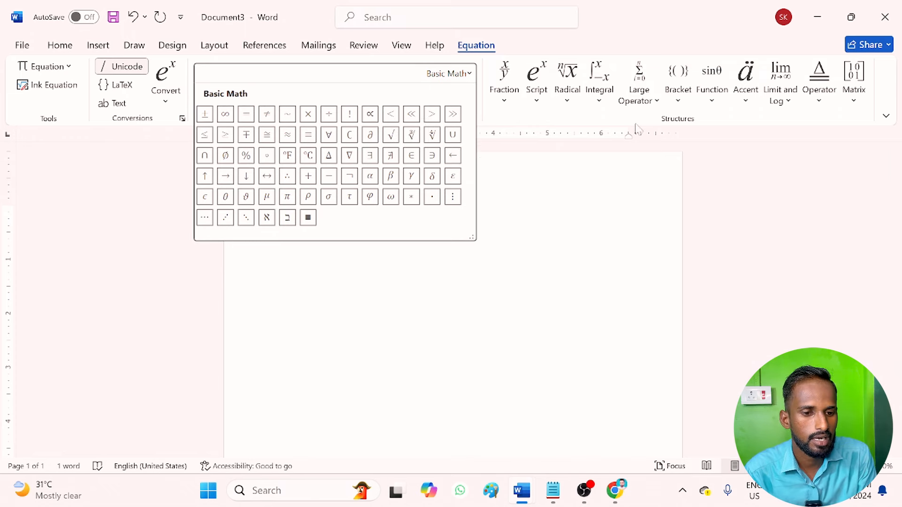
left_click(459, 266)
Delete the fraction equation, clearing all content from the document
left_click(89, 51)
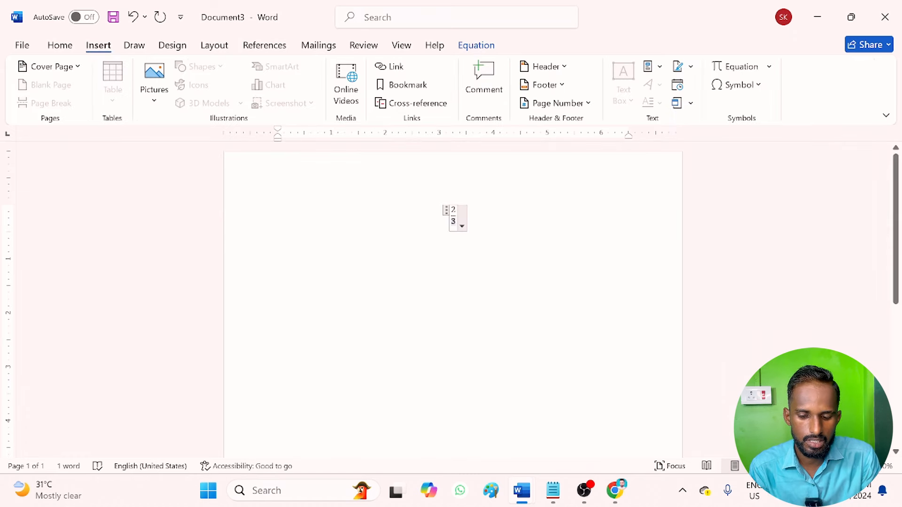
key("ctrl+a")
key("Delete")
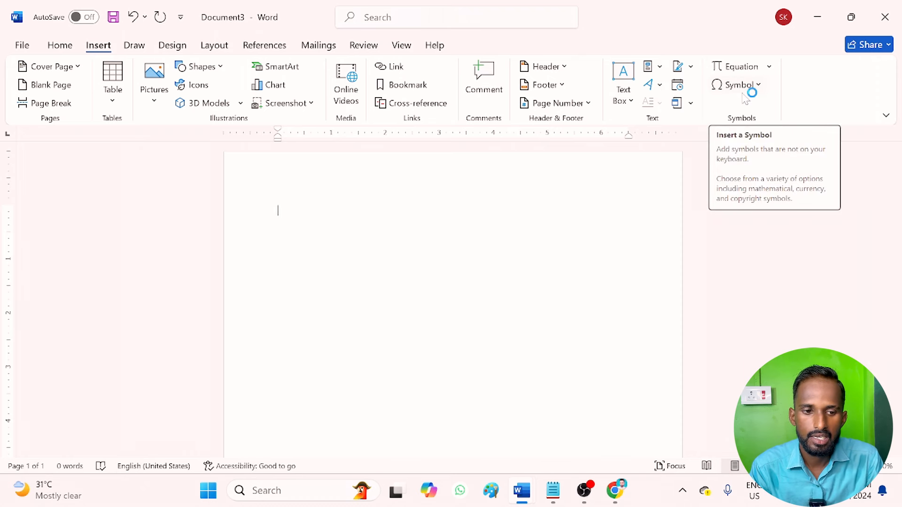
Write "4±5" on the empty page, adding the plus-minus sign with Word's Symbol feature
left_click(748, 87)
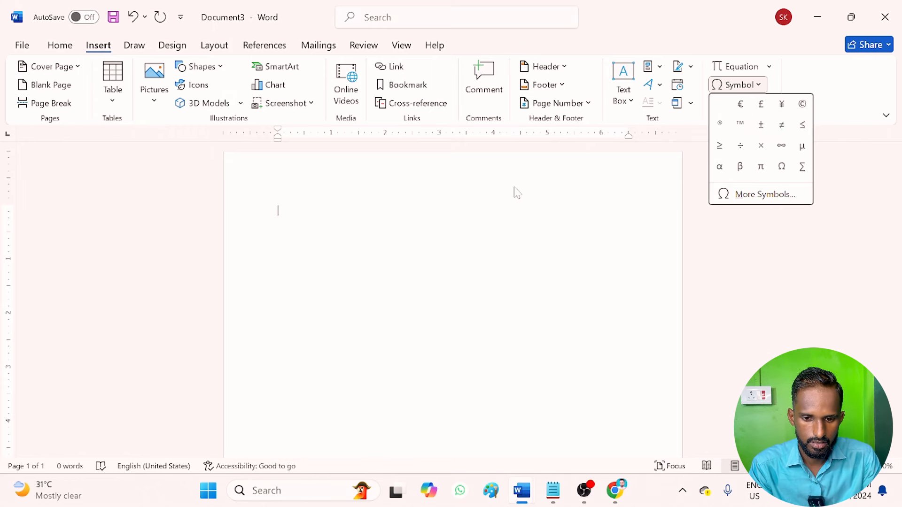
left_click(251, 230)
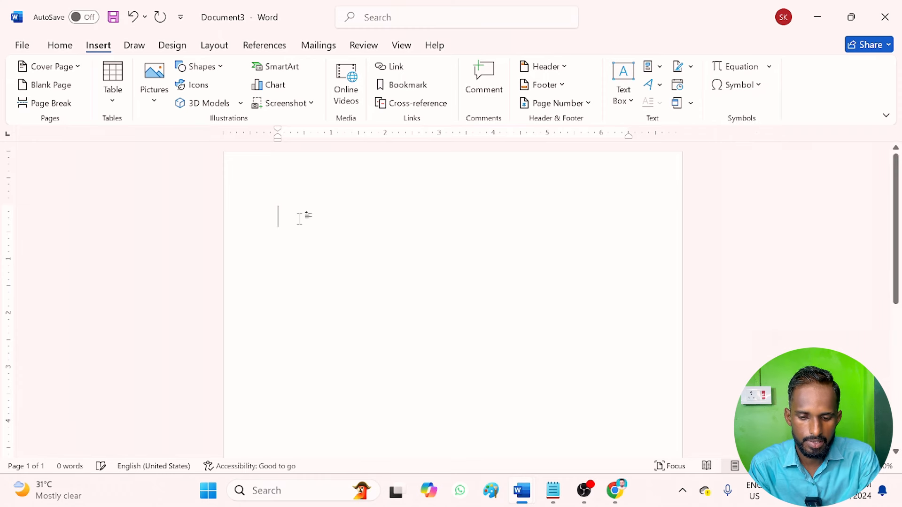
type("4")
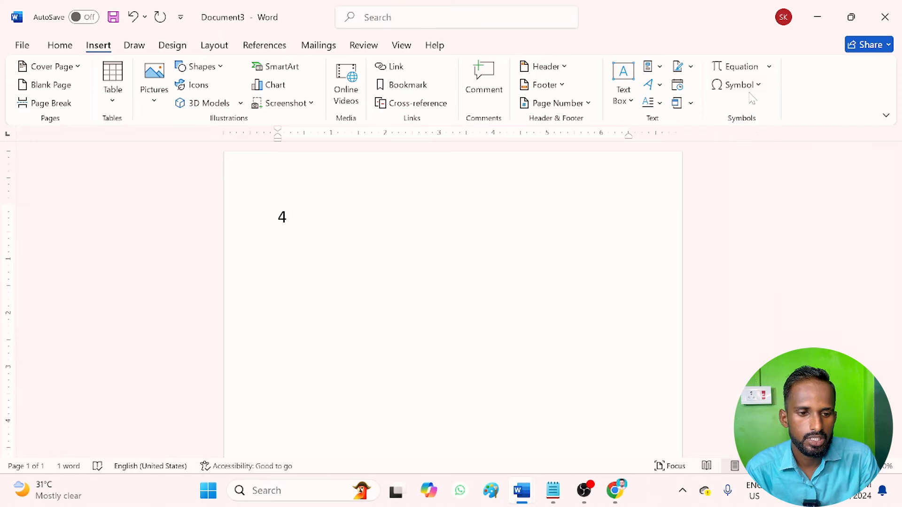
left_click(745, 86)
left_click(764, 125)
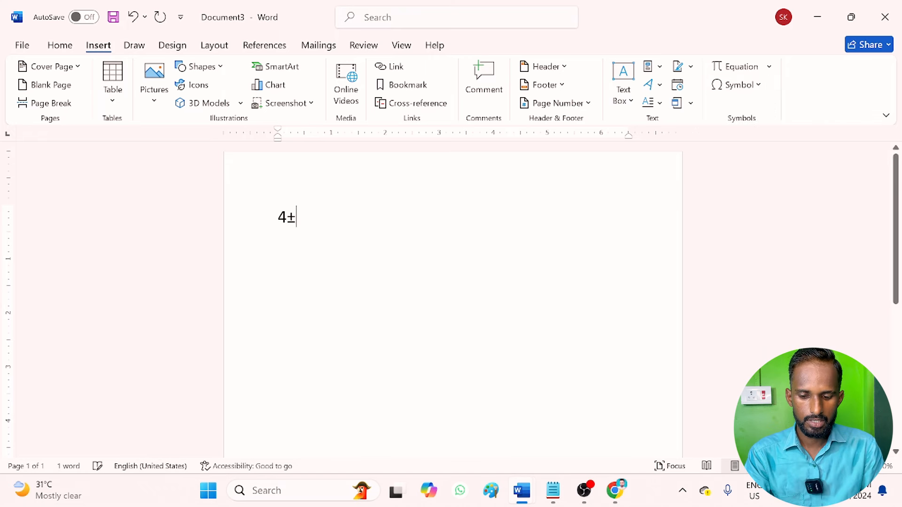
type("5")
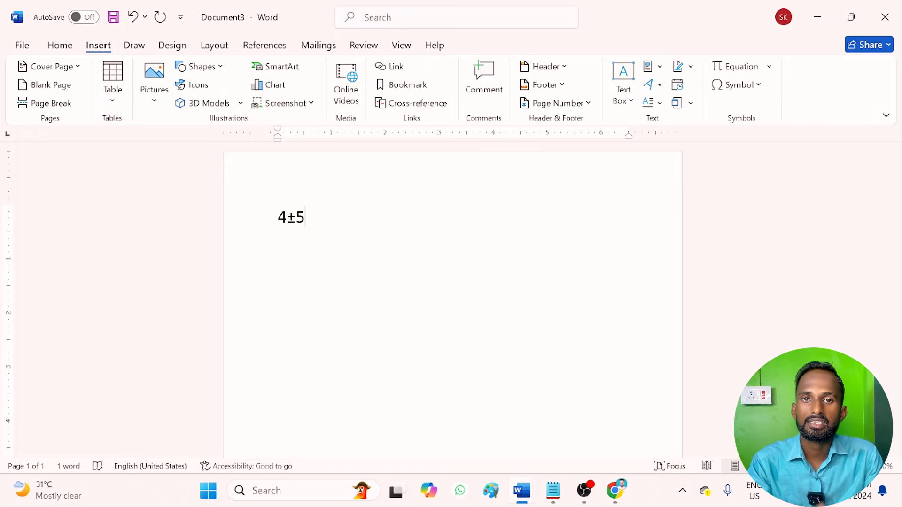